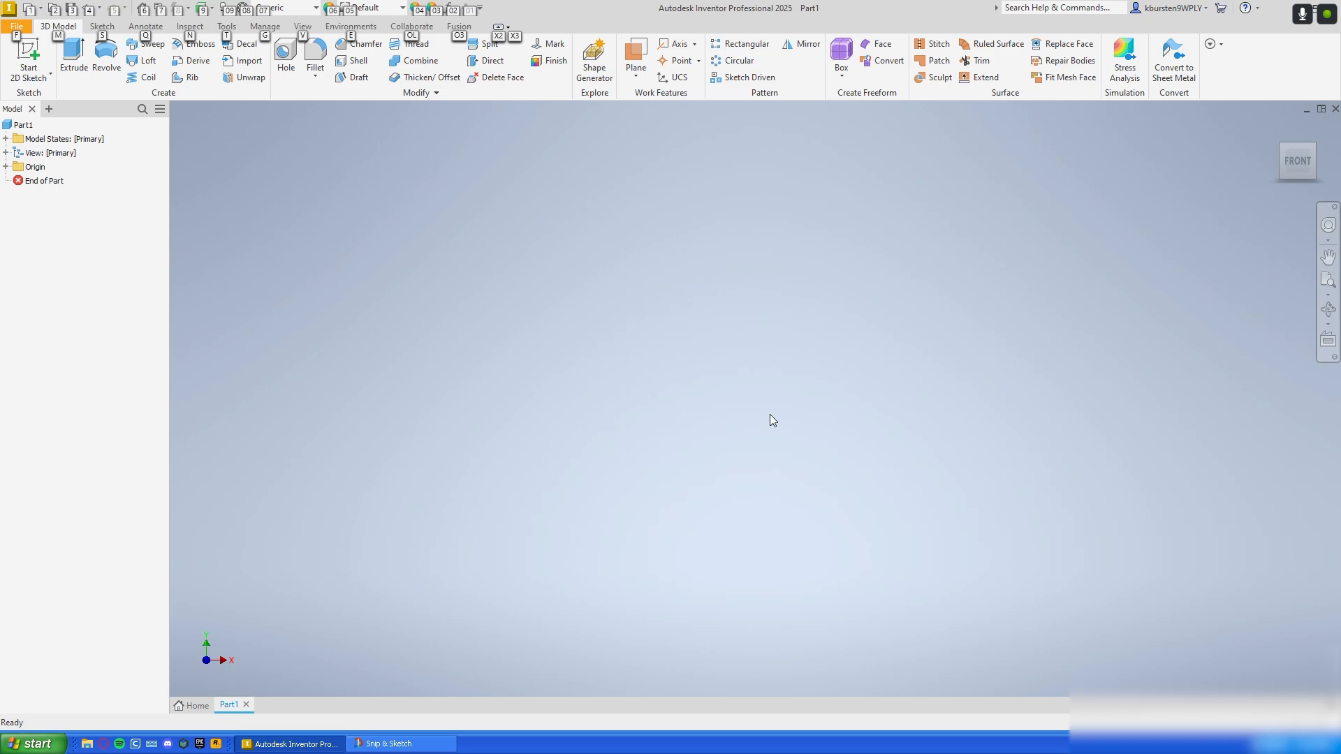
Step: Check the flag's overall width and length in the Snip & Sketch reference image, and return to Inventor
{"action": "key", "text": "alt"}
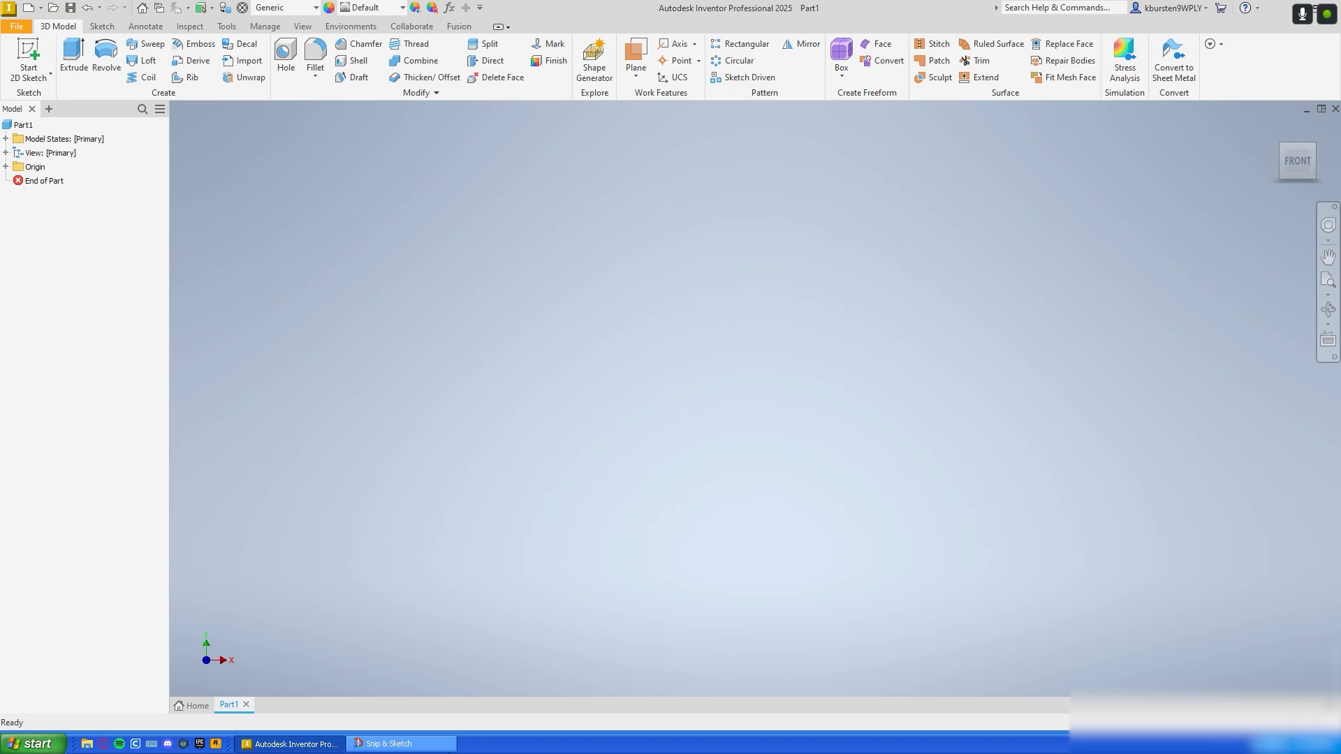
{"action": "left_click", "coordinate": [410, 746]}
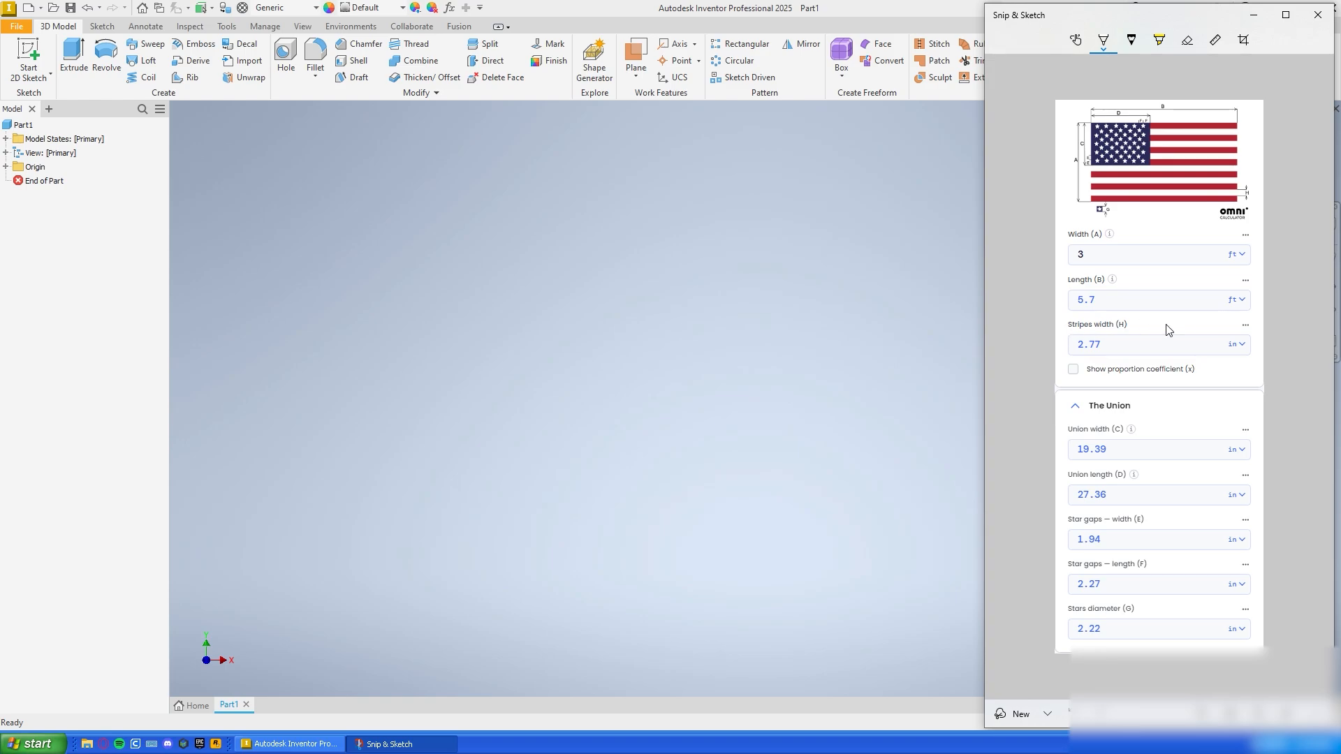
{"action": "left_click", "coordinate": [781, 303]}
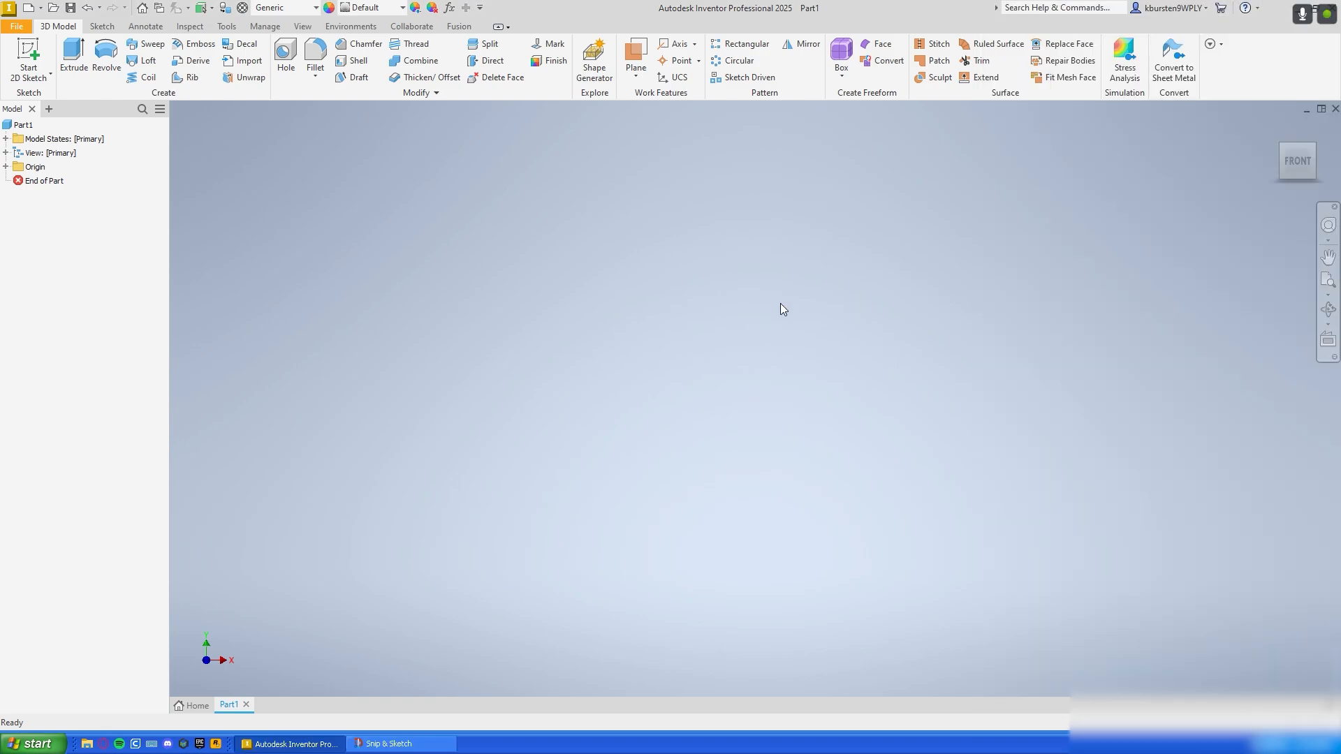
Step: Start a 2D sketch on the front-facing origin plane
{"action": "left_click", "coordinate": [36, 44]}
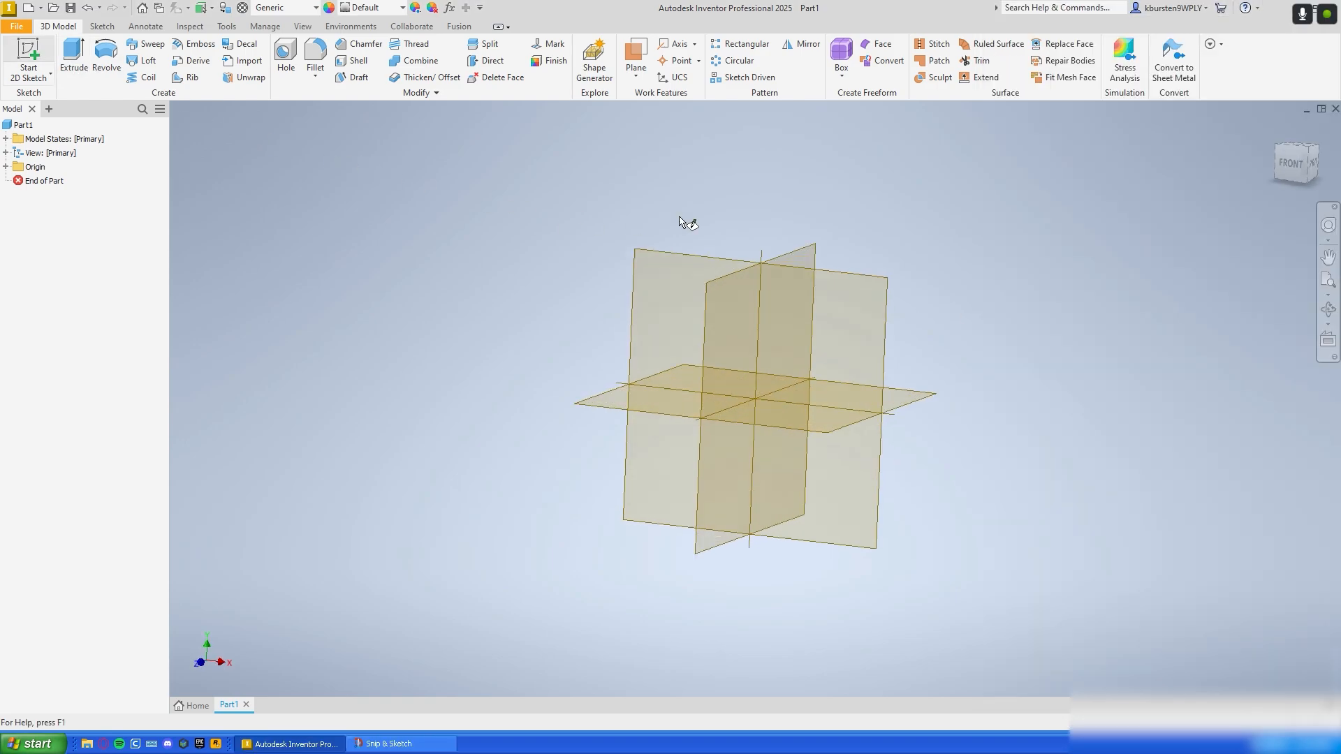
{"action": "left_click", "coordinate": [832, 357]}
{"action": "middle_click_drag", "start_coordinate": [840, 262], "coordinate": [447, 477]}
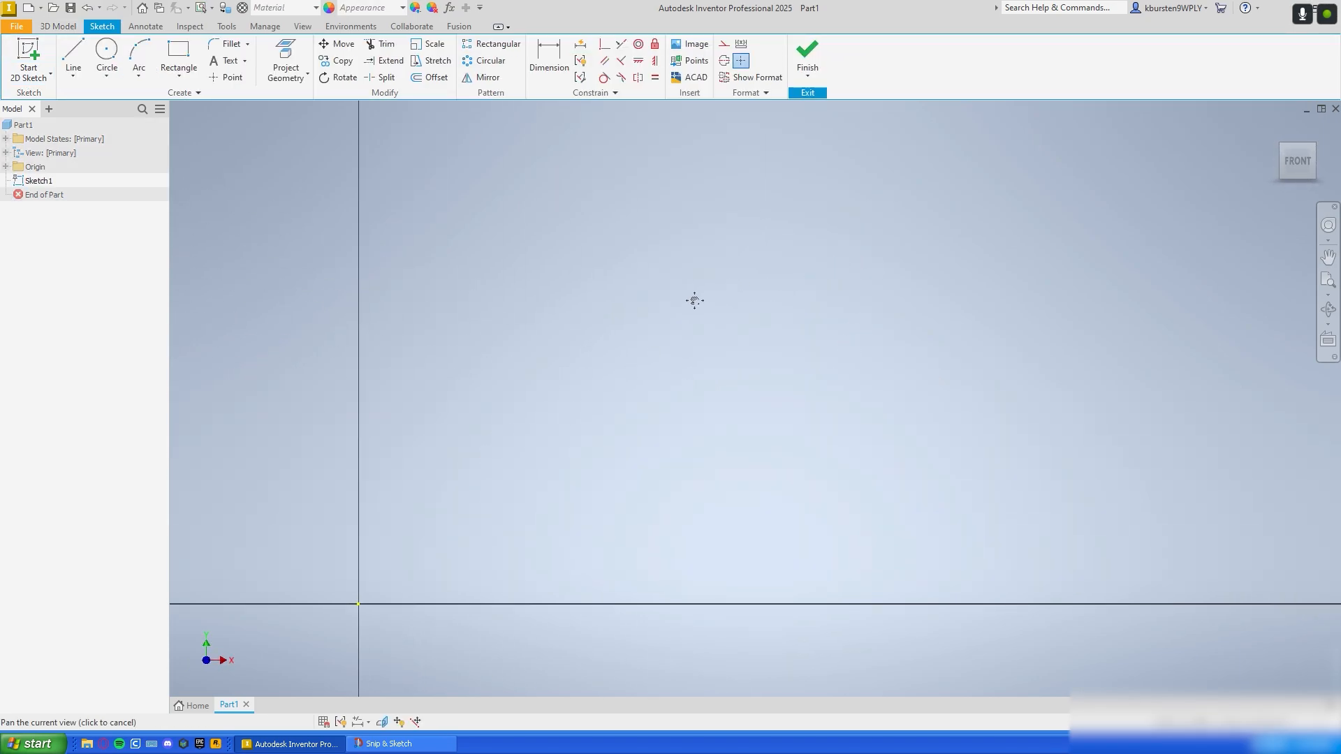
Step: Draw a rectangle from the origin, 5.7 ft long and 36 in high
{"action": "left_click", "coordinate": [191, 54]}
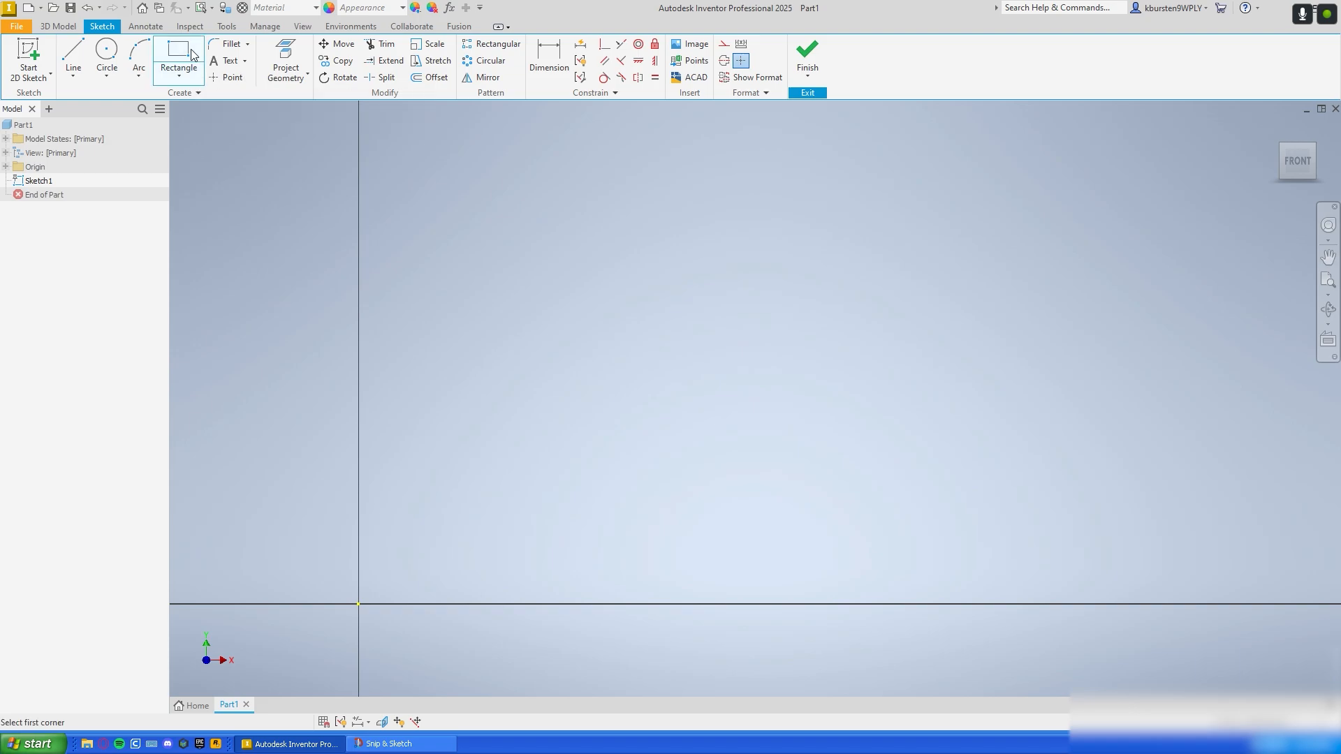
{"action": "left_click", "coordinate": [358, 604]}
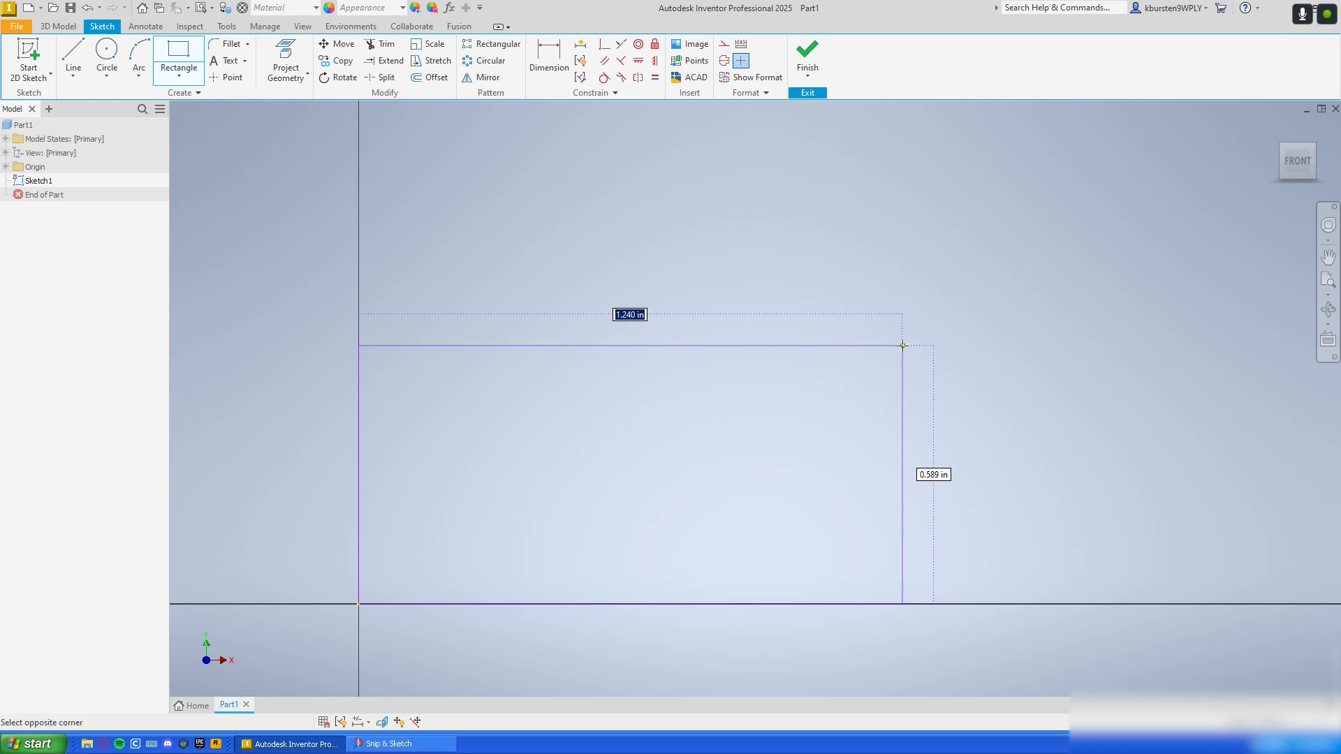
{"action": "type", "text": "5.7 ft"}
{"action": "key", "text": "Tab"}
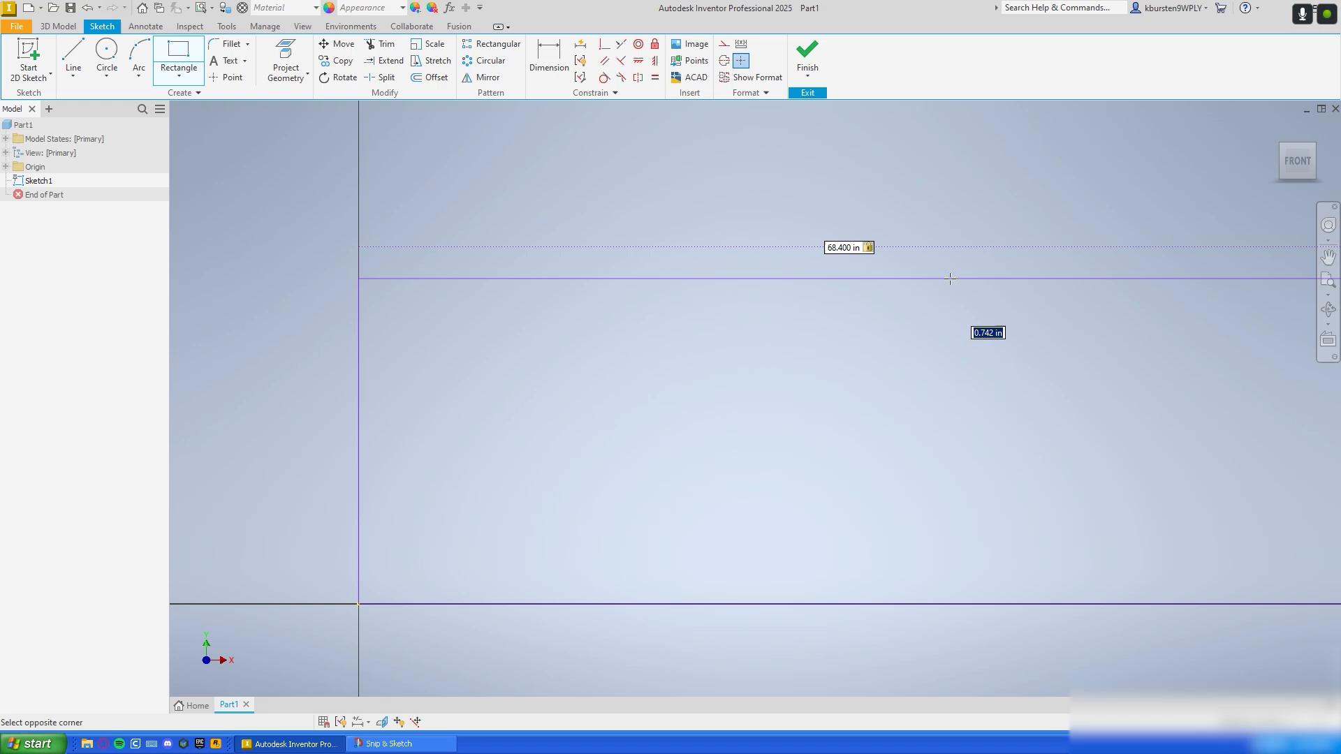
{"action": "type", "text": "3"}
{"action": "key", "text": "Tab"}
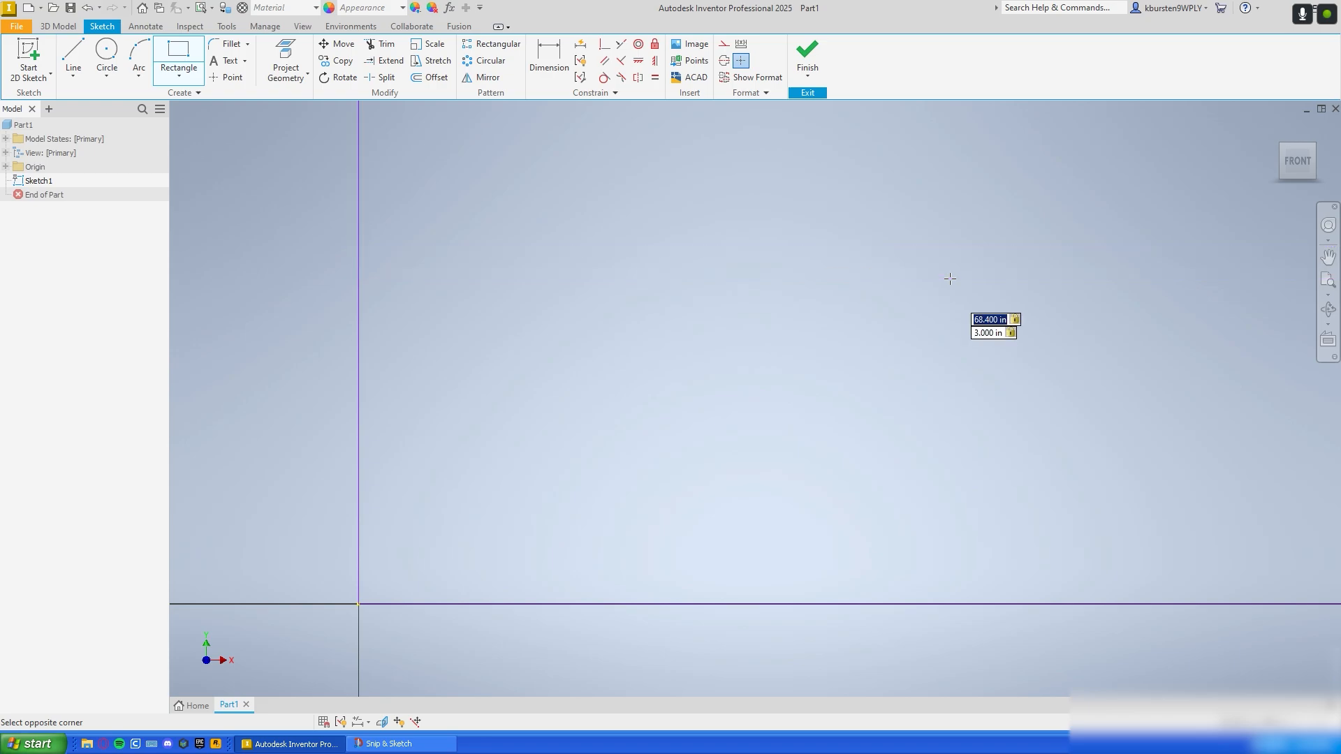
{"action": "key", "text": "Tab"}
{"action": "type", "text": "36"}
{"action": "key", "text": "Tab"}
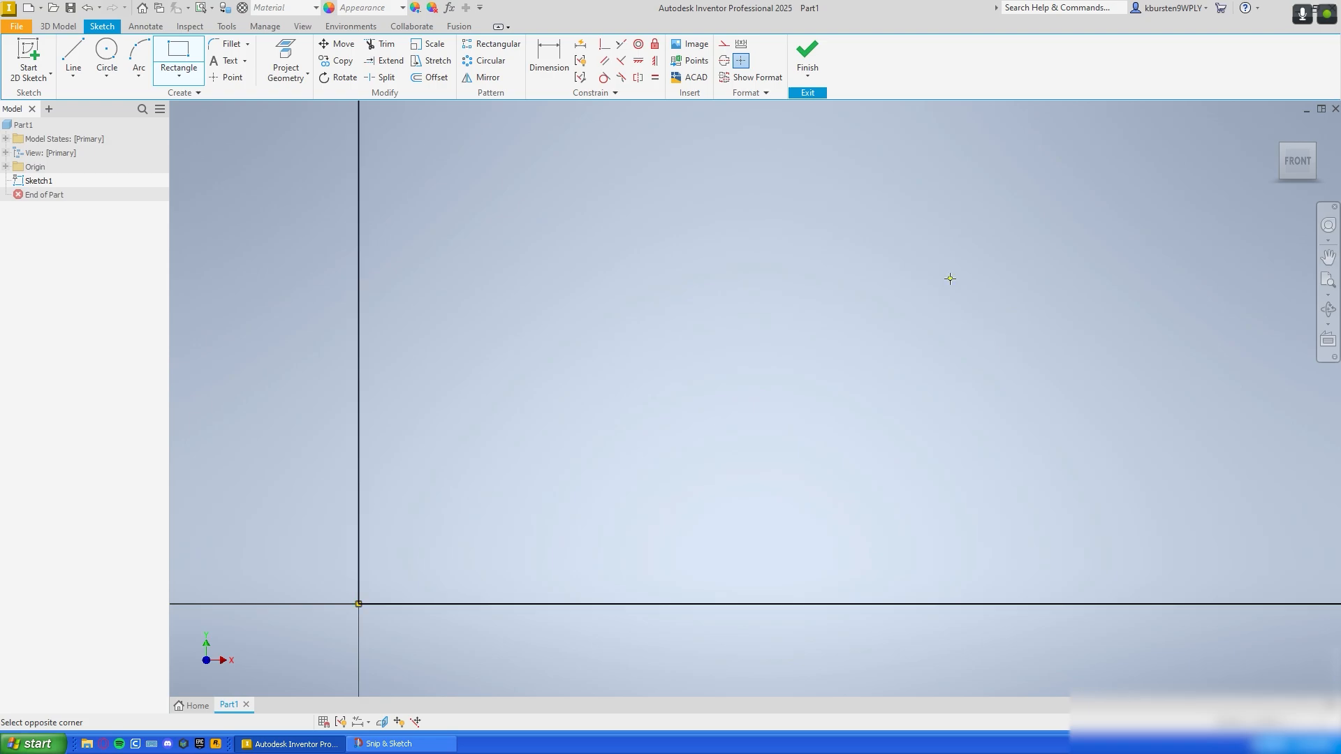
Step: Move the rectangle's length and height dimensions outside its outline, above the upper edge and beyond the right edge
{"action": "middle_click_drag", "start_coordinate": [940, 345], "coordinate": [914, 371]}
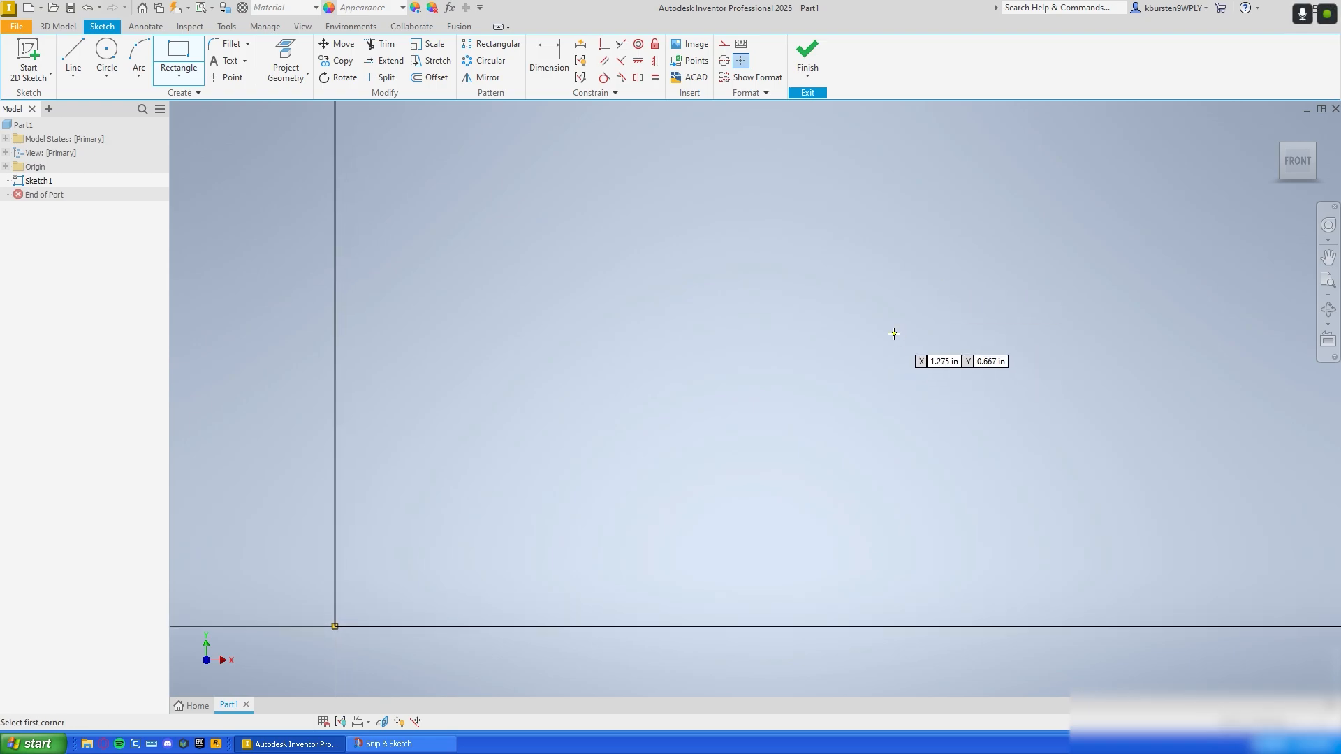
{"action": "scroll", "coordinate": [892, 334], "scroll_direction": "up", "scroll_amount": 7}
{"action": "mouse_move", "coordinate": [951, 308]}
{"action": "middle_mouse_down"}
{"action": "mouse_move", "coordinate": [799, 401]}
{"action": "mouse_move", "coordinate": [766, 450]}
{"action": "middle_mouse_up"}
{"action": "middle_click_drag", "start_coordinate": [871, 364], "coordinate": [602, 455]}
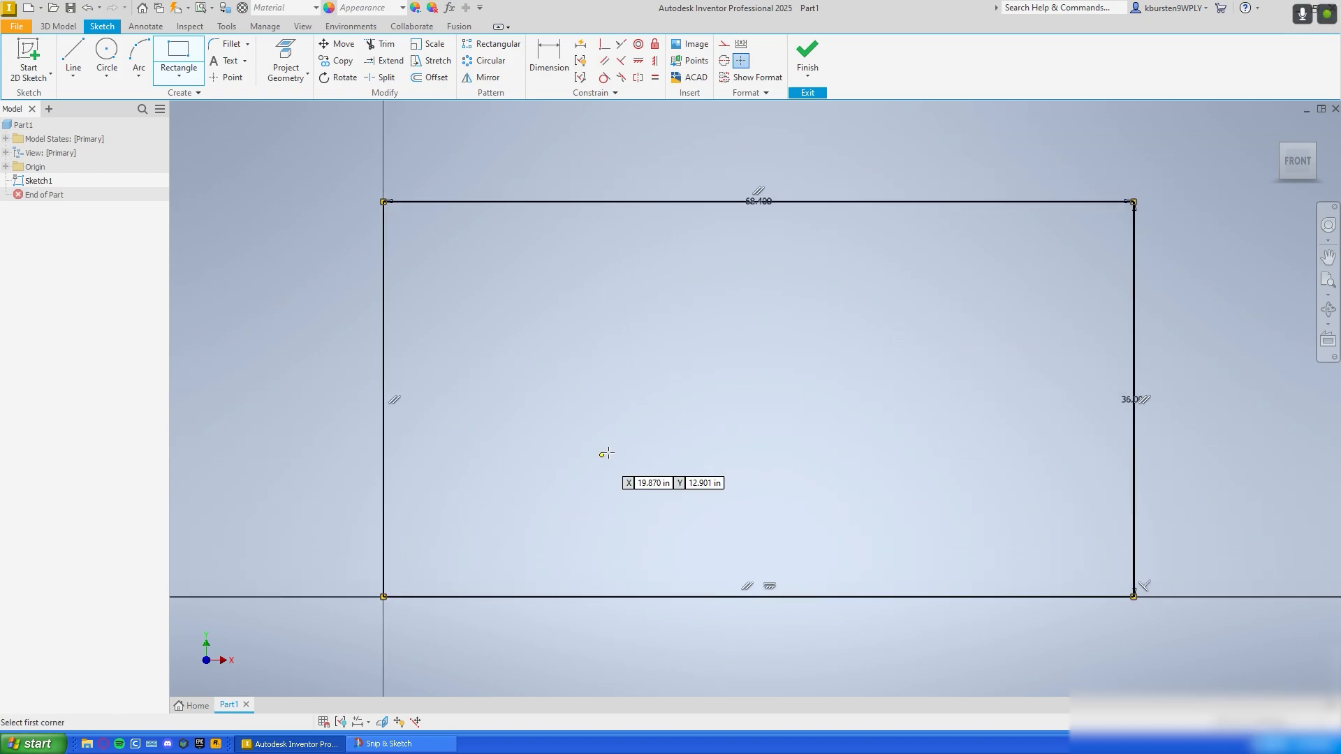
{"action": "middle_click_drag", "start_coordinate": [774, 393], "coordinate": [690, 401]}
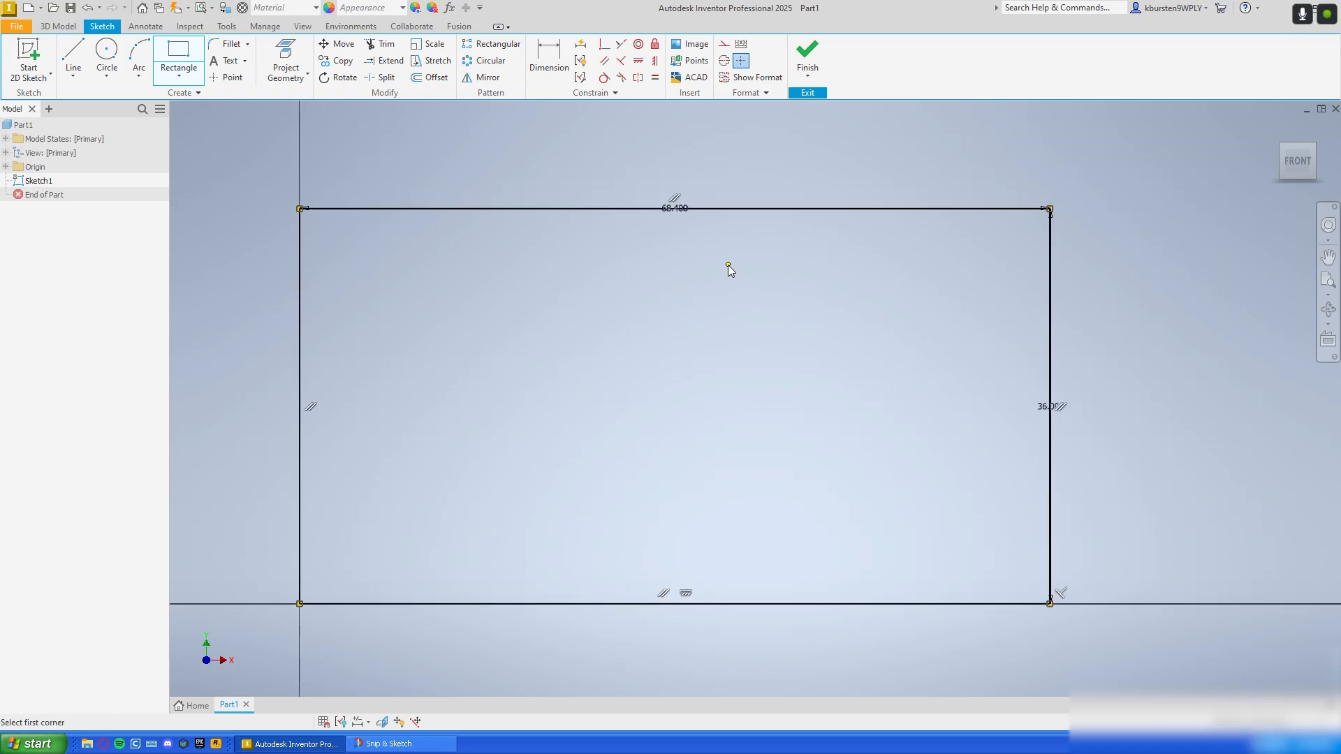
{"action": "key", "text": "Escape"}
{"action": "left_click_drag", "start_coordinate": [685, 209], "coordinate": [679, 192]}
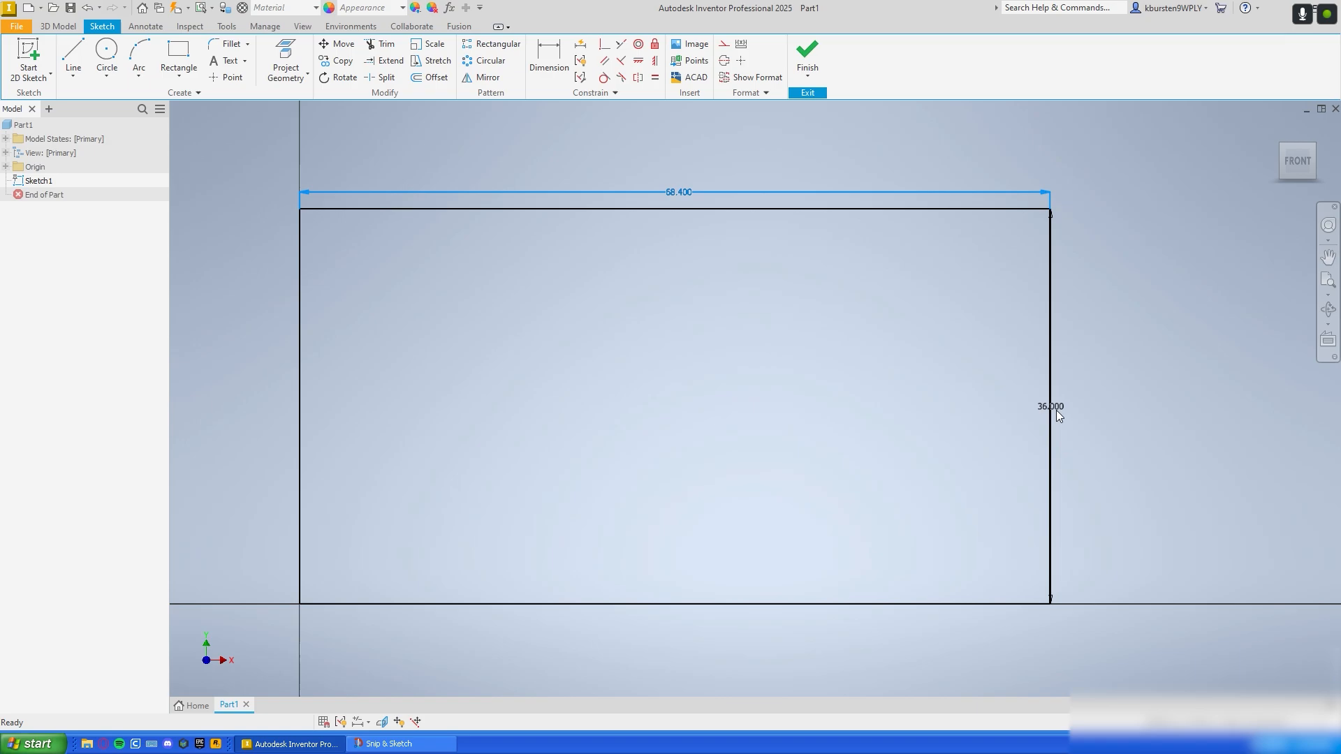
{"action": "left_click_drag", "start_coordinate": [1059, 414], "coordinate": [1089, 410]}
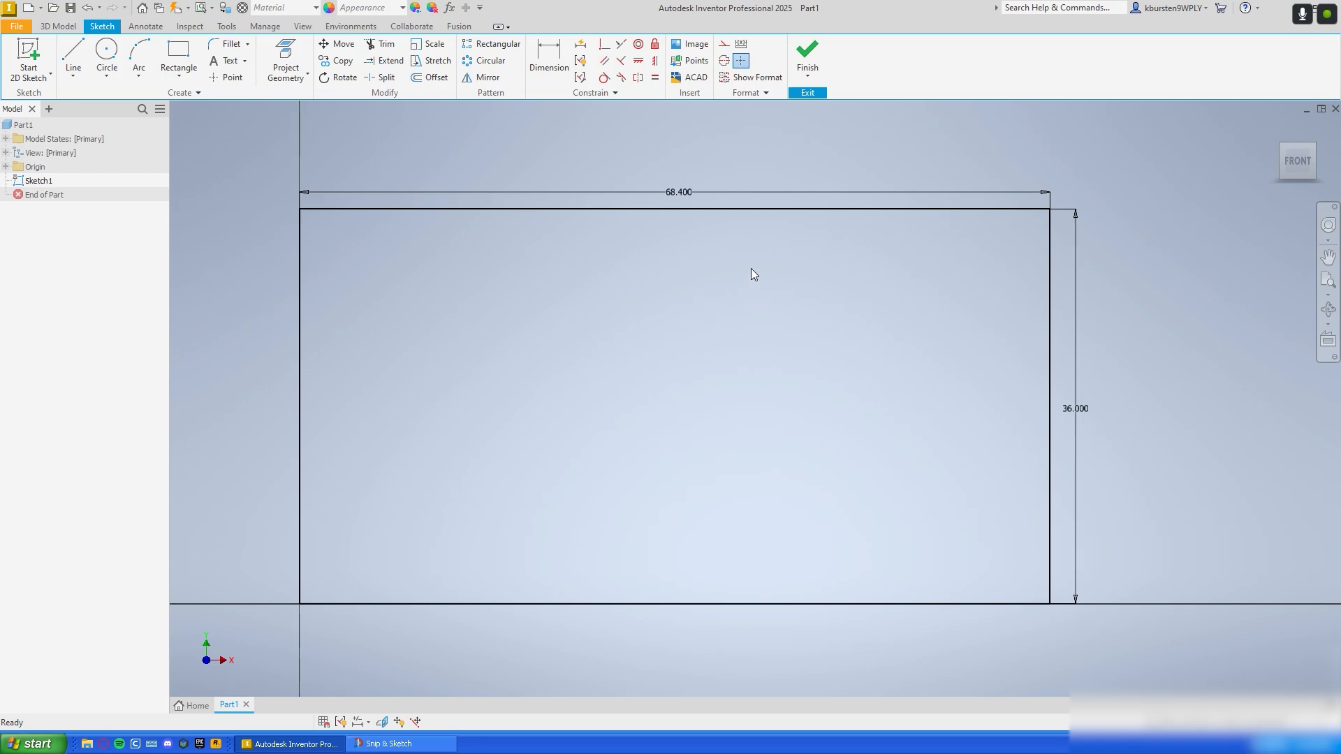
Step: Finish the sketch and extrude the rectangle 1 in to form the flag panel
{"action": "left_click", "coordinate": [808, 56]}
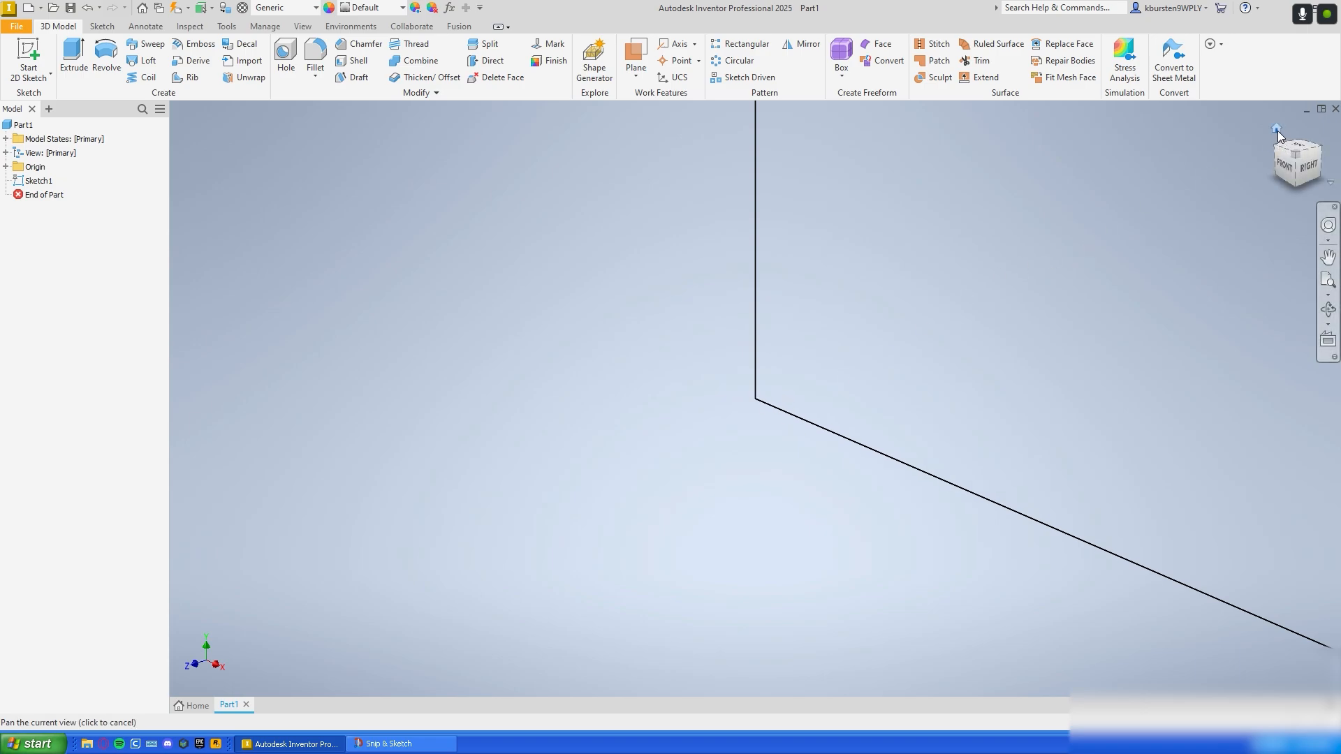
{"action": "left_click", "coordinate": [1278, 131]}
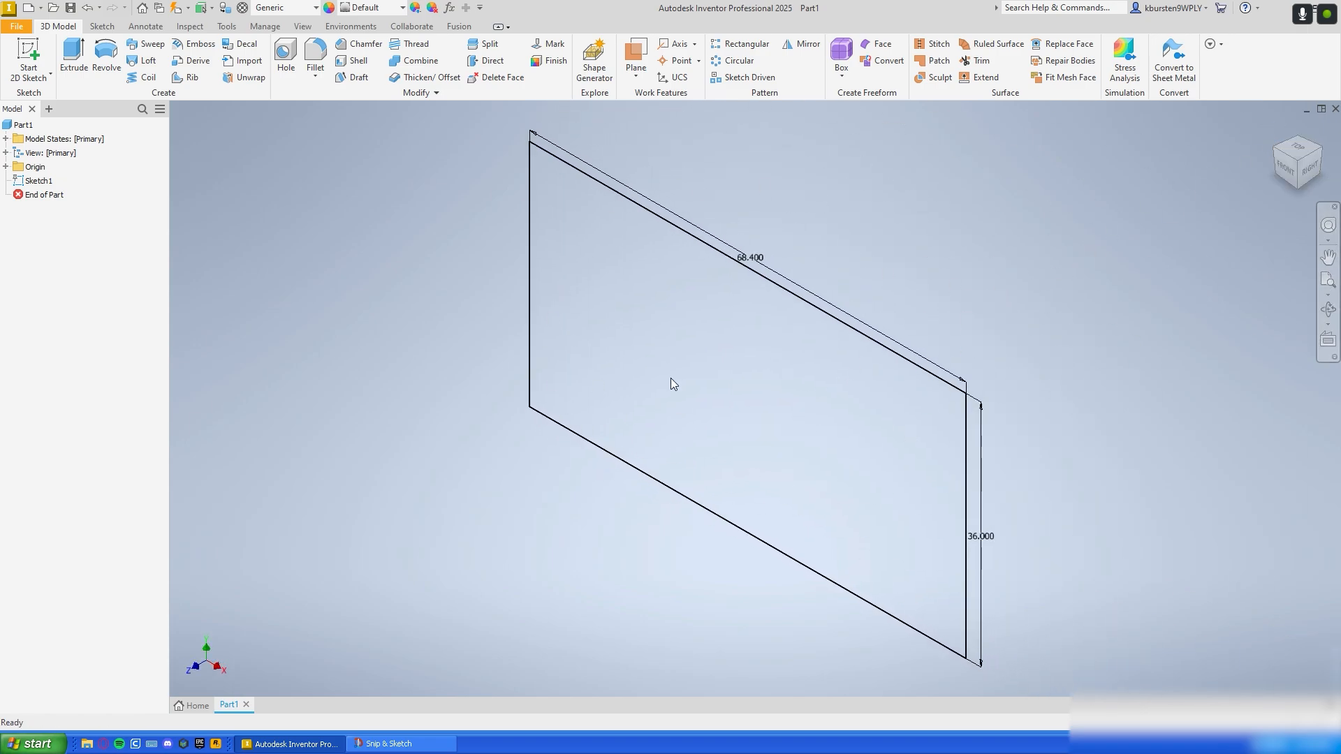
{"action": "left_click", "coordinate": [73, 62]}
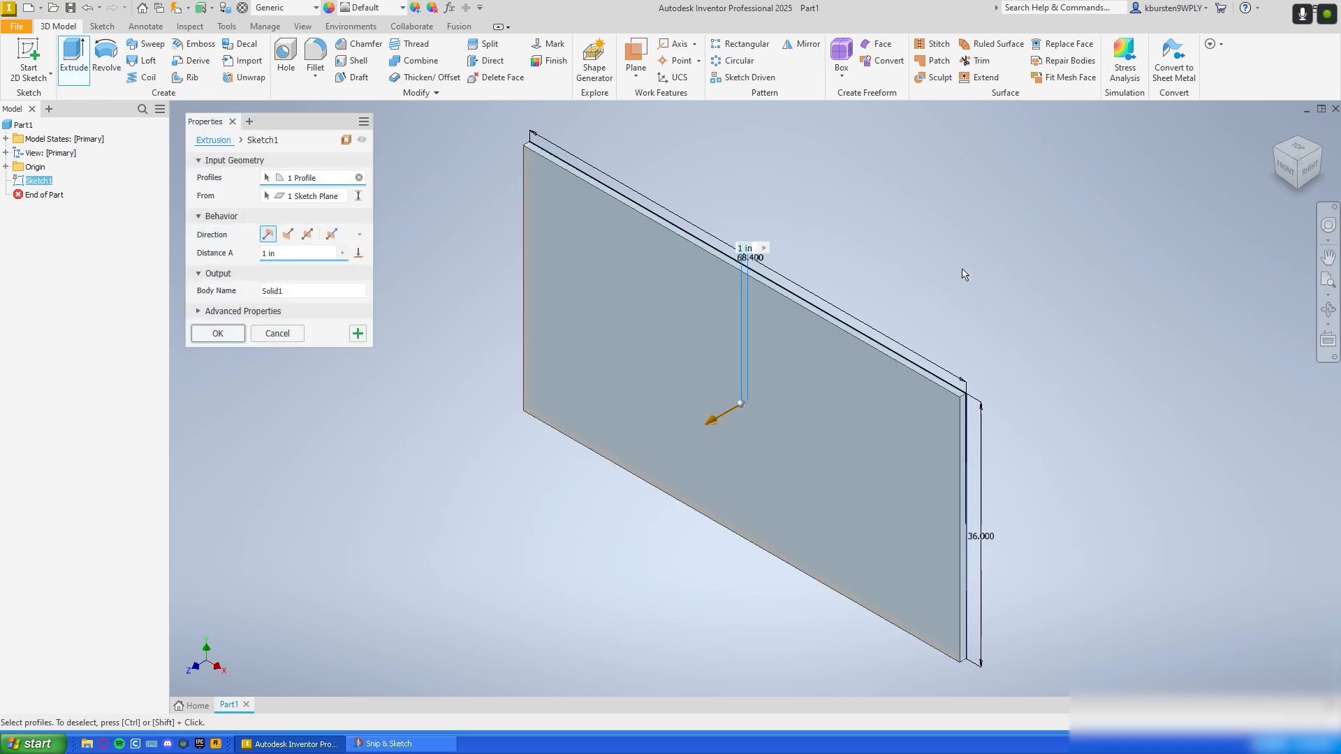
{"action": "left_click", "coordinate": [217, 334]}
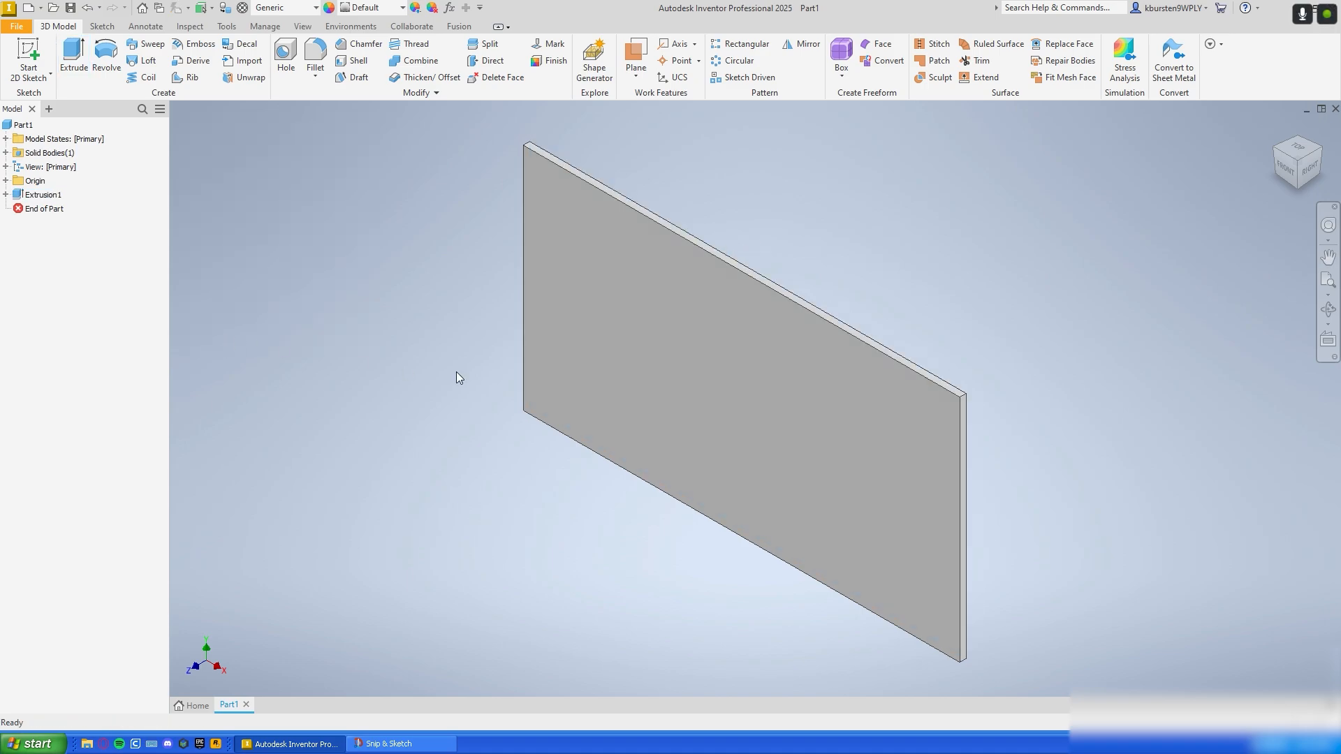
Step: Start a sketch on the panel's large front face and check the stripe width in the Snip & Sketch reference
{"action": "left_click", "coordinate": [654, 348]}
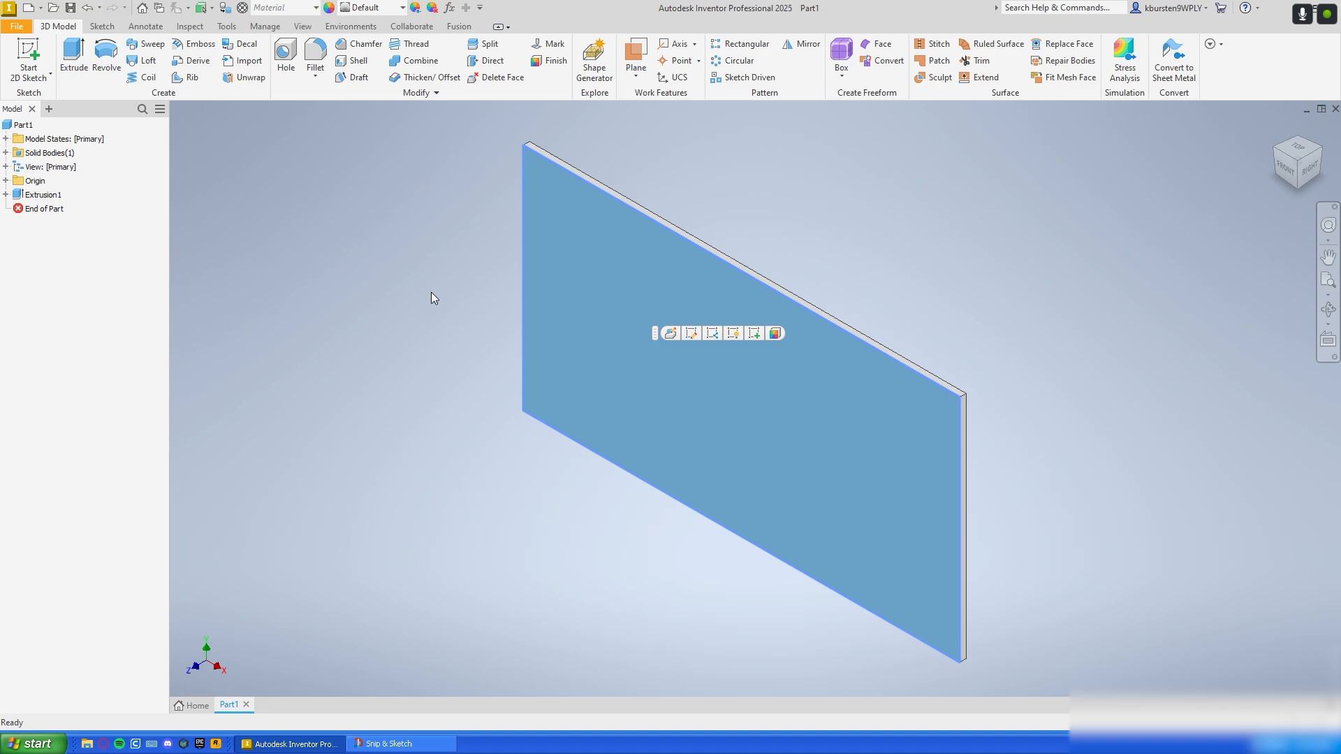
{"action": "left_click", "coordinate": [35, 52]}
{"action": "mouse_move", "coordinate": [735, 273]}
{"action": "middle_mouse_down"}
{"action": "mouse_move", "coordinate": [612, 342]}
{"action": "mouse_move", "coordinate": [250, 419]}
{"action": "middle_mouse_up"}
{"action": "left_click", "coordinate": [386, 744]}
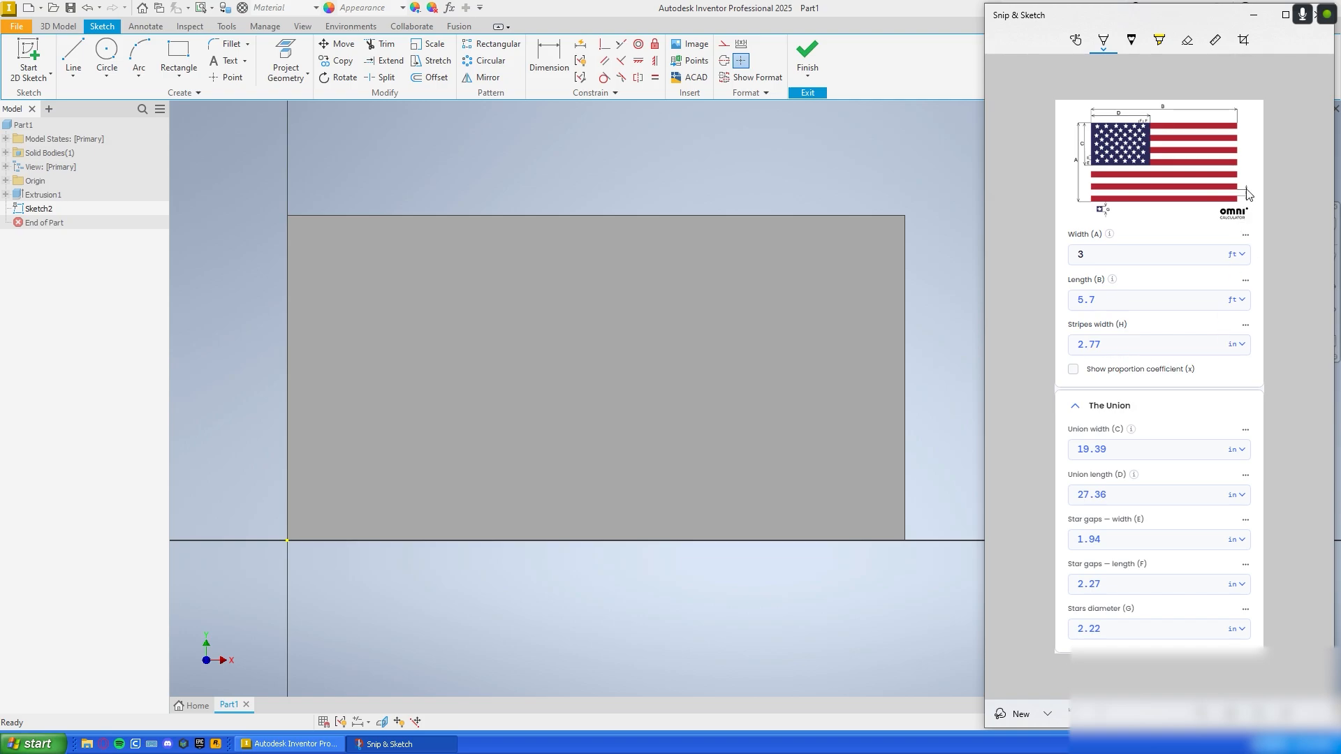
{"action": "left_click", "coordinate": [1255, 17]}
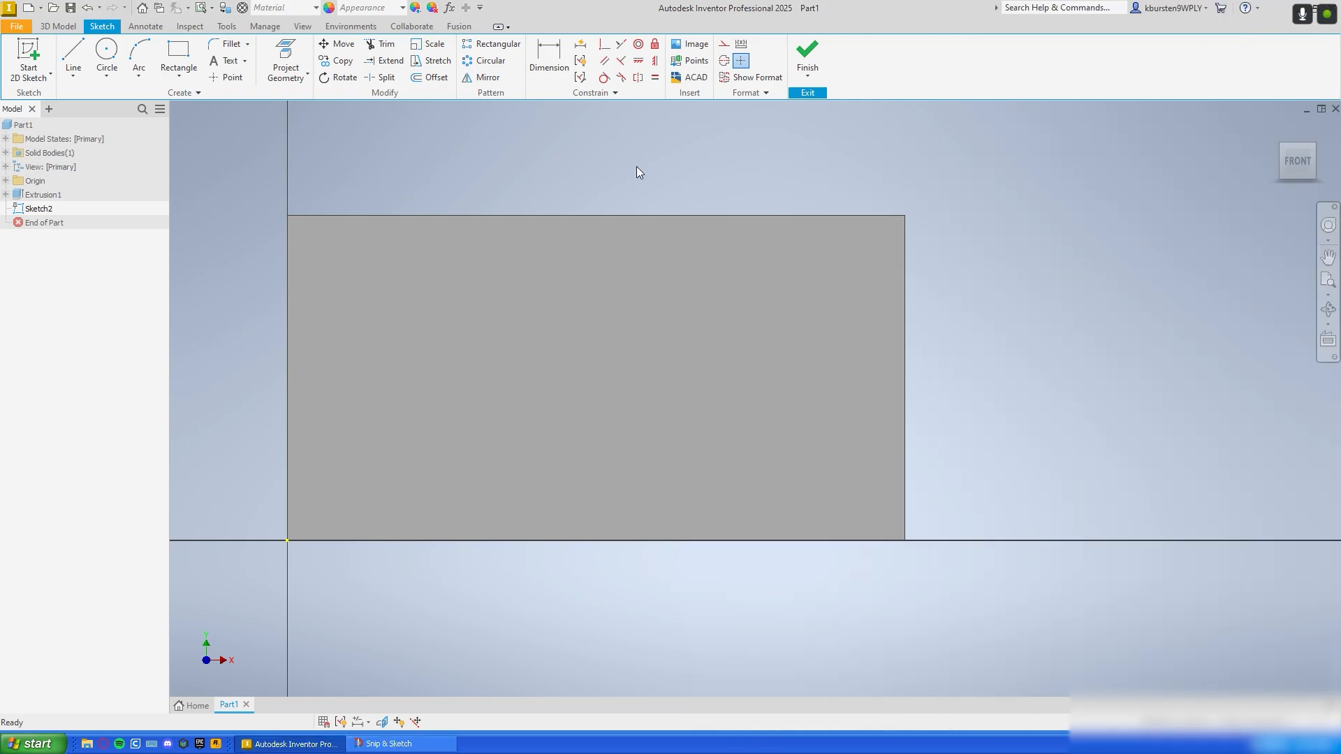
Step: Draw a 2.77 in high stripe rectangle from the origin across the panel's full length and finish the sketch
{"action": "left_click", "coordinate": [178, 58]}
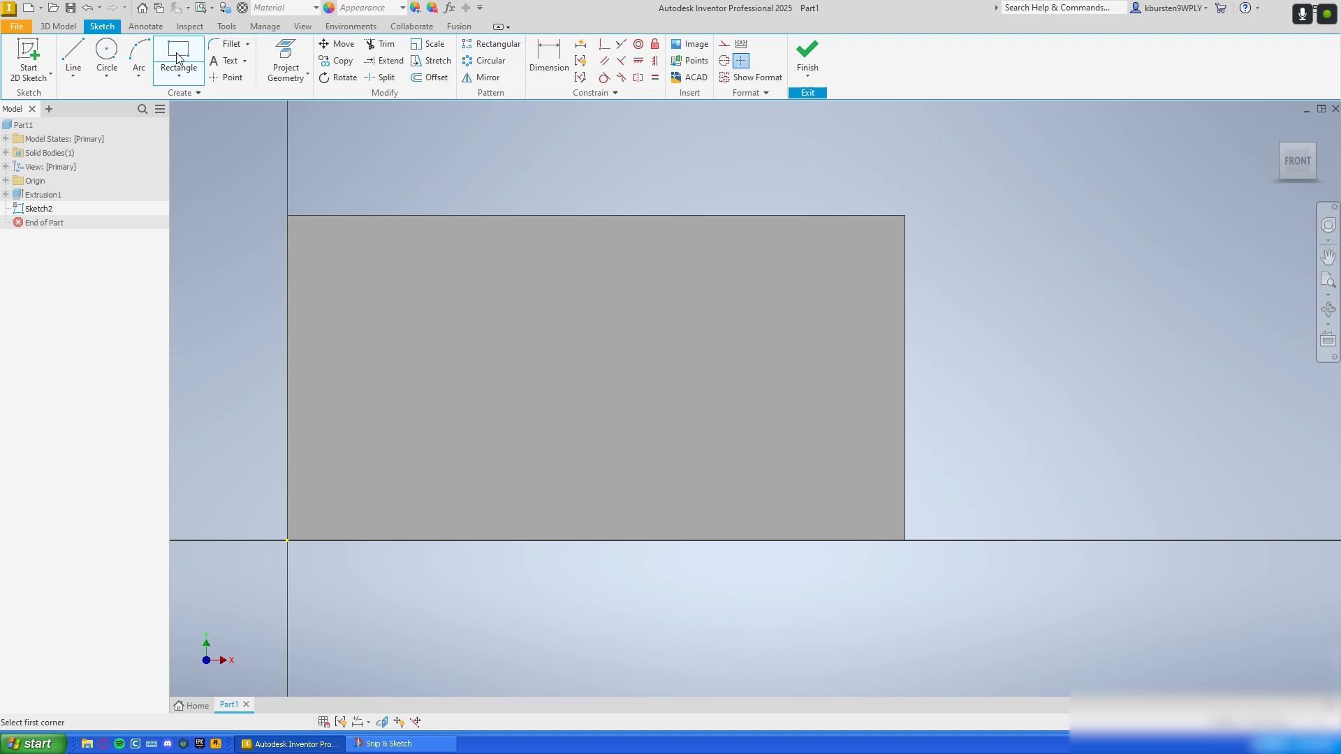
{"action": "left_click", "coordinate": [288, 541]}
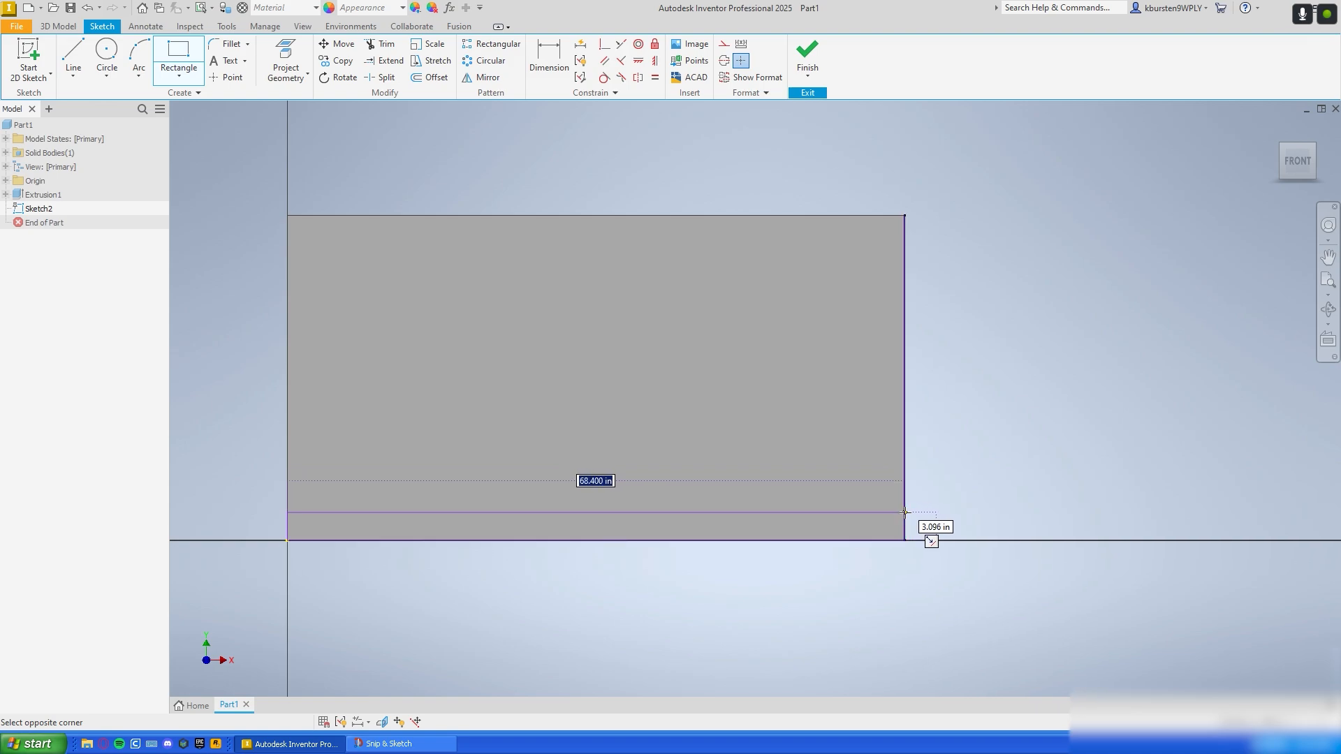
{"action": "key", "text": "Tab"}
{"action": "type", "text": "2.77"}
{"action": "key", "text": "Return"}
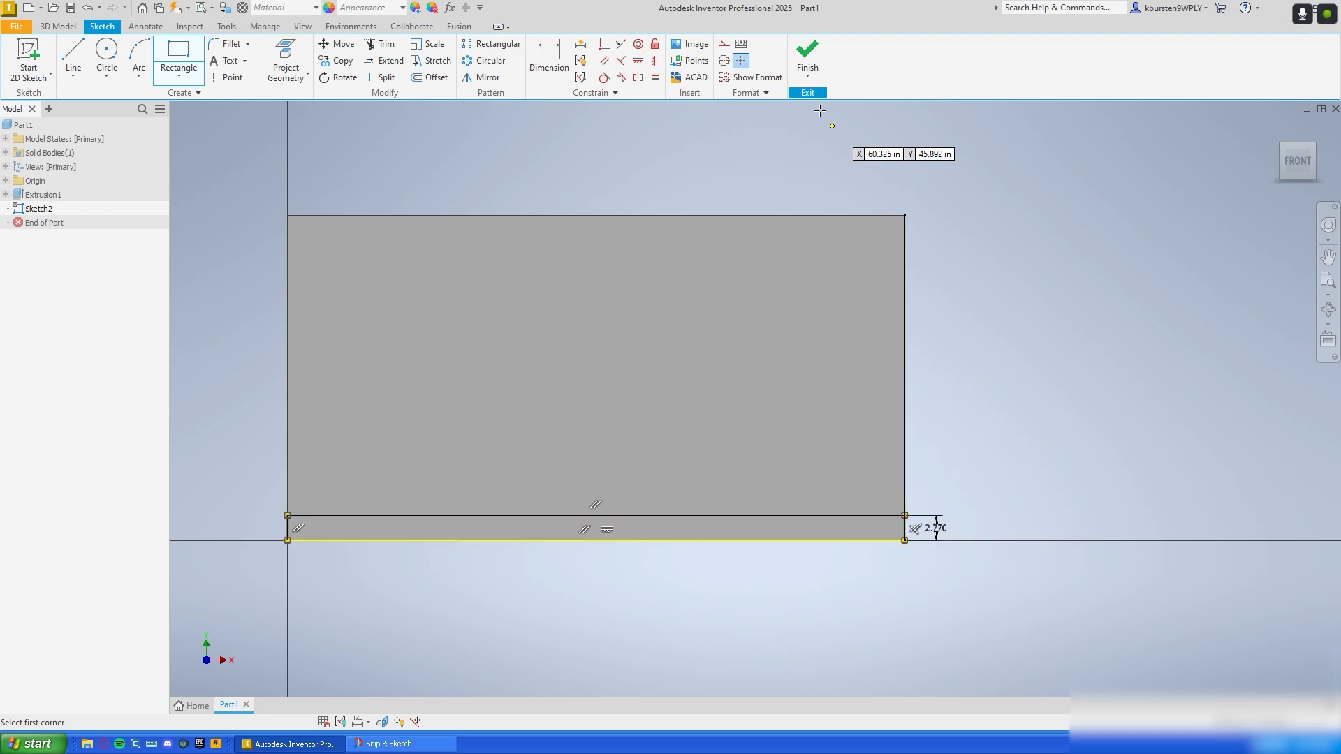
{"action": "left_click", "coordinate": [808, 56]}
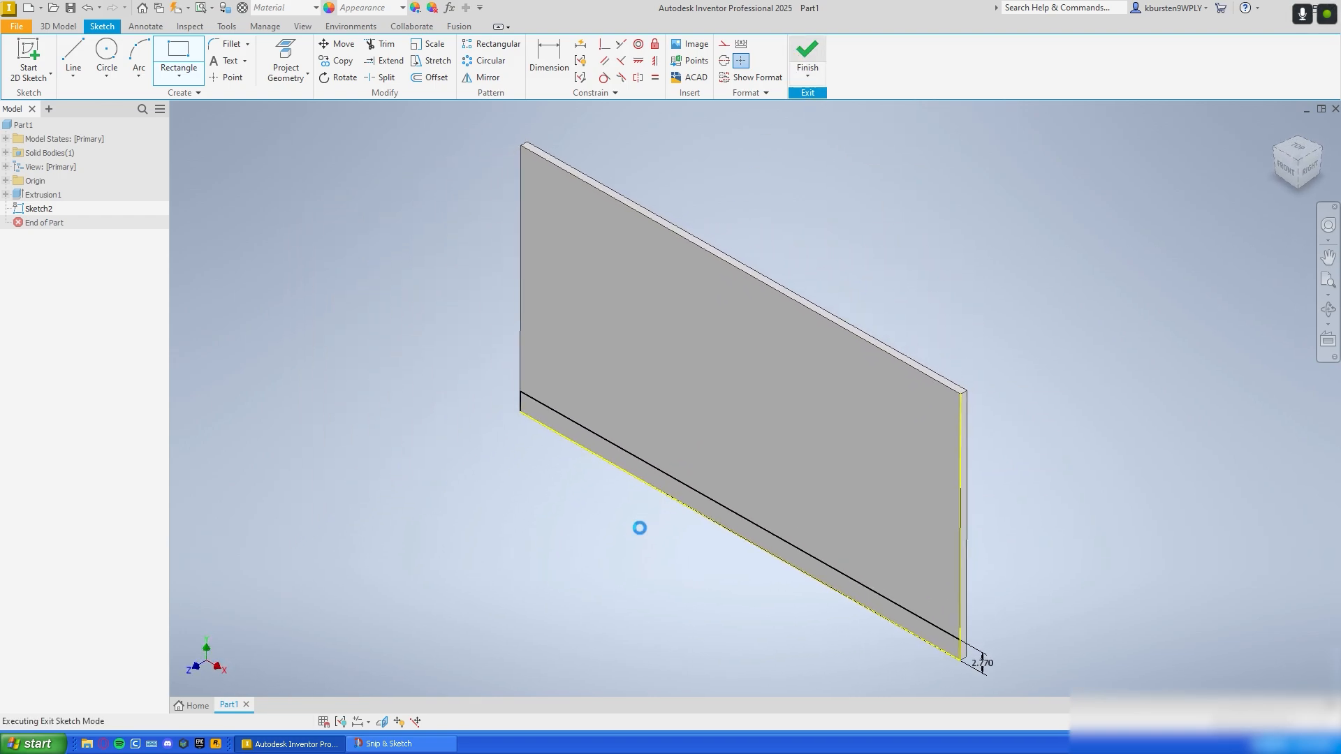
Step: Extrude the bottom stripe profile as a 0.5 in deep cut into the panel, using the flipped direction
{"action": "scroll", "coordinate": [643, 524], "scroll_direction": "up", "scroll_amount": 5}
{"action": "middle_click_drag", "start_coordinate": [643, 524], "coordinate": [469, 401]}
{"action": "key", "text": "e"}
{"action": "middle_click_drag", "start_coordinate": [644, 476], "coordinate": [688, 487]}
{"action": "scroll", "coordinate": [709, 520], "scroll_direction": "down", "scroll_amount": 3}
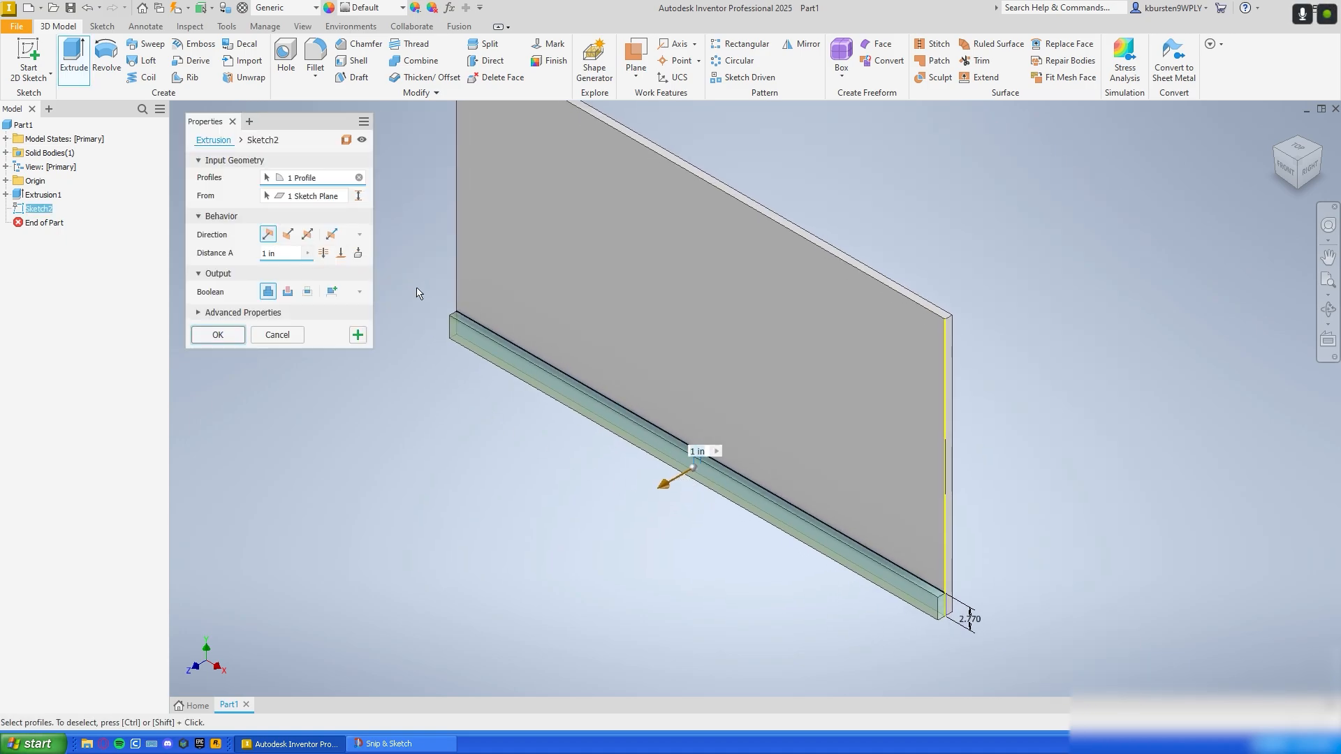
{"action": "double_click", "coordinate": [283, 255]}
{"action": "type", "text": "0.5"}
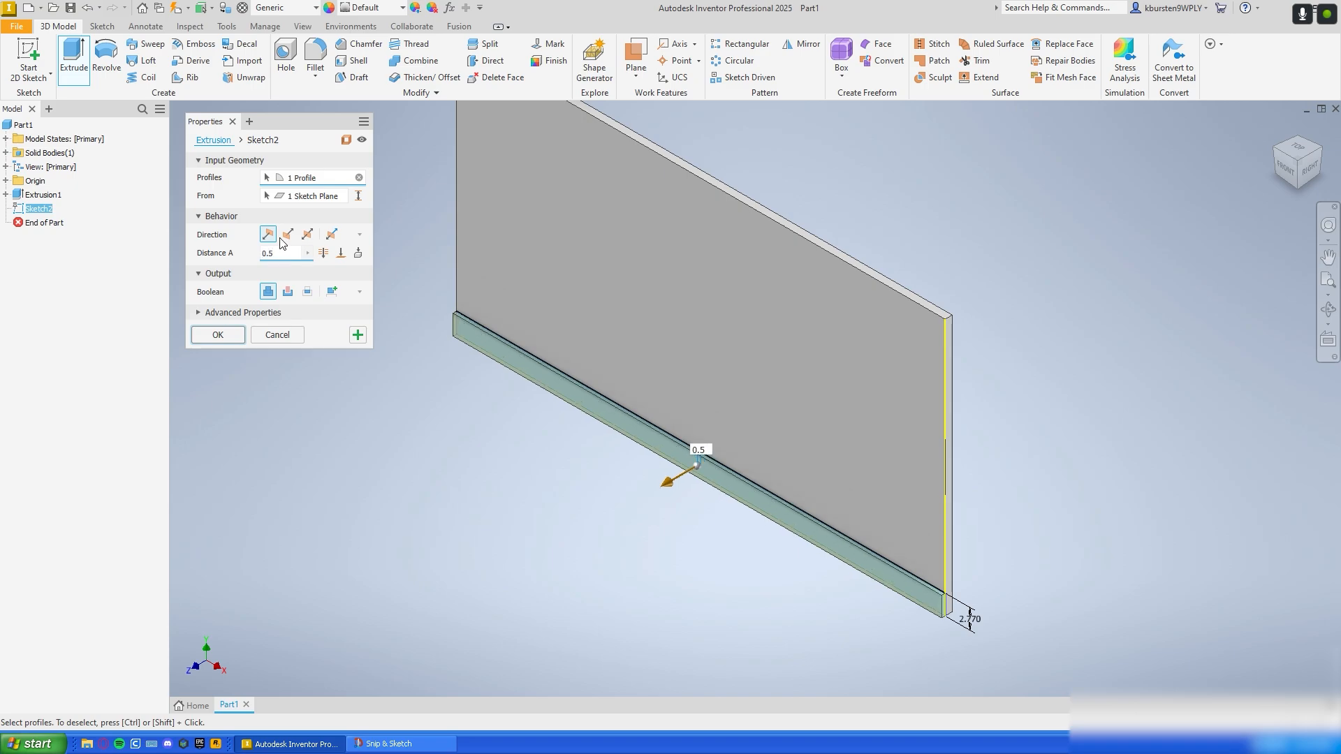
{"action": "left_click", "coordinate": [288, 235]}
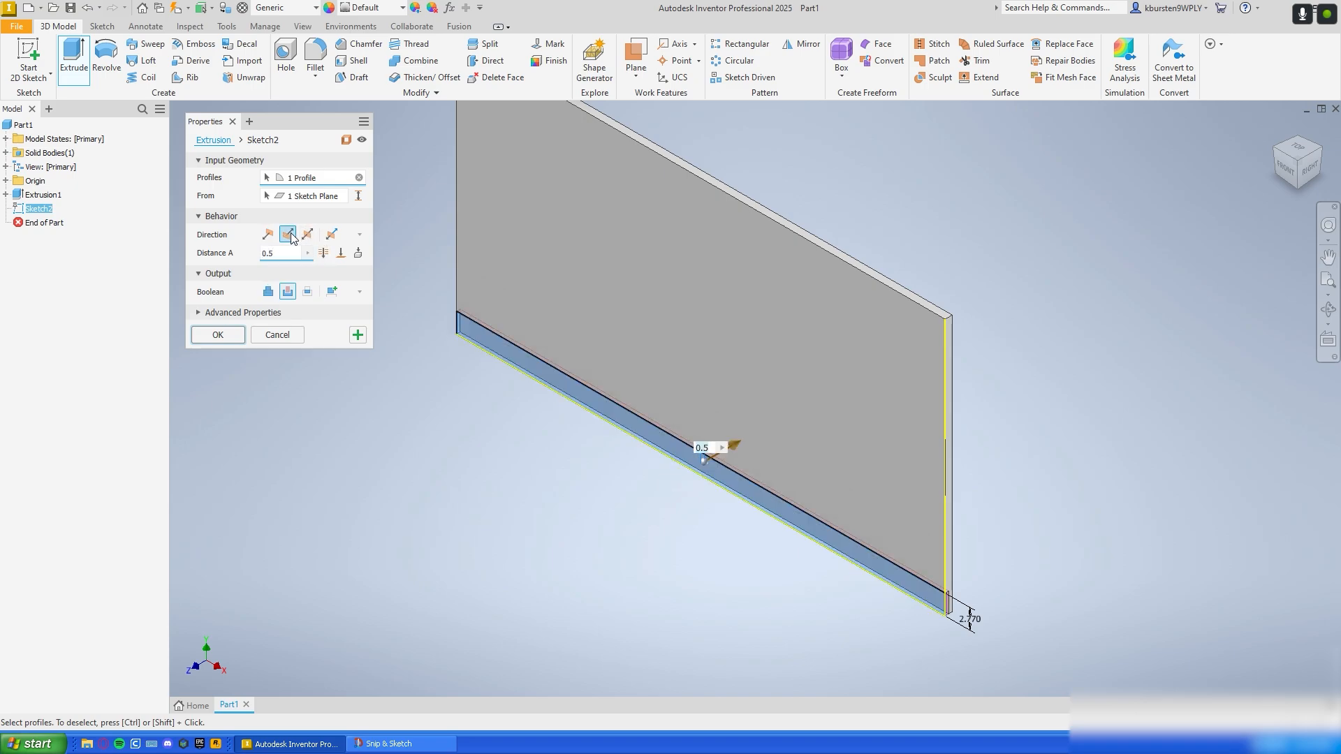
{"action": "middle_click_drag", "start_coordinate": [759, 611], "coordinate": [742, 568], "text": "shift"}
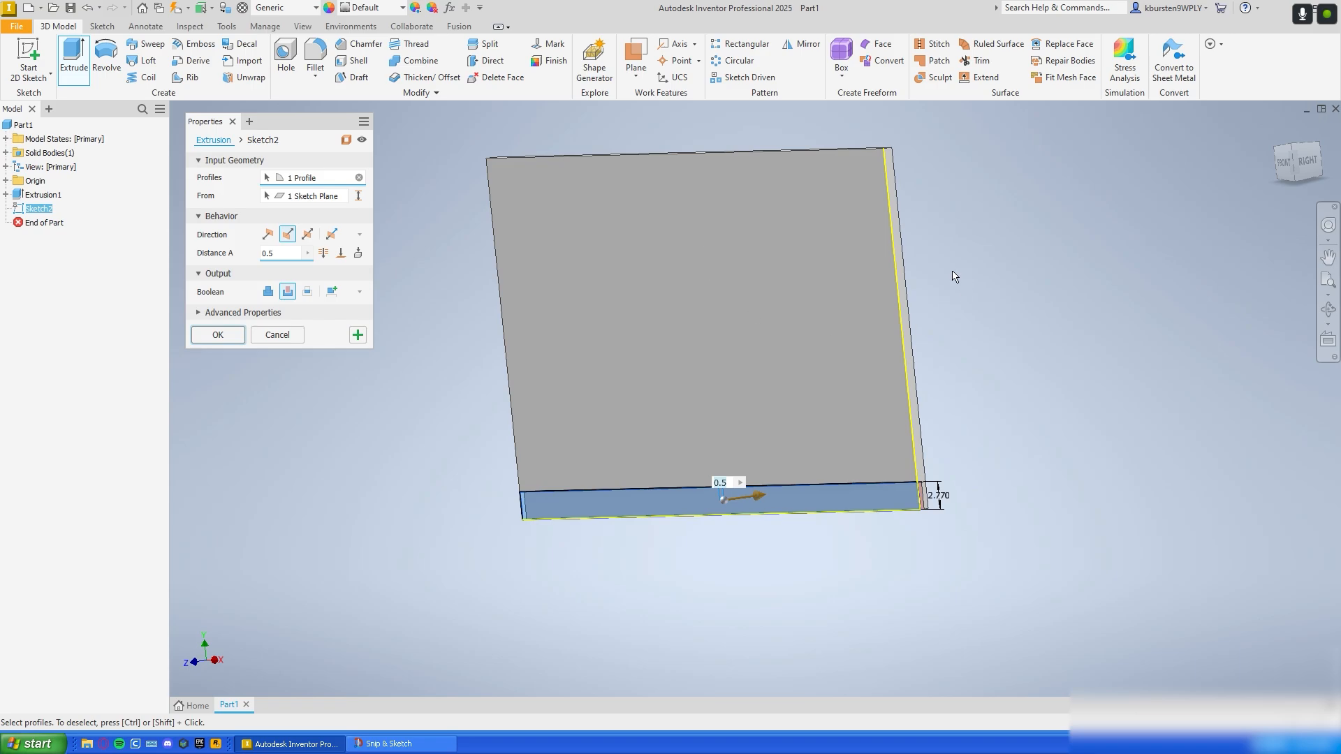
{"action": "left_click", "coordinate": [207, 336]}
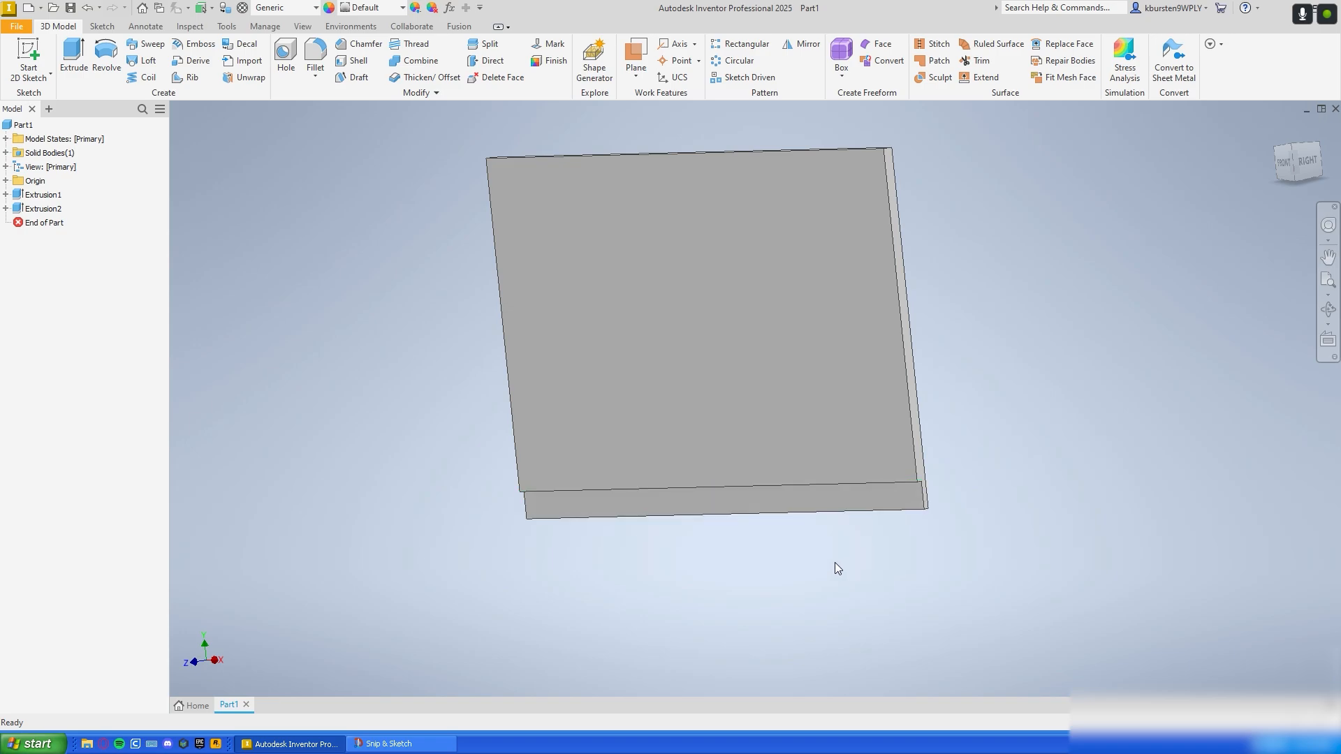
Step: Start a rectangular pattern of the bottom stripe cut, using the panel's vertical side edge as the first direction
{"action": "middle_click_drag", "start_coordinate": [836, 564], "coordinate": [823, 605]}
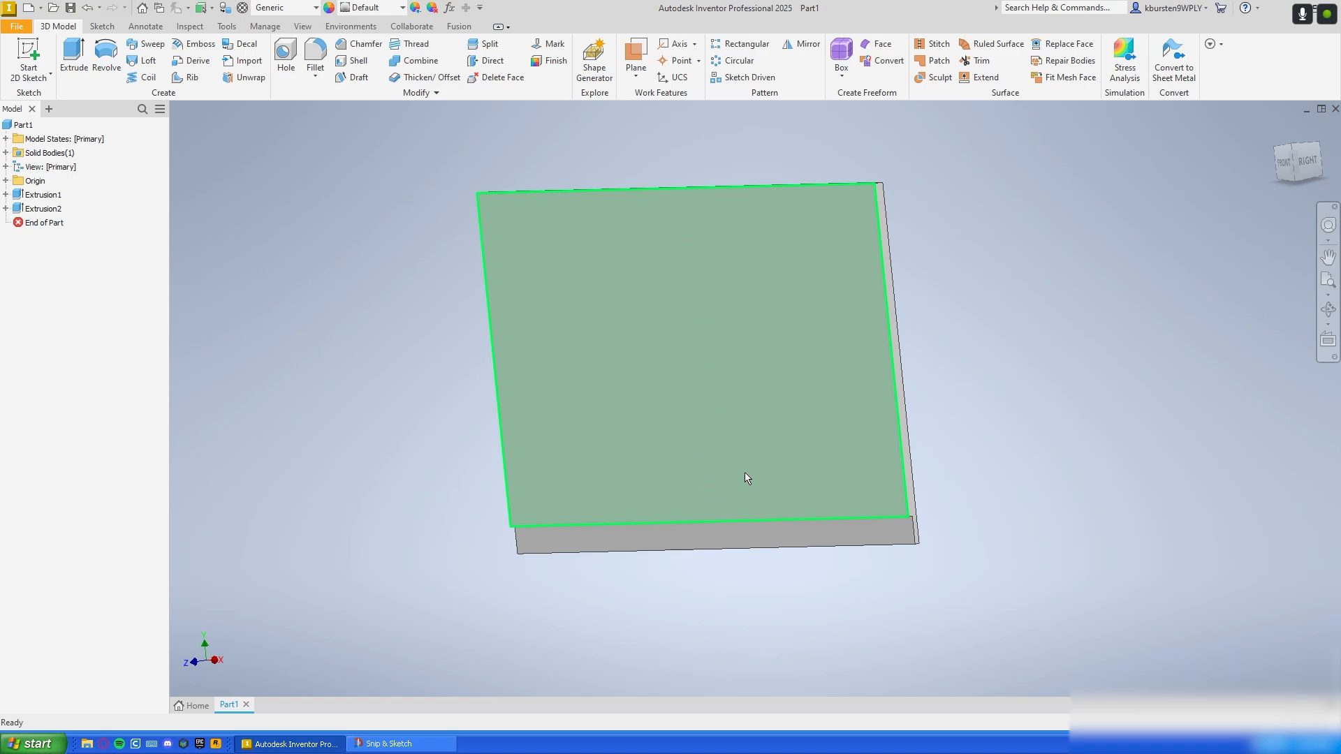
{"action": "left_click", "coordinate": [732, 47]}
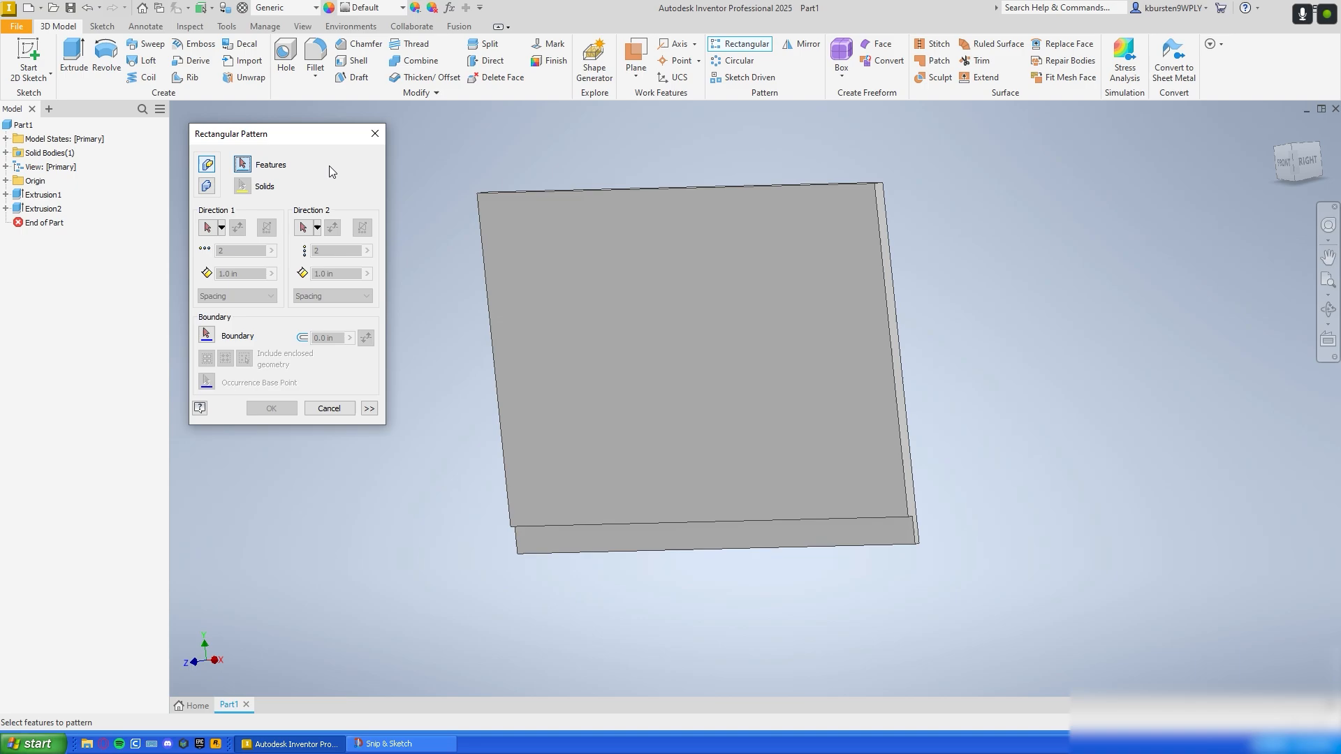
{"action": "left_click_drag", "start_coordinate": [271, 137], "coordinate": [281, 132]}
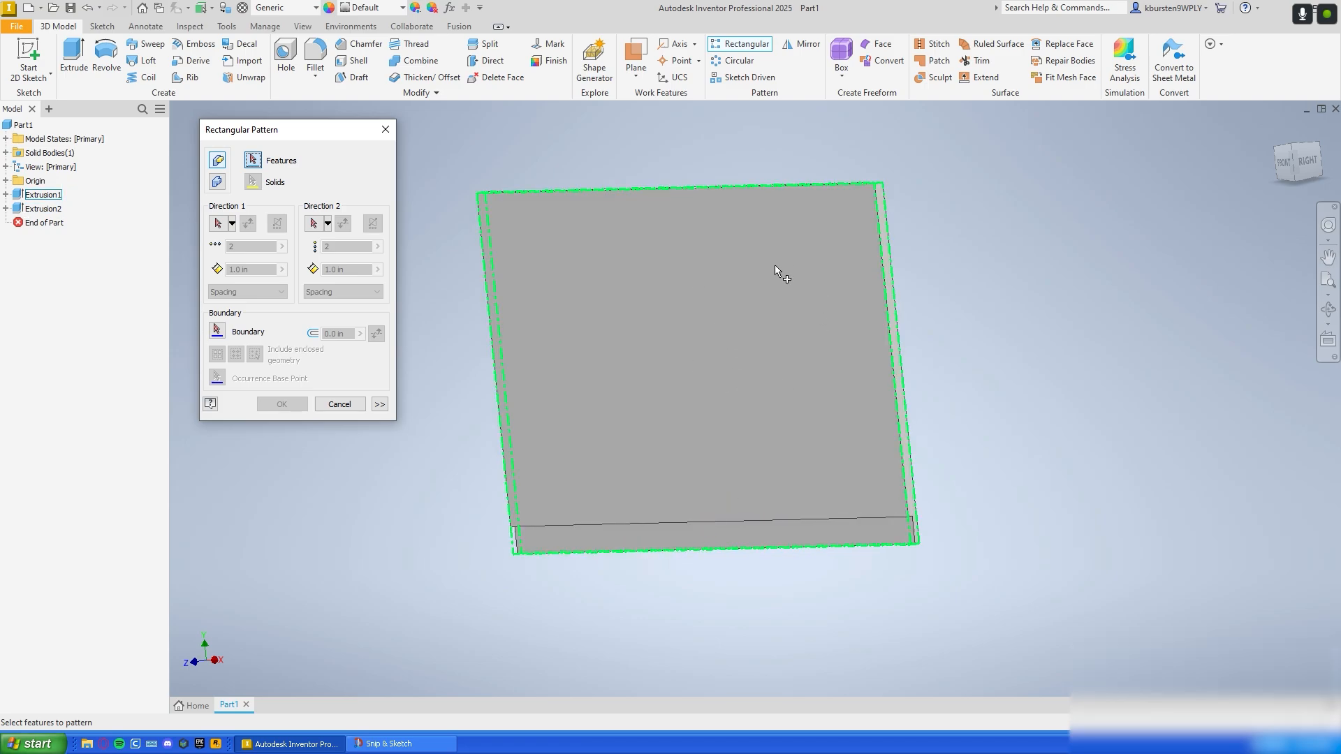
{"action": "left_click", "coordinate": [623, 546]}
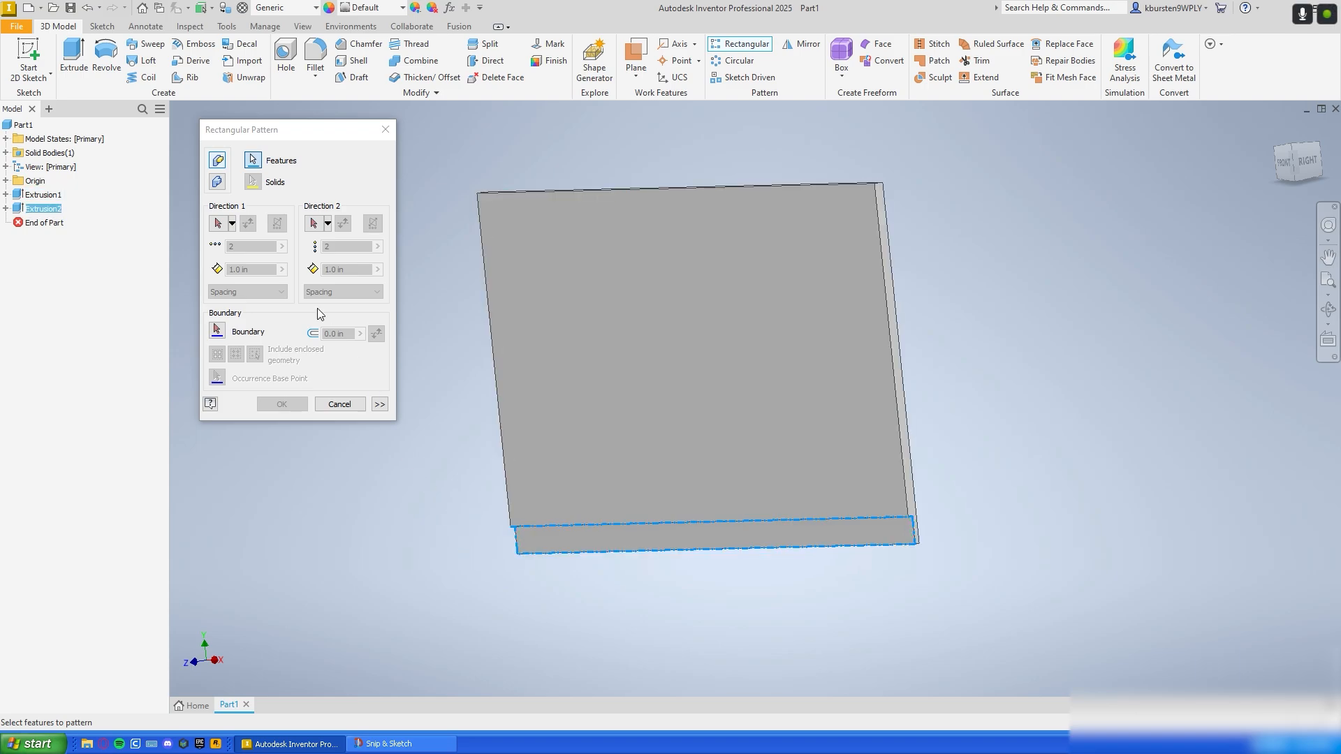
{"action": "left_click", "coordinate": [218, 225]}
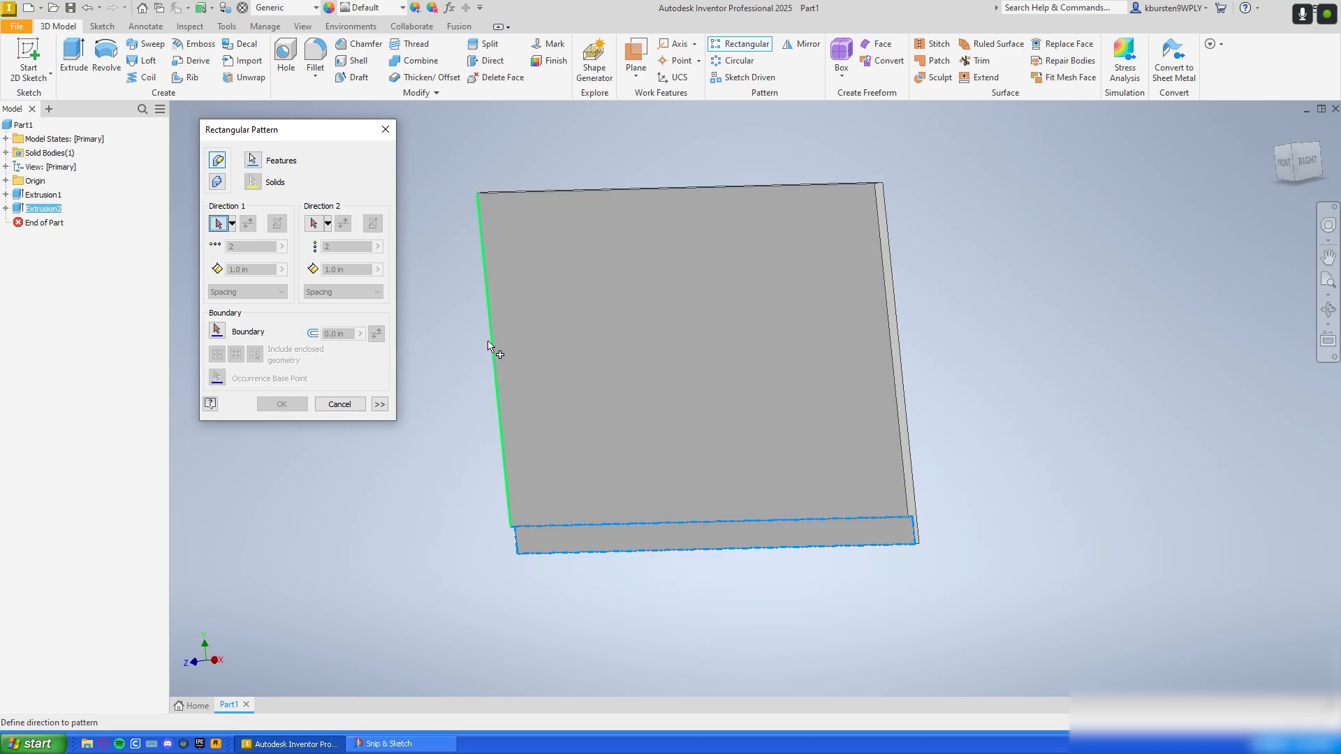
{"action": "left_click", "coordinate": [487, 303]}
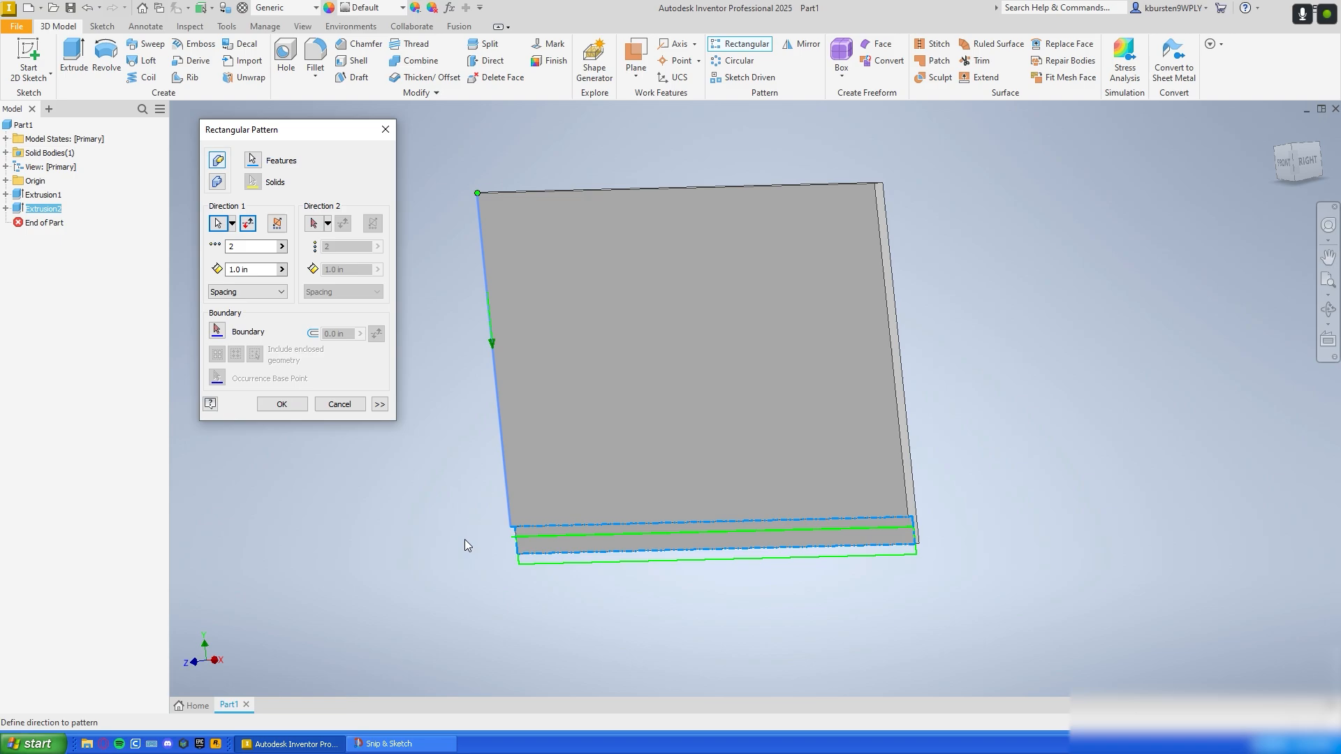
Step: Flip the pattern's first direction so the stripe copies run upward across the panel
{"action": "middle_click_drag", "start_coordinate": [478, 527], "coordinate": [513, 384]}
{"action": "scroll", "coordinate": [656, 425], "scroll_direction": "down", "scroll_amount": 3}
{"action": "middle_click_drag", "start_coordinate": [664, 415], "coordinate": [626, 425]}
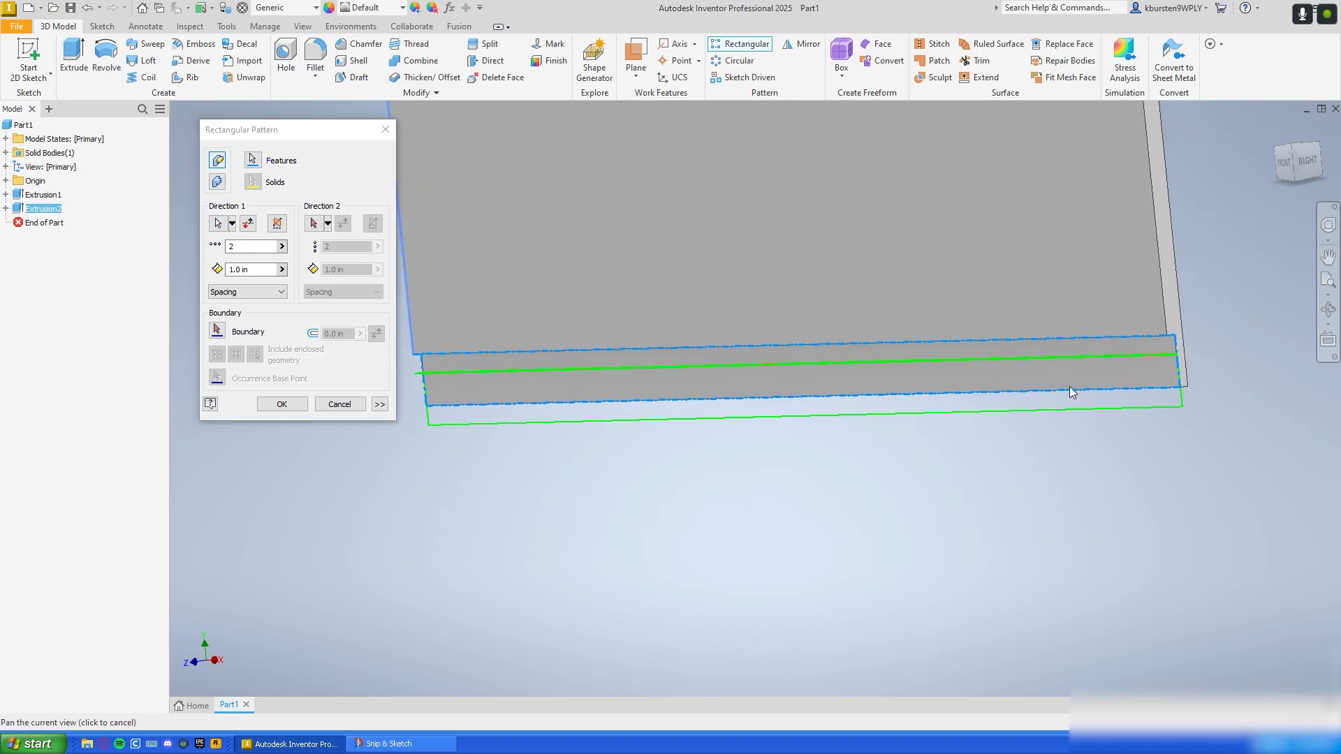
{"action": "middle_click_drag", "start_coordinate": [1108, 392], "coordinate": [1149, 403]}
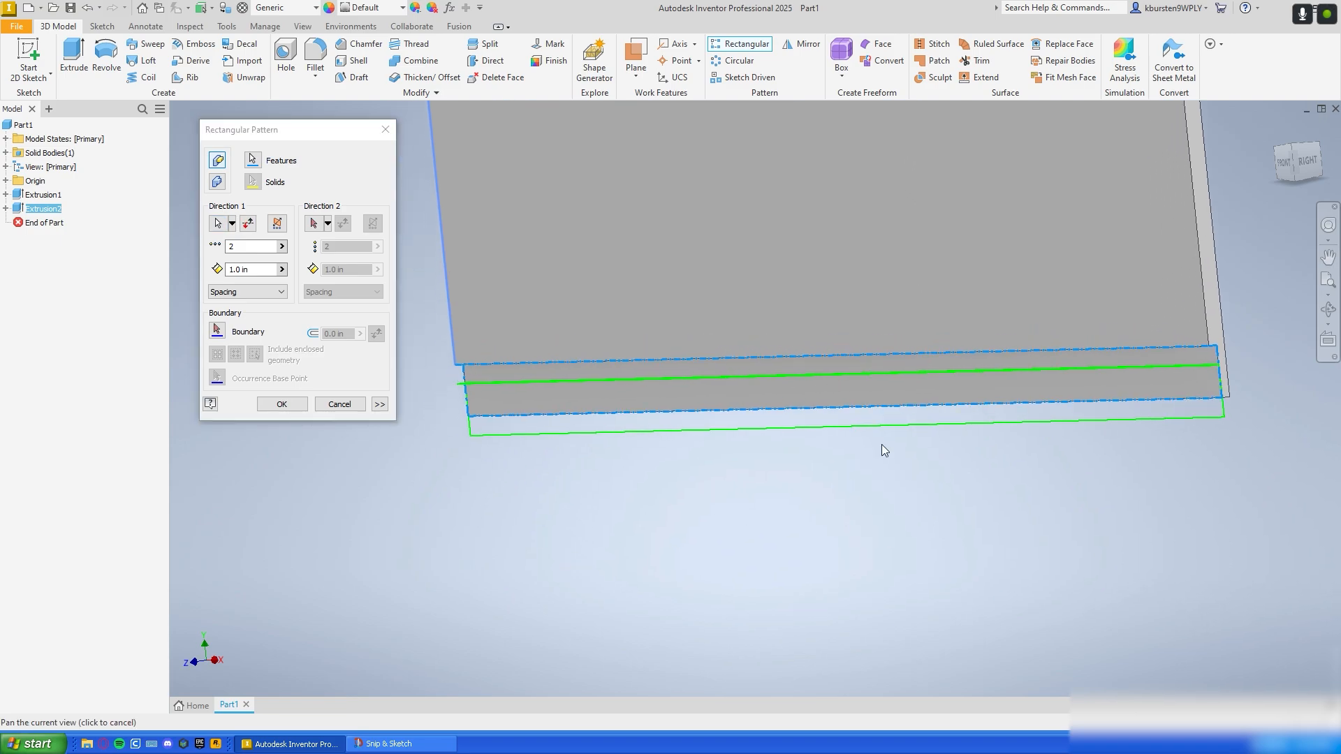
{"action": "scroll", "coordinate": [800, 430], "scroll_direction": "up", "scroll_amount": 4}
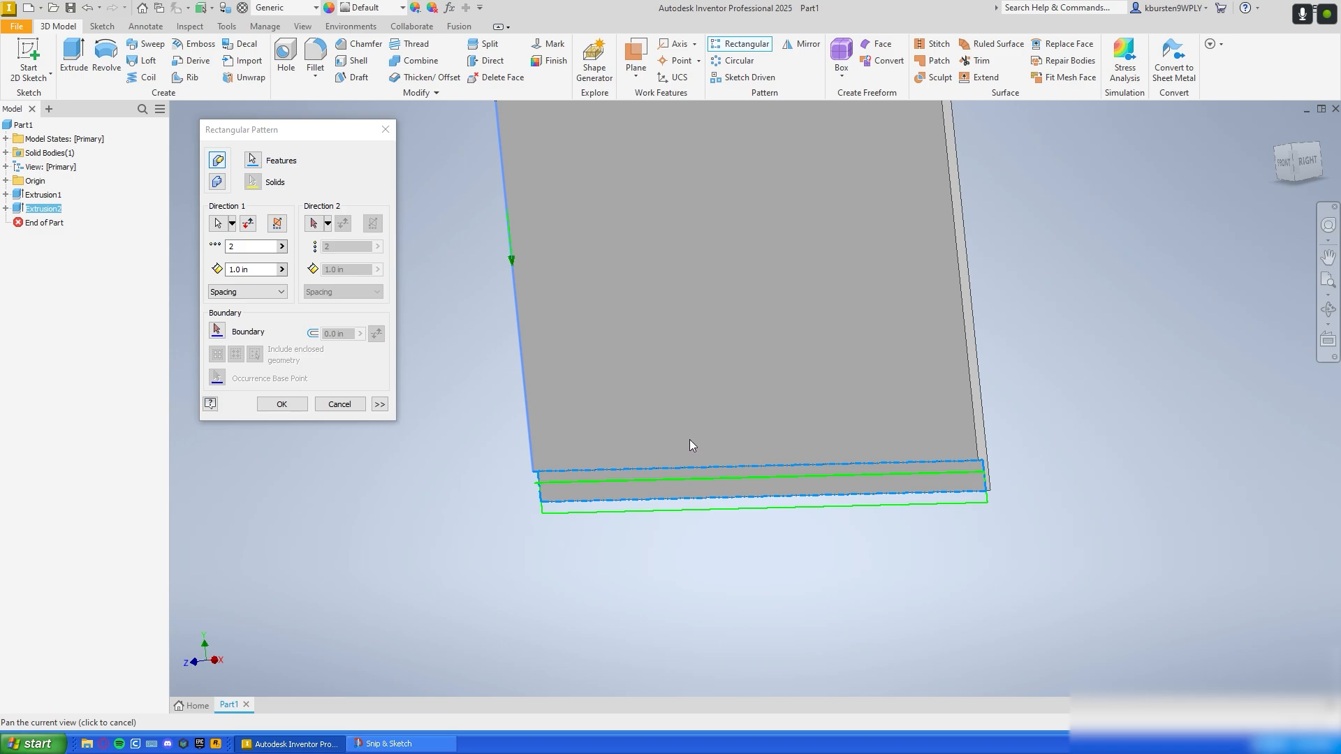
{"action": "left_click", "coordinate": [248, 223]}
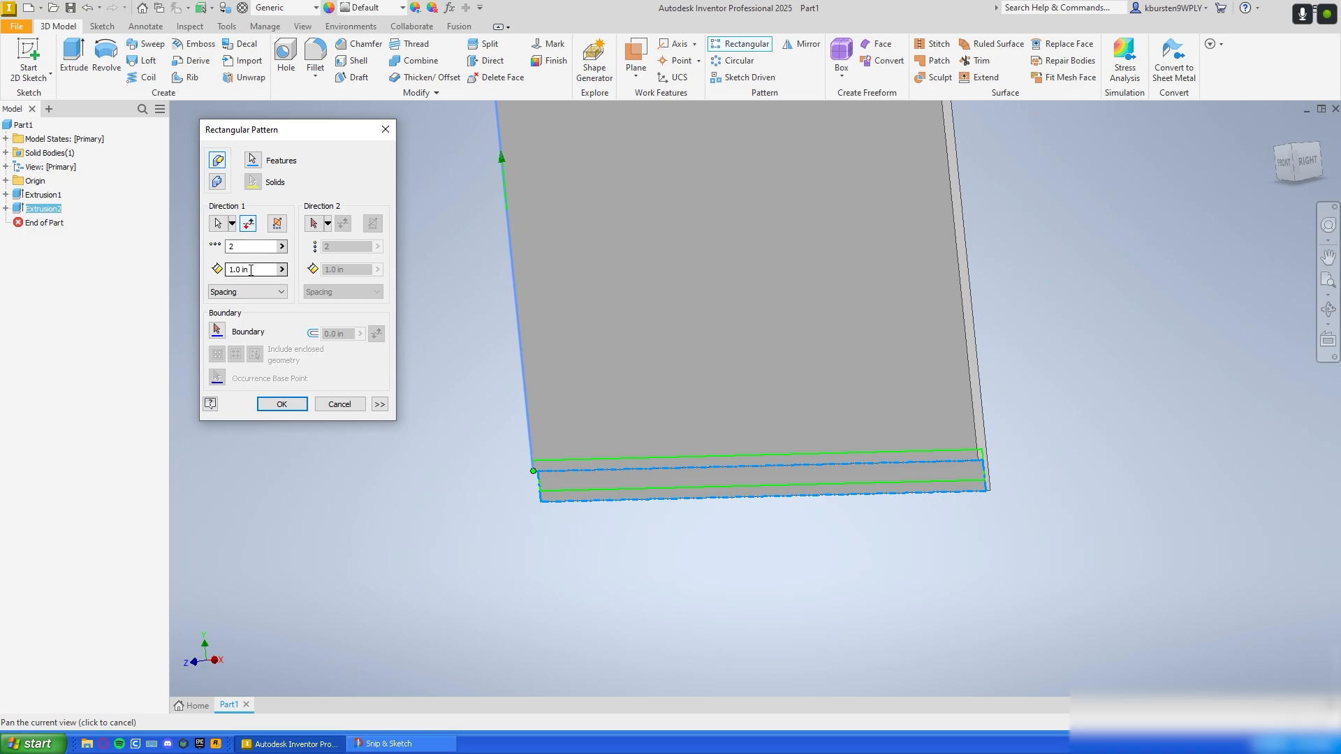
Step: Set the stripe pattern's spacing in the first direction to 2.77 in
{"action": "left_click", "coordinate": [251, 269]}
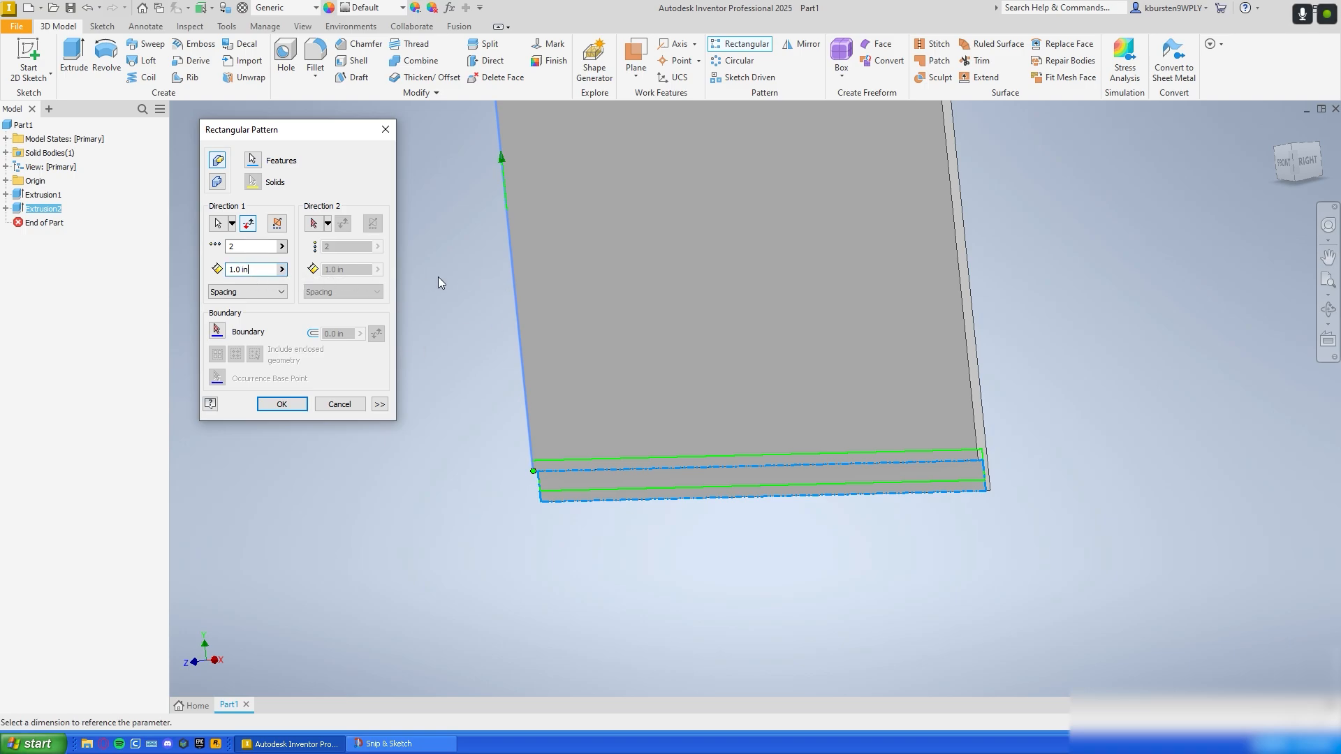
{"action": "scroll", "coordinate": [438, 277], "scroll_direction": "up", "scroll_amount": 2}
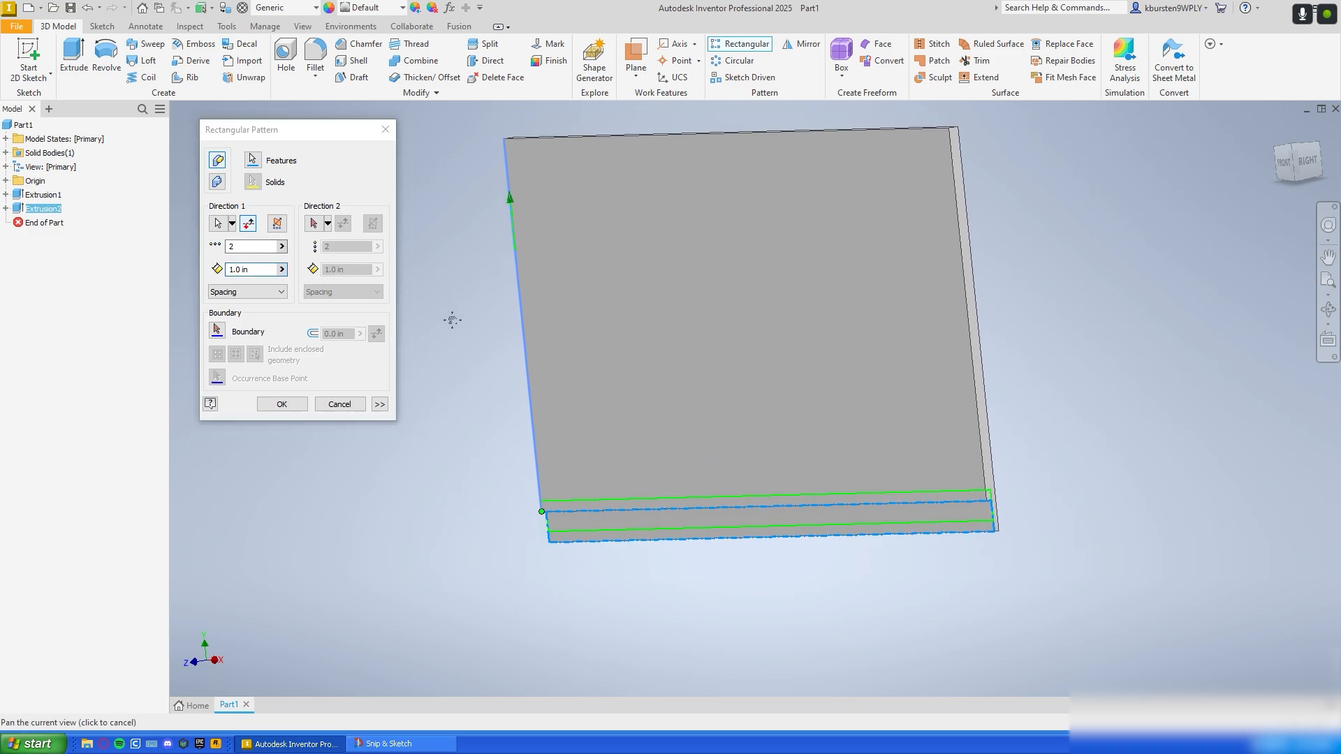
{"action": "left_click", "coordinate": [268, 270]}
{"action": "left_click_drag", "start_coordinate": [257, 269], "coordinate": [217, 273]}
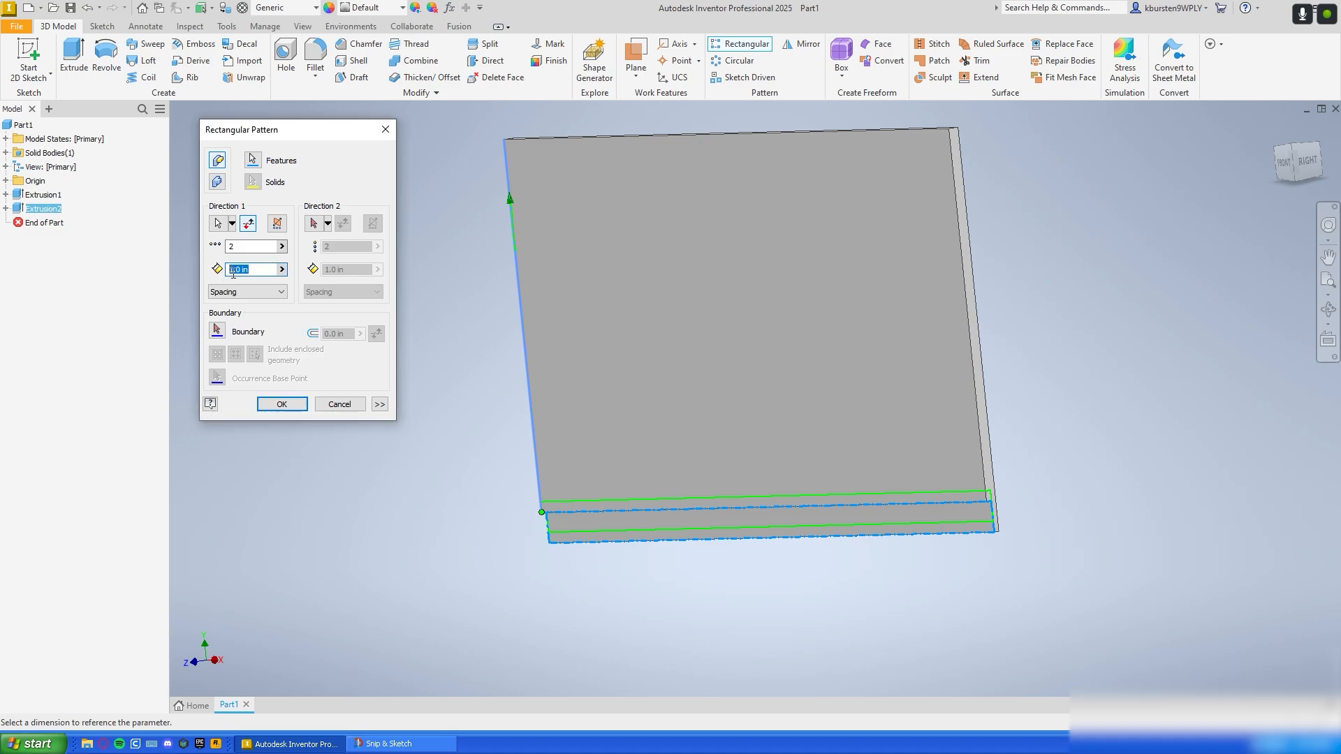
{"action": "type", "text": "2.77"}
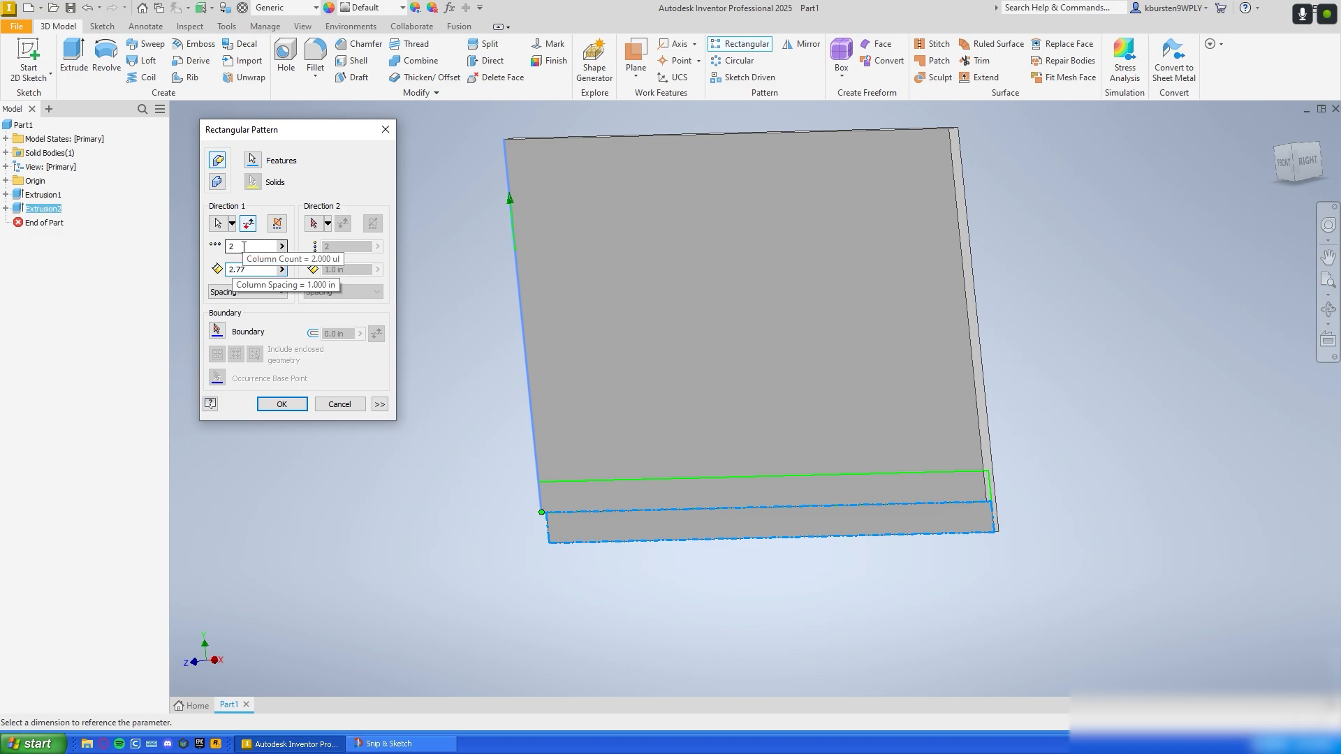
Step: Set the stripe pattern's count to 13 and create the pattern
{"action": "double_click", "coordinate": [243, 247]}
{"action": "type", "text": "1"}
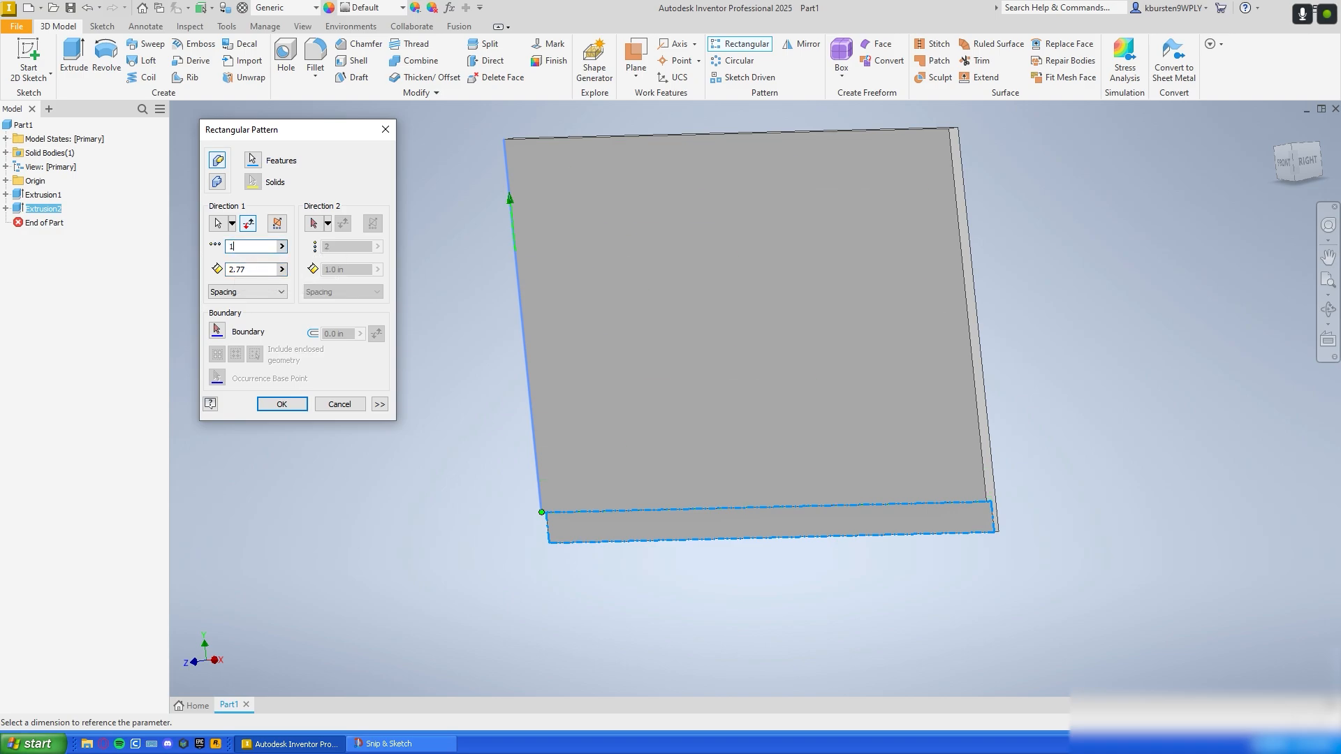
{"action": "type", "text": "3"}
{"action": "left_click_drag", "start_coordinate": [312, 139], "coordinate": [327, 161]}
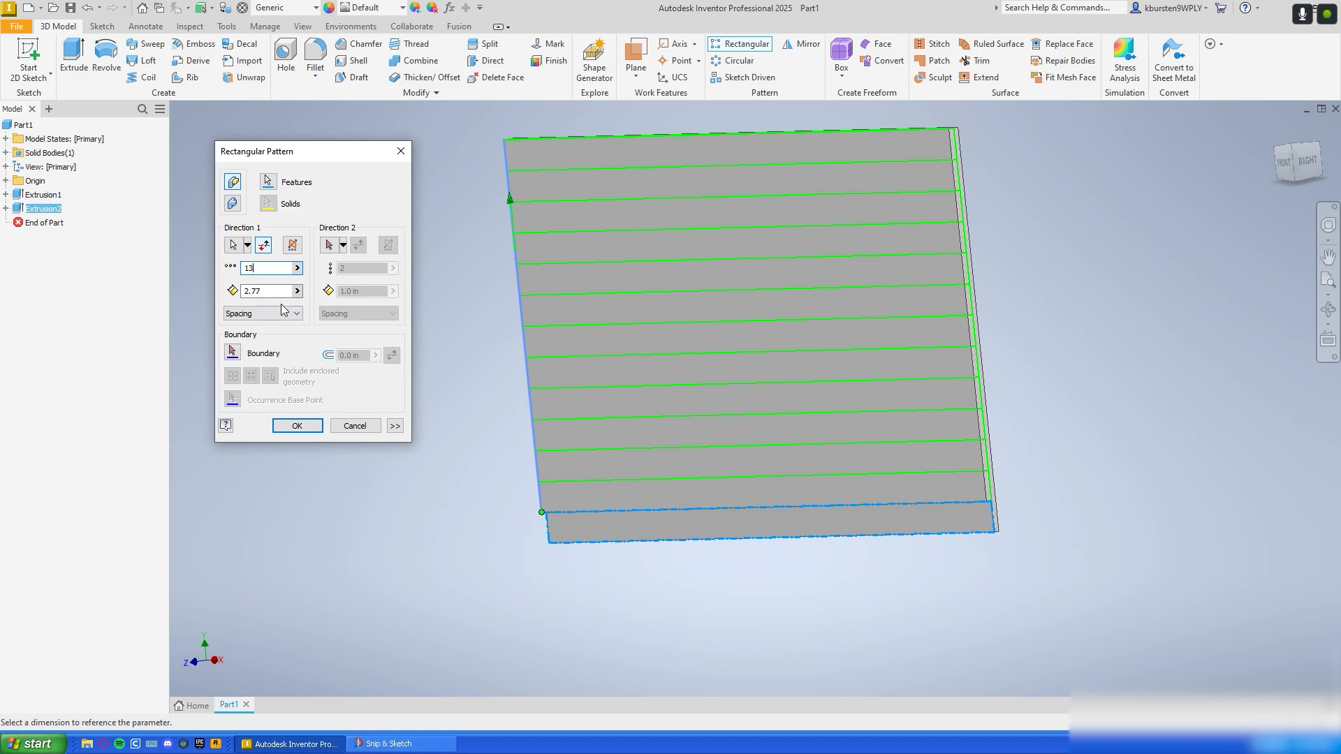
{"action": "left_click", "coordinate": [297, 426]}
Step: Check the panel's patterned front face and reopen the rectangular pattern for editing
{"action": "key", "text": "F4"}
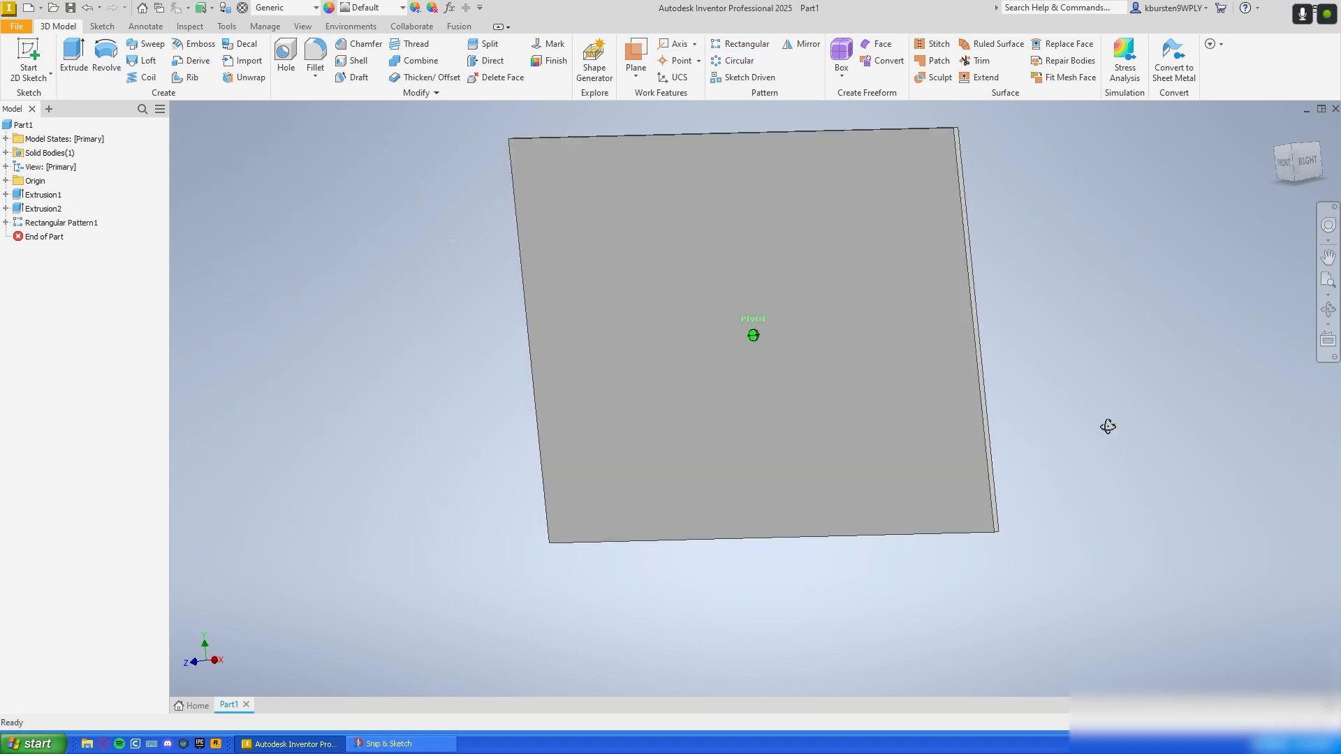
{"action": "mouse_move", "coordinate": [1108, 427]}
{"action": "left_mouse_down"}
{"action": "mouse_move", "coordinate": [1027, 429]}
{"action": "mouse_move", "coordinate": [1117, 429]}
{"action": "left_mouse_up"}
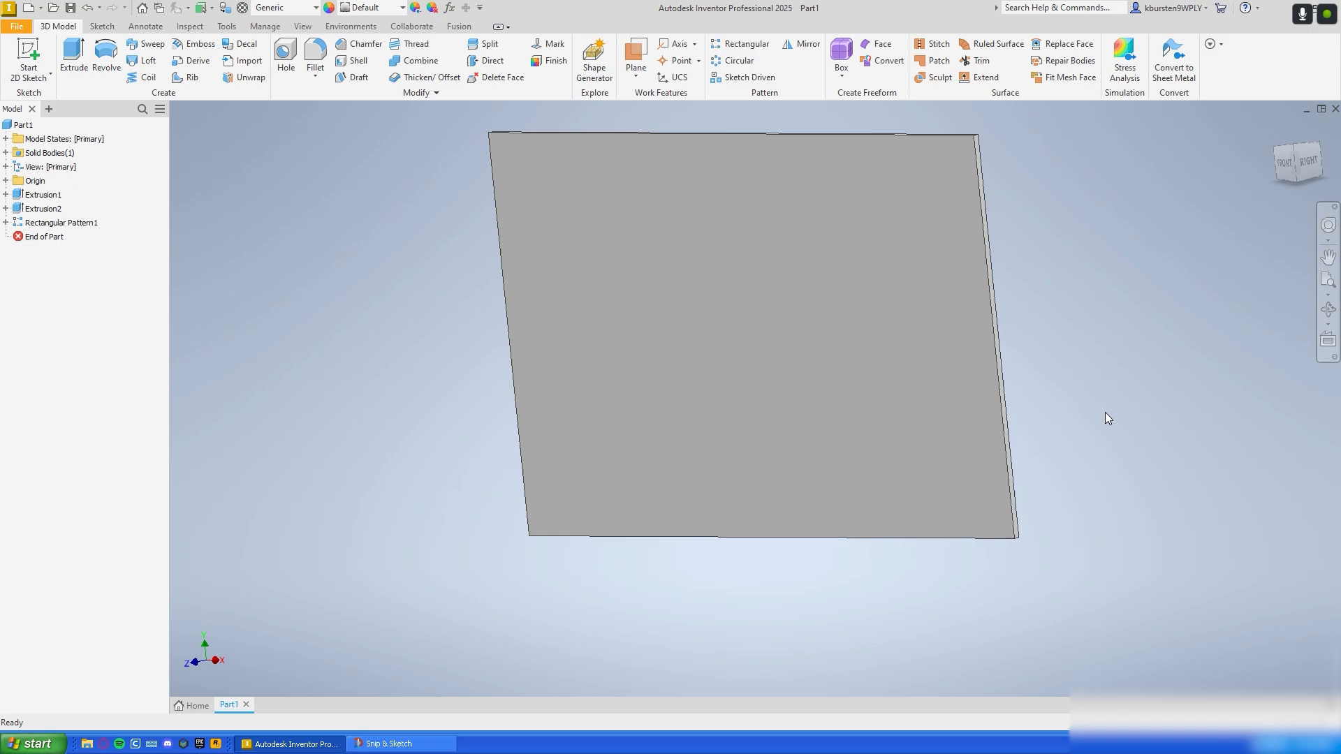
{"action": "middle_click_drag", "start_coordinate": [1105, 412], "coordinate": [1109, 461]}
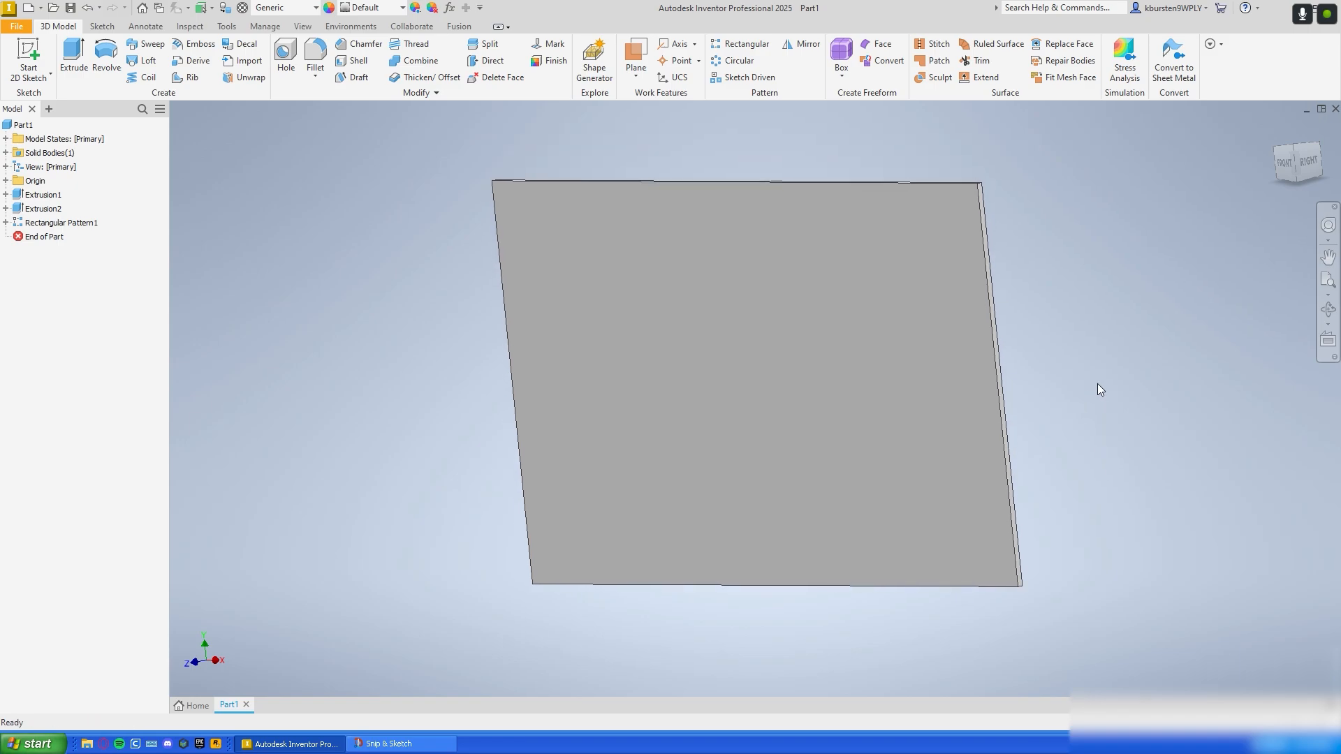
{"action": "double_click", "coordinate": [89, 223]}
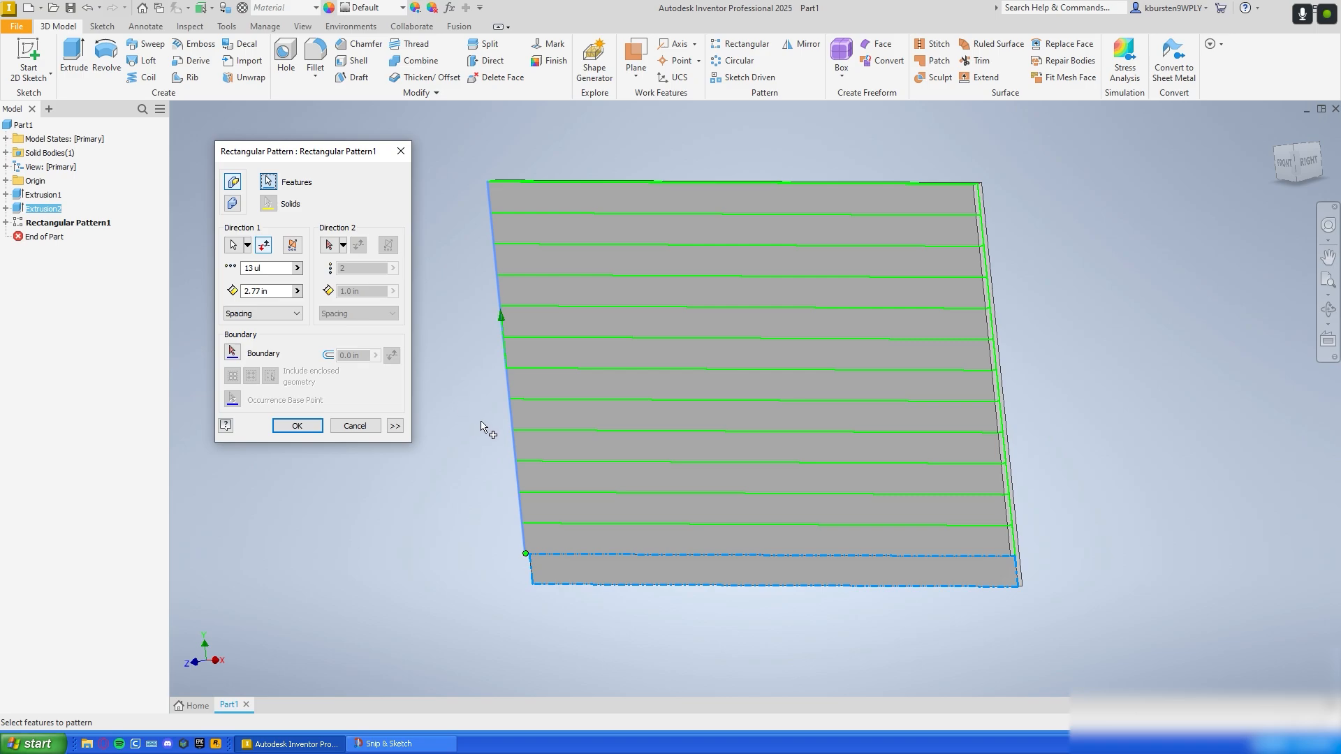
Step: Examine the previewed stripes from the bottom to the top edge and set the pattern's count to 7
{"action": "left_click", "coordinate": [552, 377]}
{"action": "middle_click_drag", "start_coordinate": [1113, 494], "coordinate": [1066, 492], "text": "shift"}
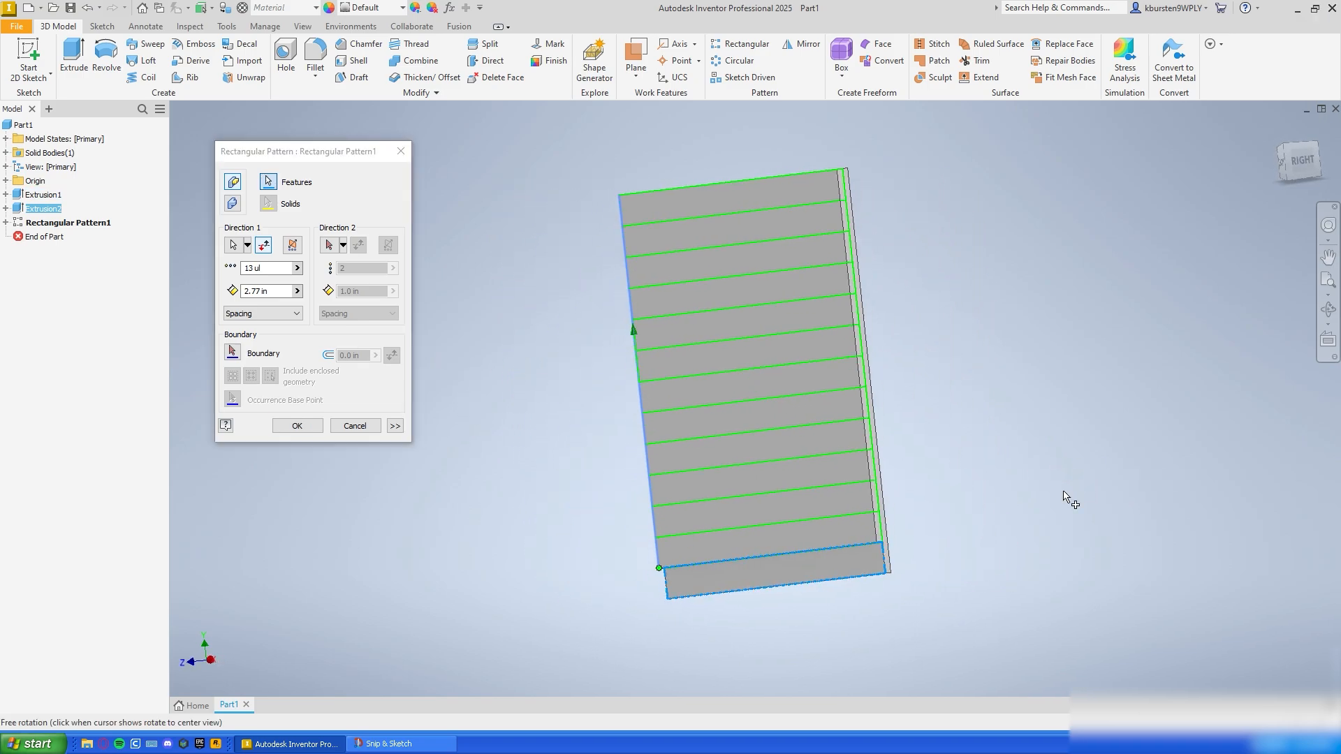
{"action": "scroll", "coordinate": [926, 549], "scroll_direction": "down", "scroll_amount": 3}
{"action": "middle_click_drag", "start_coordinate": [925, 529], "coordinate": [1018, 445]}
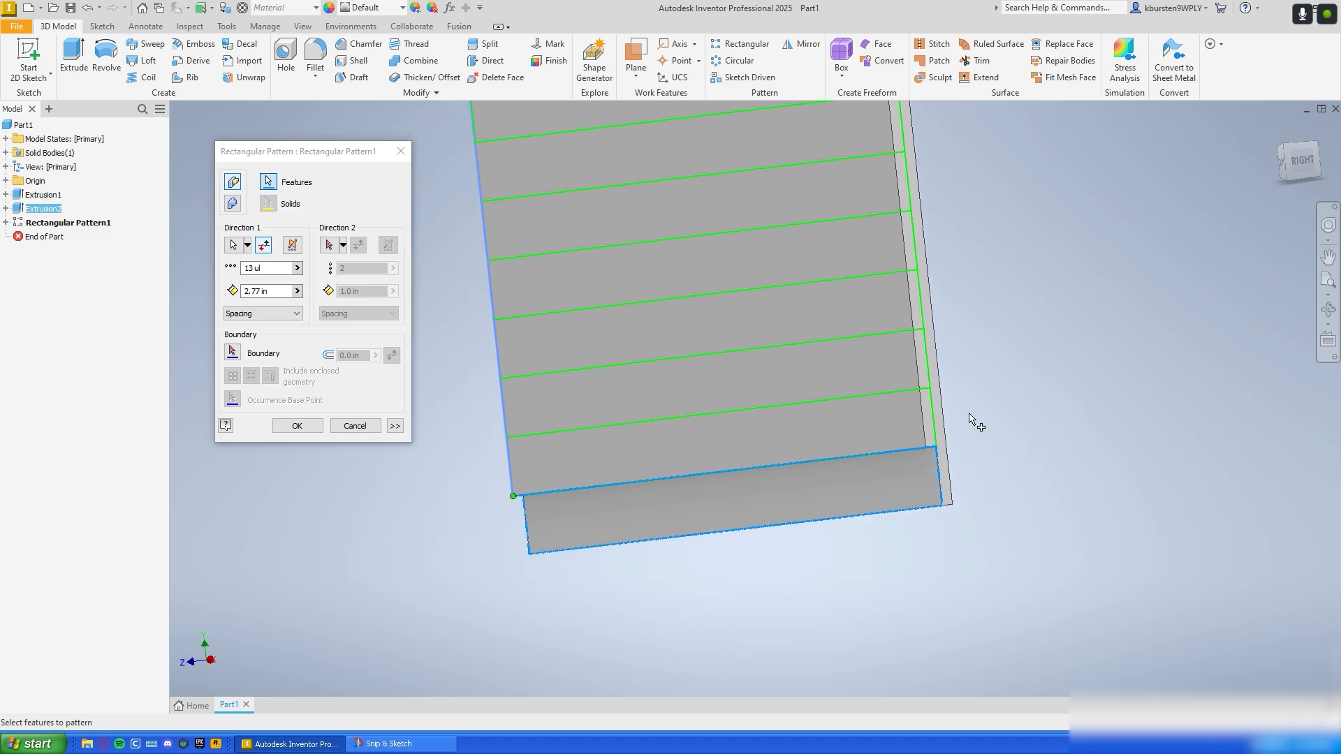
{"action": "middle_click_drag", "start_coordinate": [1015, 389], "coordinate": [1039, 565]}
{"action": "scroll", "coordinate": [1039, 565], "scroll_direction": "up", "scroll_amount": 3}
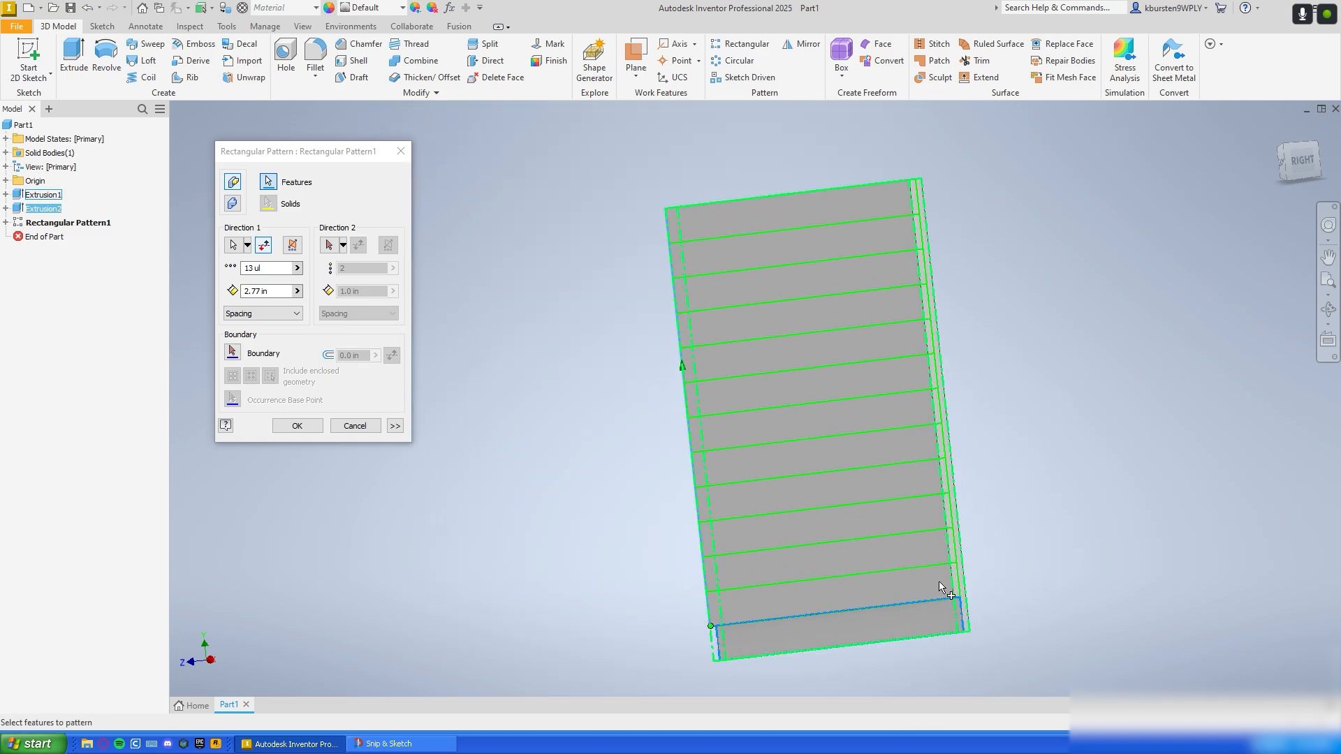
{"action": "left_click", "coordinate": [888, 643]}
{"action": "left_click", "coordinate": [833, 201], "text": "ctrl"}
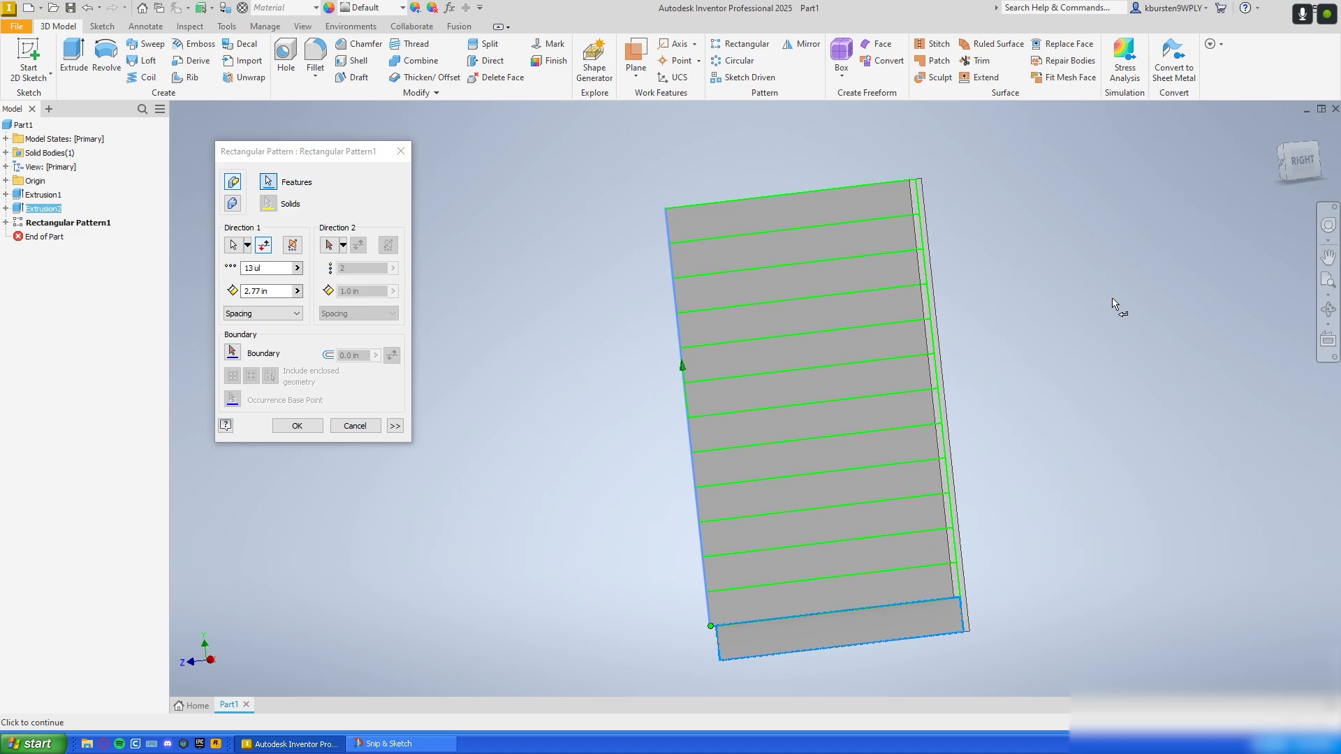
{"action": "double_click", "coordinate": [250, 268]}
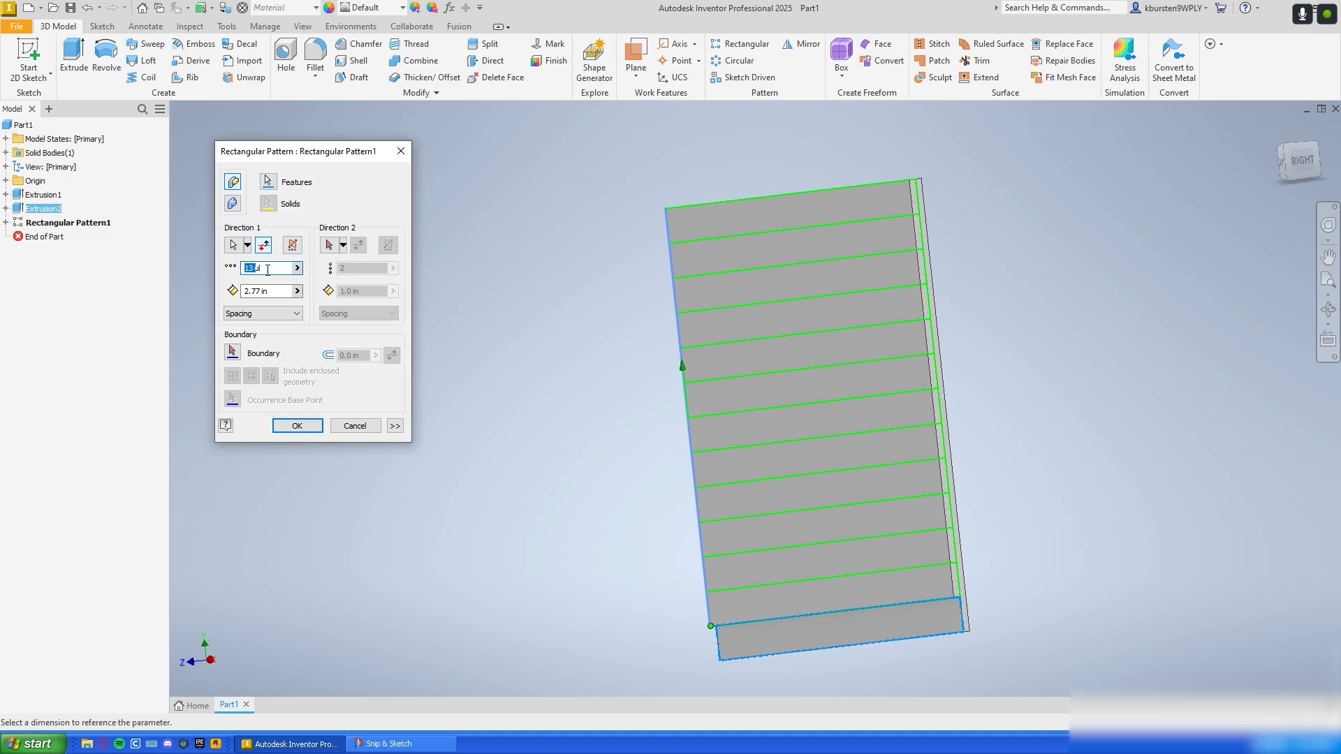
{"action": "type", "text": "7"}
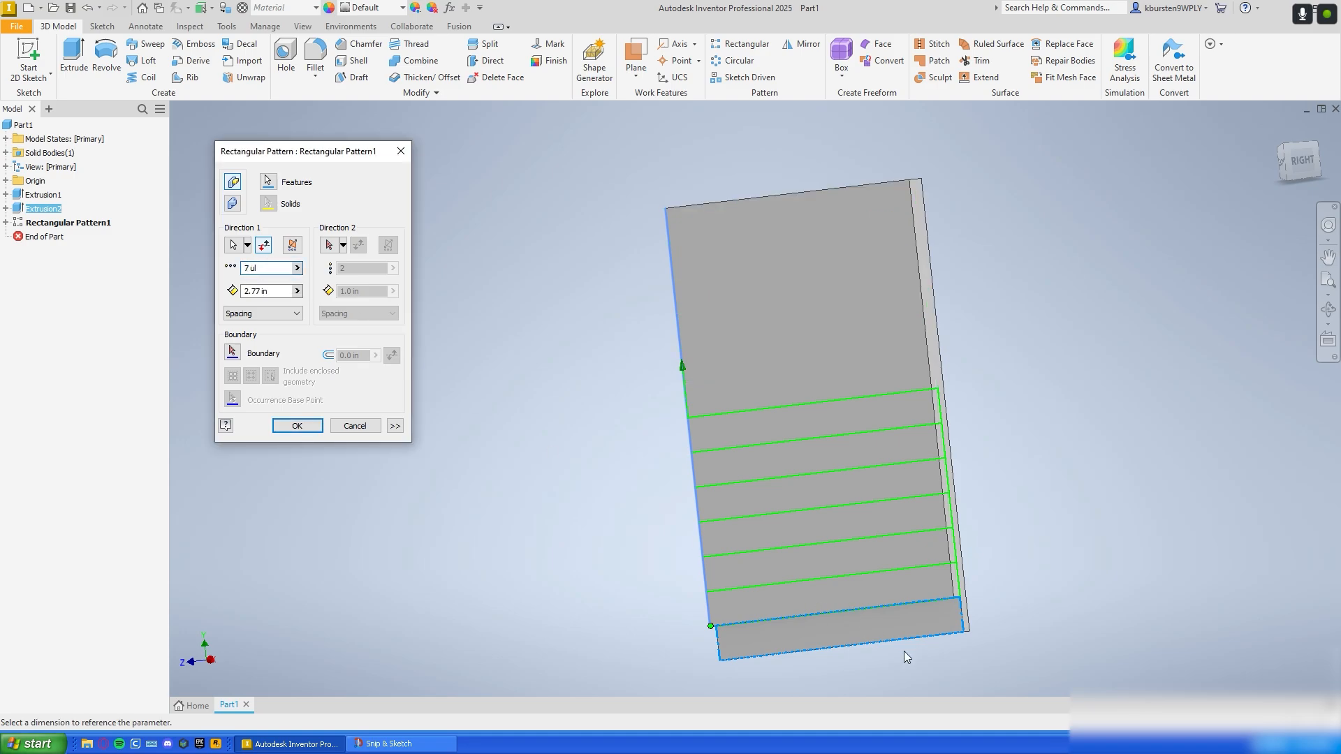
Step: Compare the previewed stripe layout and spacing with the flag reference in Snip & Sketch
{"action": "left_click", "coordinate": [447, 743]}
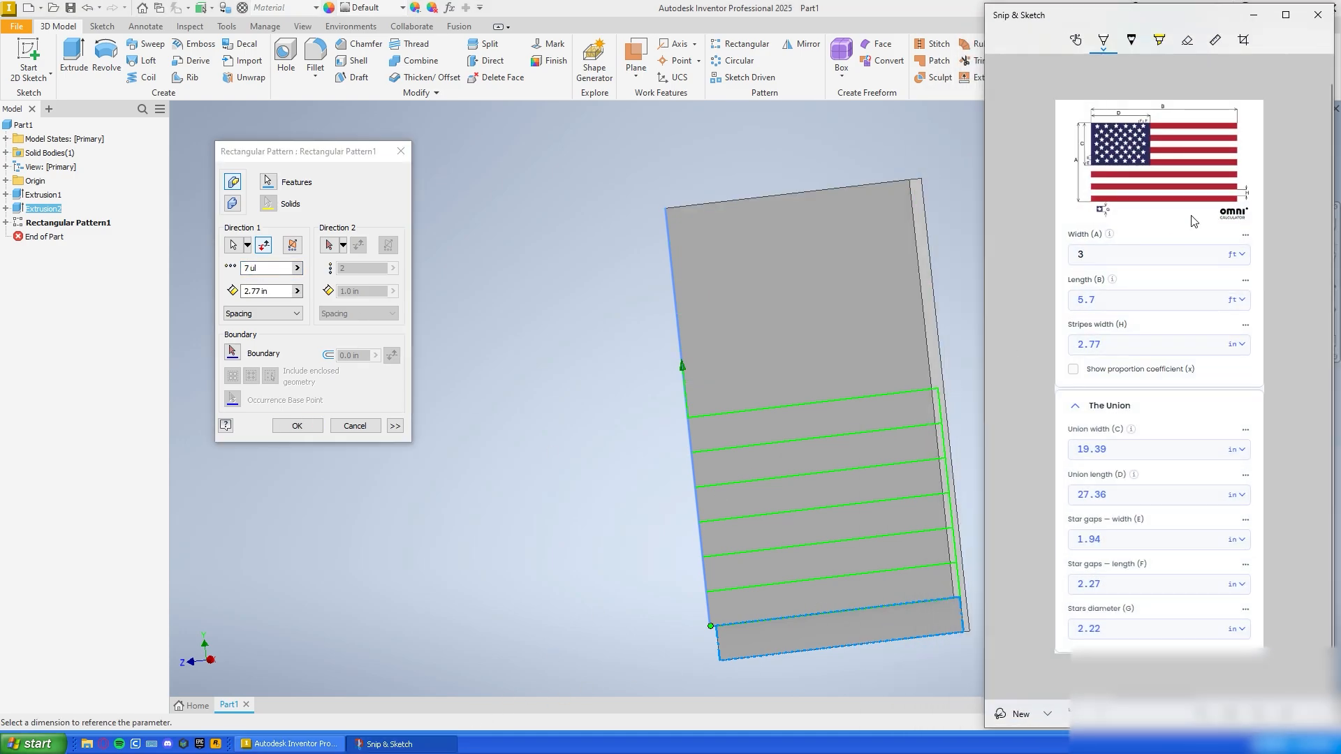
{"action": "left_click", "coordinate": [1254, 14]}
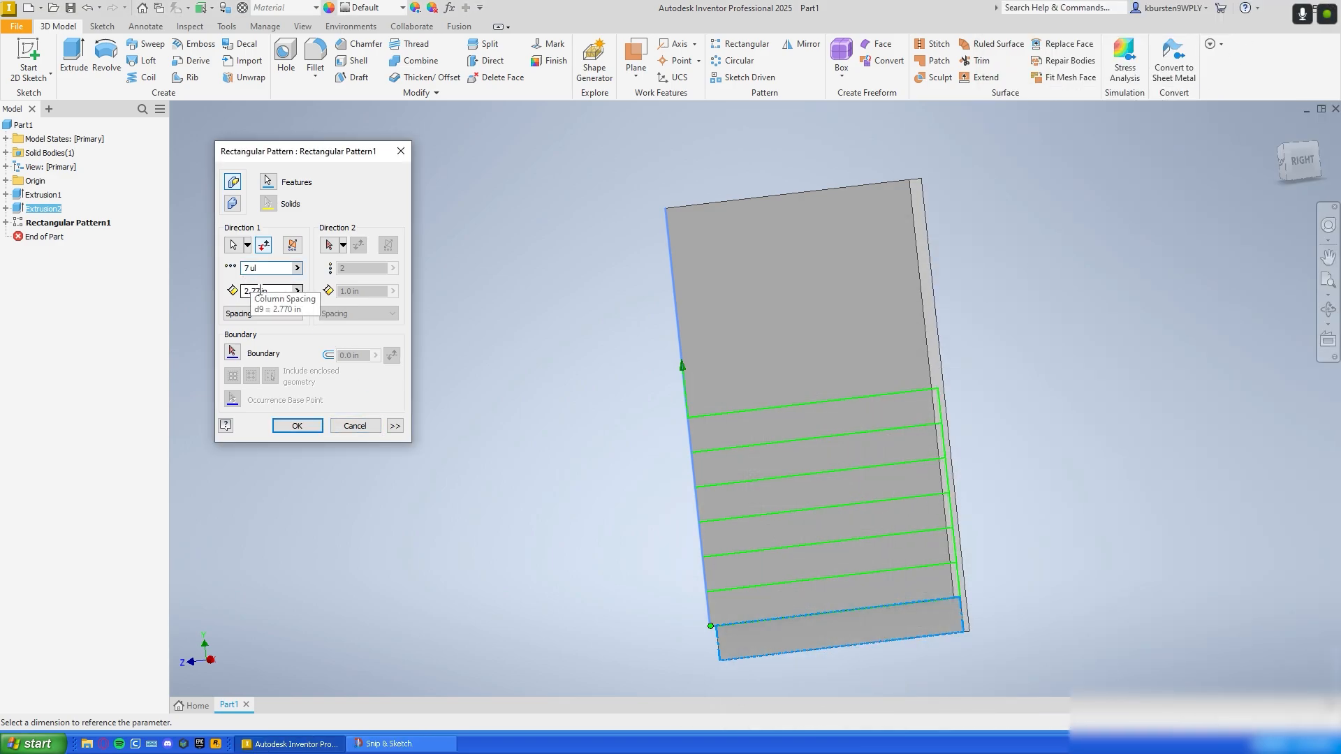
{"action": "middle_click_drag", "start_coordinate": [862, 440], "coordinate": [810, 435]}
{"action": "mouse_move", "coordinate": [905, 438]}
{"action": "middle_mouse_down", "text": "shift"}
{"action": "mouse_move", "coordinate": [892, 434]}
{"action": "mouse_move", "coordinate": [919, 437]}
{"action": "middle_mouse_up", "text": "shift"}
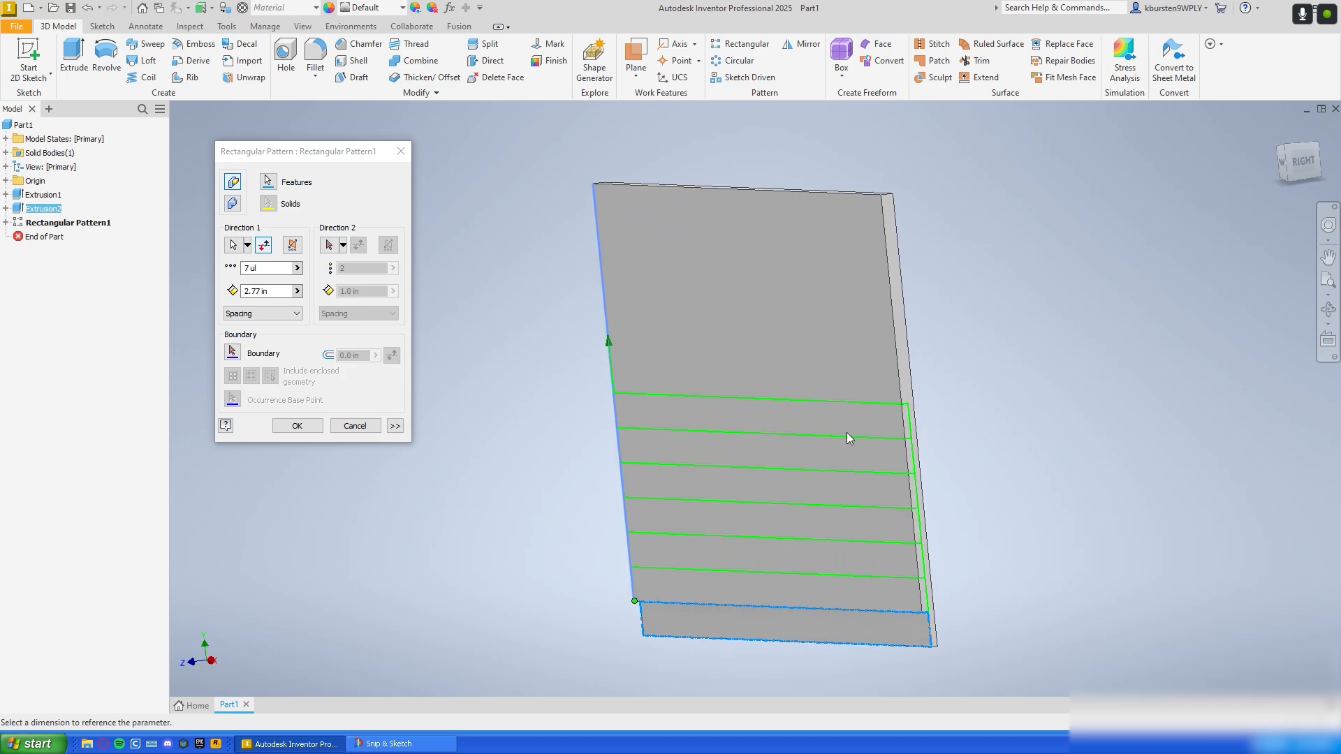
{"action": "left_click", "coordinate": [265, 292]}
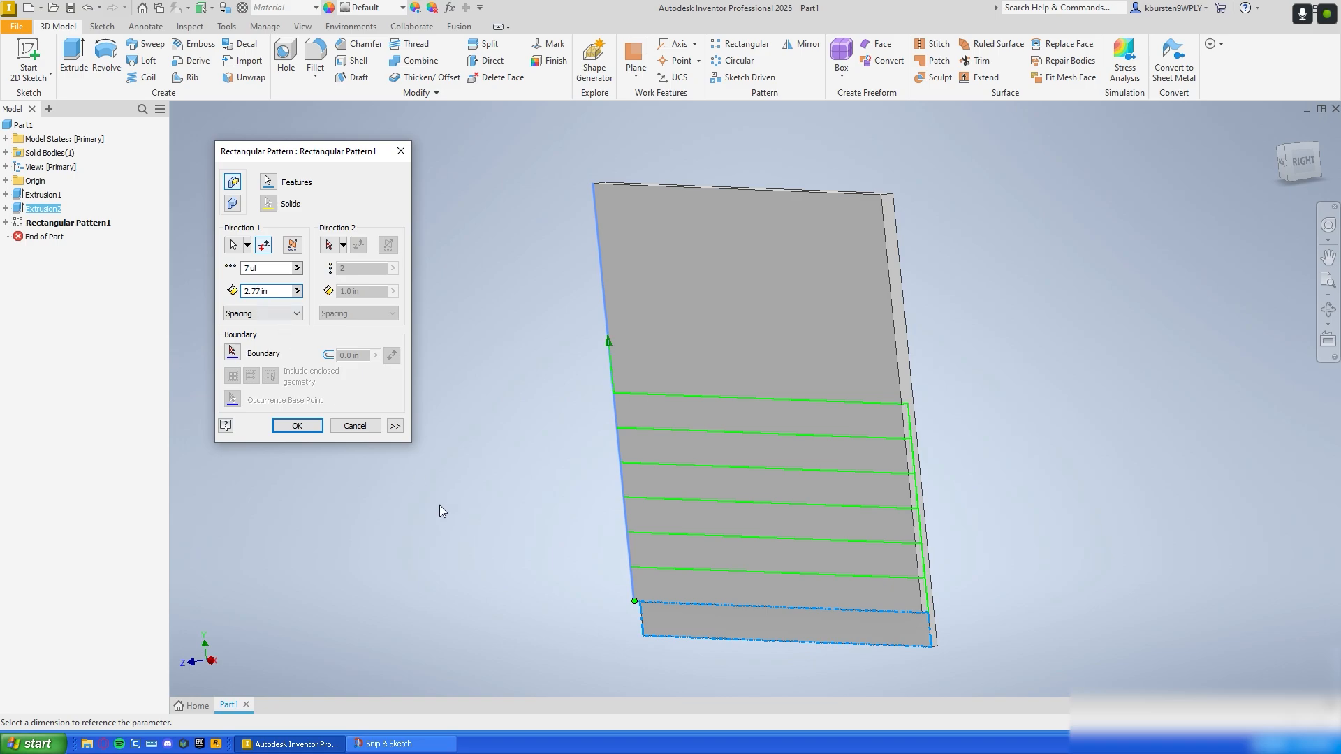
{"action": "left_click", "coordinate": [392, 744]}
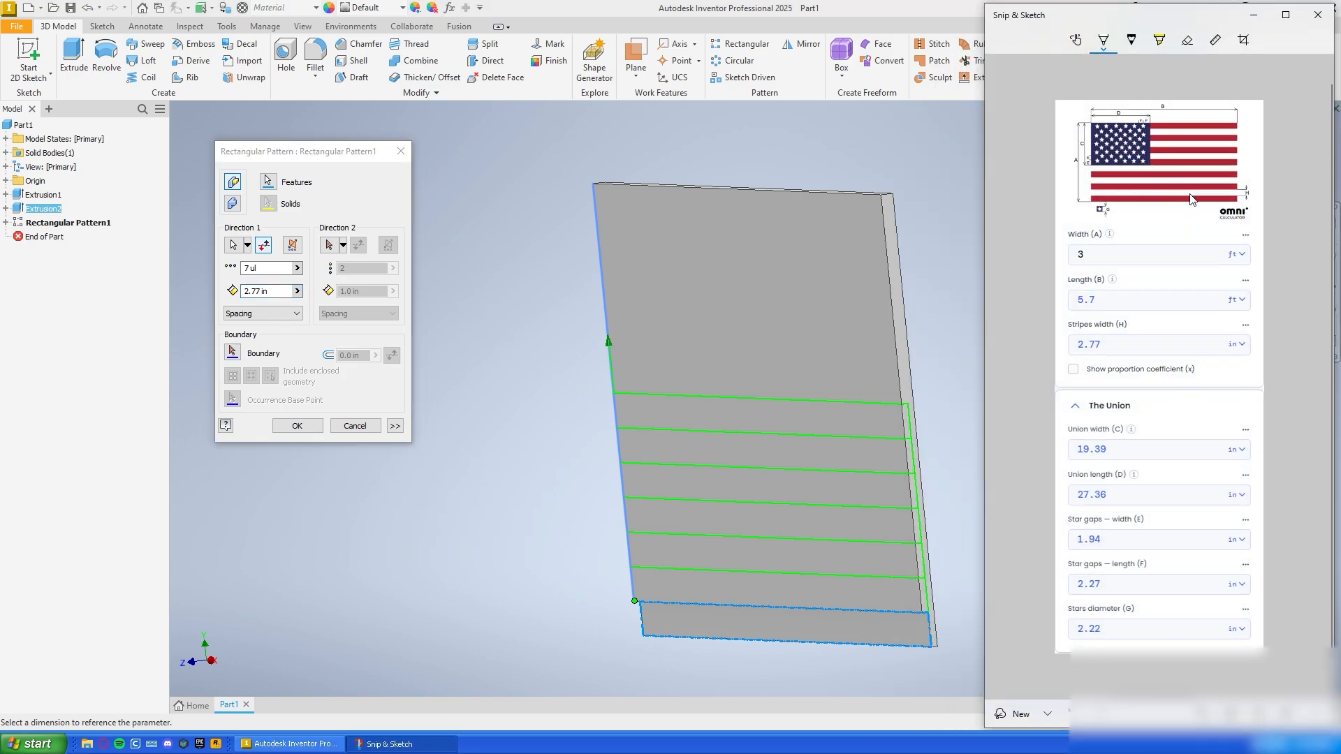
{"action": "left_click", "coordinate": [1254, 17]}
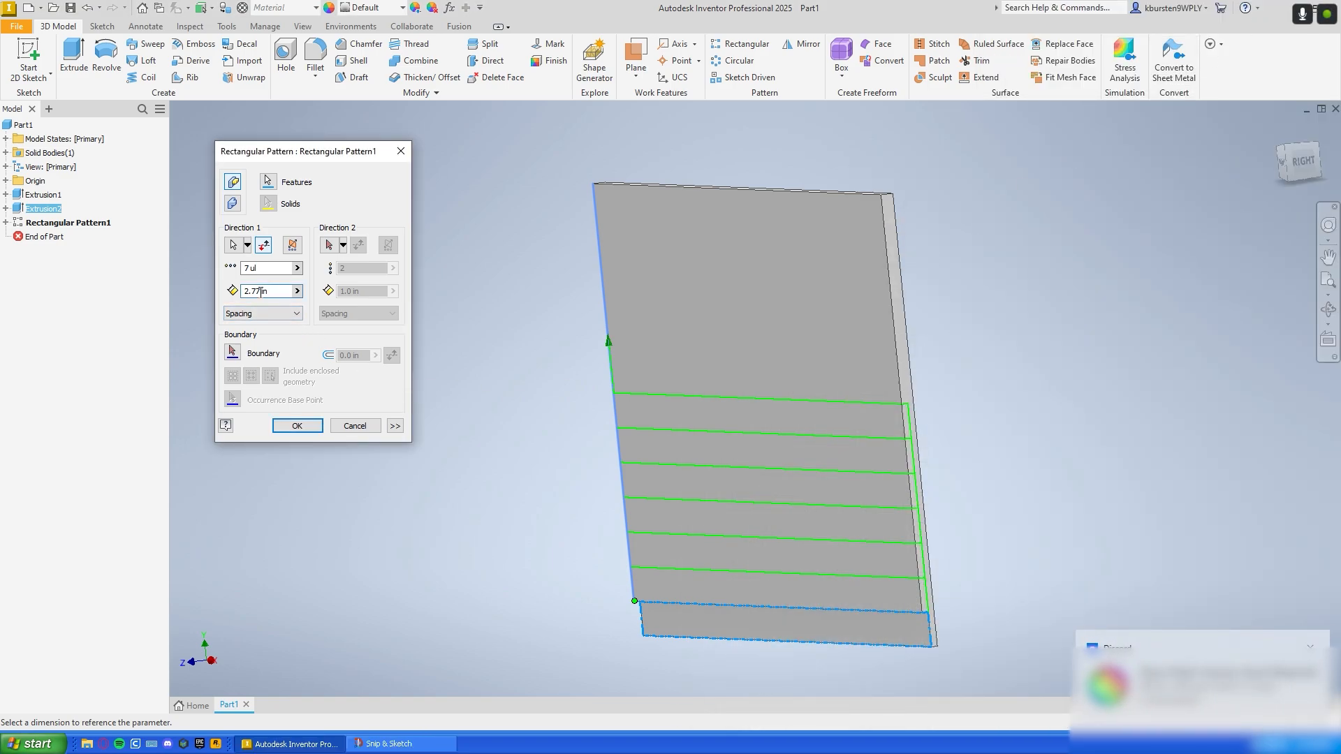
Step: Switch to Calculator and multiply the 2.77 in stripe width by 2
{"action": "left_click_drag", "start_coordinate": [260, 292], "coordinate": [245, 292]}
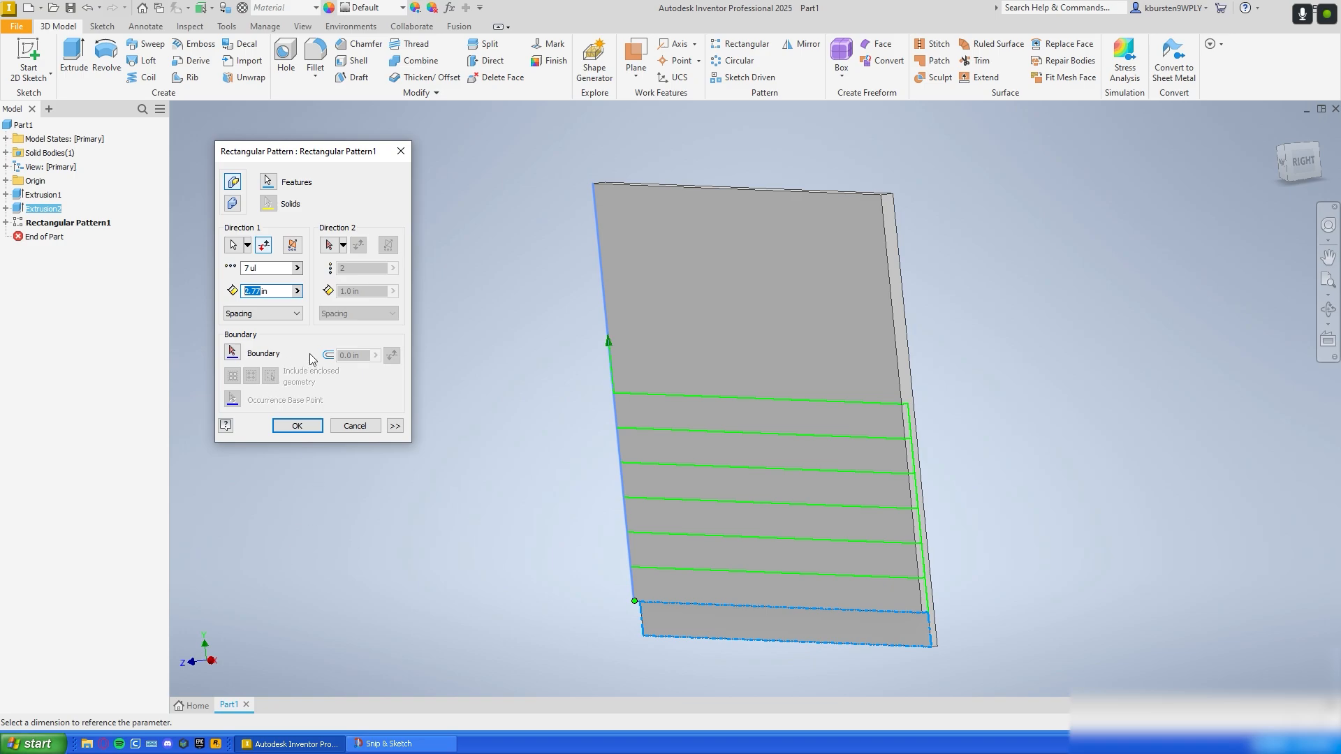
{"action": "key", "text": "XF86Calculator"}
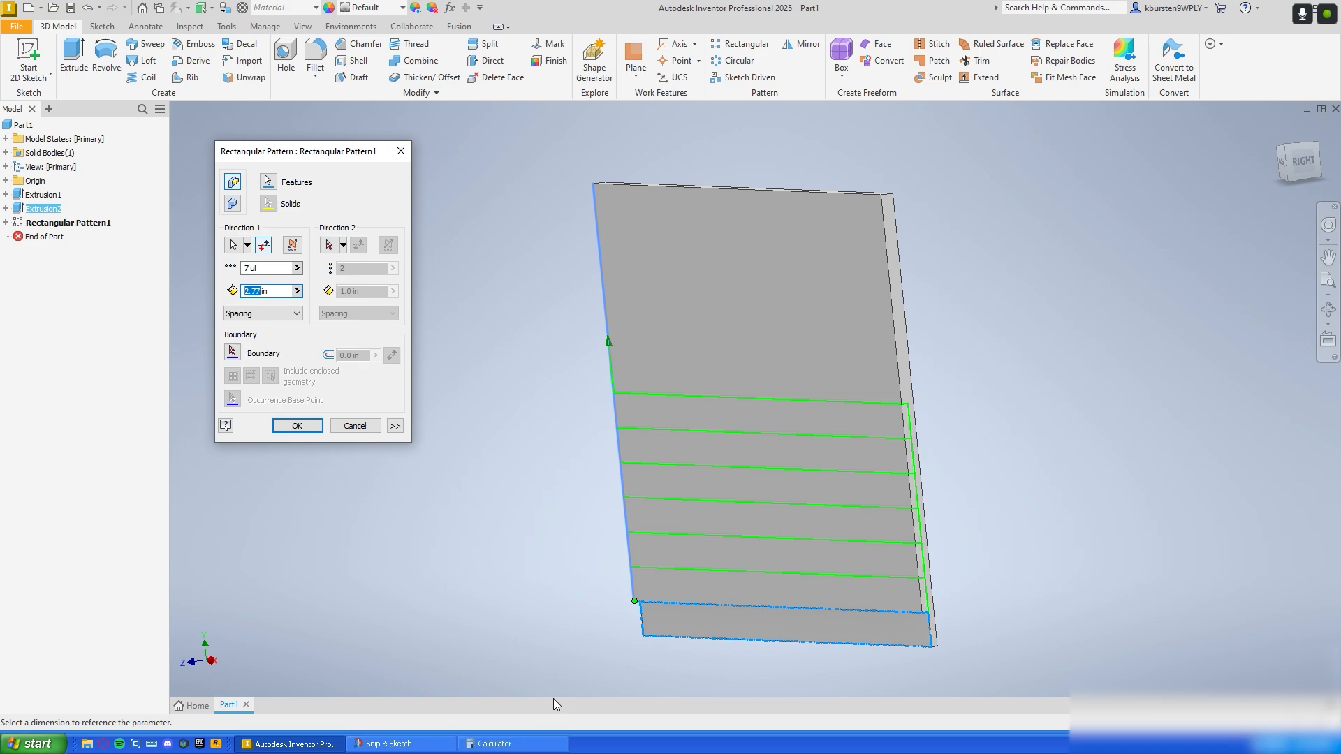
{"action": "left_click", "coordinate": [531, 744]}
{"action": "left_click_drag", "start_coordinate": [377, 88], "coordinate": [536, 158]}
{"action": "left_click", "coordinate": [542, 465]}
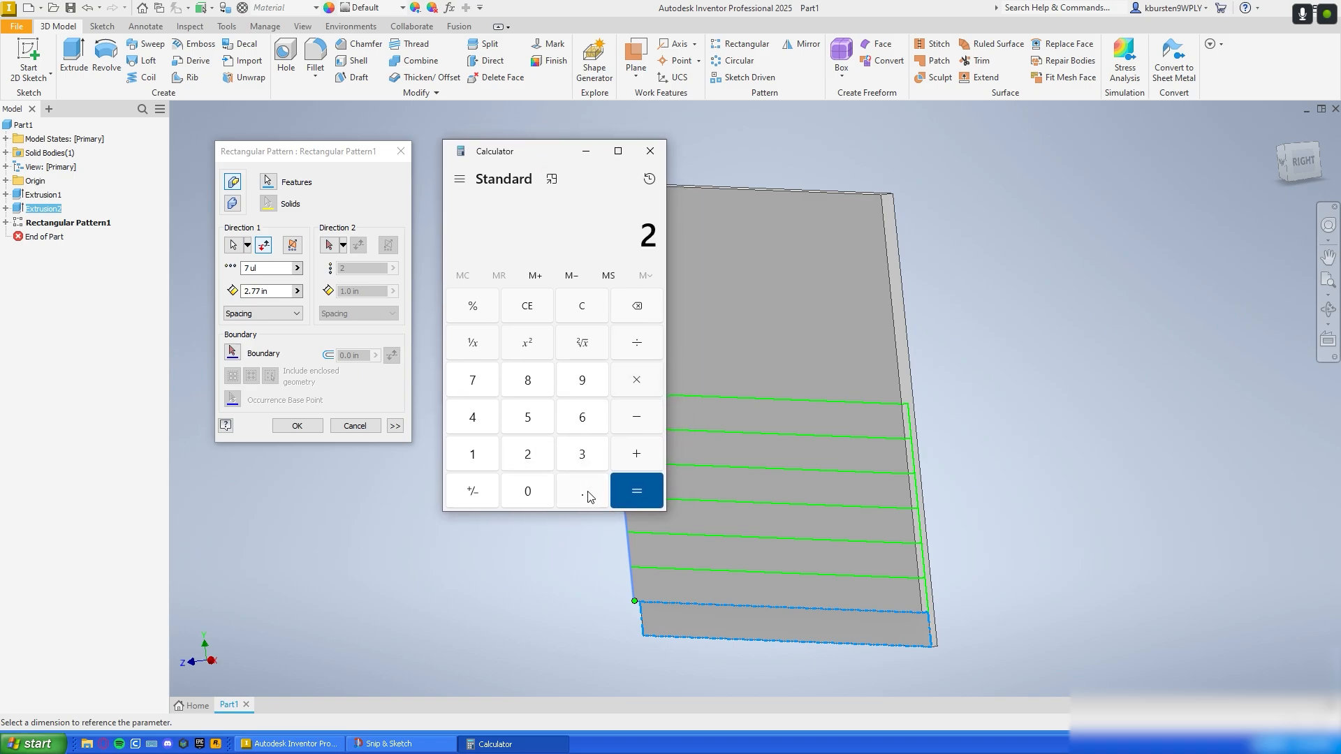
{"action": "left_click", "coordinate": [590, 496]}
{"action": "left_click", "coordinate": [480, 384]}
{"action": "left_click", "coordinate": [481, 386]}
{"action": "left_click", "coordinate": [637, 380]}
{"action": "left_click", "coordinate": [527, 455]}
{"action": "left_click", "coordinate": [637, 491]}
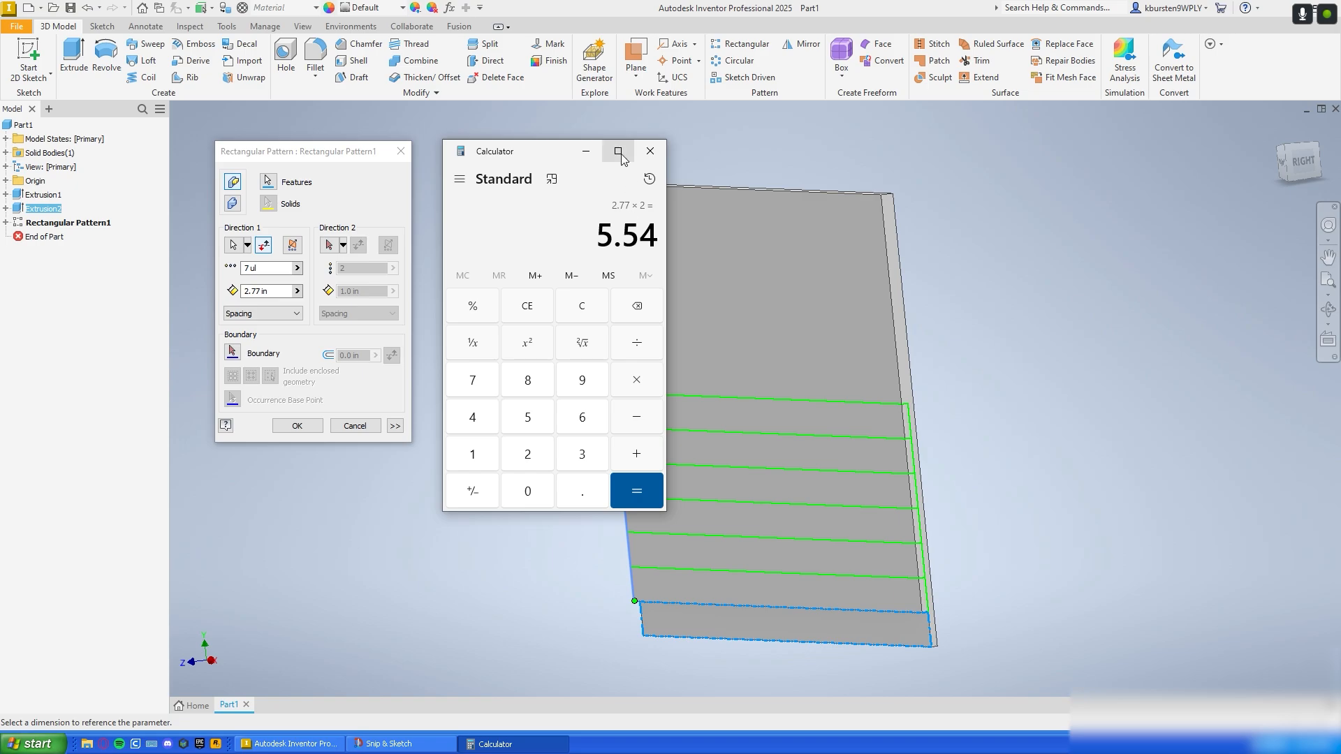
{"action": "left_click", "coordinate": [650, 150]}
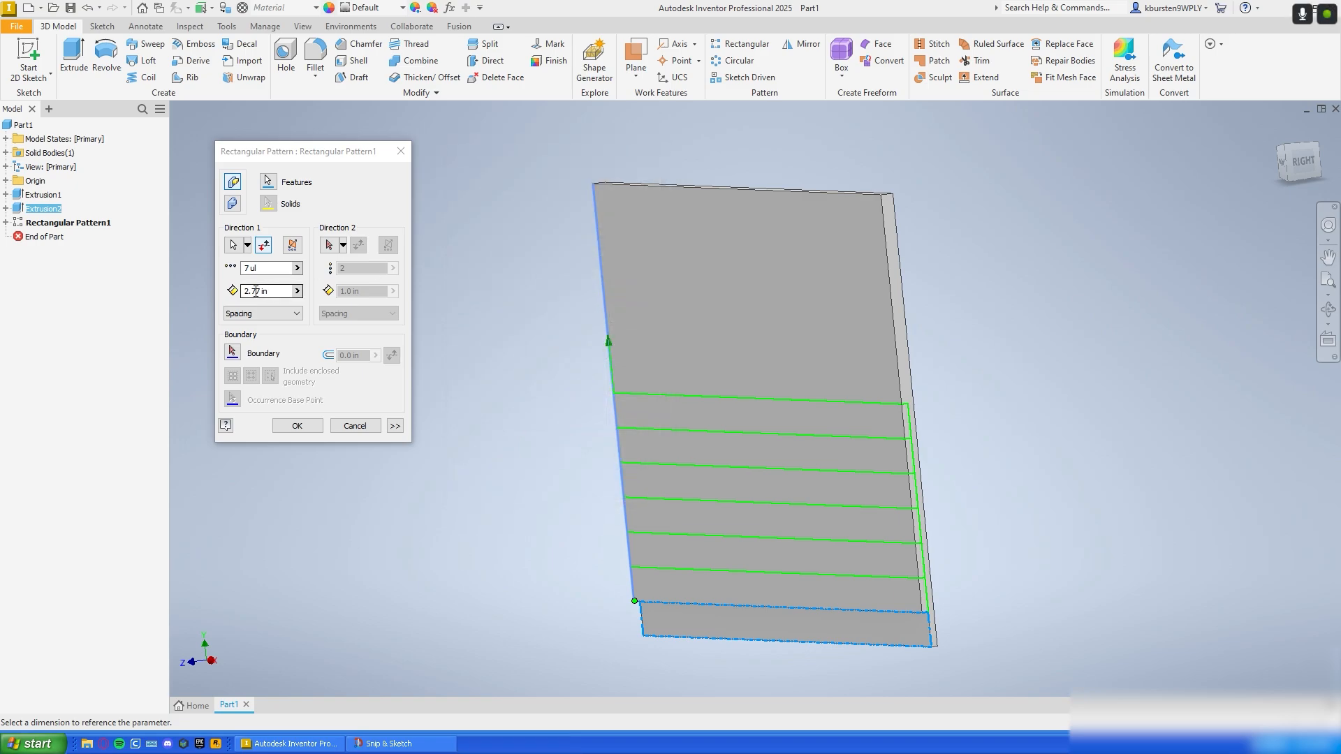
Step: Set the stripe pattern's spacing to 5.54 in and apply the pattern
{"action": "left_click", "coordinate": [288, 297]}
{"action": "type", "text": "5"}
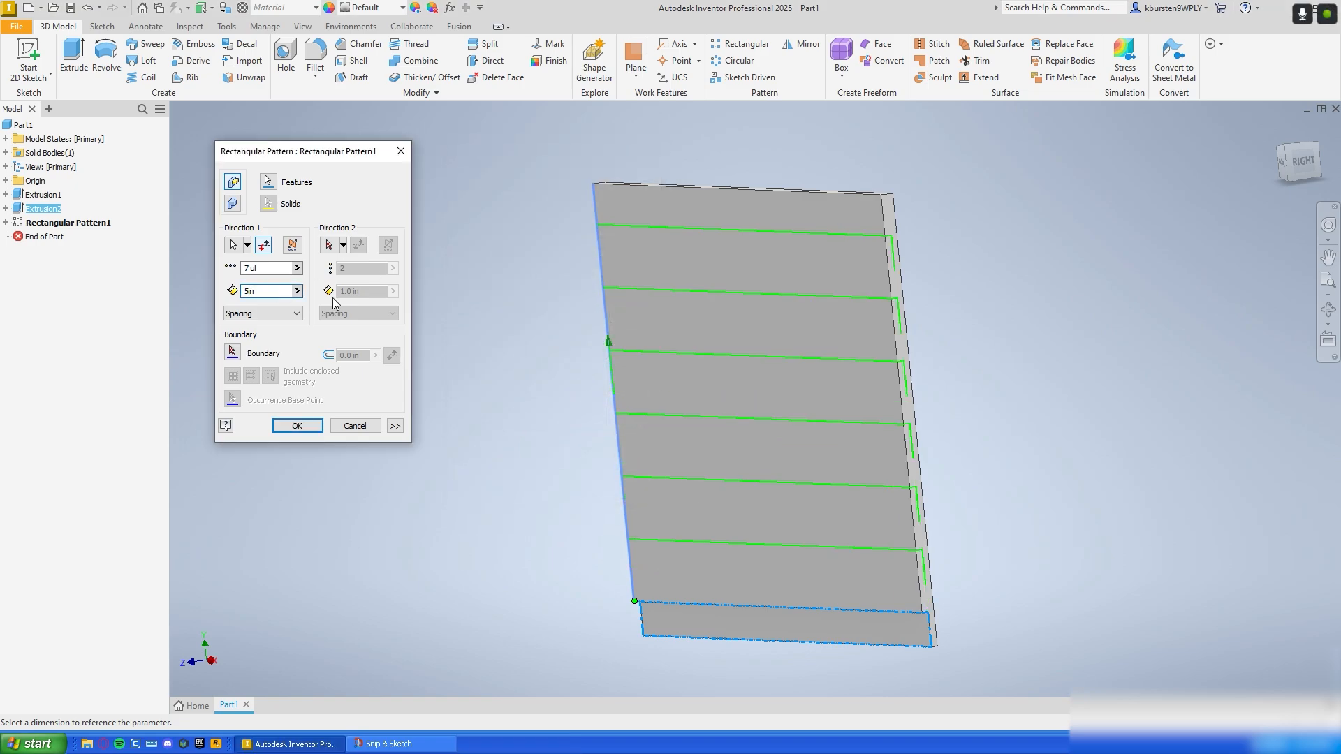
{"action": "type", "text": ".54"}
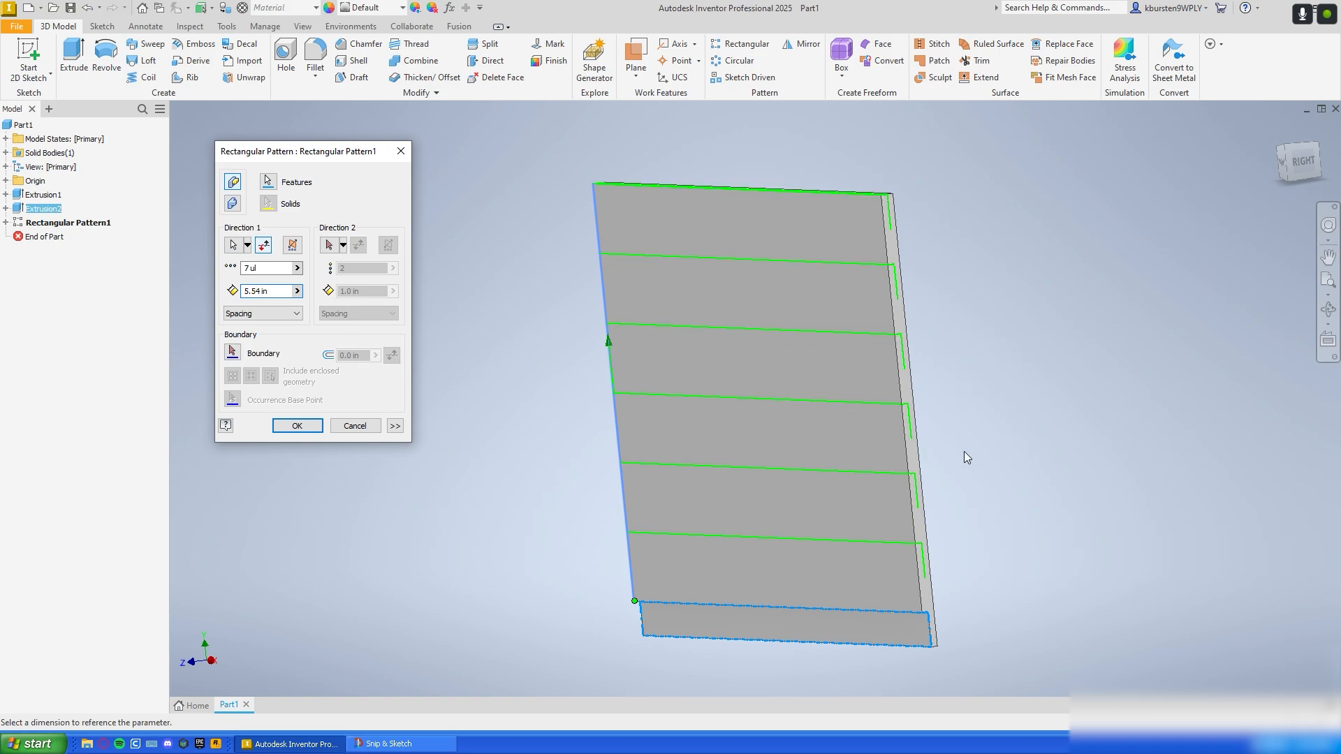
{"action": "left_click", "coordinate": [299, 426]}
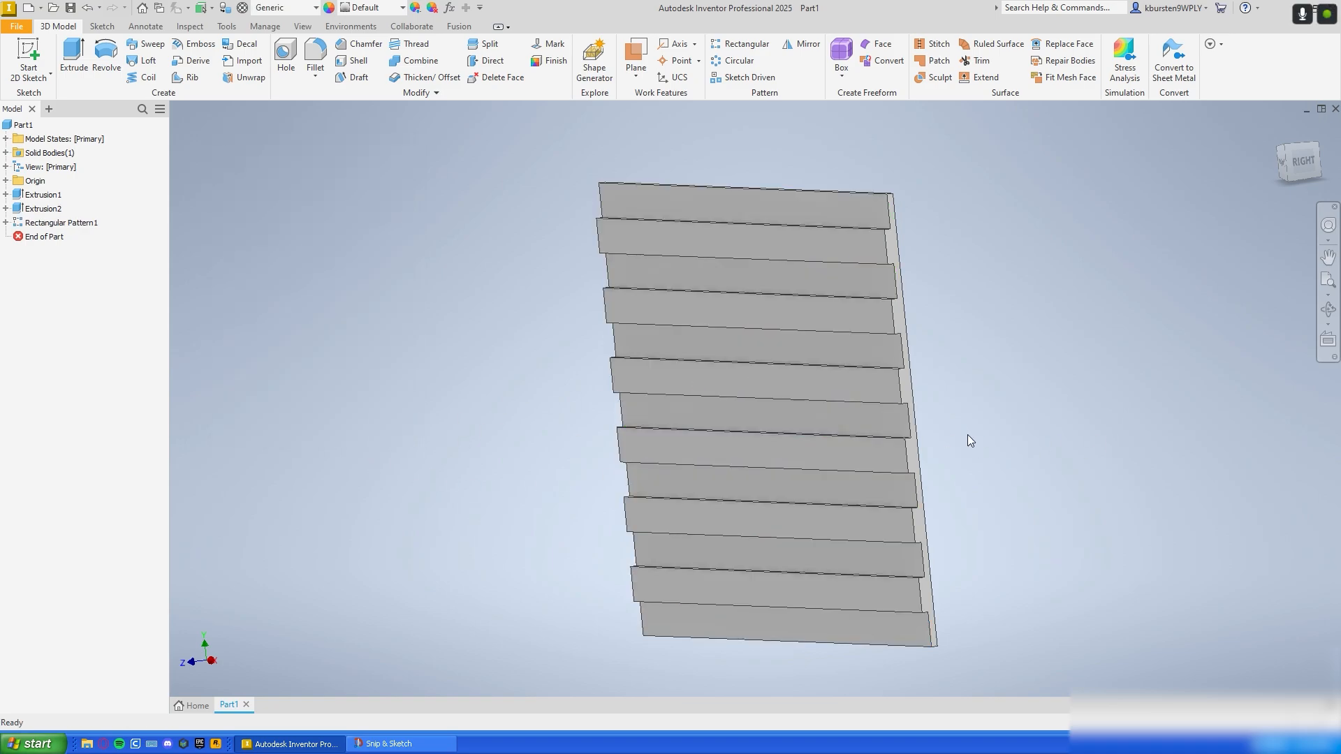
Step: Reopen the stripe pattern for editing, set its spacing to the expression 2.77 * 2 in and apply it
{"action": "mouse_move", "coordinate": [1012, 440]}
{"action": "middle_mouse_down", "text": "shift"}
{"action": "mouse_move", "coordinate": [1234, 422]}
{"action": "mouse_move", "coordinate": [1048, 424]}
{"action": "middle_mouse_up", "text": "shift"}
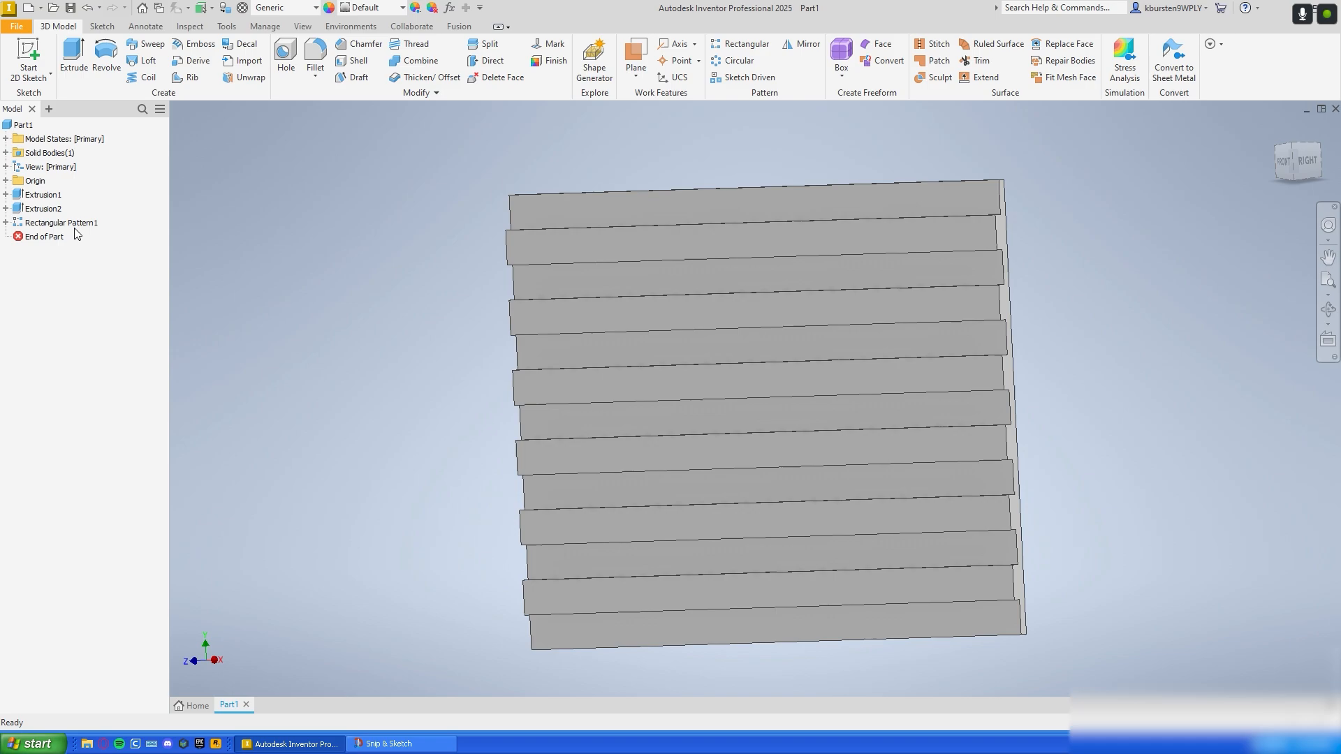
{"action": "double_click", "coordinate": [55, 222]}
{"action": "double_click", "coordinate": [253, 291]}
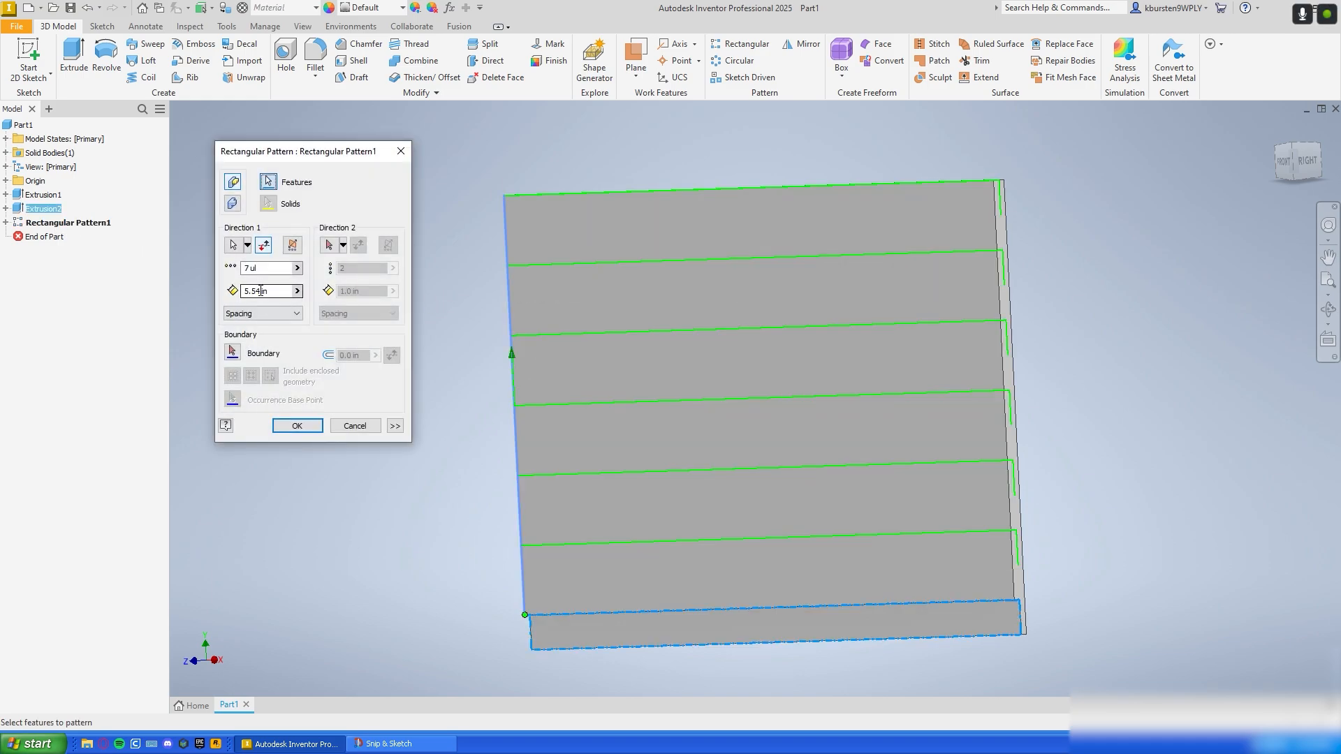
{"action": "type", "text": "2.77"}
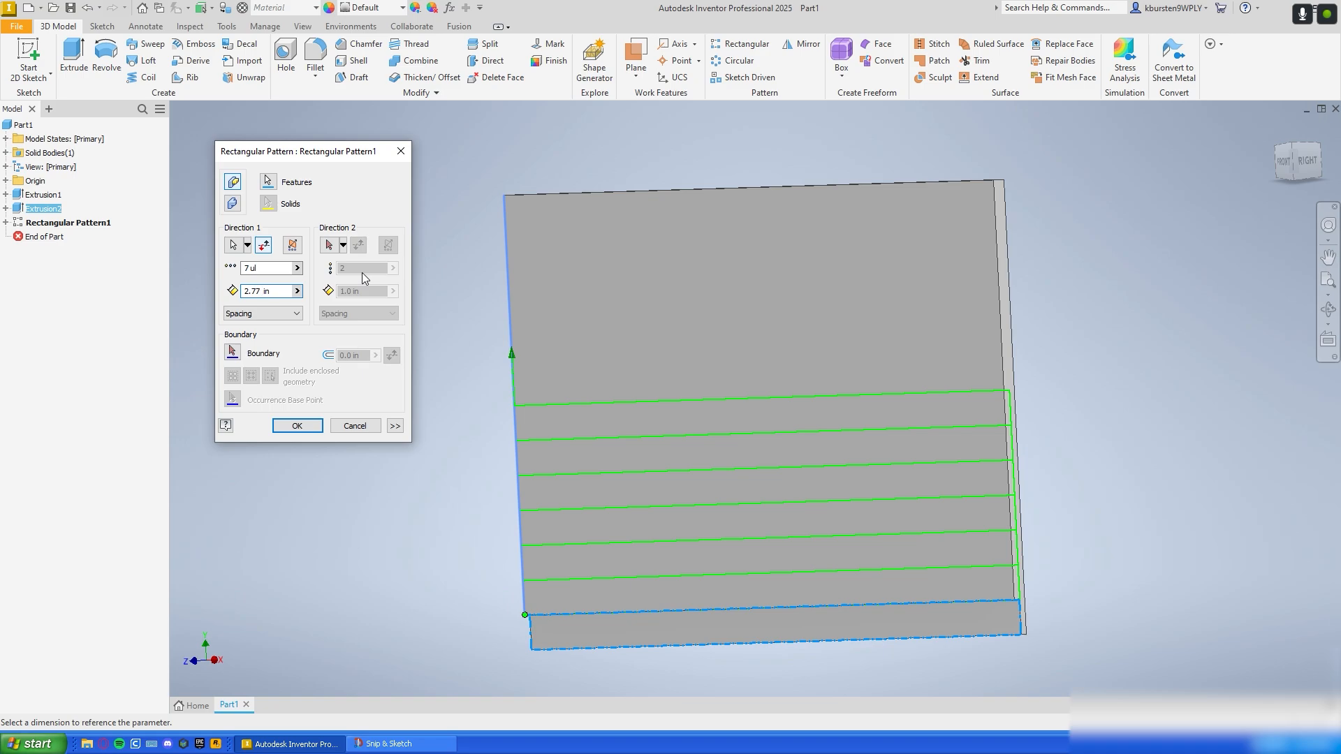
{"action": "type", "text": "* 2"}
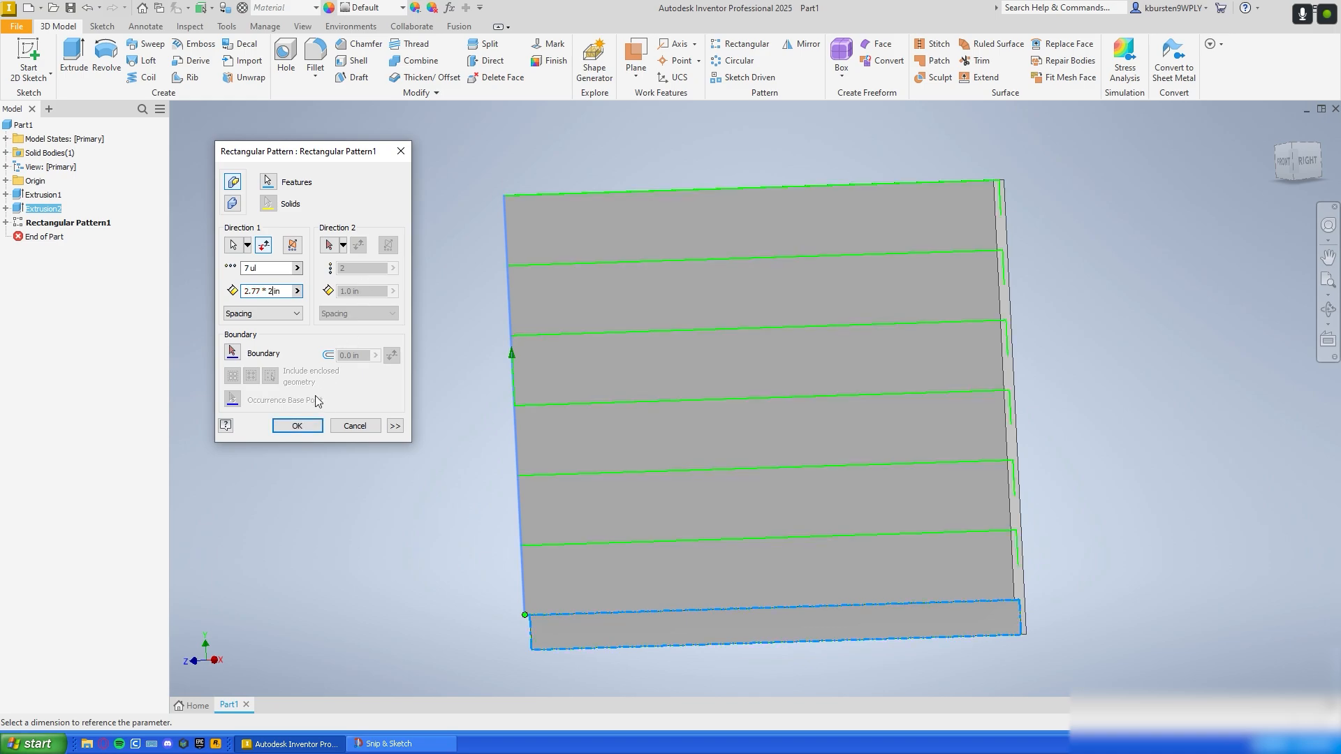
{"action": "left_click", "coordinate": [296, 428]}
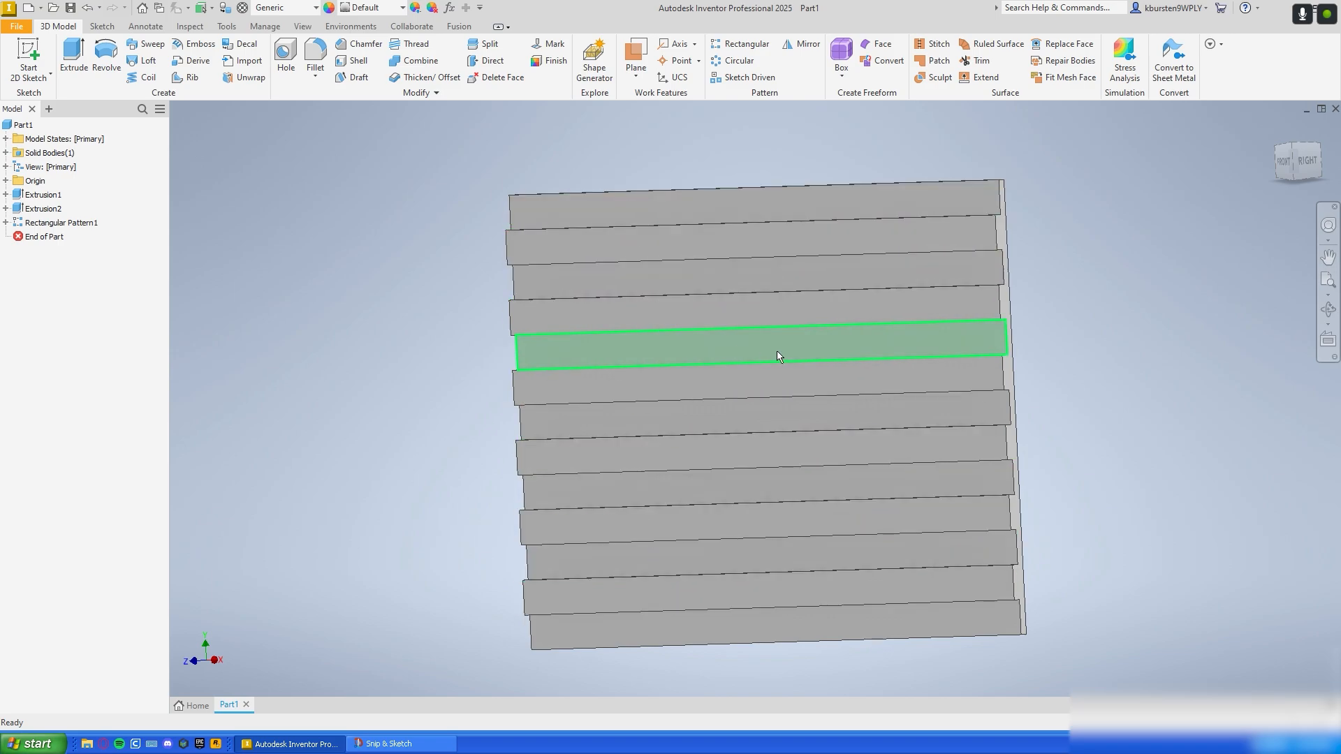
Step: Compare the striped panel seen from the front with the flag reference in Snip & Sketch and read the union dimensions
{"action": "left_click", "coordinate": [370, 744]}
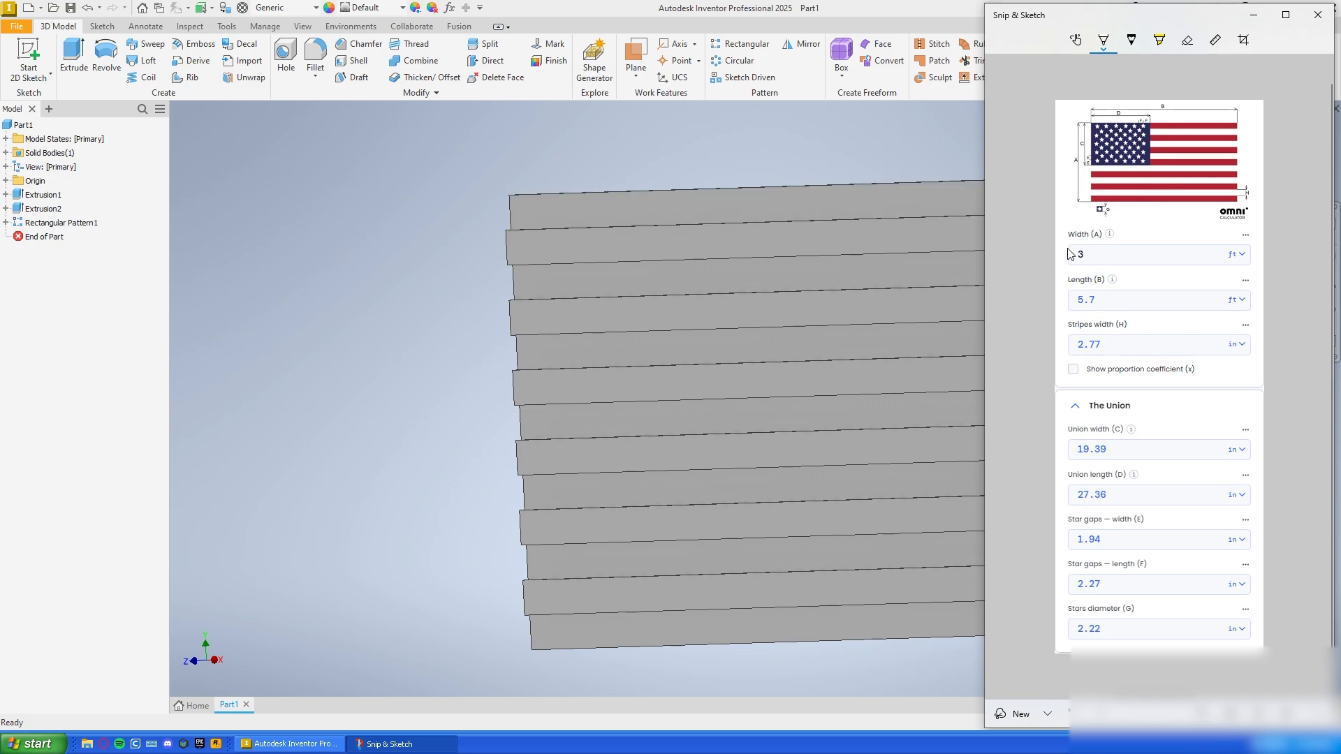
{"action": "middle_click_drag", "start_coordinate": [853, 245], "coordinate": [670, 247]}
{"action": "left_click", "coordinate": [1289, 168]}
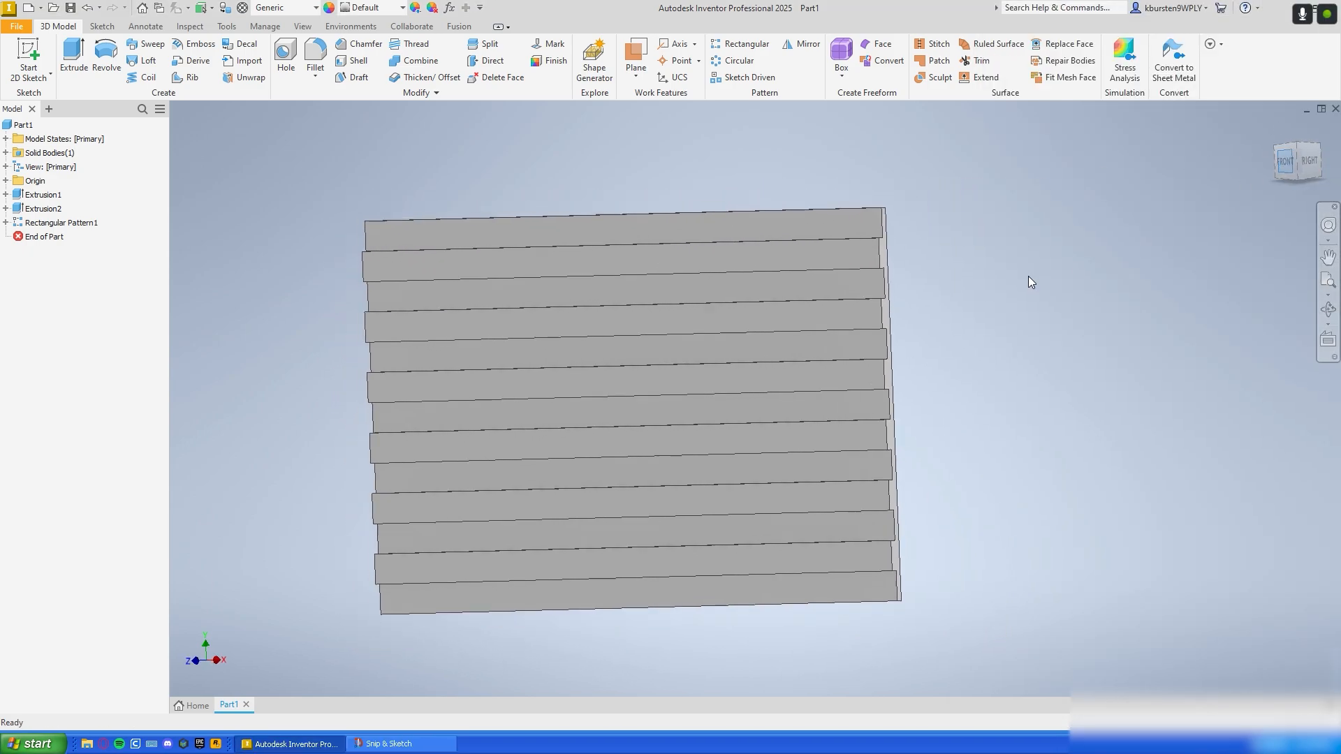
{"action": "mouse_move", "coordinate": [1035, 348]}
{"action": "middle_mouse_down"}
{"action": "mouse_move", "coordinate": [841, 366]}
{"action": "mouse_move", "coordinate": [1113, 271]}
{"action": "mouse_move", "coordinate": [928, 386]}
{"action": "mouse_move", "coordinate": [889, 394]}
{"action": "middle_mouse_up"}
{"action": "scroll", "coordinate": [836, 366], "scroll_direction": "down", "scroll_amount": 3}
{"action": "scroll", "coordinate": [1110, 274], "scroll_direction": "up", "scroll_amount": 3}
{"action": "left_click", "coordinate": [391, 744]}
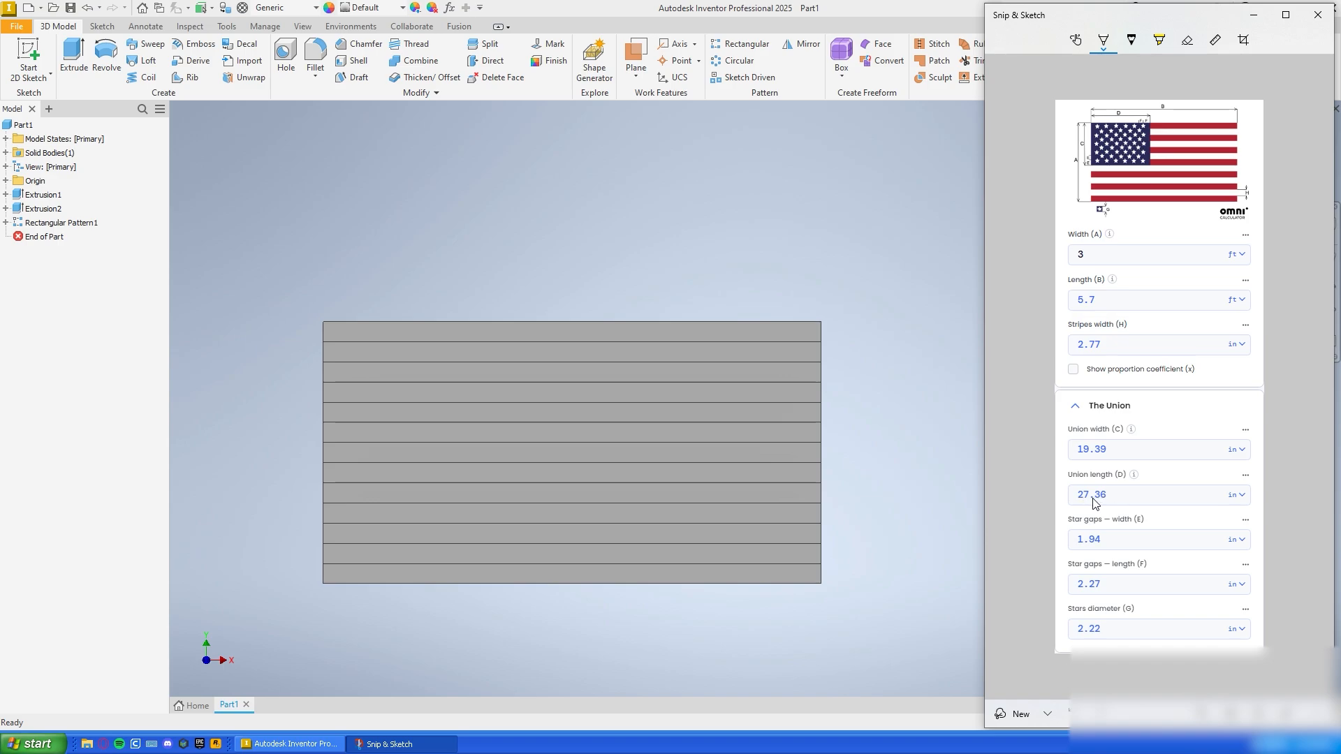
{"action": "left_click", "coordinate": [932, 422]}
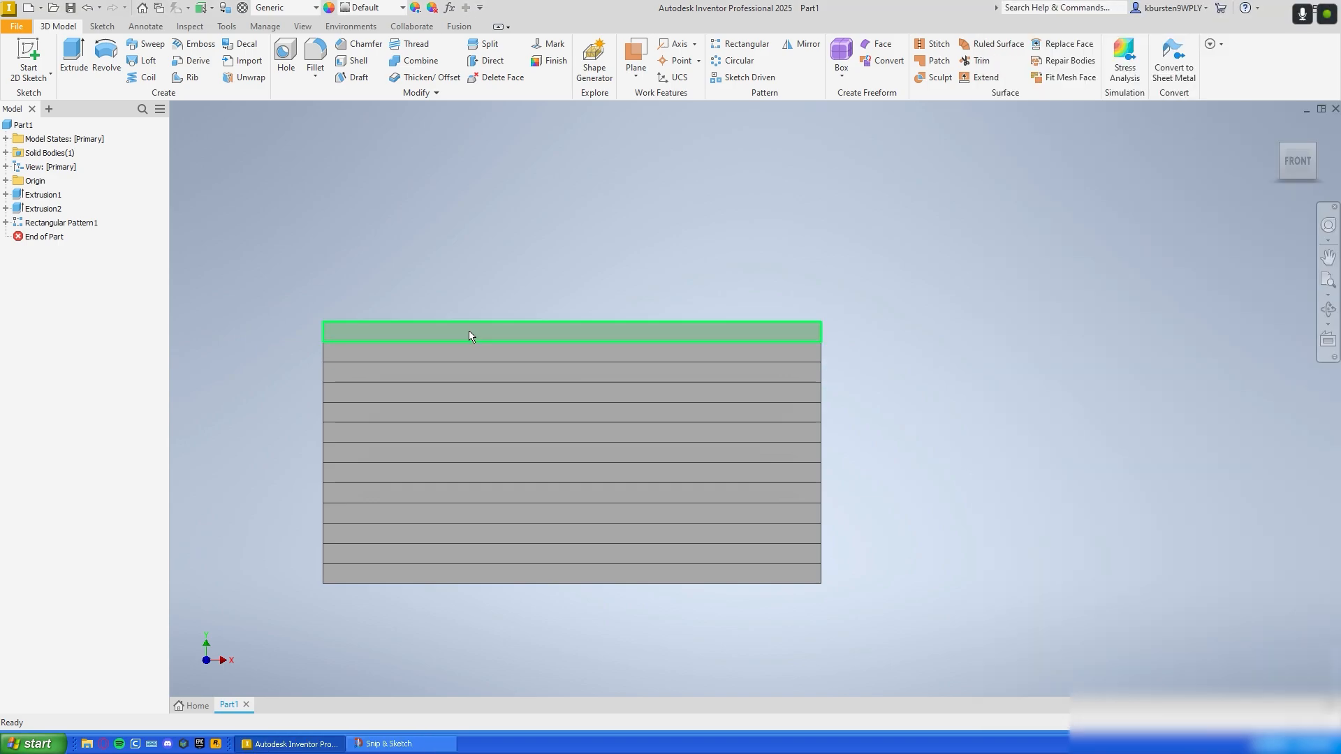
Step: Start a 2D sketch on the front face of the flag's top stripe
{"action": "scroll", "coordinate": [720, 275], "scroll_direction": "up", "scroll_amount": 4}
{"action": "mouse_move", "coordinate": [749, 288]}
{"action": "middle_mouse_down", "text": "shift"}
{"action": "mouse_move", "coordinate": [832, 285]}
{"action": "mouse_move", "coordinate": [763, 274]}
{"action": "middle_mouse_up", "text": "shift"}
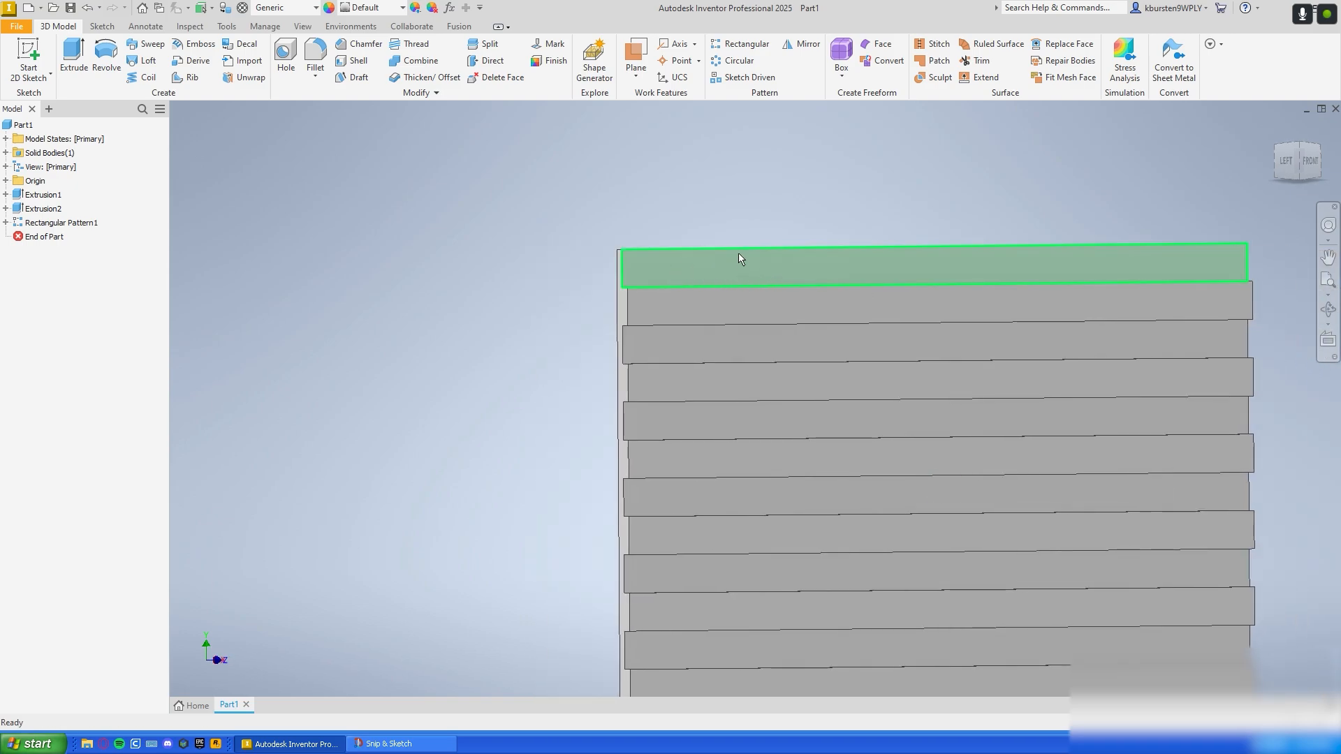
{"action": "left_click", "coordinate": [732, 272]}
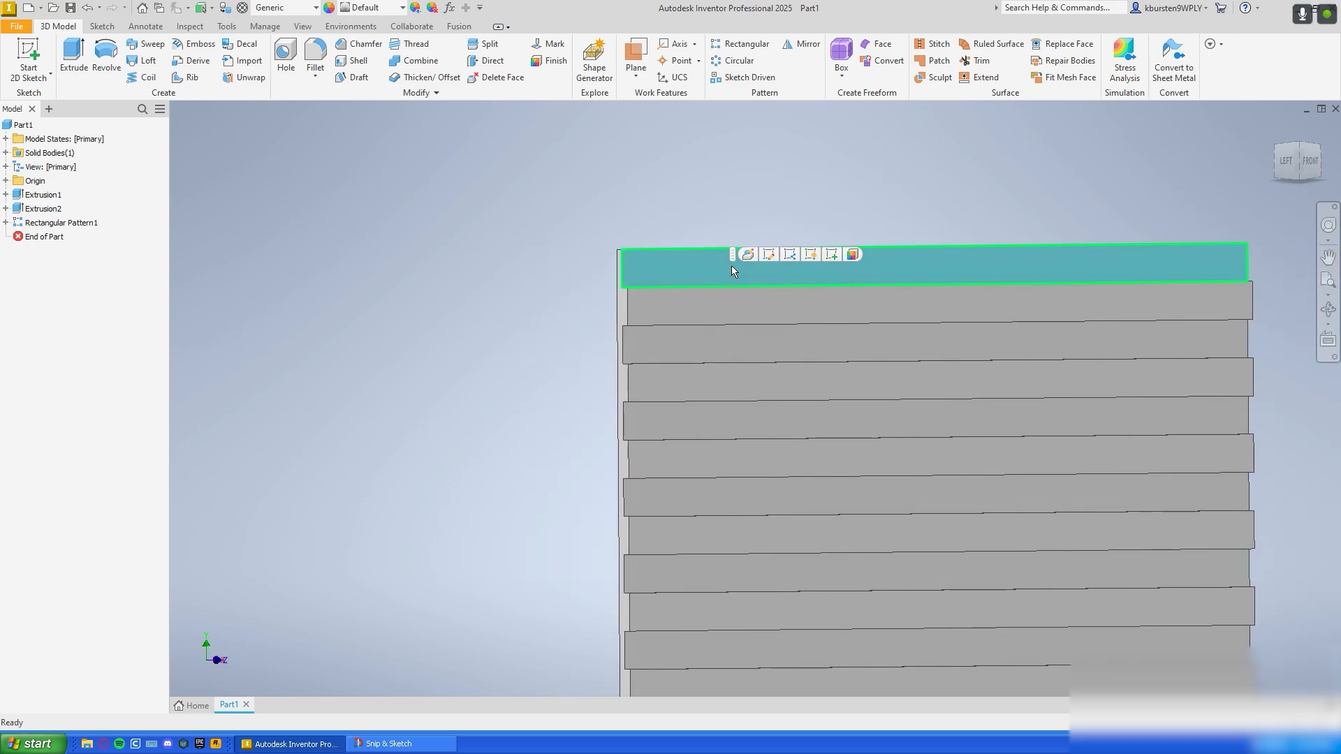
{"action": "middle_click_drag", "start_coordinate": [593, 299], "coordinate": [496, 281]}
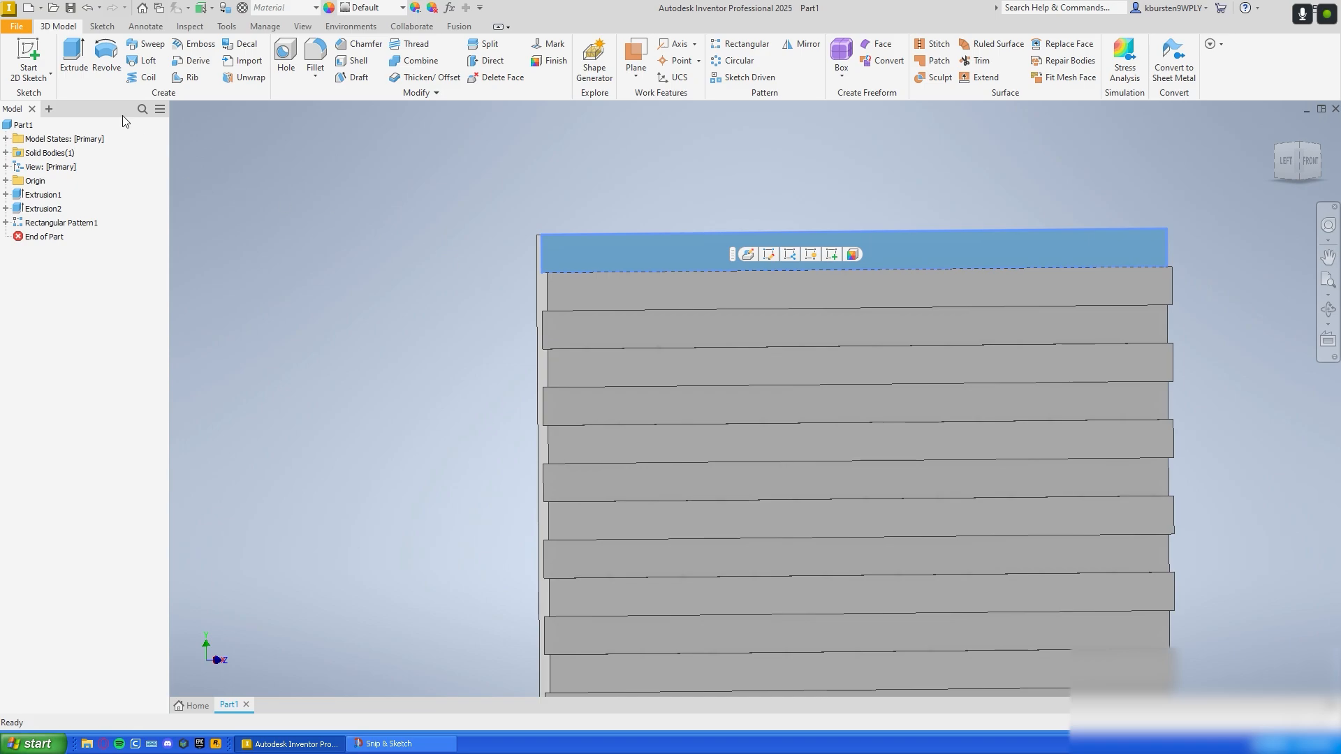
{"action": "left_click", "coordinate": [32, 55]}
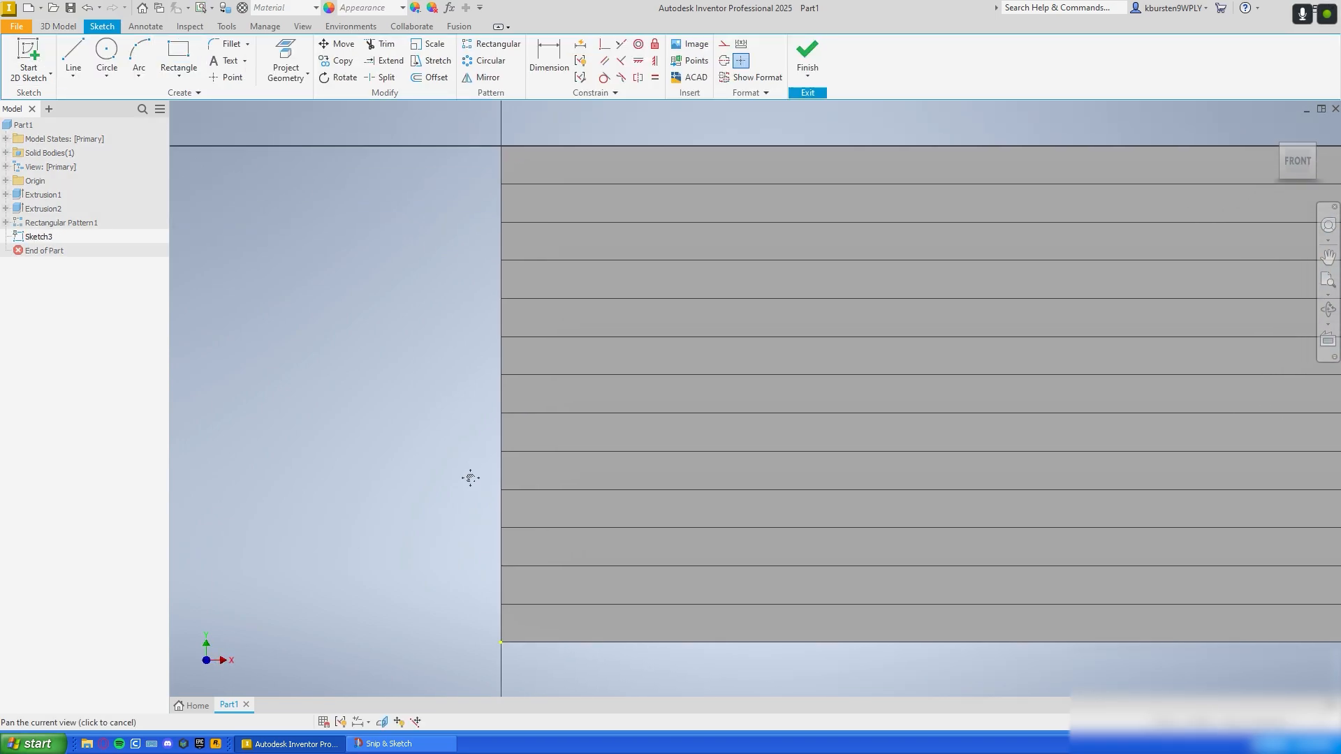
Step: Sketch the union rectangle from the flag's upper-left corner, about 33.8 in long and 15.5 in high
{"action": "left_click", "coordinate": [179, 56]}
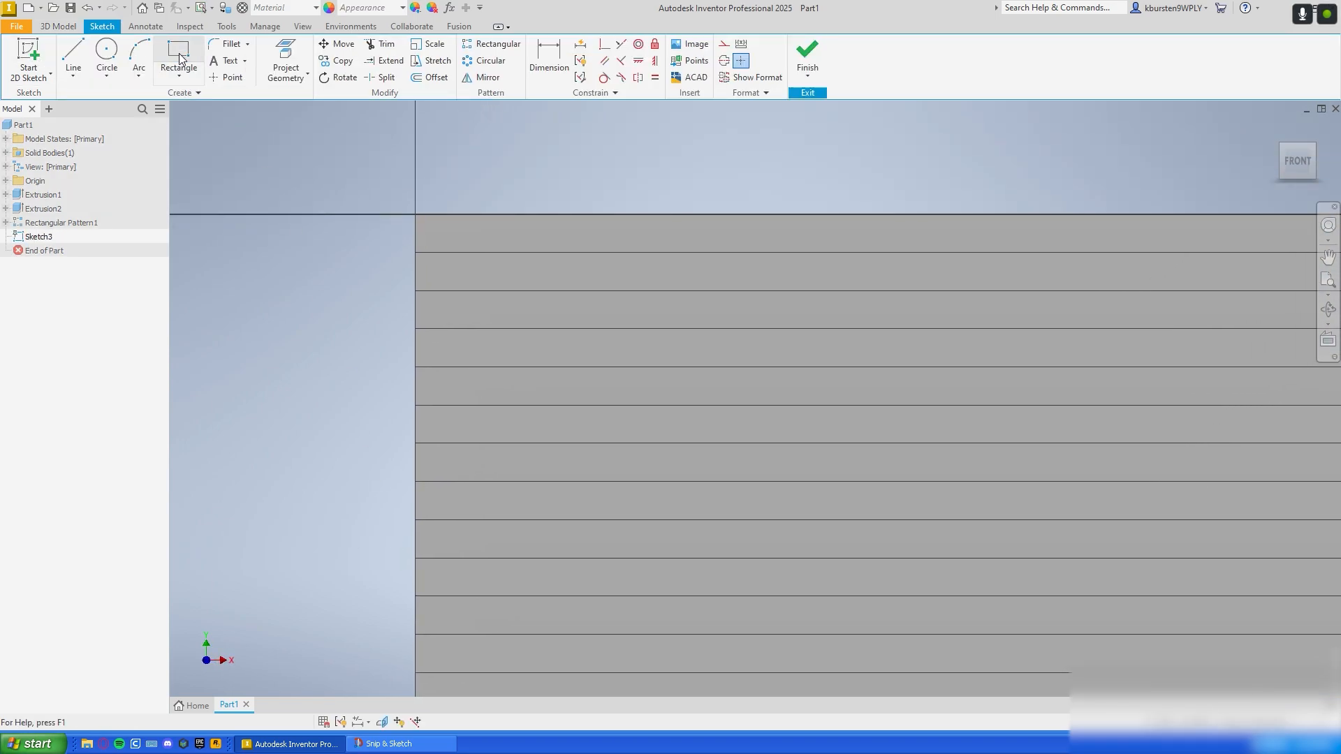
{"action": "left_click", "coordinate": [416, 215]}
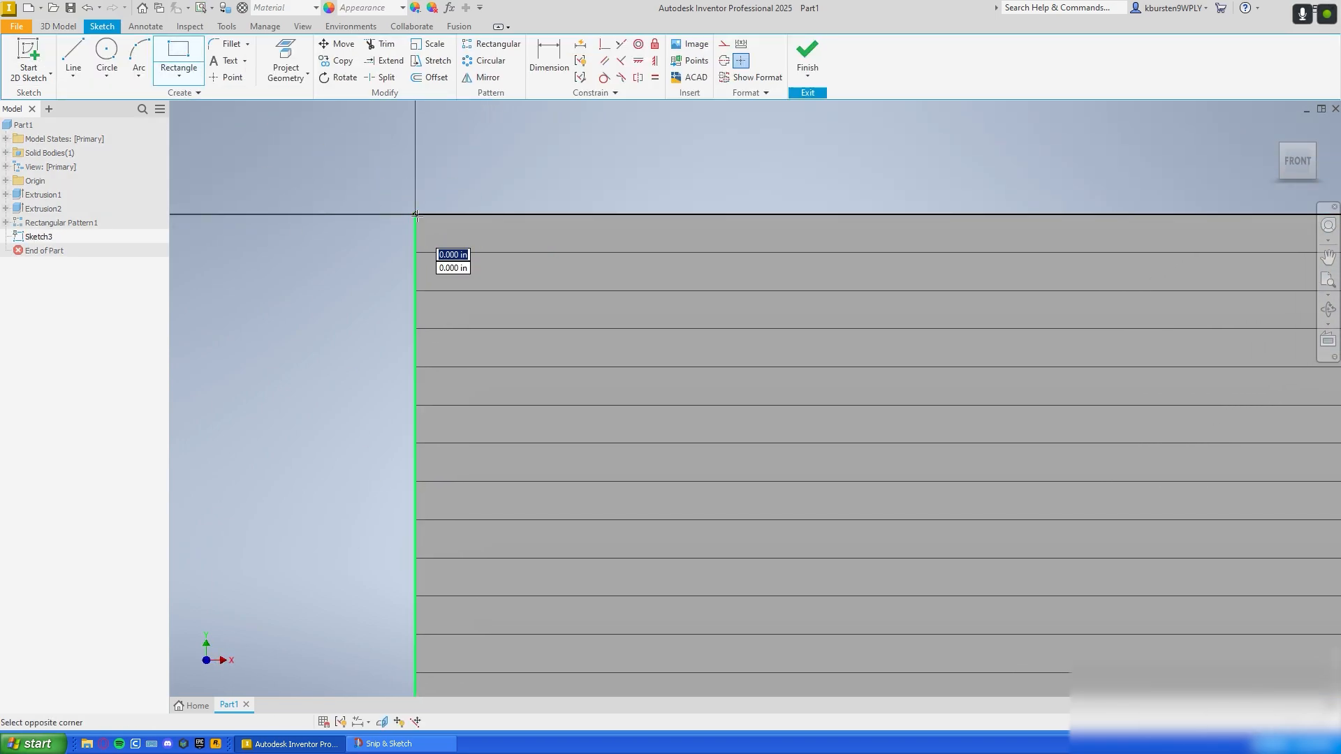
{"action": "left_click", "coordinate": [882, 429]}
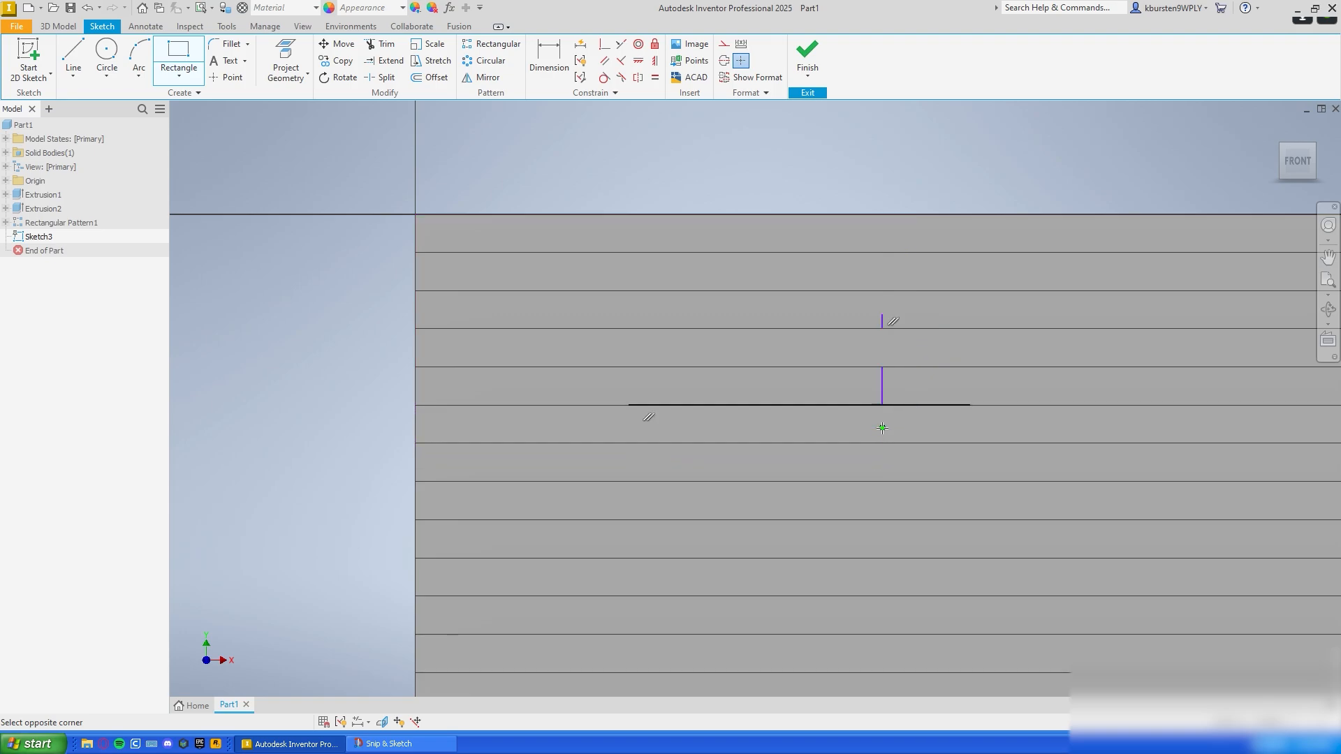
{"action": "key", "text": "Escape"}
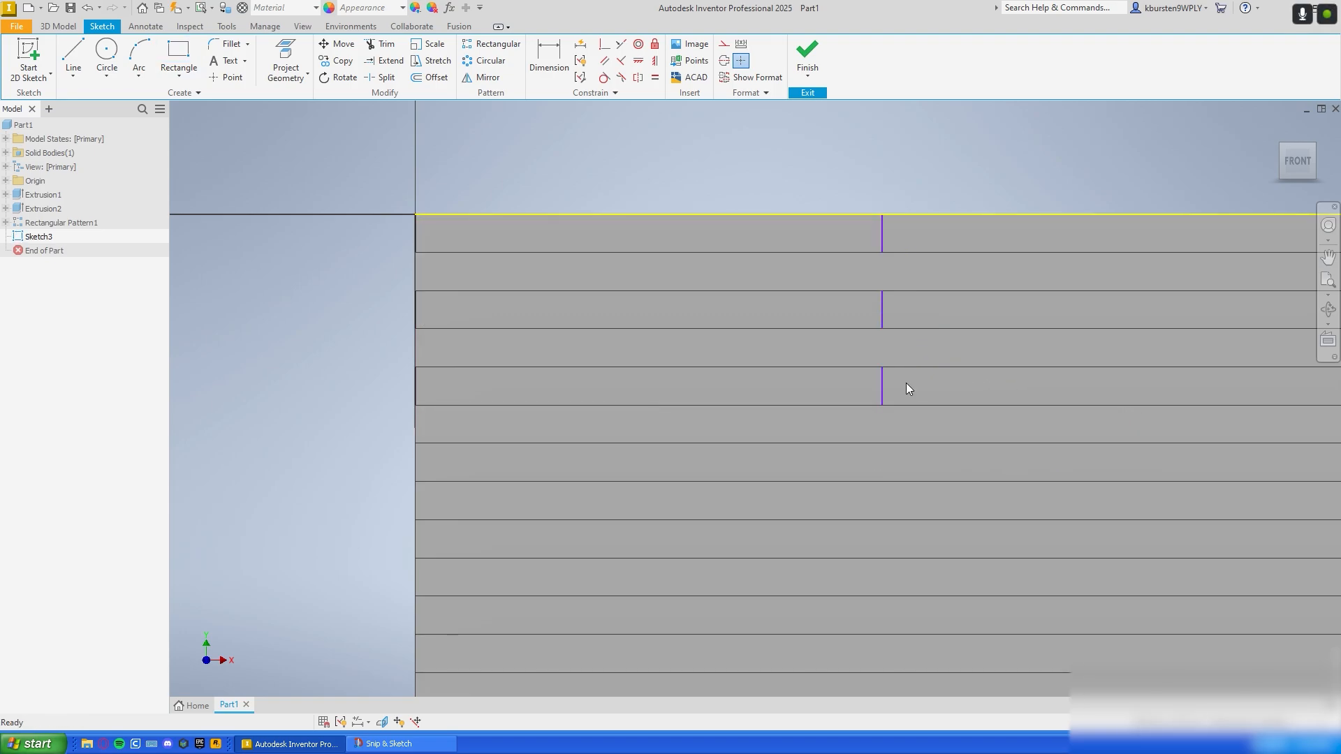
Step: Look up the union width in the flag reference and dimension the rectangle's vertical side to 19.39 in
{"action": "left_click", "coordinate": [444, 740]}
{"action": "middle_click_drag", "start_coordinate": [655, 492], "coordinate": [617, 488]}
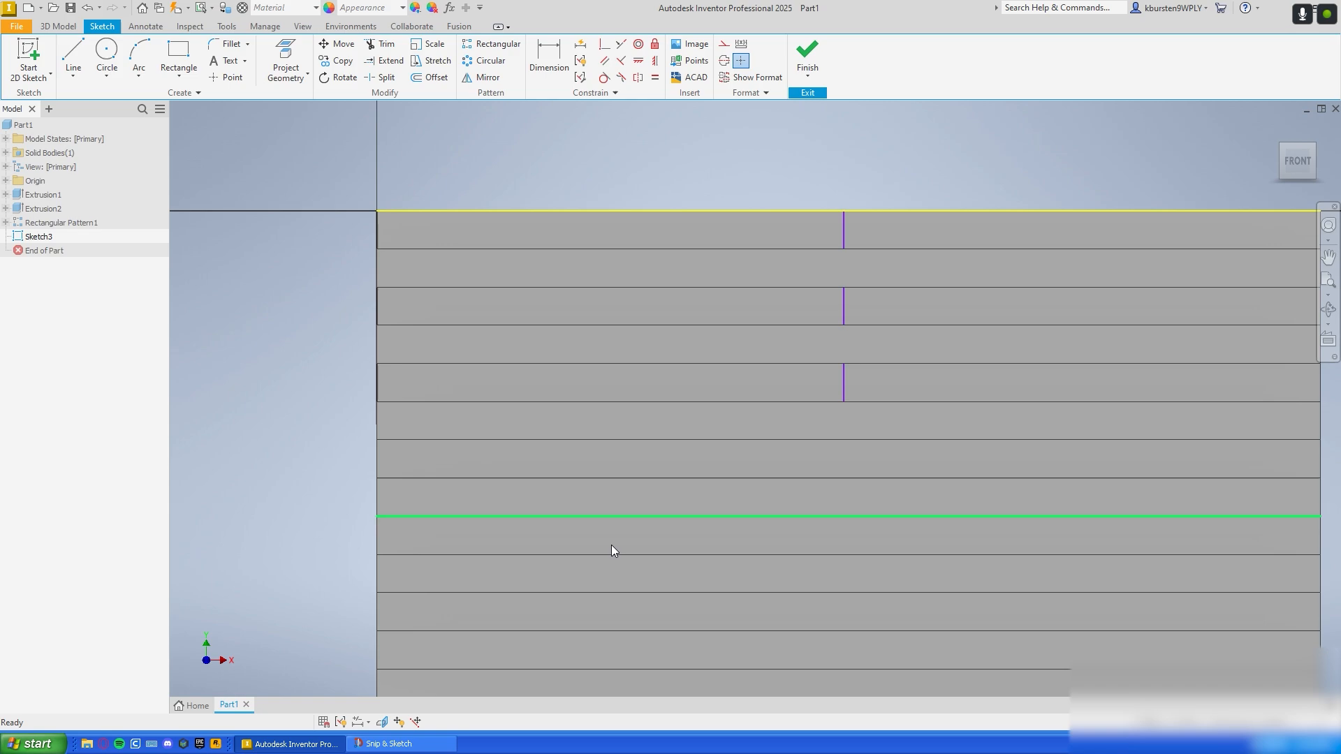
{"action": "left_click", "coordinate": [413, 740]}
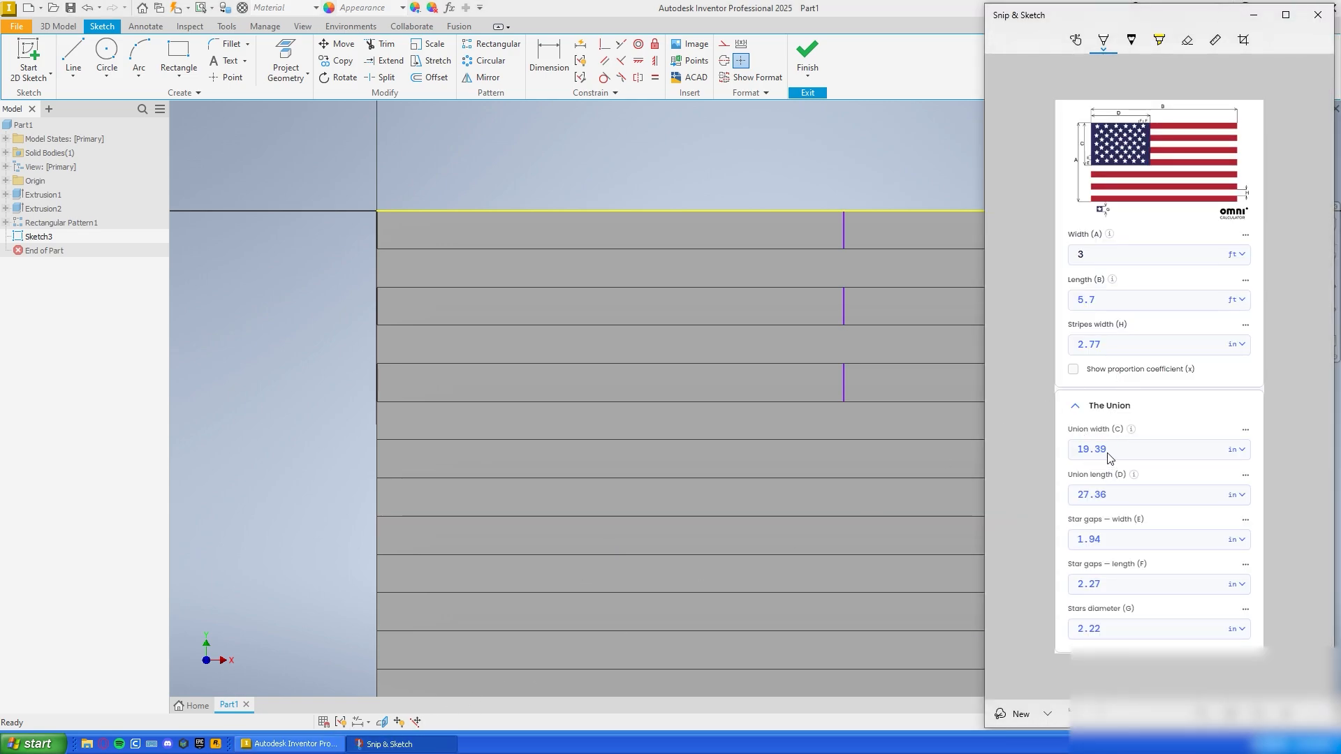
{"action": "middle_click_drag", "start_coordinate": [824, 312], "coordinate": [752, 309]}
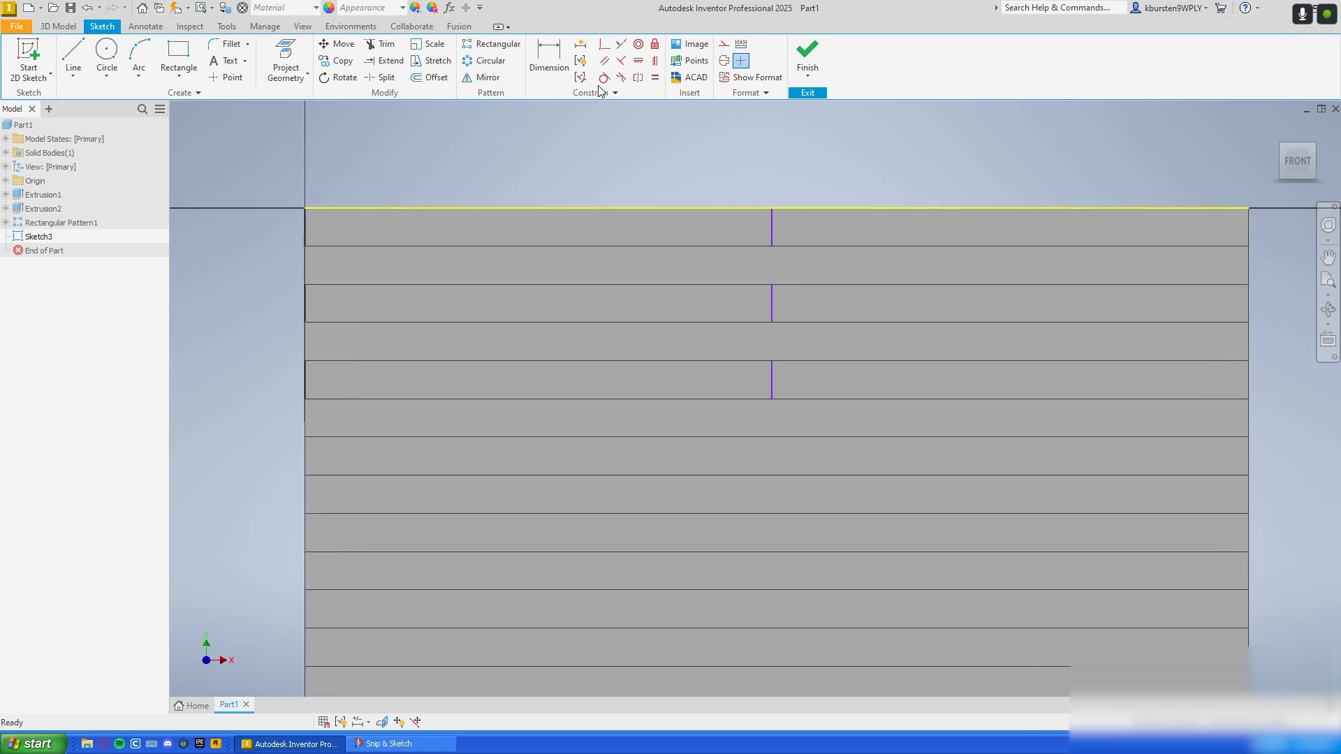
{"action": "left_click", "coordinate": [550, 46]}
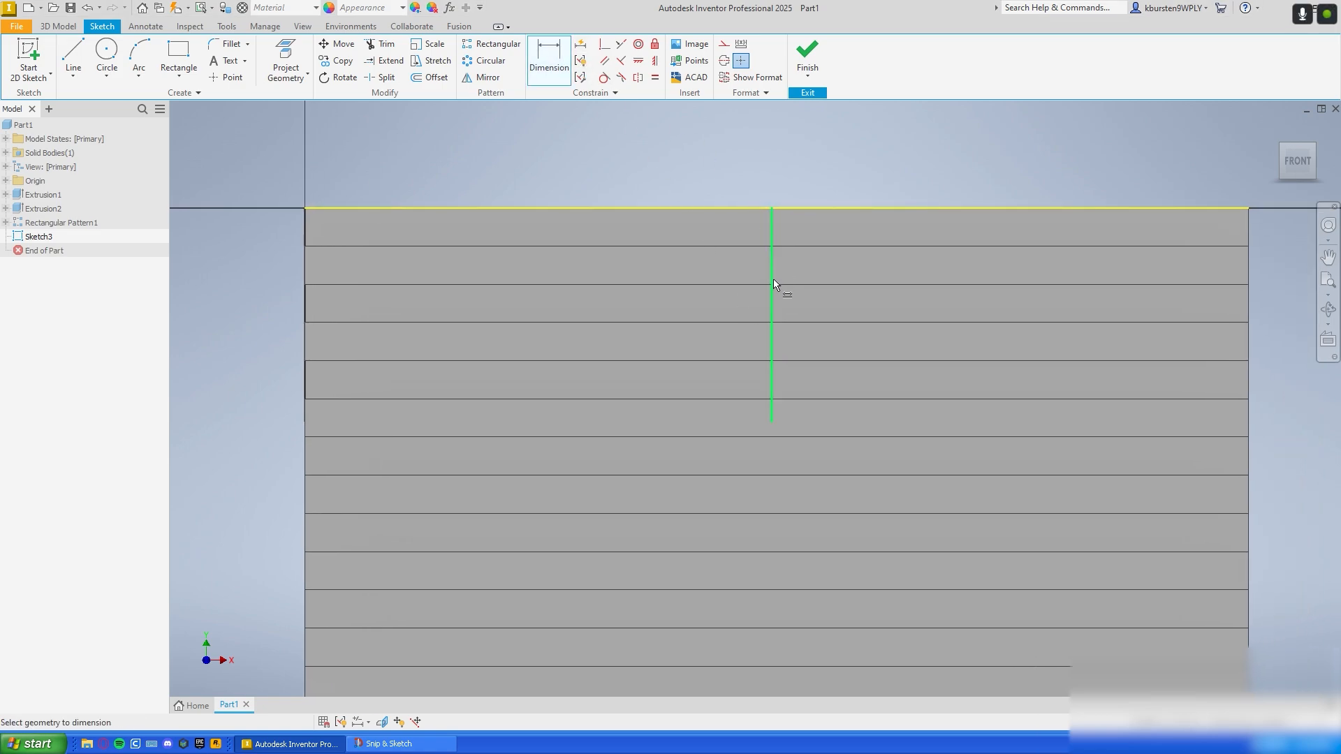
{"action": "left_click", "coordinate": [774, 300]}
{"action": "left_click", "coordinate": [793, 303]}
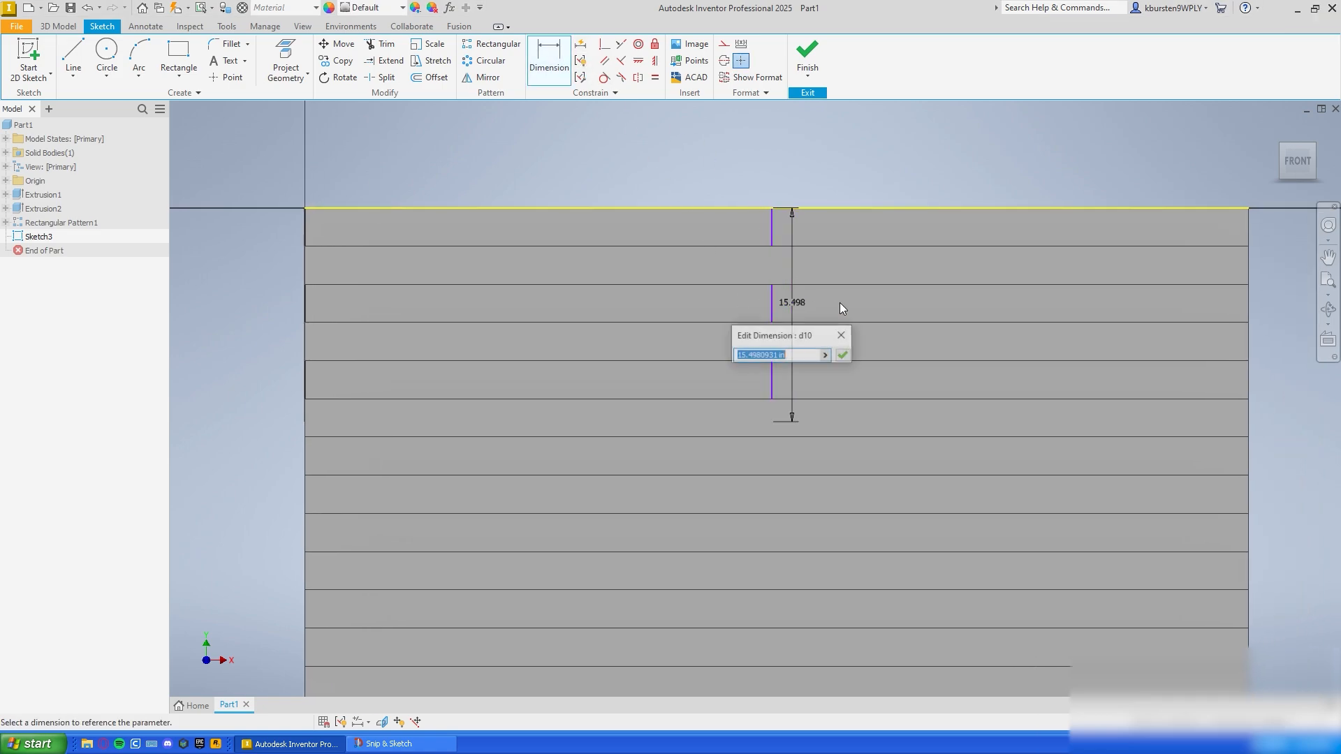
{"action": "type", "text": "19.39"}
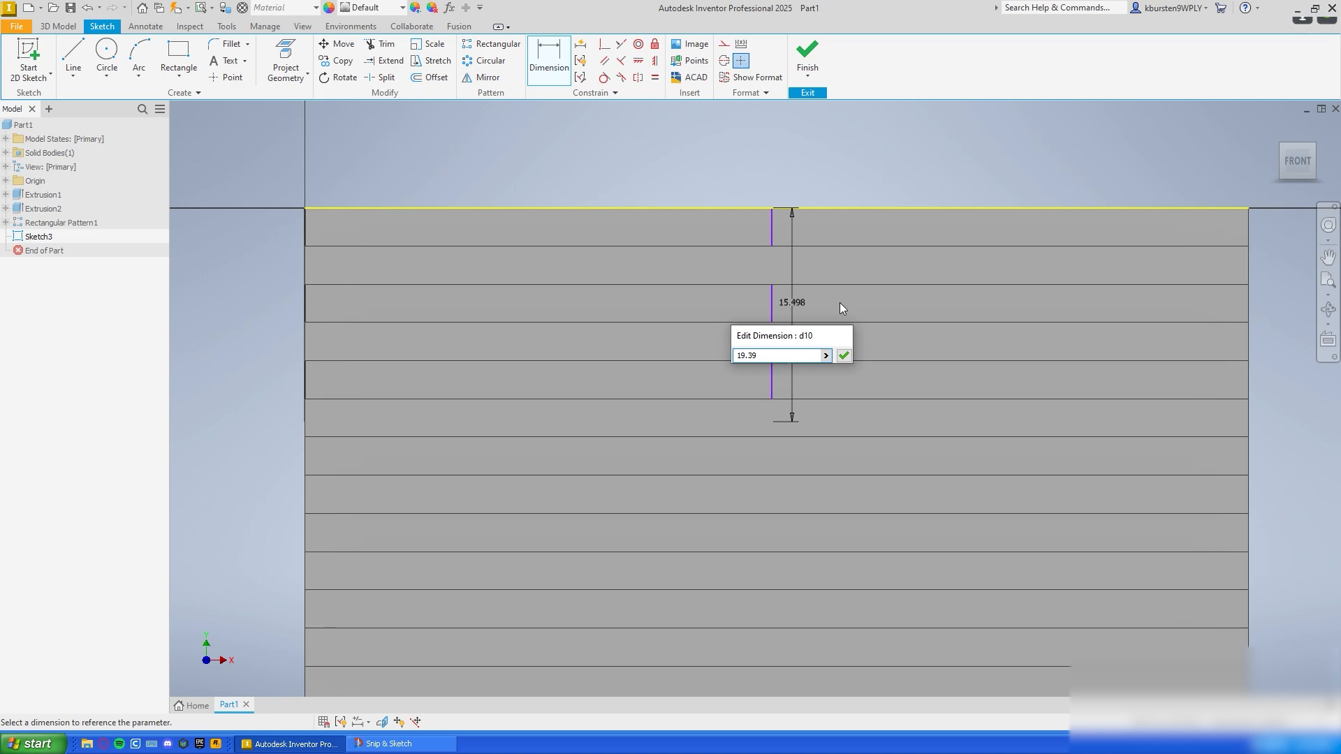
{"action": "key", "text": "Return"}
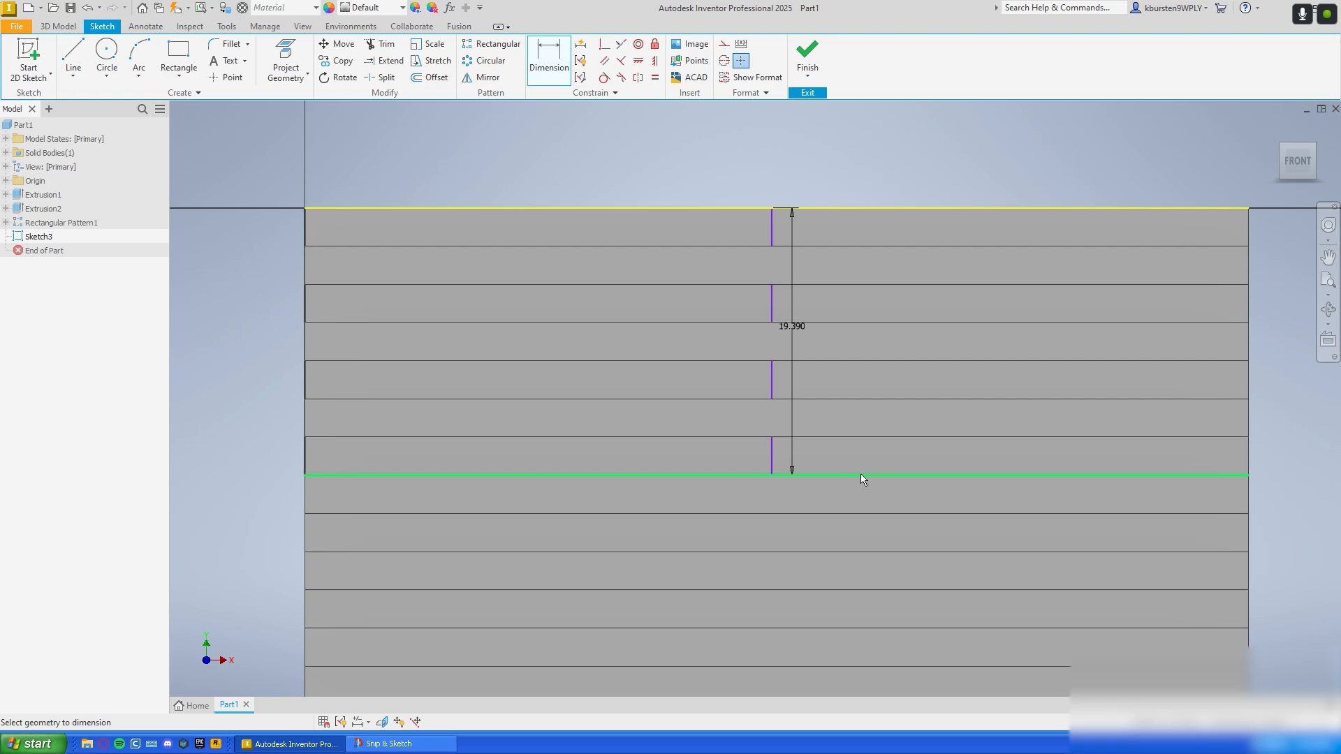
Step: Using the union length from the Snip & Sketch flag reference, dimension the rectangle's horizontal side to 27.36 in and finish the sketch
{"action": "left_click", "coordinate": [389, 744]}
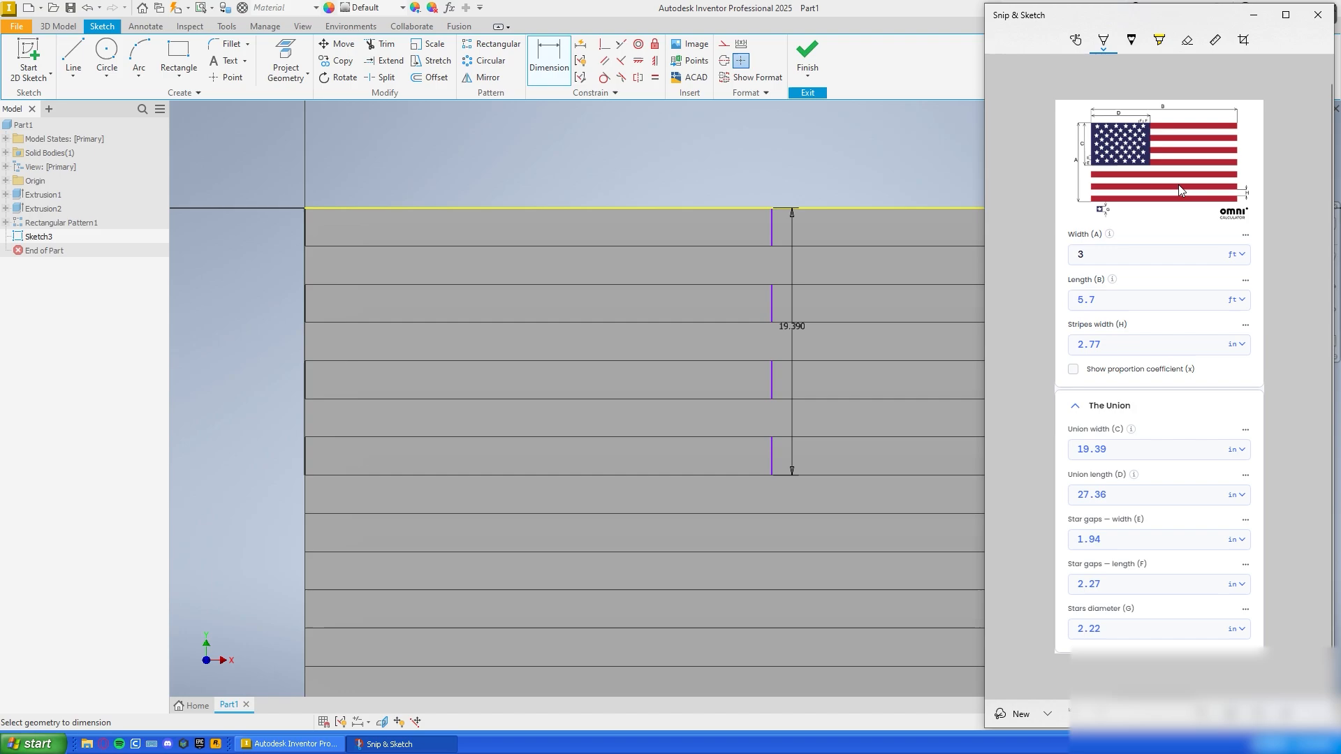
{"action": "left_click", "coordinate": [1258, 15]}
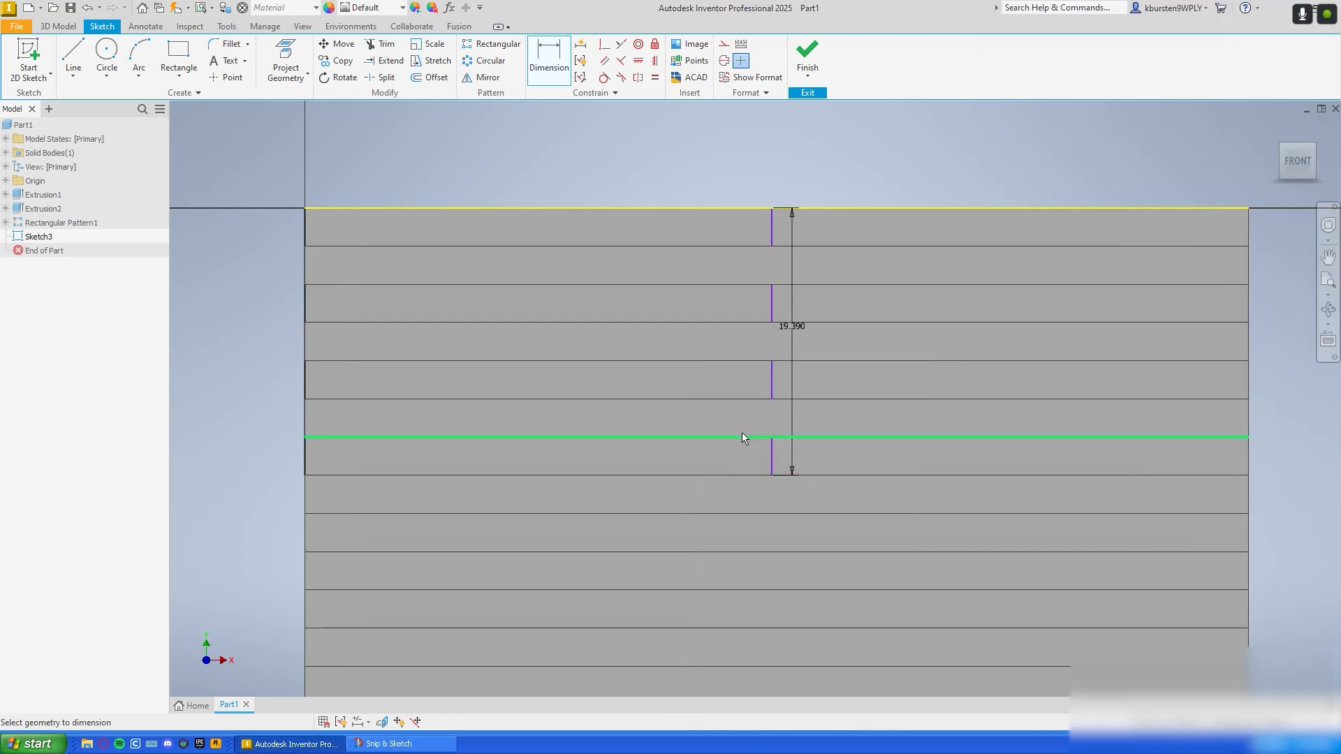
{"action": "left_click", "coordinate": [688, 475]}
{"action": "left_click", "coordinate": [647, 497]}
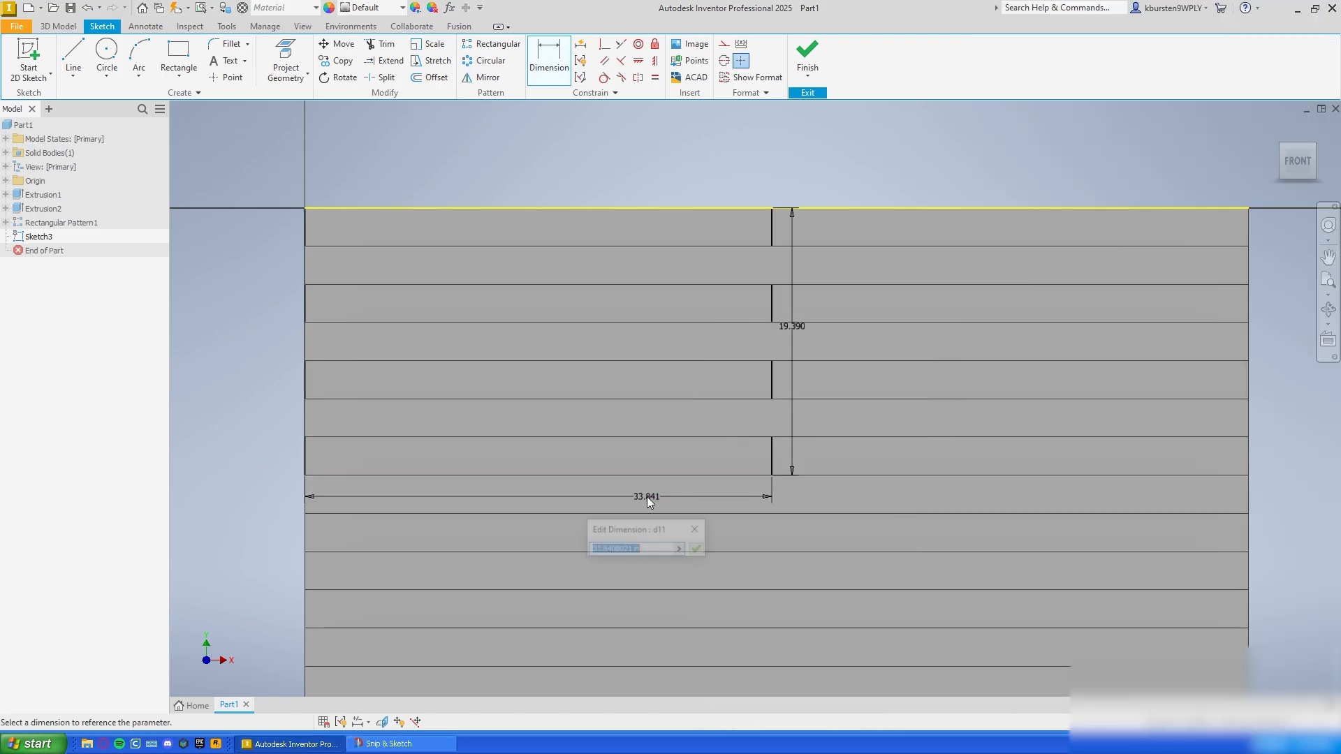
{"action": "type", "text": "27.36"}
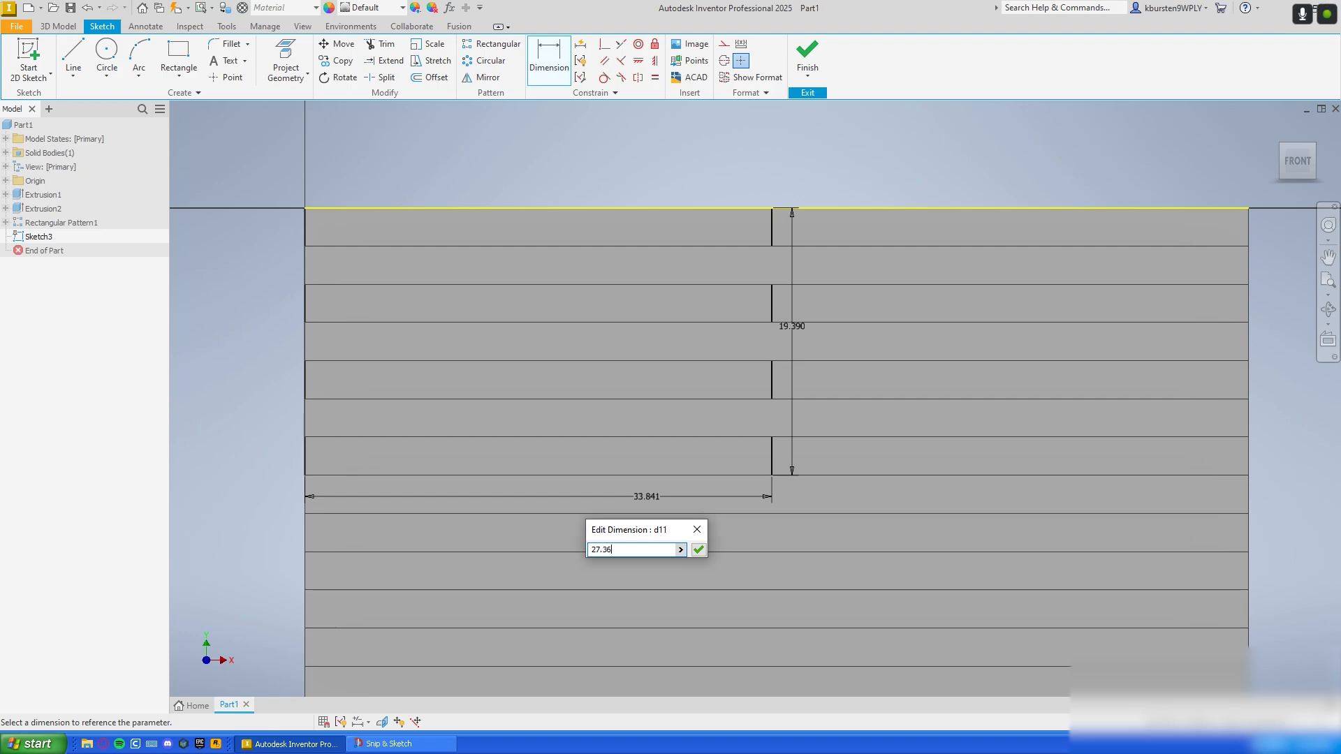
{"action": "key", "text": "Return"}
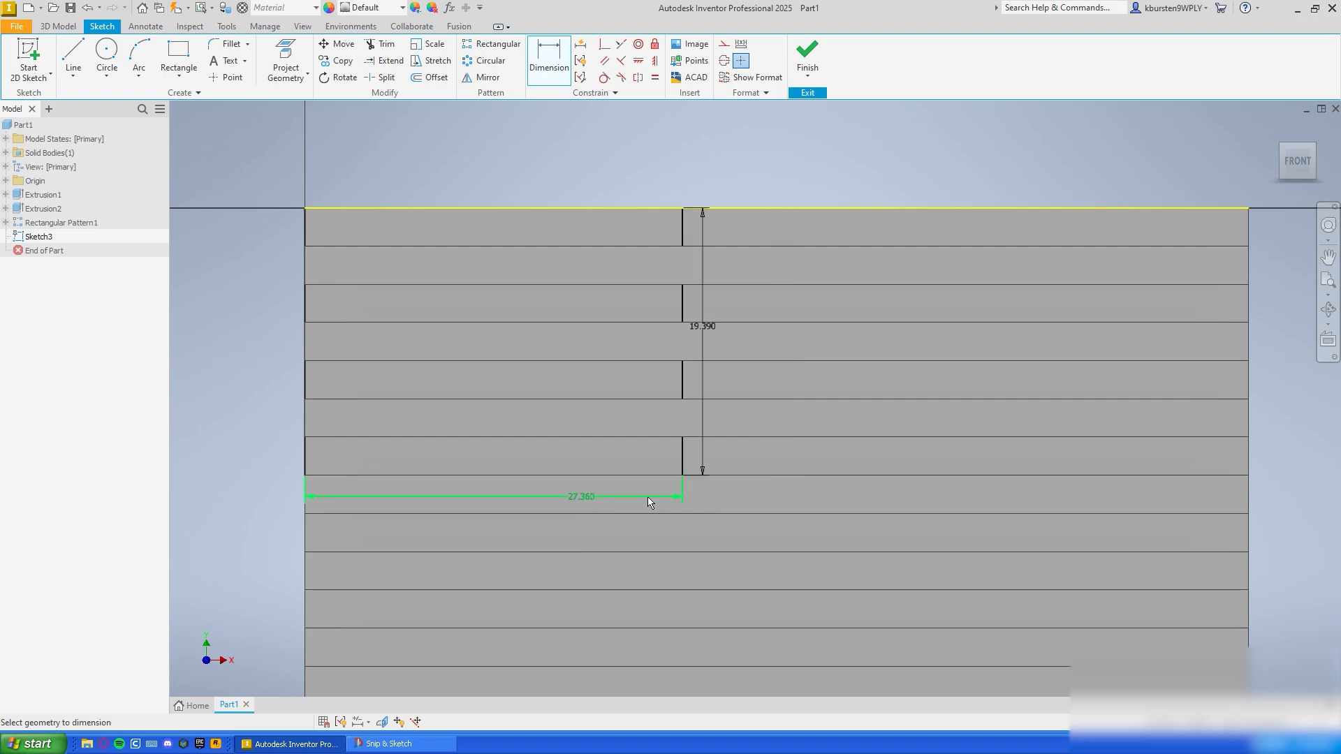
{"action": "left_click", "coordinate": [808, 56]}
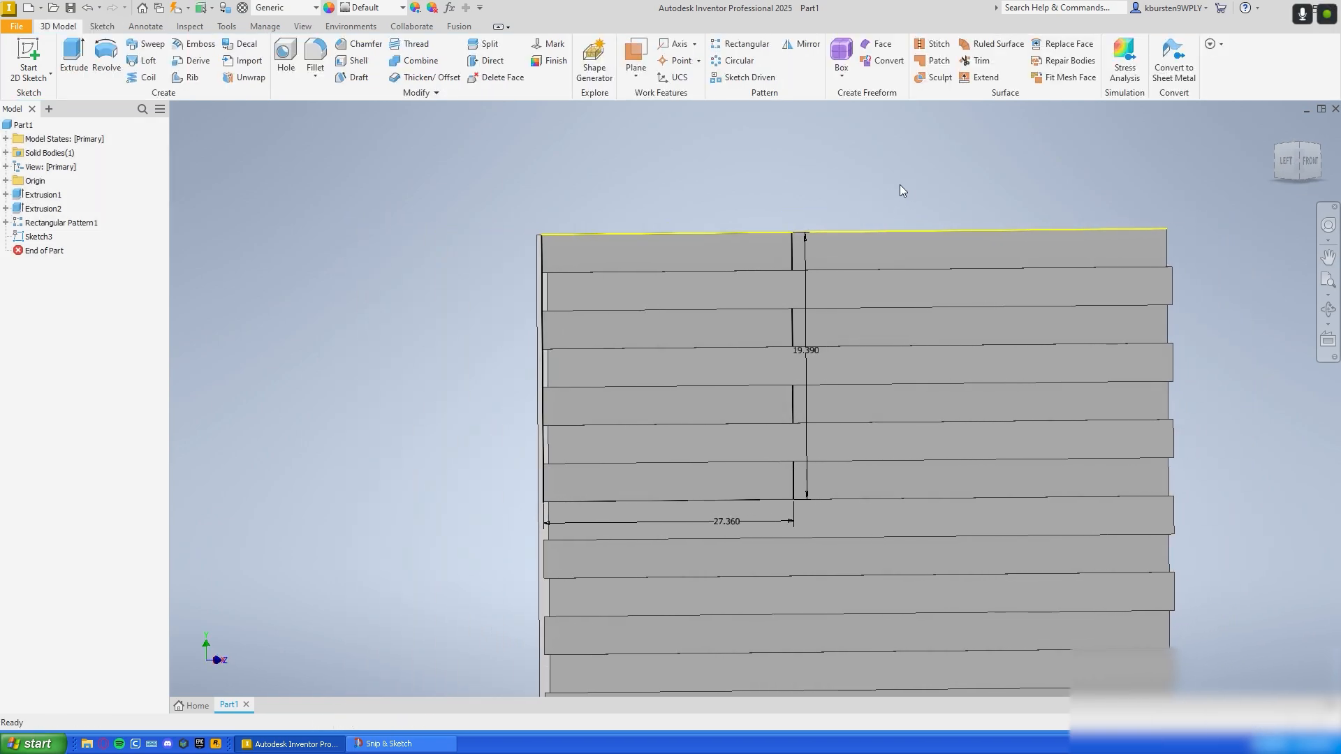
Step: Extrude the union rectangle 0.51 in forward from the flag face, joined to the existing body
{"action": "key", "text": "e"}
{"action": "mouse_move", "coordinate": [866, 187]}
{"action": "middle_mouse_down", "text": "shift"}
{"action": "mouse_move", "coordinate": [773, 216]}
{"action": "mouse_move", "coordinate": [851, 224]}
{"action": "mouse_move", "coordinate": [782, 299]}
{"action": "mouse_move", "coordinate": [559, 282]}
{"action": "middle_mouse_up", "text": "shift"}
{"action": "middle_click_drag", "start_coordinate": [707, 272], "coordinate": [678, 397]}
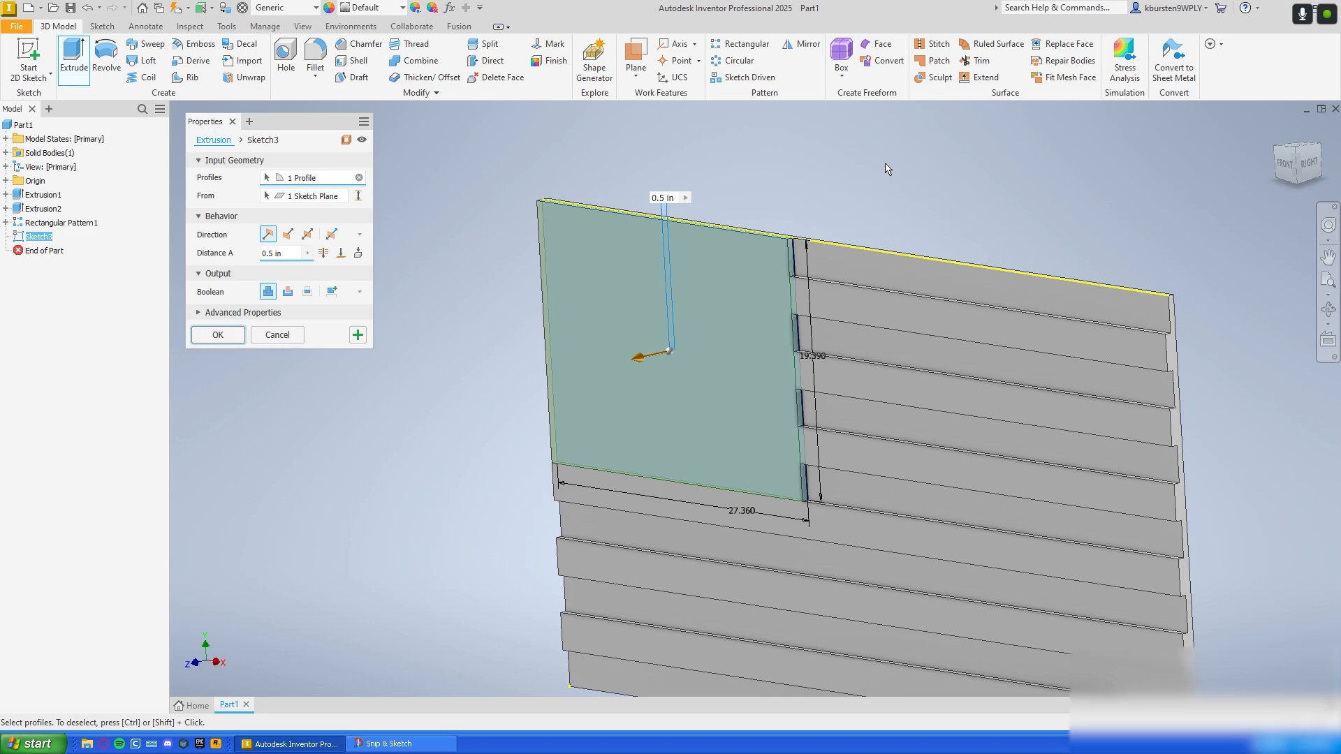
{"action": "key", "text": "BackSpace"}
{"action": "type", "text": "51"}
{"action": "key", "text": "Return"}
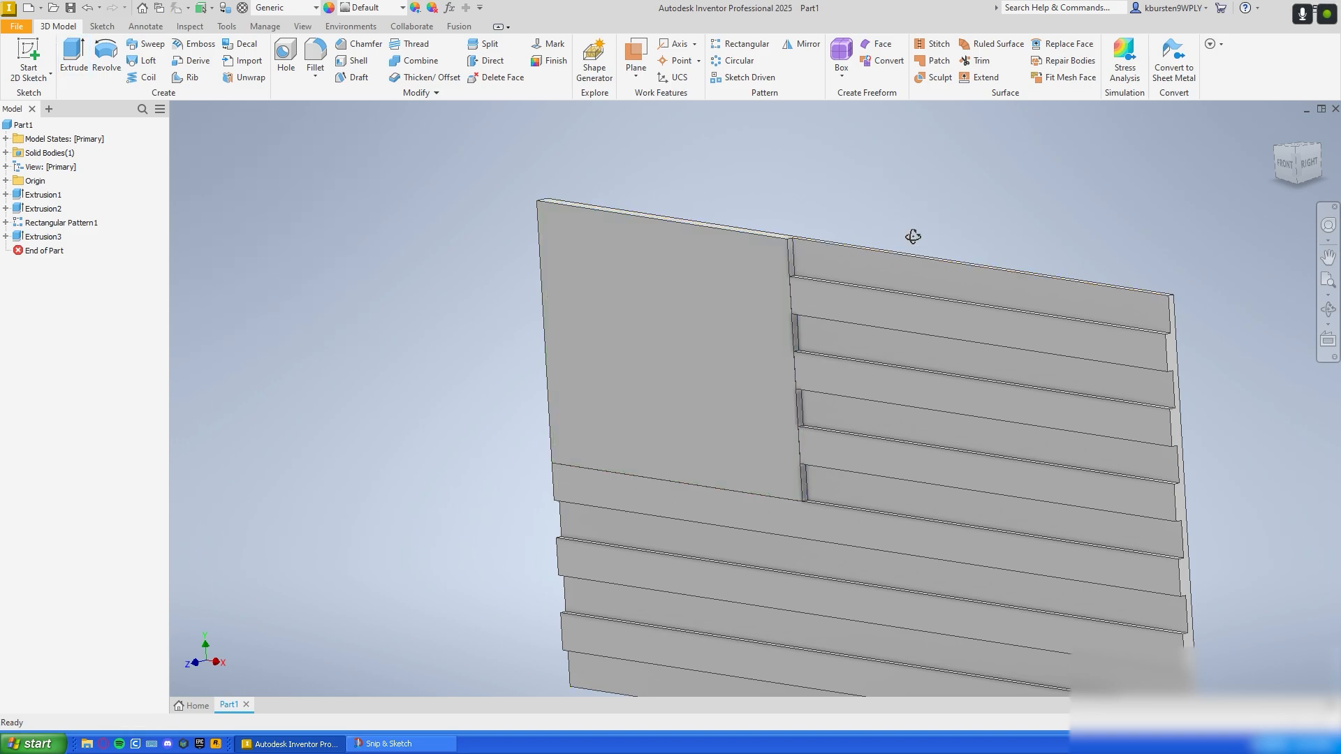
Step: Start a 2D sketch on the front face of the raised union block
{"action": "middle_click_drag", "start_coordinate": [914, 231], "coordinate": [1003, 224], "text": "shift"}
{"action": "left_click", "coordinate": [1293, 166]}
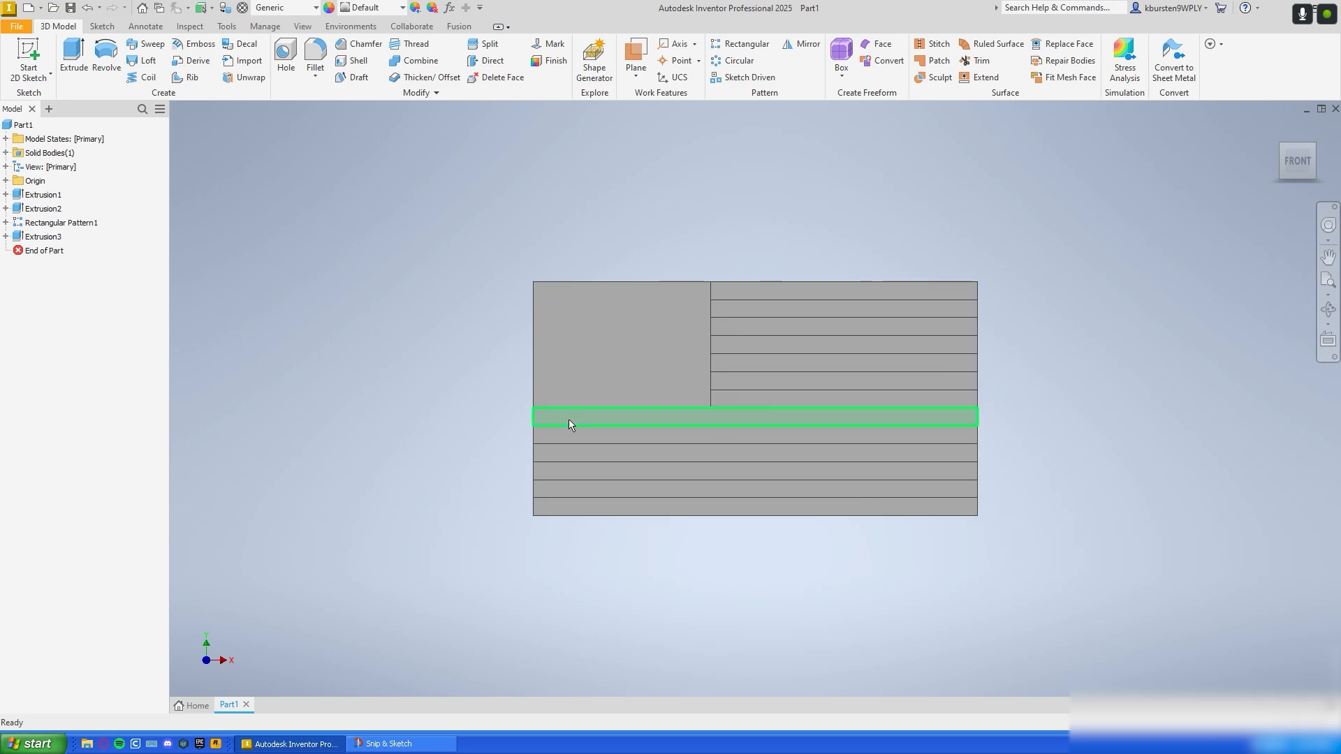
{"action": "scroll", "coordinate": [648, 375], "scroll_direction": "down", "scroll_amount": 3}
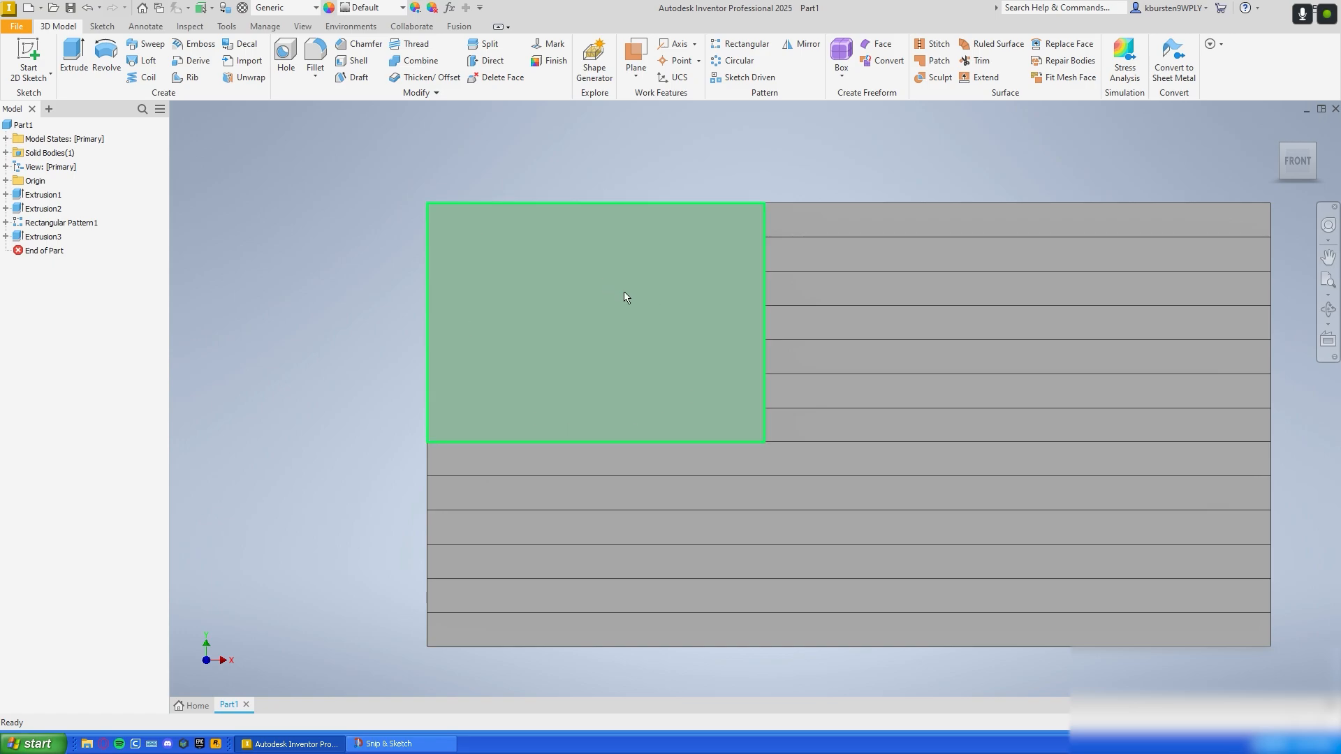
{"action": "left_click", "coordinate": [599, 298]}
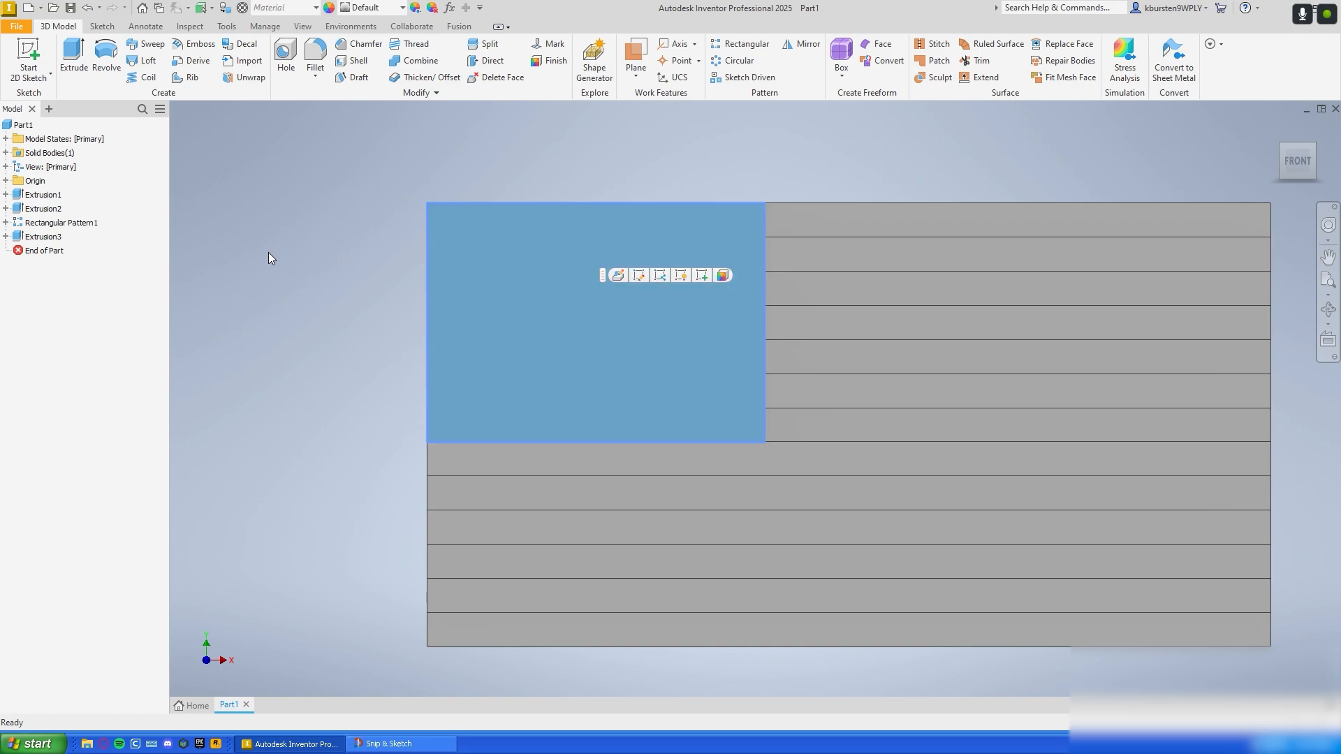
{"action": "left_click", "coordinate": [28, 57]}
Step: Look up the star diameter in the flag reference and sketch a 2.22 in construction circle in the union's upper middle area
{"action": "mouse_move", "coordinate": [636, 271]}
{"action": "middle_mouse_down"}
{"action": "mouse_move", "coordinate": [538, 319]}
{"action": "mouse_move", "coordinate": [389, 484]}
{"action": "middle_mouse_up"}
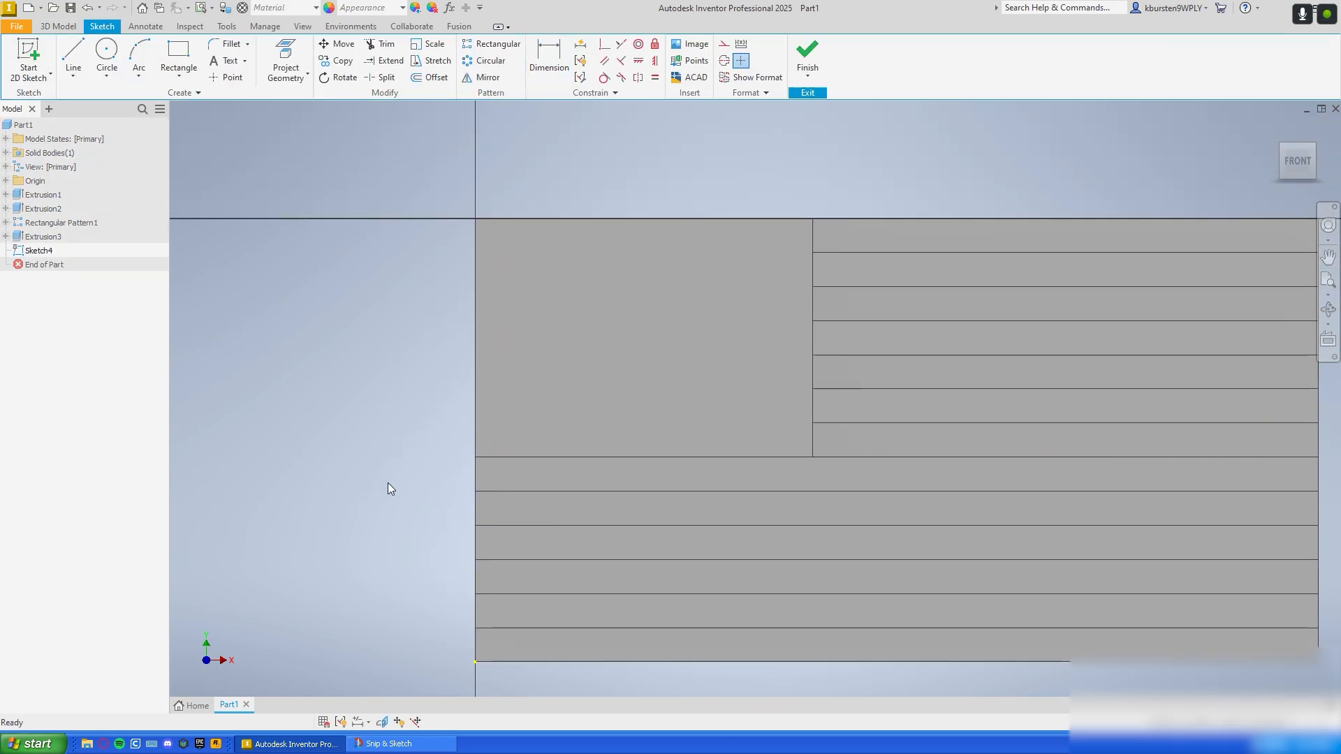
{"action": "scroll", "coordinate": [635, 262], "scroll_direction": "down", "scroll_amount": 3}
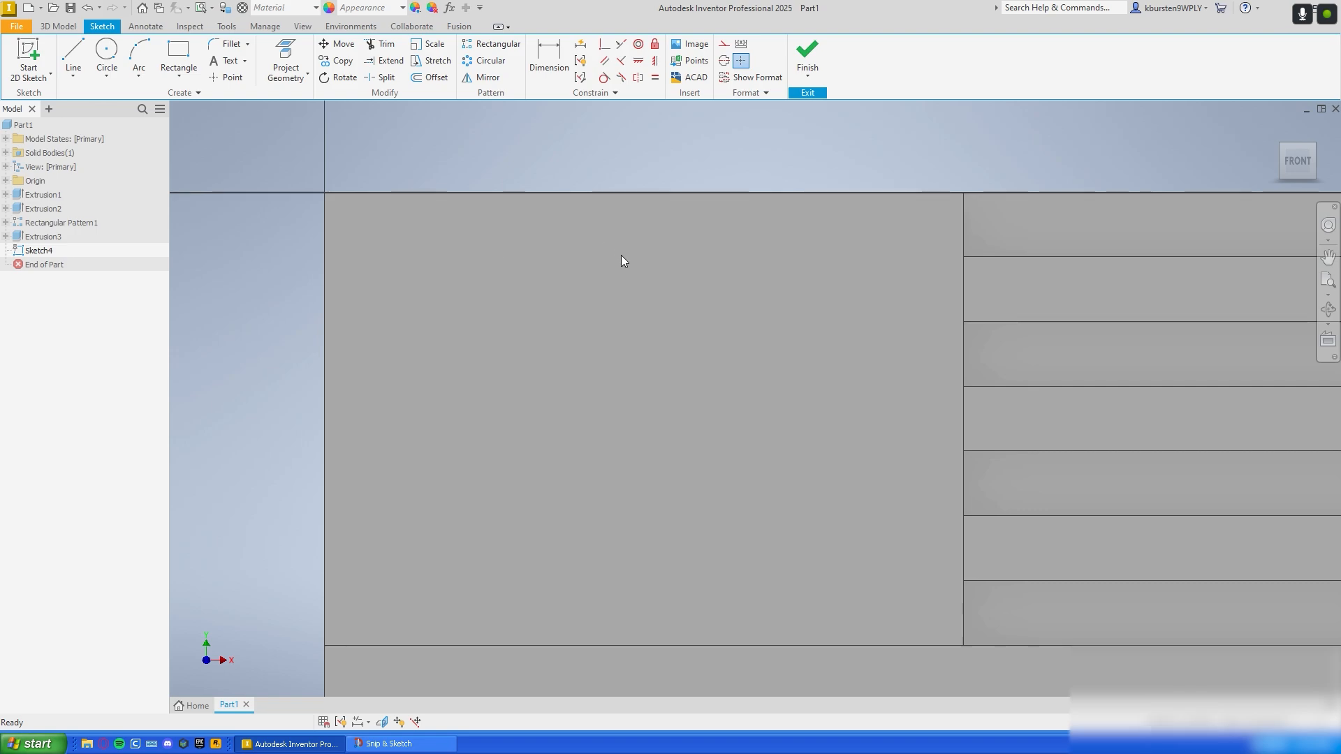
{"action": "middle_click_drag", "start_coordinate": [677, 253], "coordinate": [681, 278]}
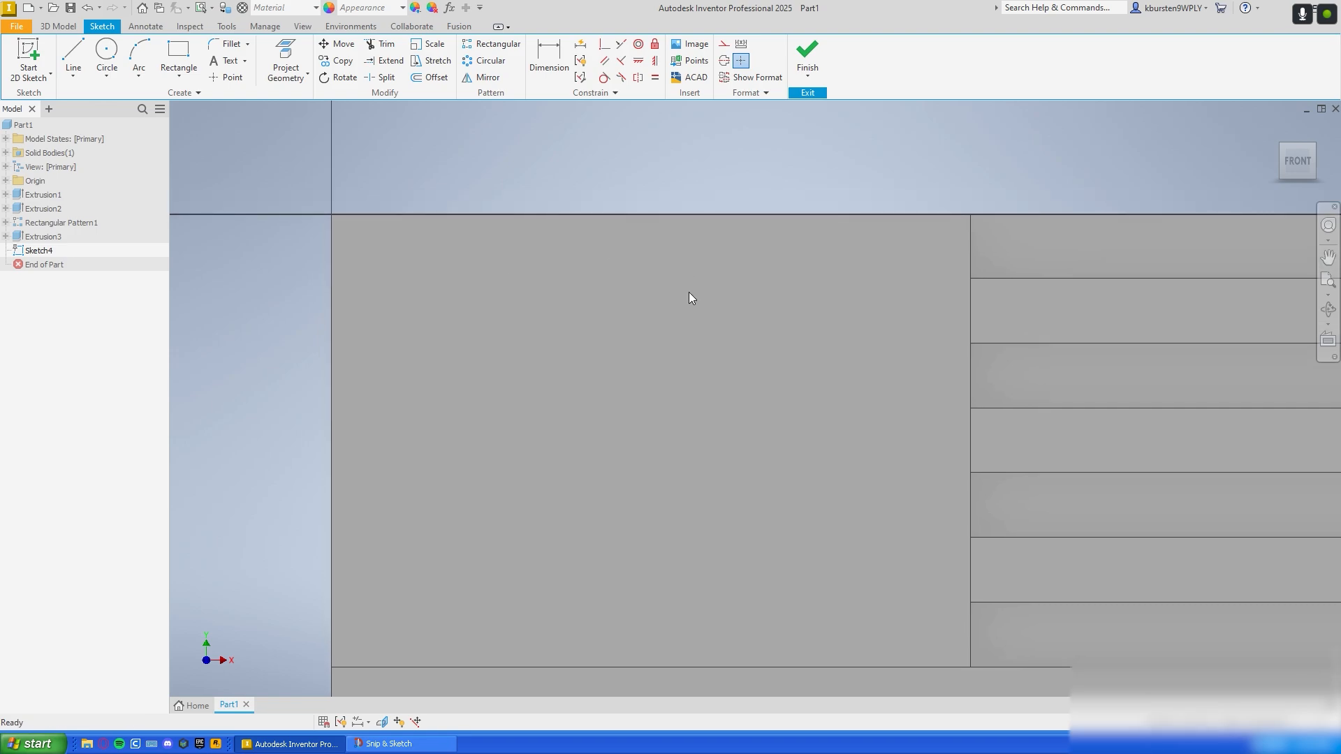
{"action": "left_click", "coordinate": [389, 744]}
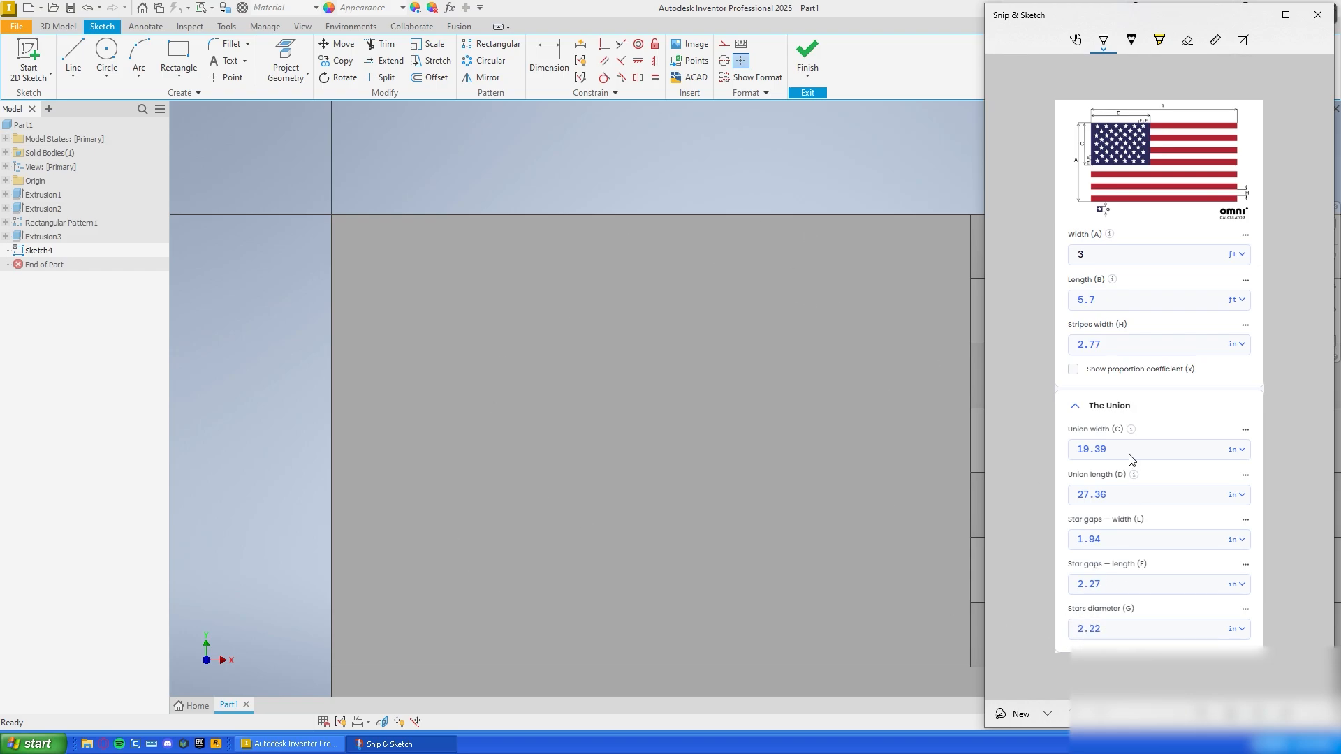
{"action": "left_click", "coordinate": [803, 387]}
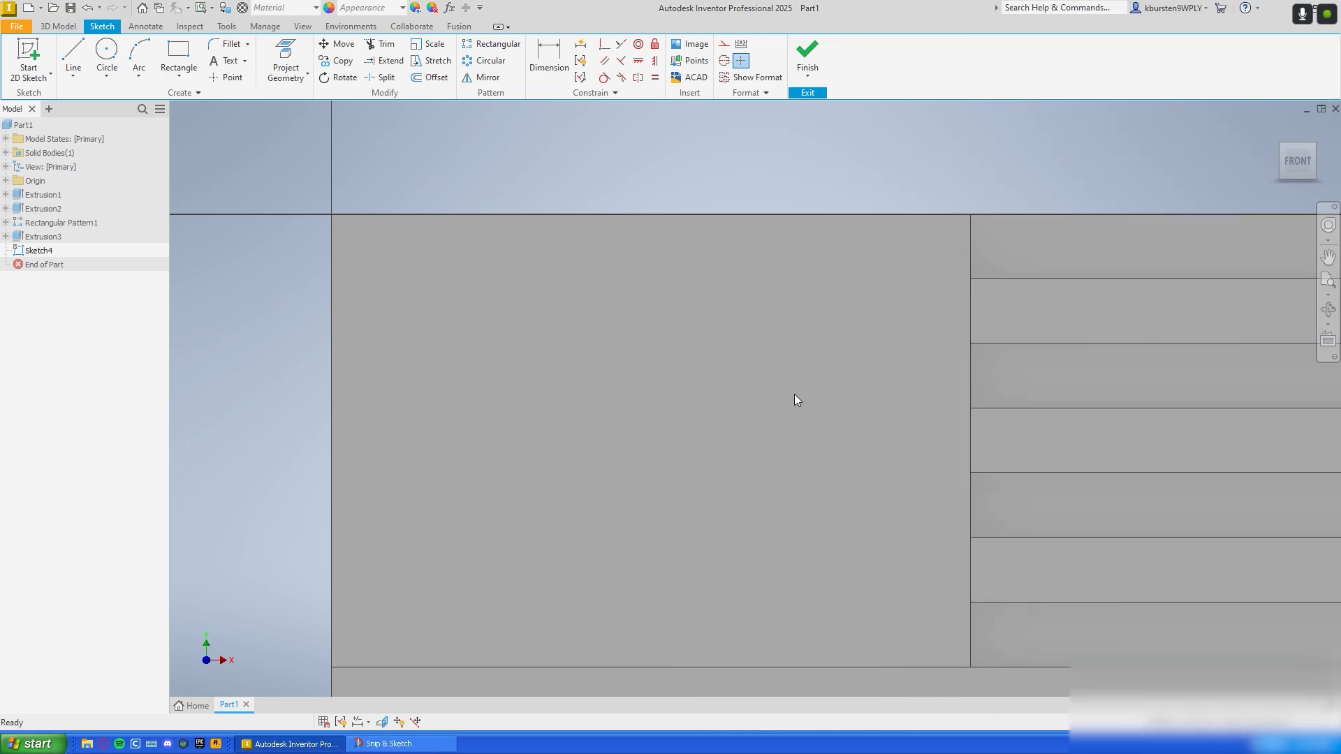
{"action": "middle_click_drag", "start_coordinate": [794, 394], "coordinate": [761, 359]}
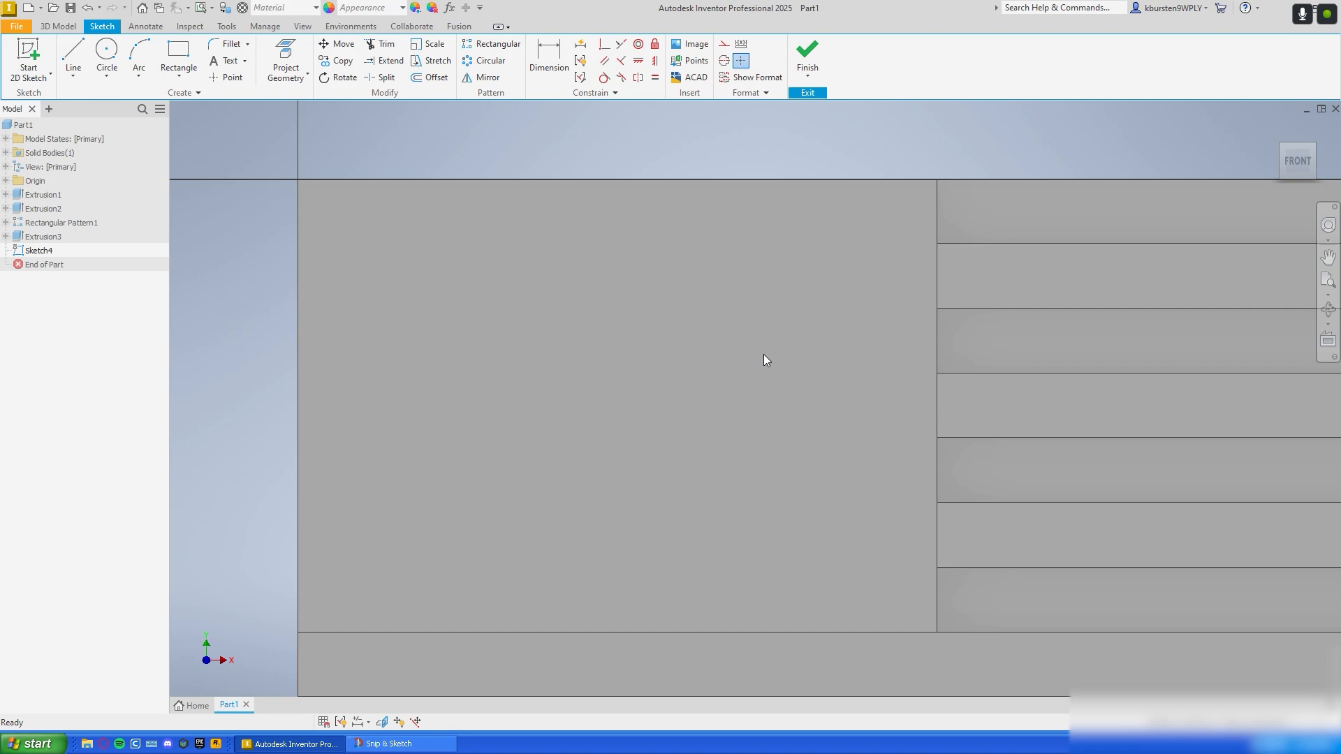
{"action": "left_click", "coordinate": [112, 52]}
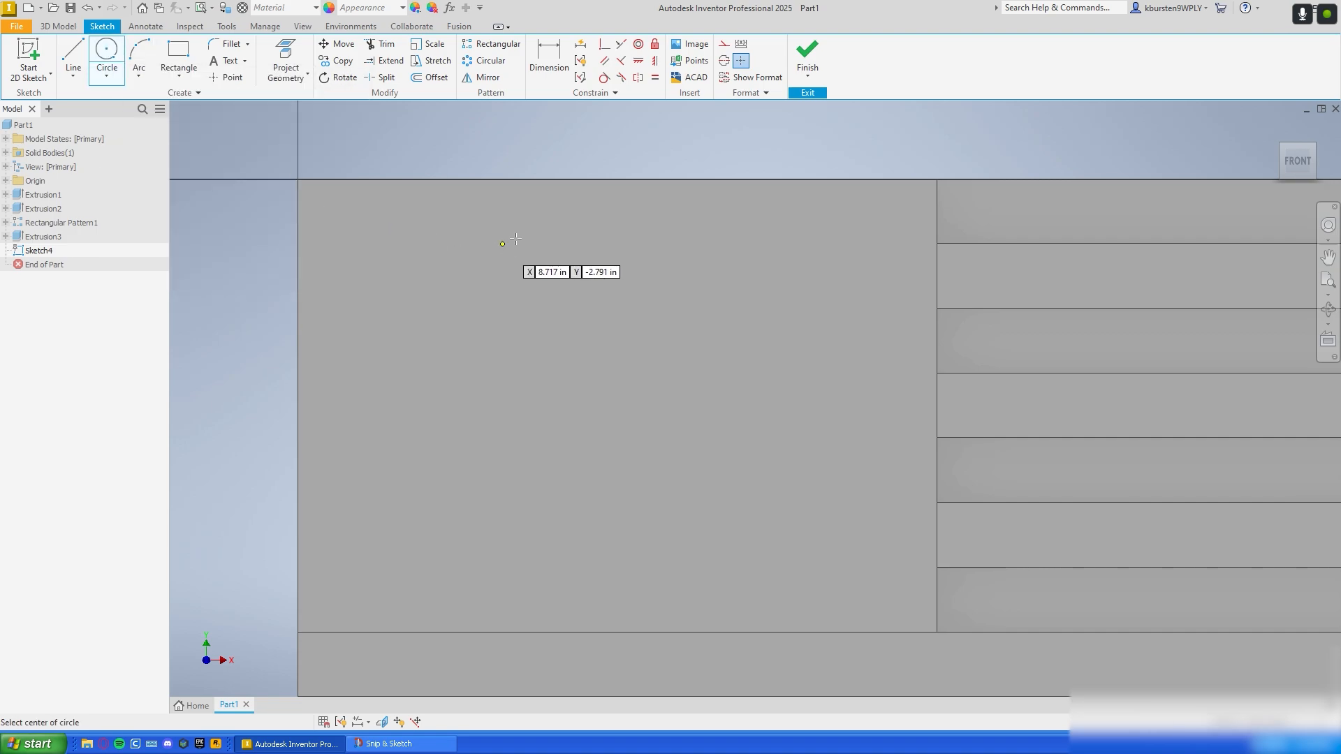
{"action": "left_click", "coordinate": [113, 54]}
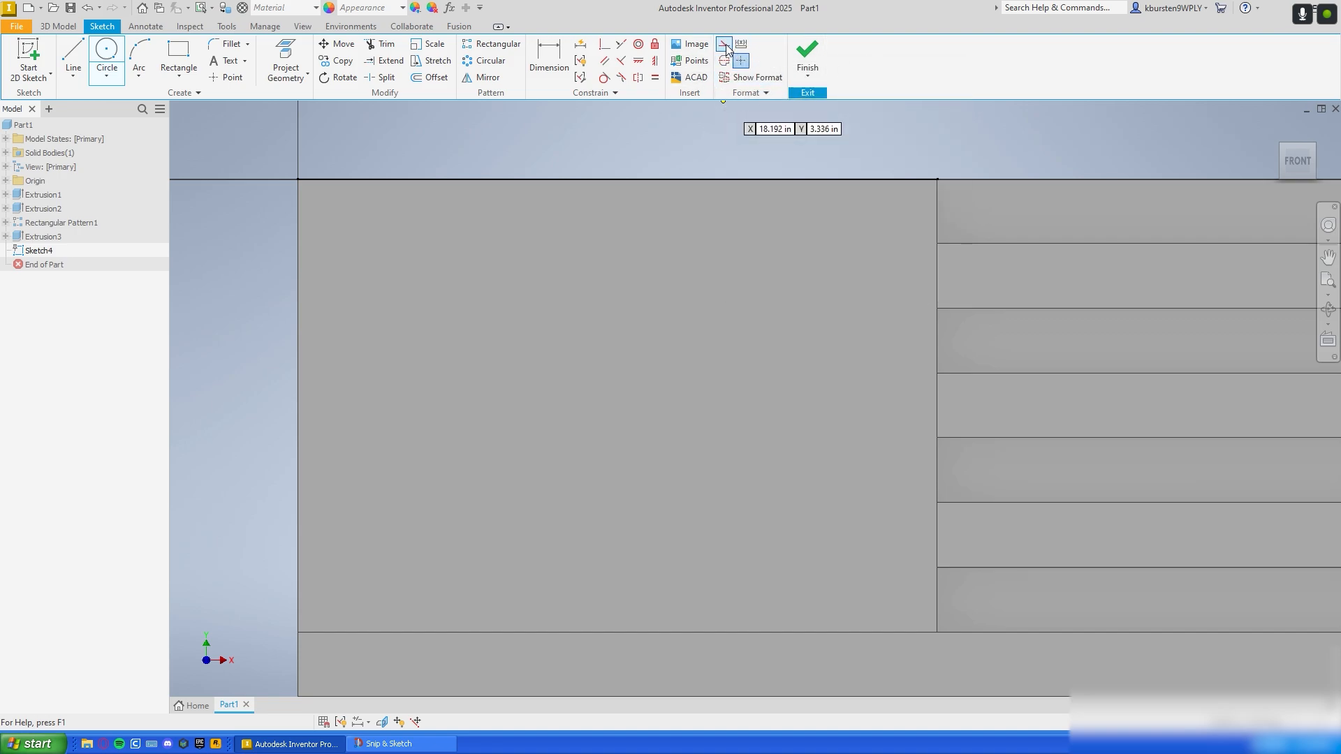
{"action": "left_click", "coordinate": [724, 46]}
{"action": "left_click", "coordinate": [601, 248]}
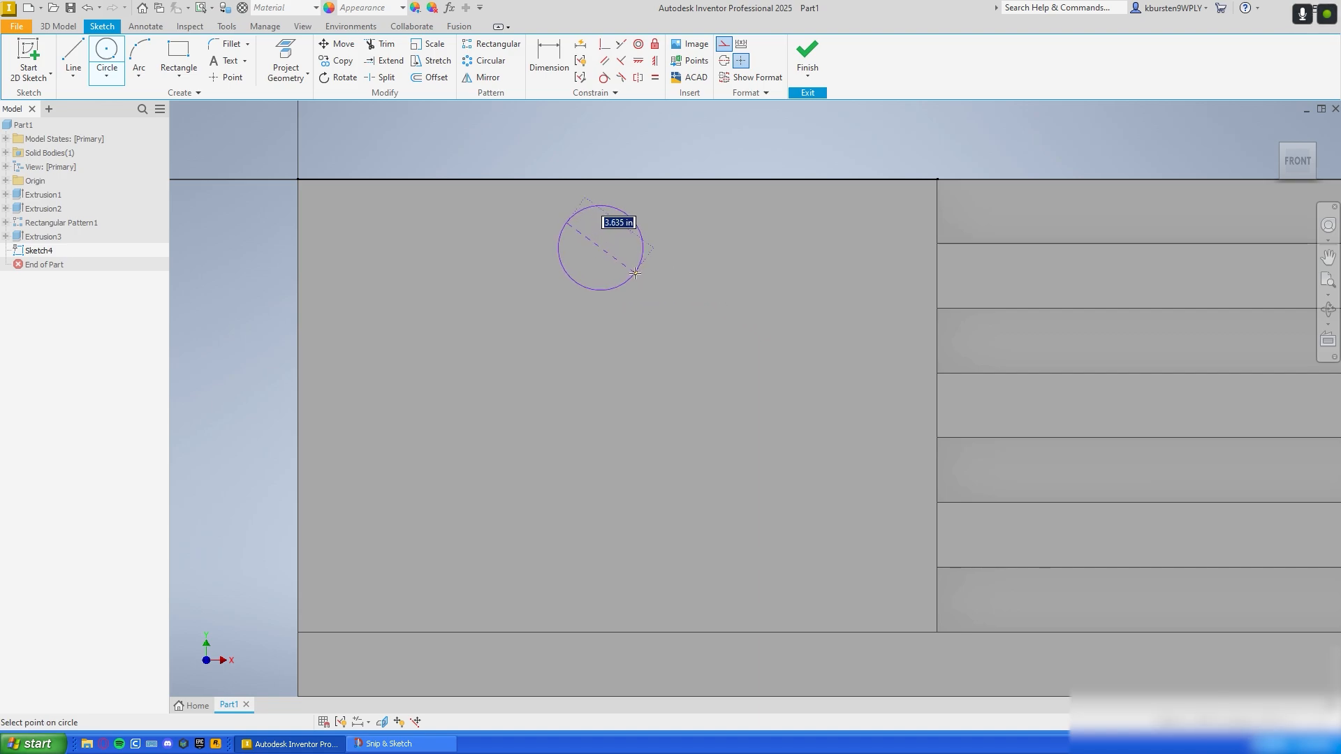
{"action": "key", "text": "Return"}
Step: Sketch the star's first four lines from the circle's top point through the upper-left tip to the lower-left tip, with tips on the circle
{"action": "scroll", "coordinate": [617, 229], "scroll_direction": "down", "scroll_amount": 4}
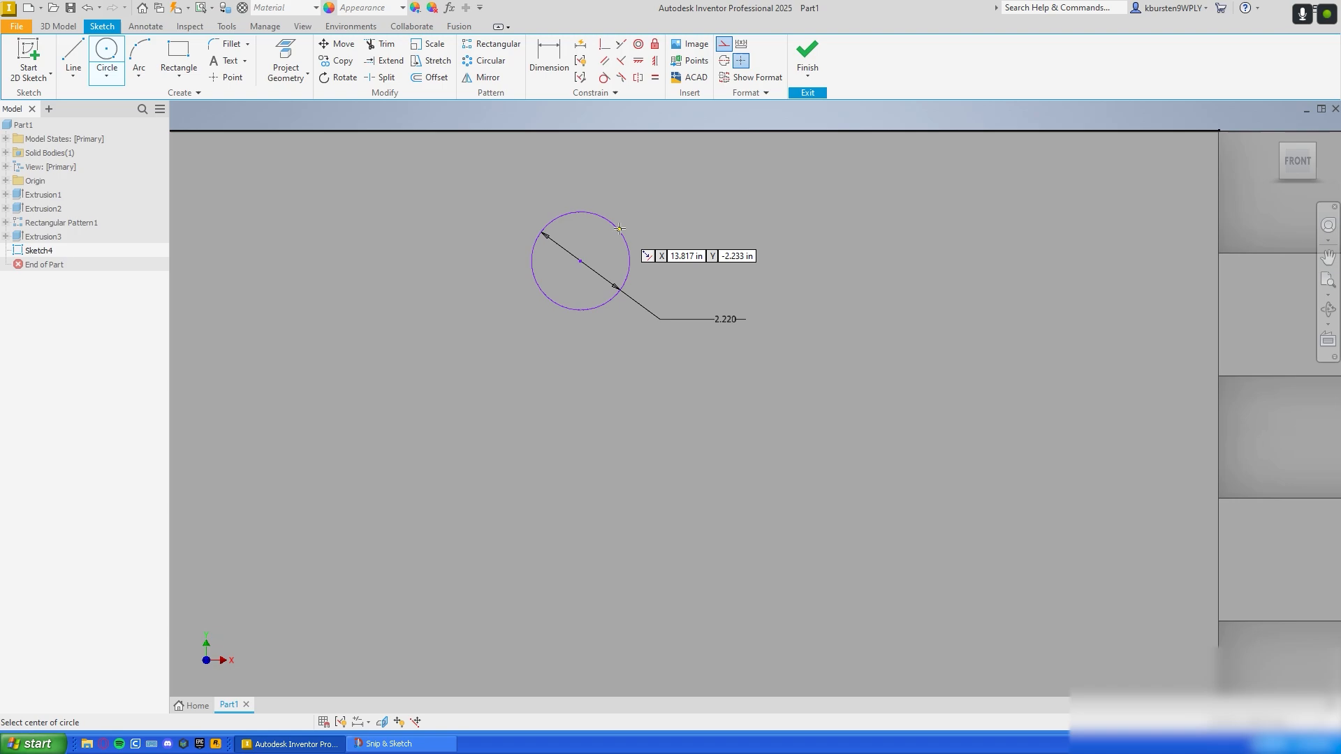
{"action": "middle_click_drag", "start_coordinate": [716, 255], "coordinate": [776, 280]}
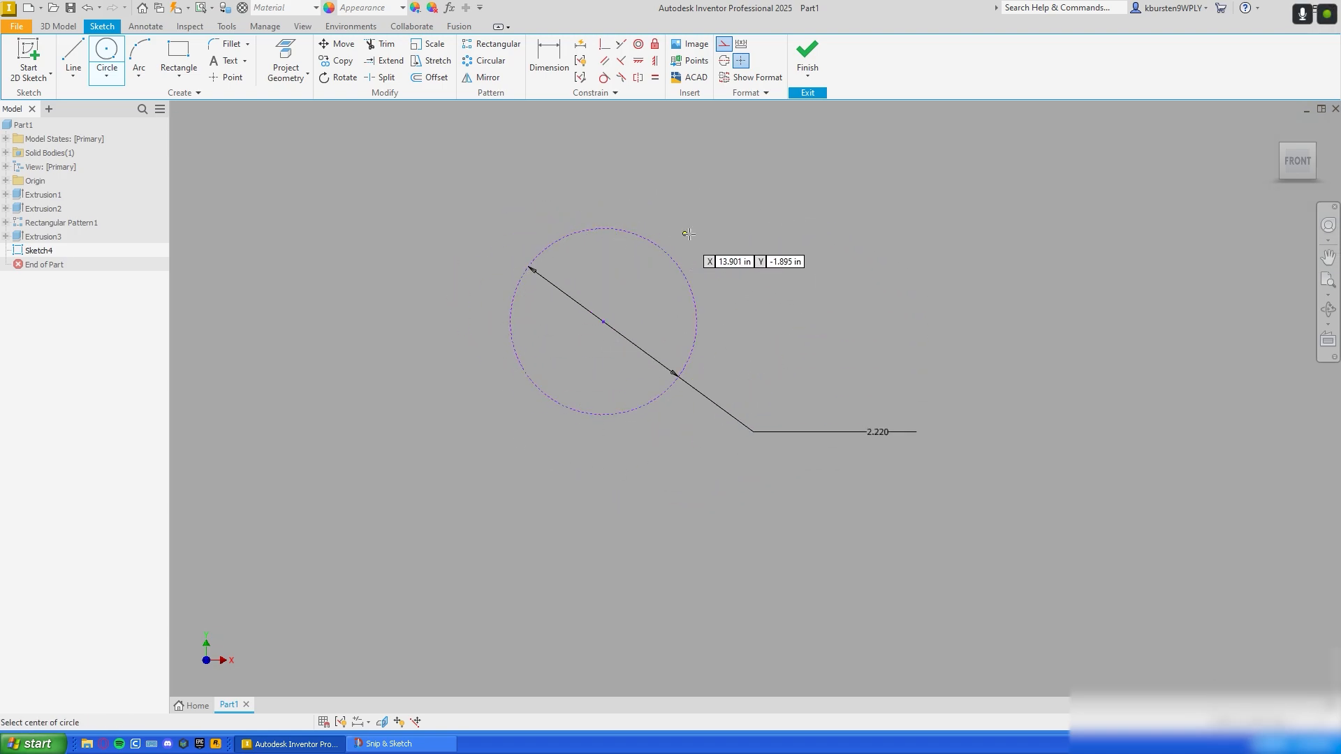
{"action": "middle_click_drag", "start_coordinate": [776, 285], "coordinate": [792, 281]}
{"action": "middle_click_drag", "start_coordinate": [716, 212], "coordinate": [755, 256]}
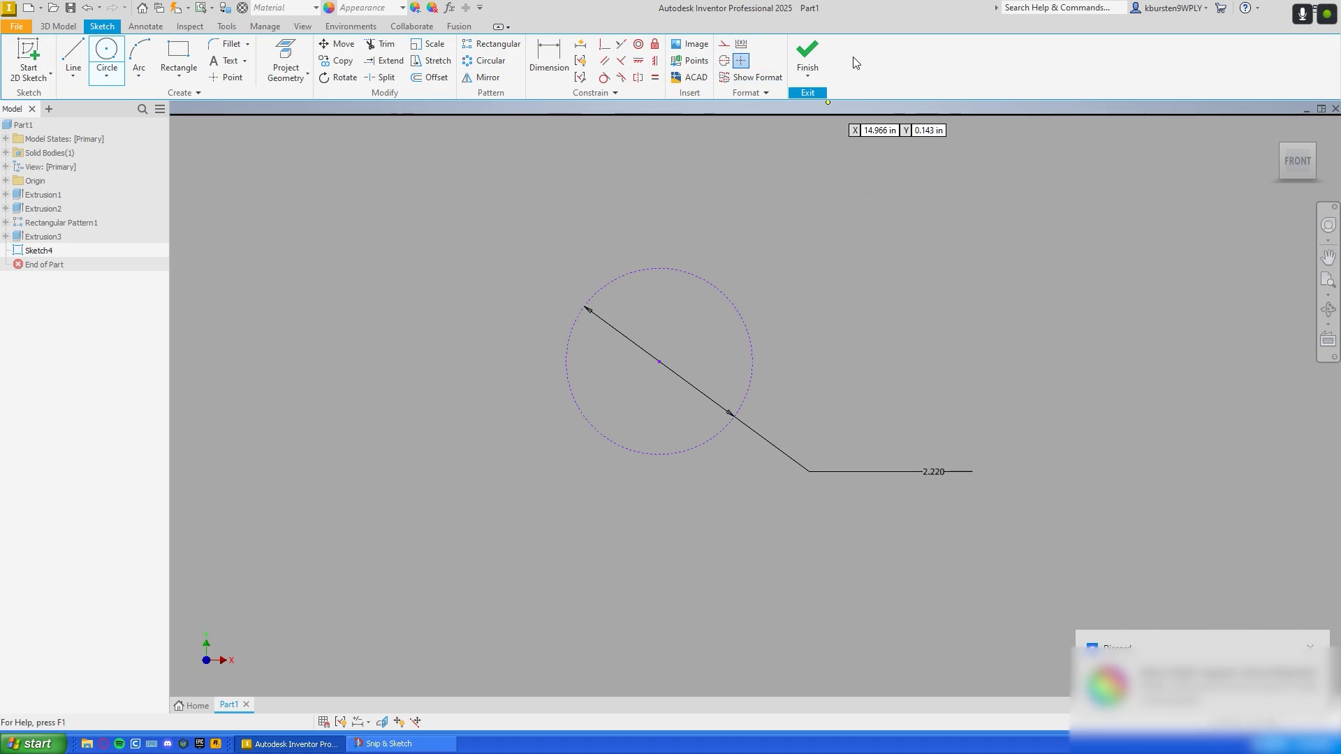
{"action": "left_click", "coordinate": [77, 55]}
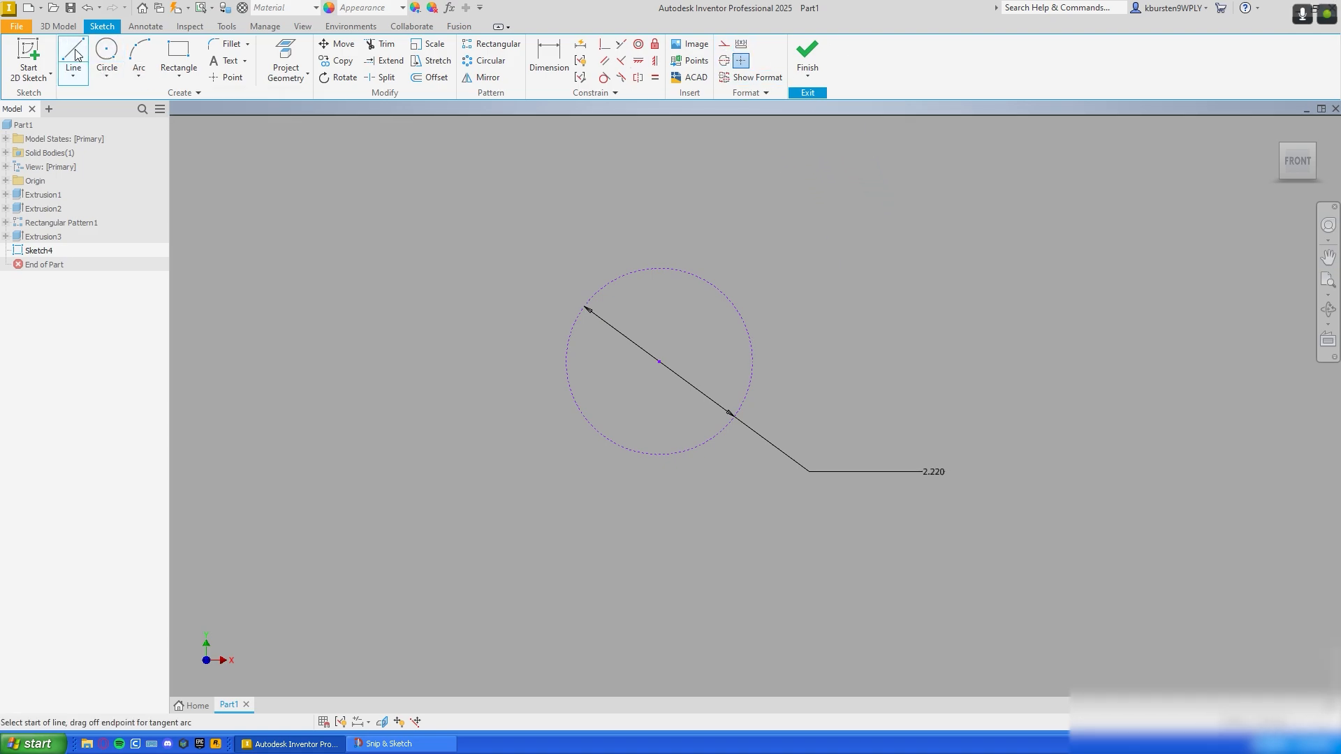
{"action": "scroll", "coordinate": [768, 321], "scroll_direction": "down", "scroll_amount": 3}
{"action": "middle_click_drag", "start_coordinate": [751, 344], "coordinate": [881, 290]}
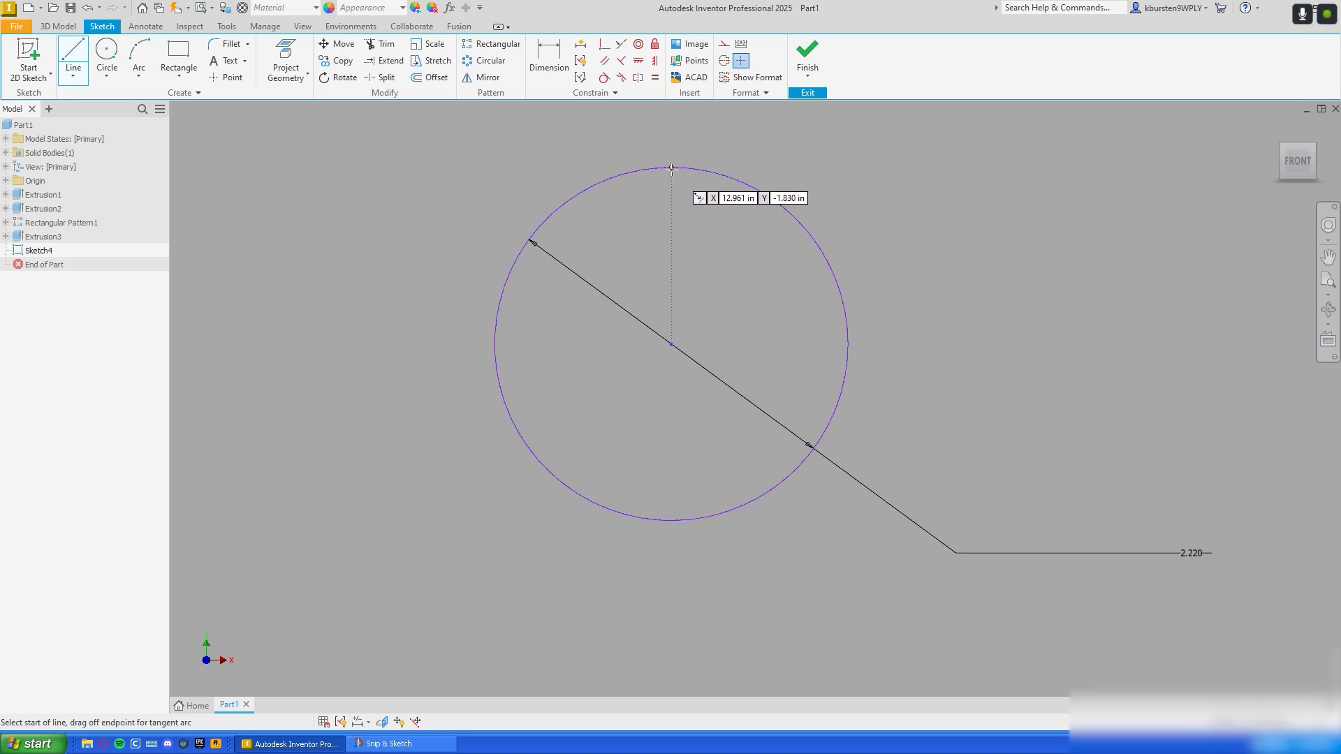
{"action": "left_click", "coordinate": [671, 168]}
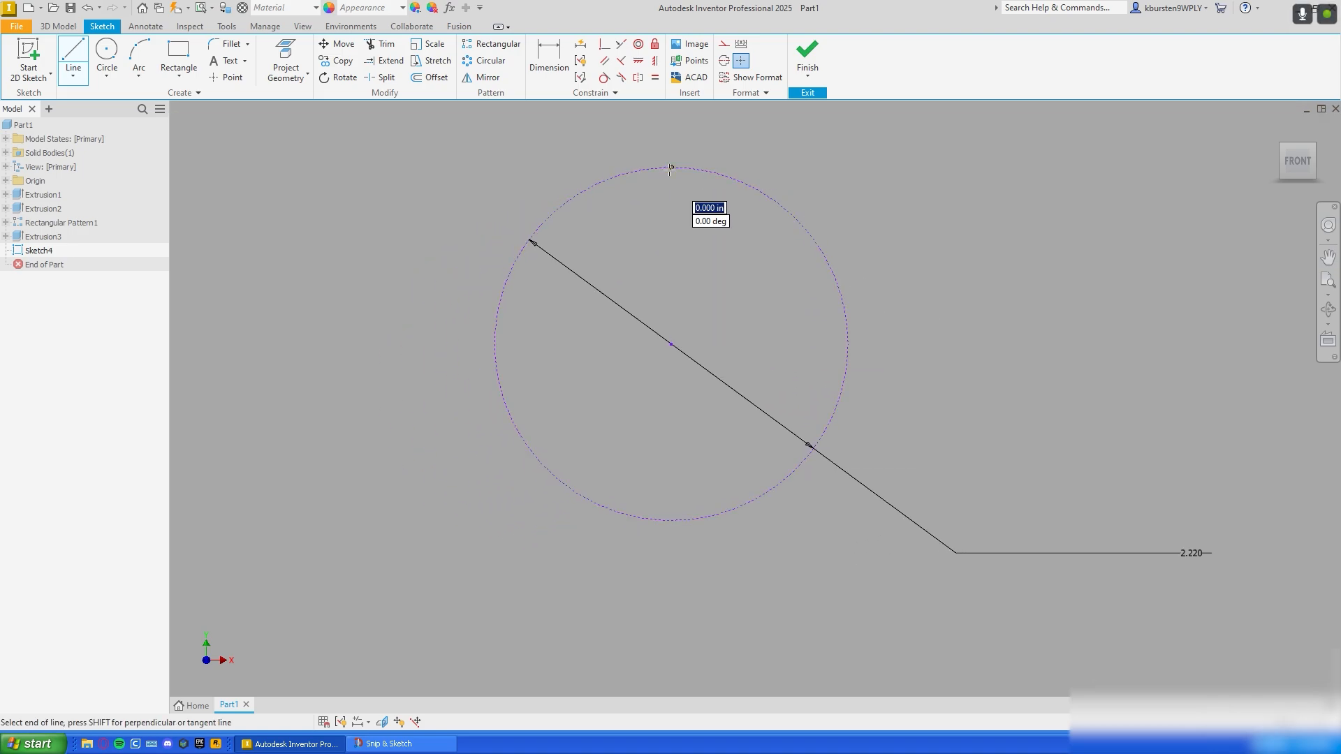
{"action": "left_click", "coordinate": [634, 289]}
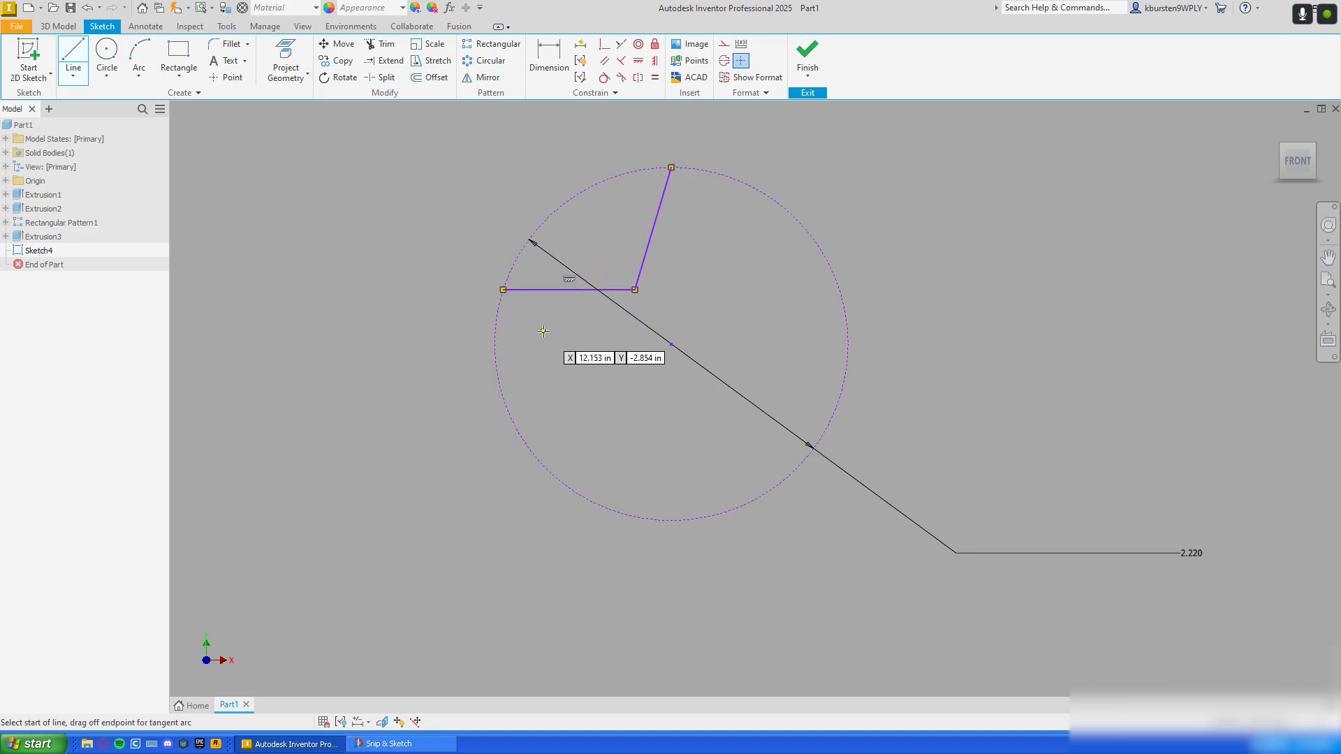
{"action": "left_click", "coordinate": [503, 290]}
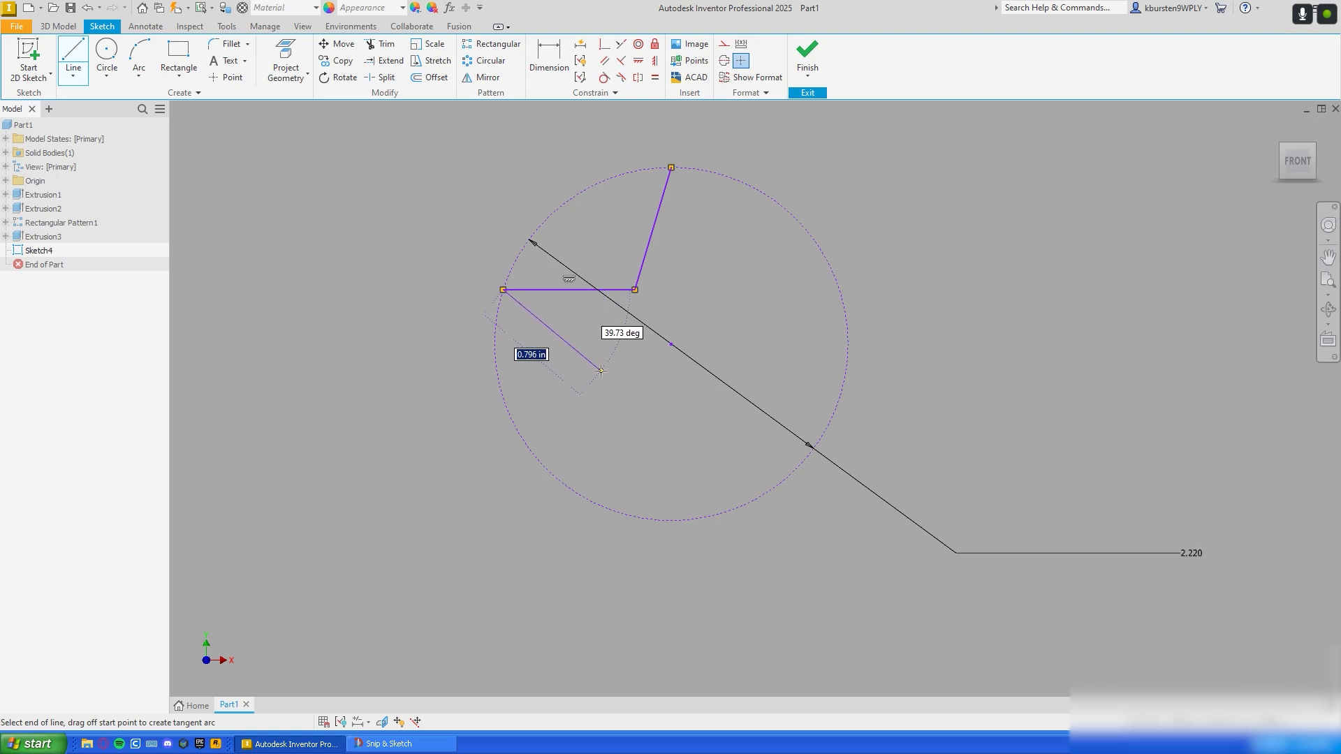
{"action": "left_click", "coordinate": [602, 371]}
{"action": "left_click", "coordinate": [543, 463]}
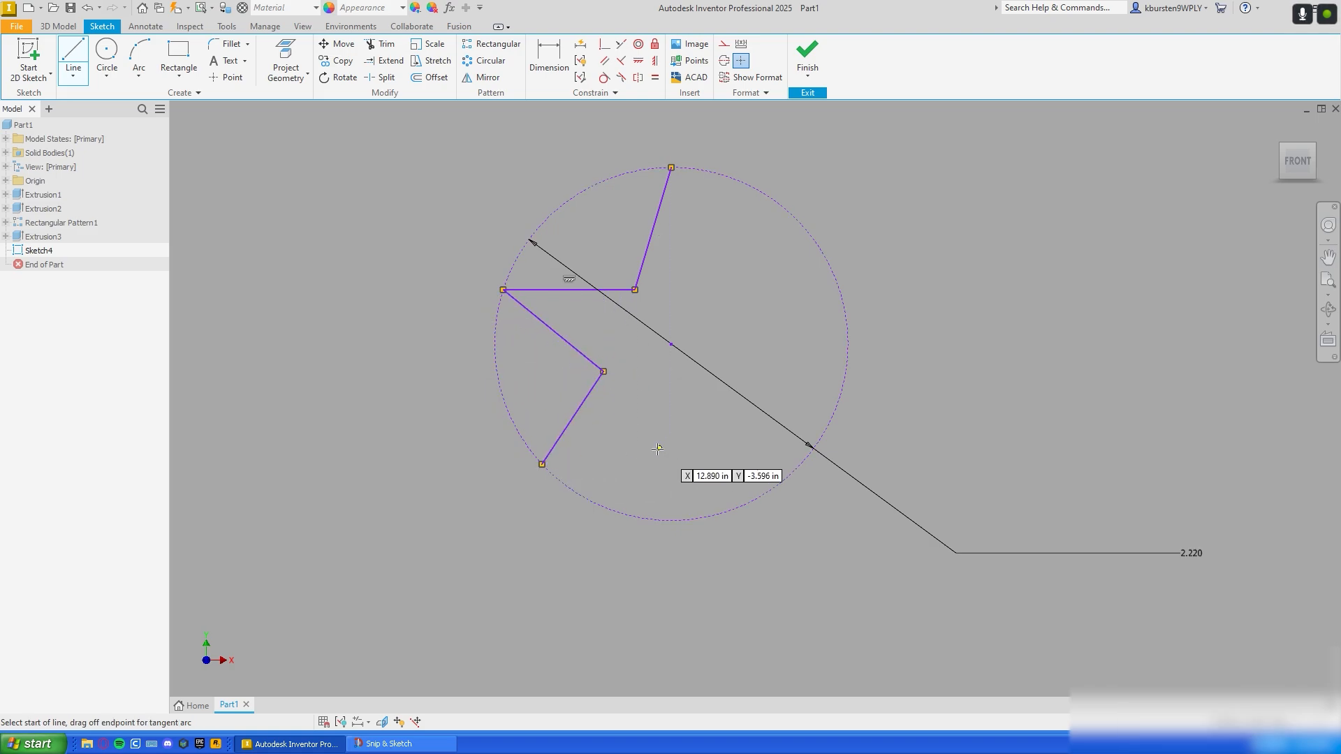
Step: Complete the five-pointed star with six lines from the lower-left tip through the lower-right and right tips back to the circle's top point
{"action": "left_click", "coordinate": [674, 395]}
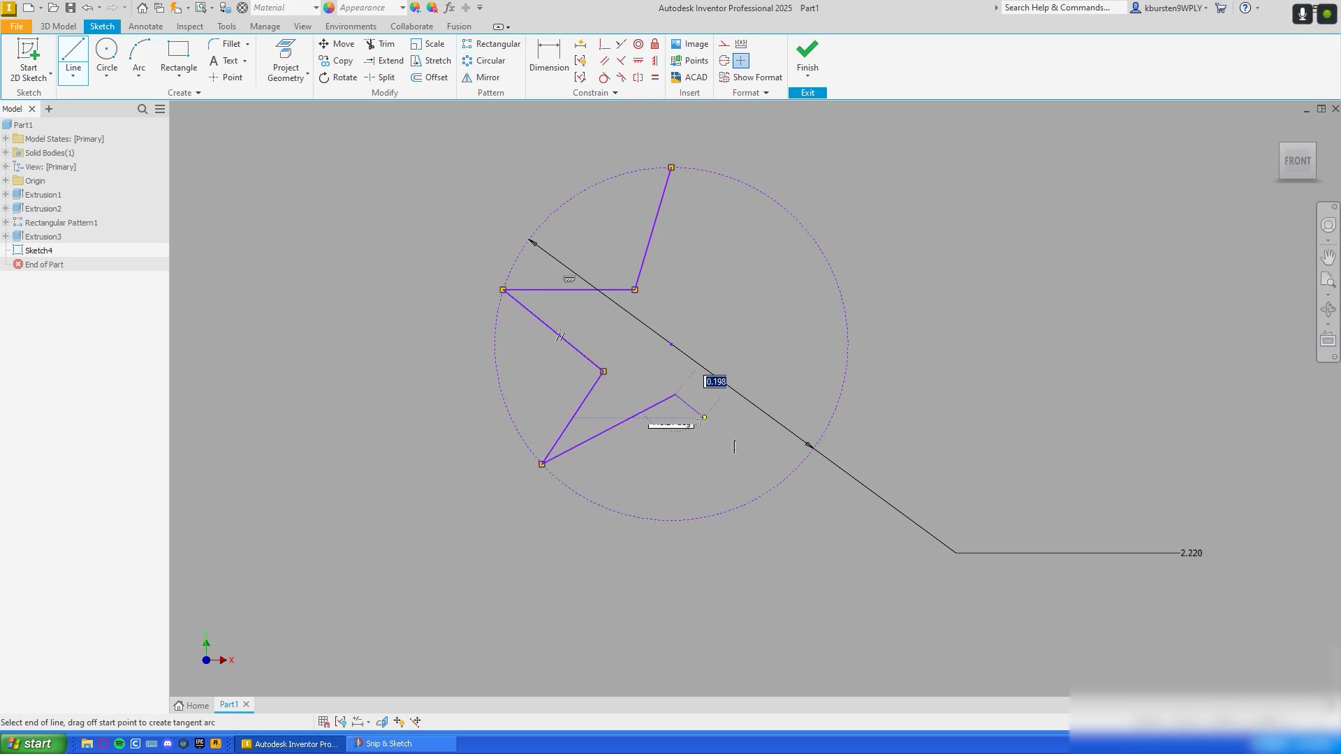
{"action": "double_click", "coordinate": [783, 480]}
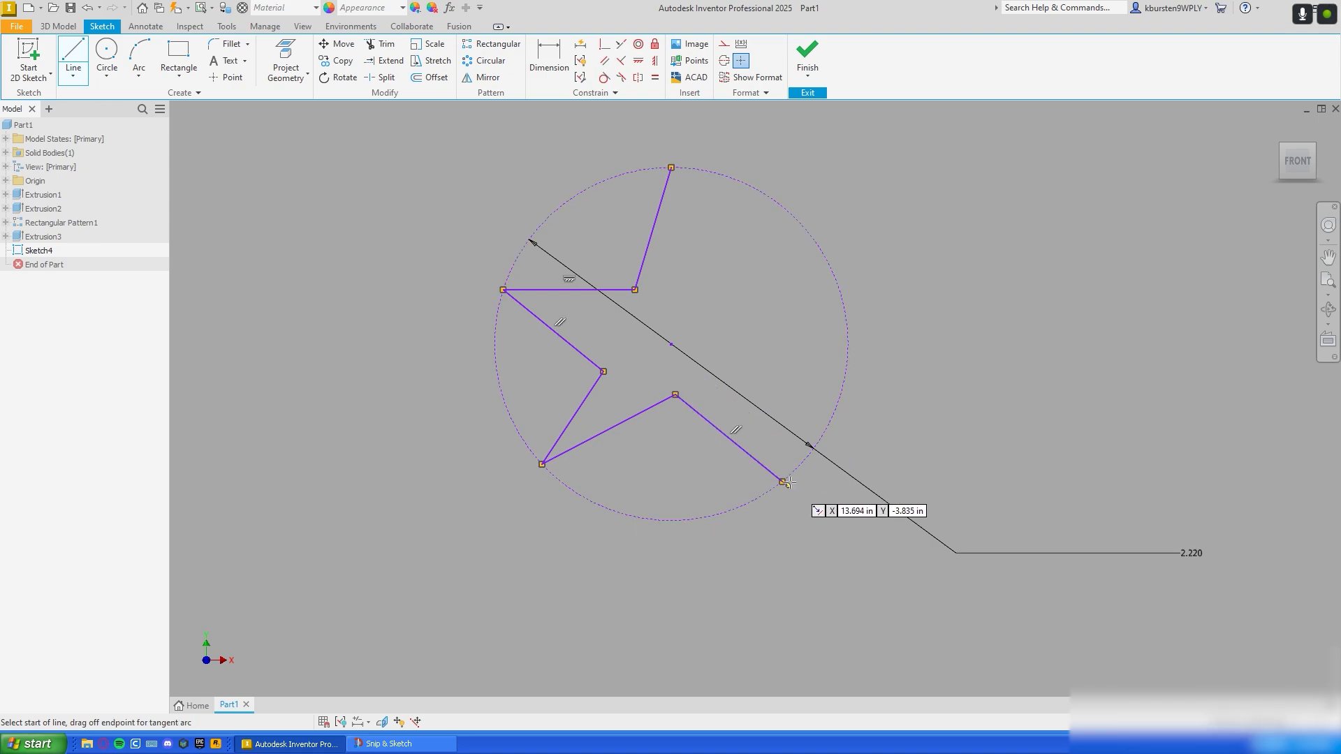
{"action": "left_click", "coordinate": [783, 480]}
{"action": "left_click", "coordinate": [738, 362]}
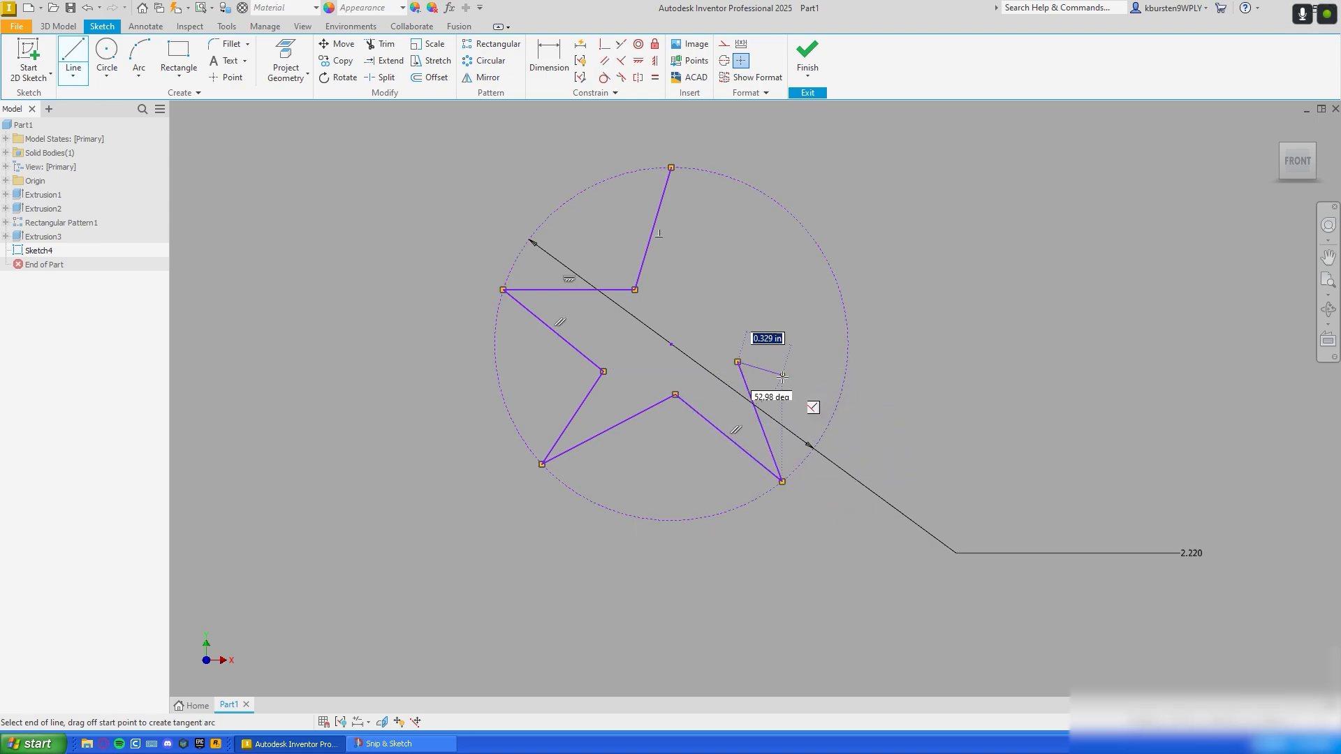
{"action": "double_click", "coordinate": [847, 362]}
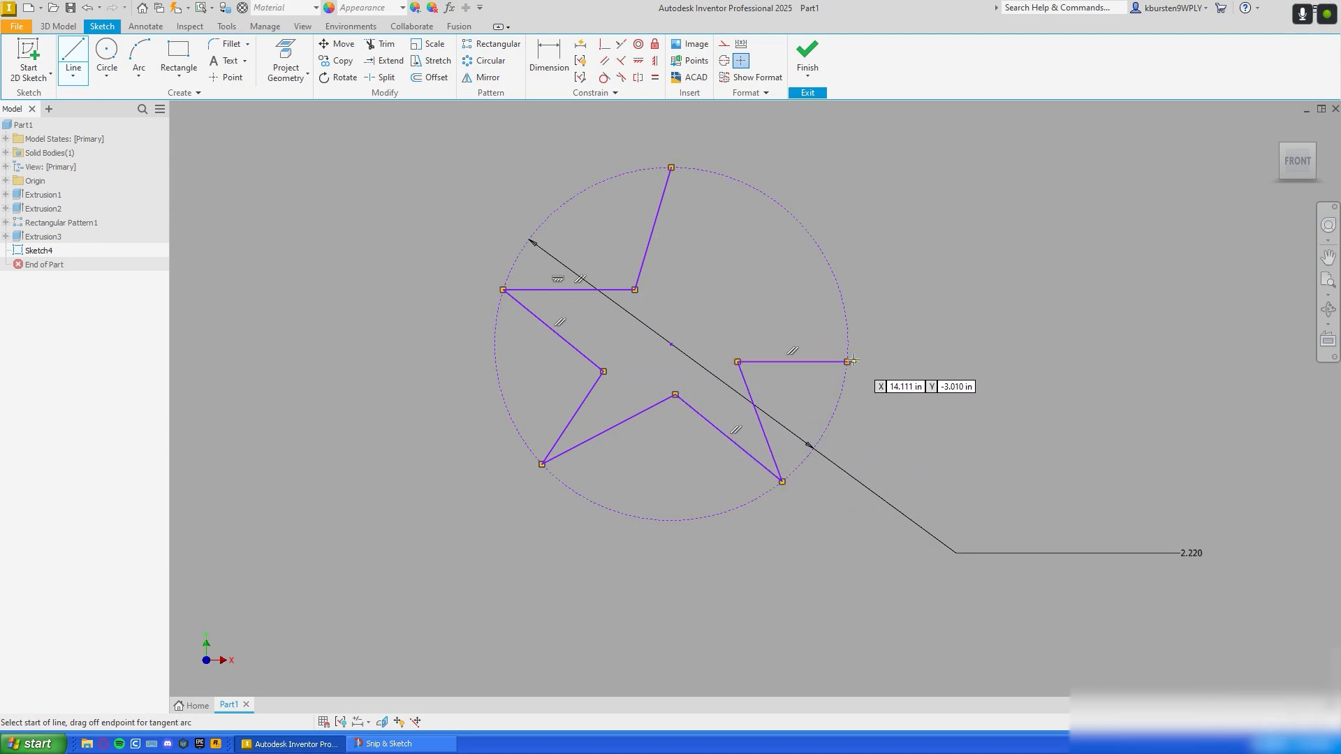
{"action": "left_click", "coordinate": [847, 362]}
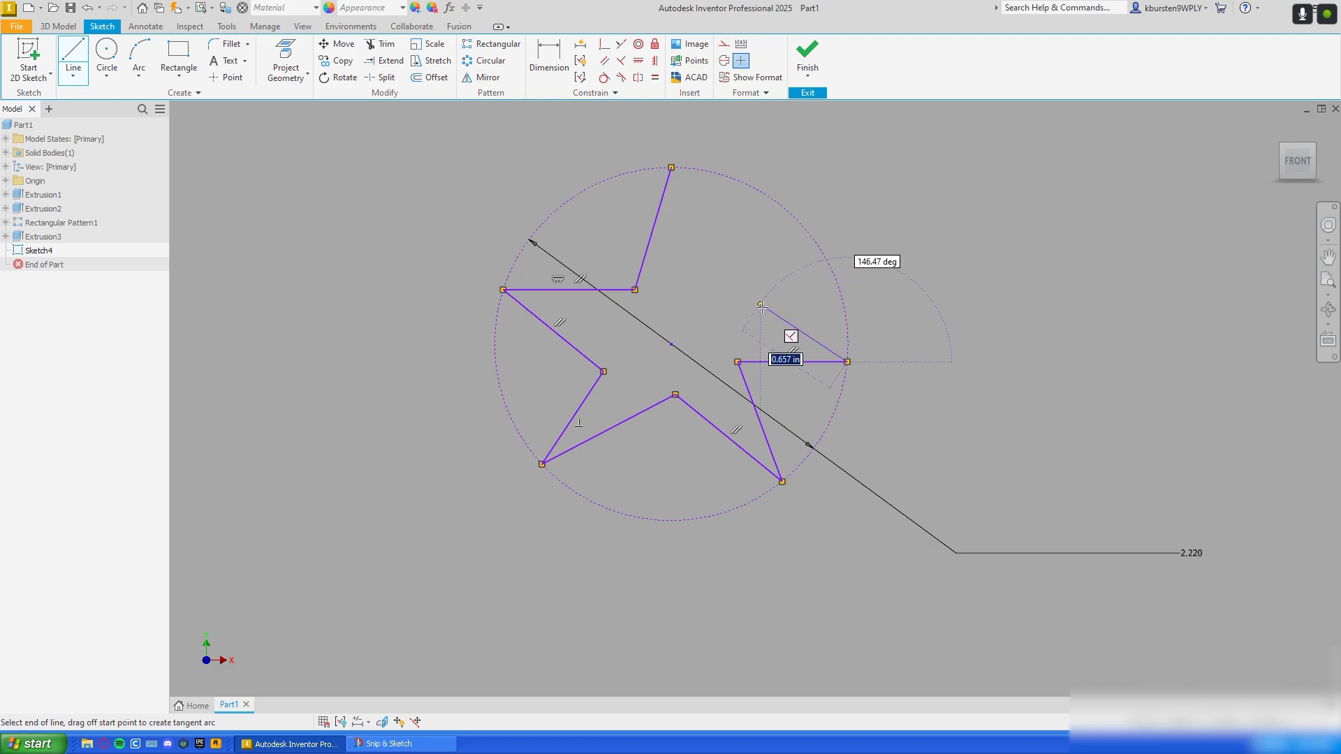
{"action": "left_click", "coordinate": [719, 299]}
{"action": "left_click", "coordinate": [672, 168]}
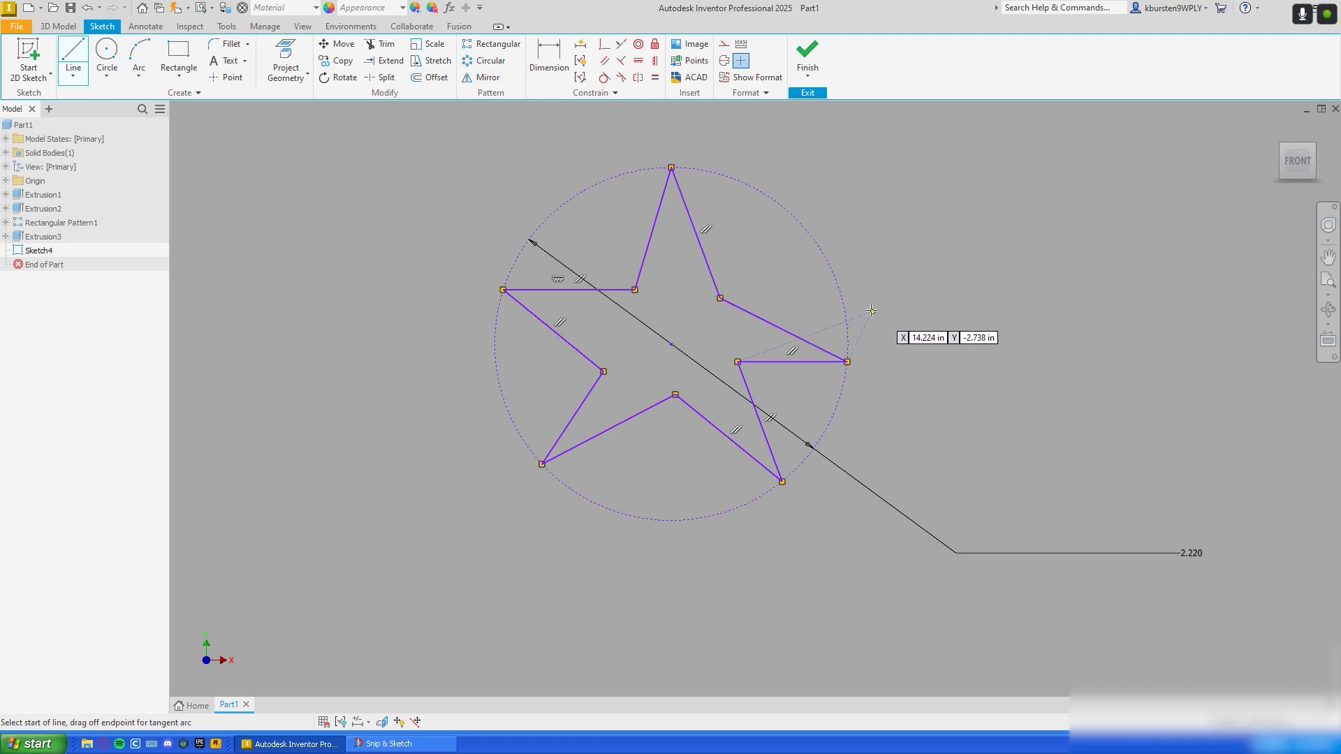
Step: Sketch construction lines from the circle's centre to the star's lower-left and lower-right tips
{"action": "scroll", "coordinate": [757, 307], "scroll_direction": "up", "scroll_amount": 3}
{"action": "mouse_move", "coordinate": [763, 311]}
{"action": "middle_mouse_down"}
{"action": "mouse_move", "coordinate": [770, 364]}
{"action": "mouse_move", "coordinate": [773, 306]}
{"action": "mouse_move", "coordinate": [746, 297]}
{"action": "middle_mouse_up"}
{"action": "scroll", "coordinate": [778, 353], "scroll_direction": "down", "scroll_amount": 3}
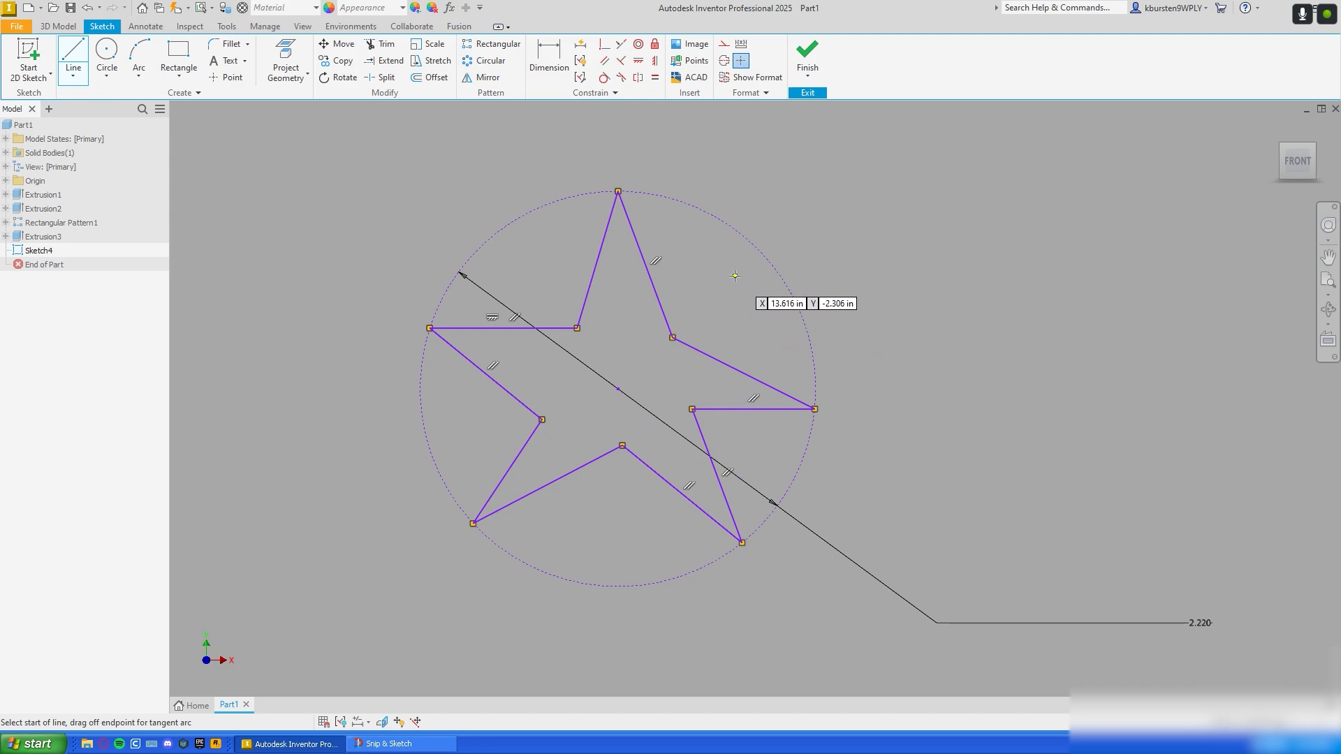
{"action": "key", "text": "d"}
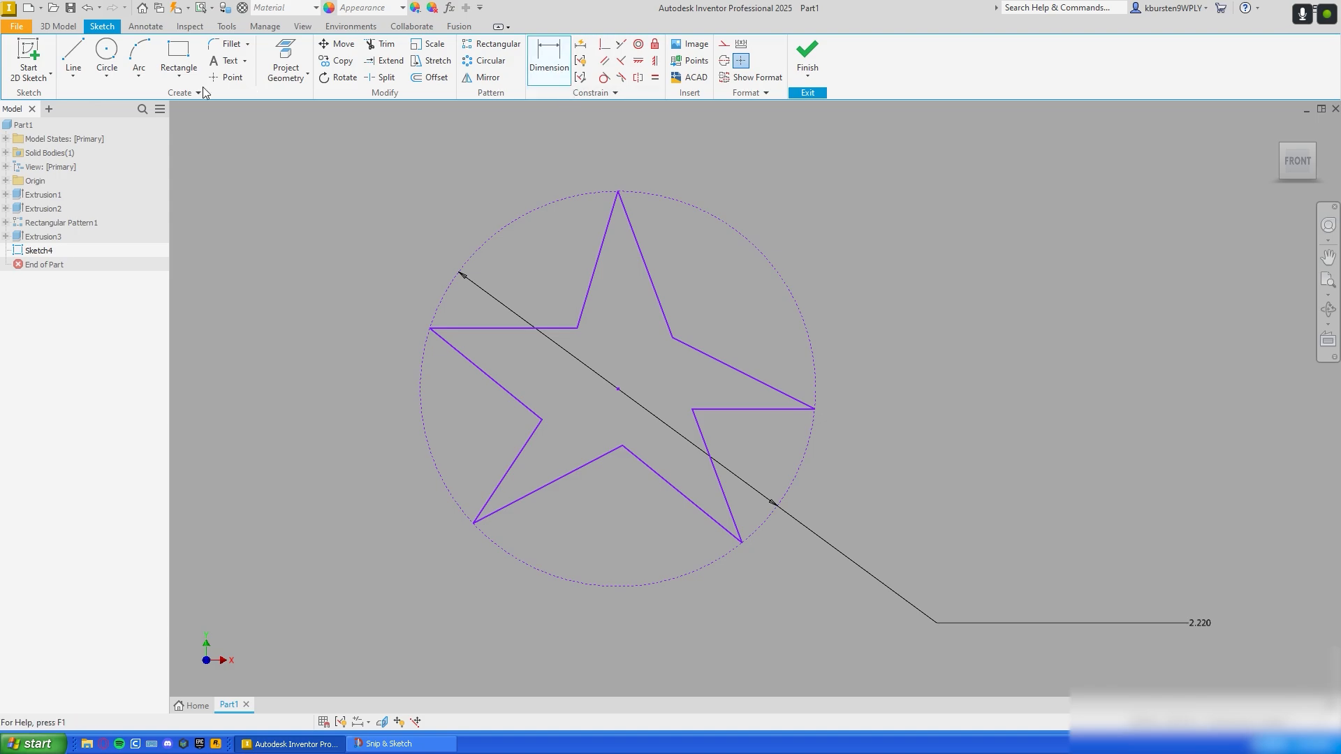
{"action": "left_click", "coordinate": [75, 55]}
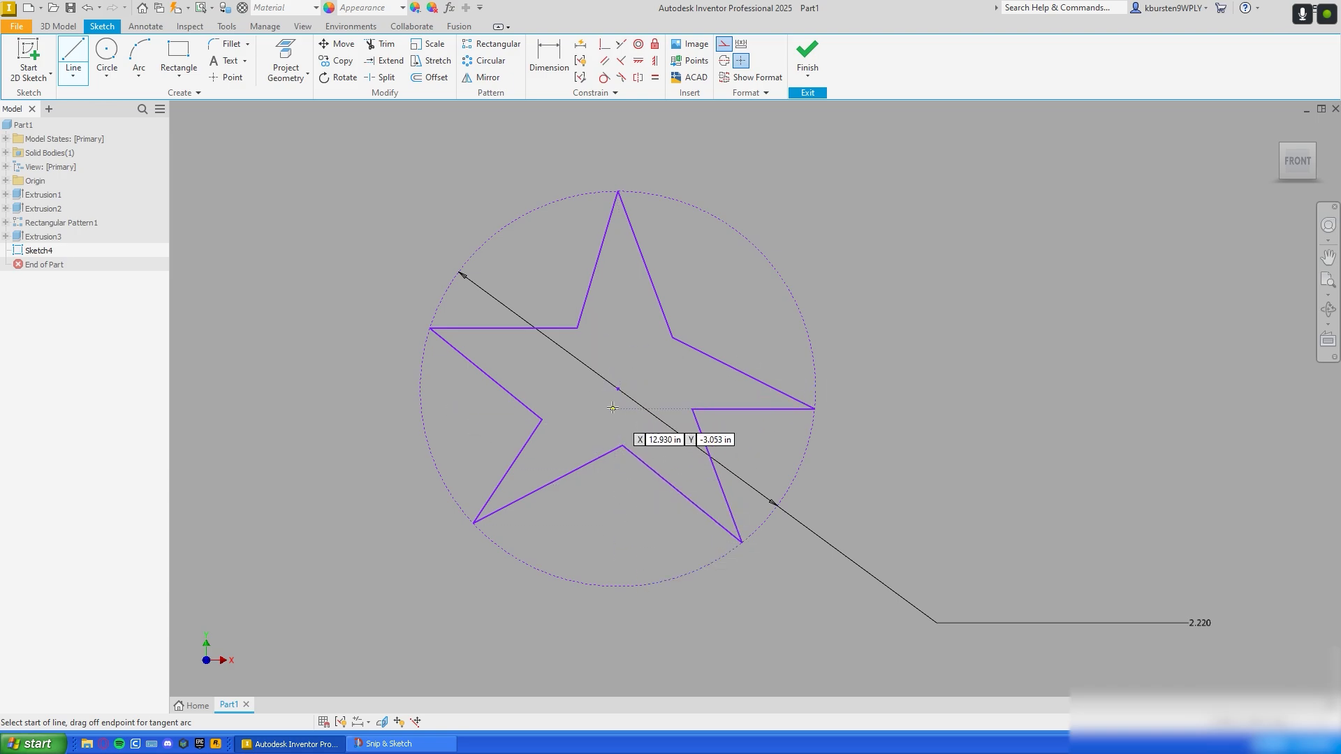
{"action": "left_click", "coordinate": [618, 390]}
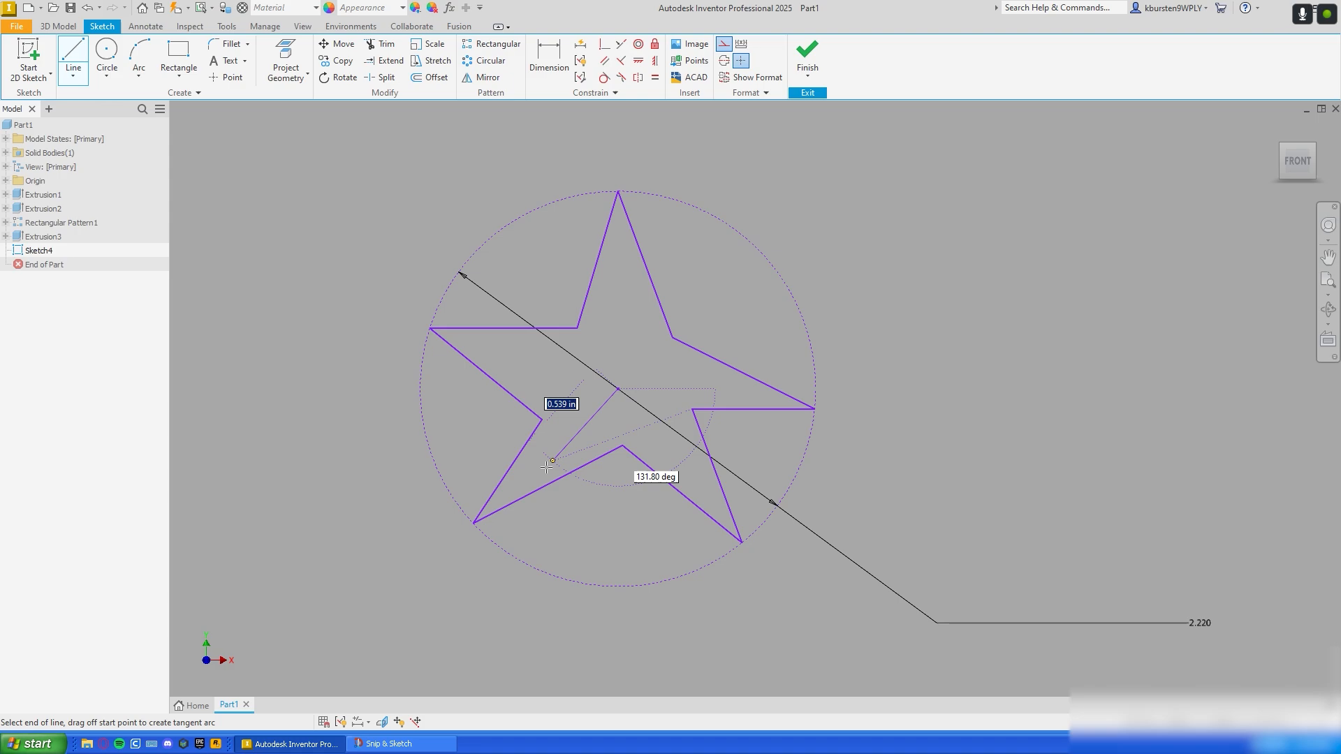
{"action": "left_click", "coordinate": [473, 524]}
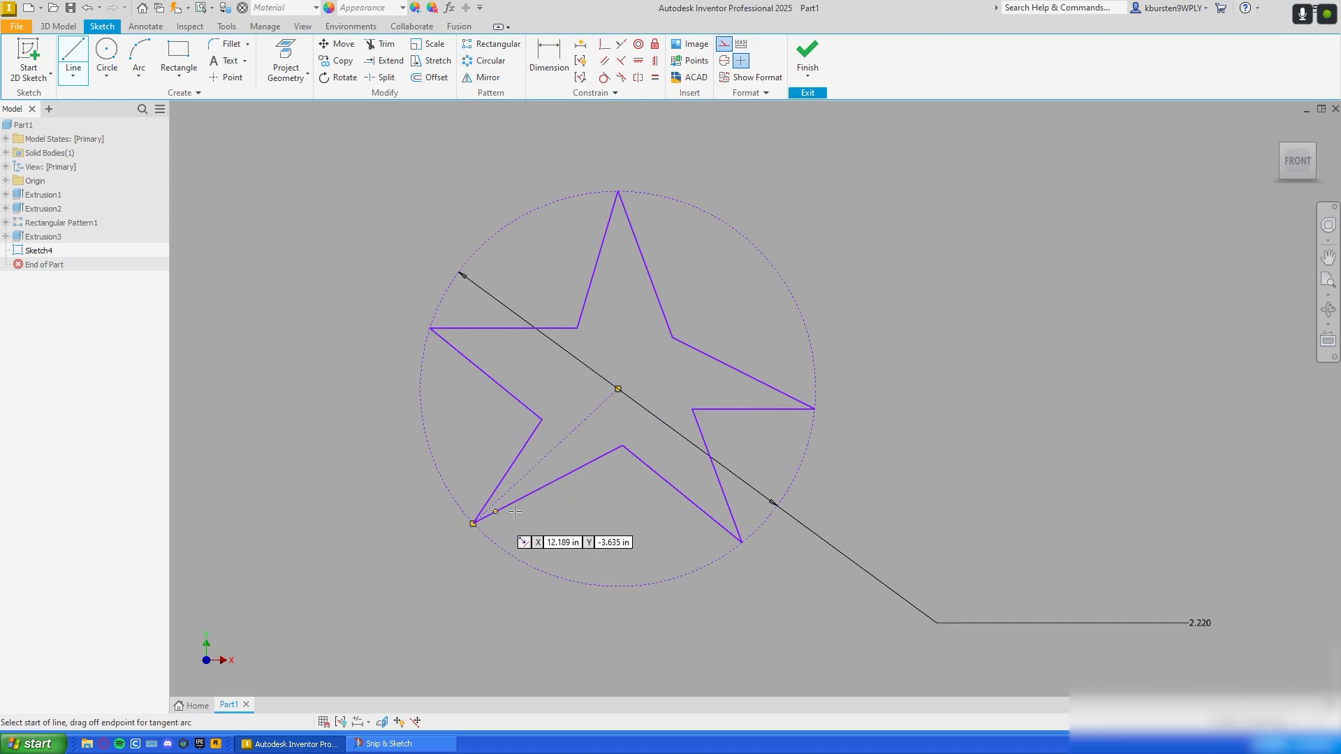
{"action": "left_click", "coordinate": [618, 389]}
{"action": "left_click", "coordinate": [743, 543]}
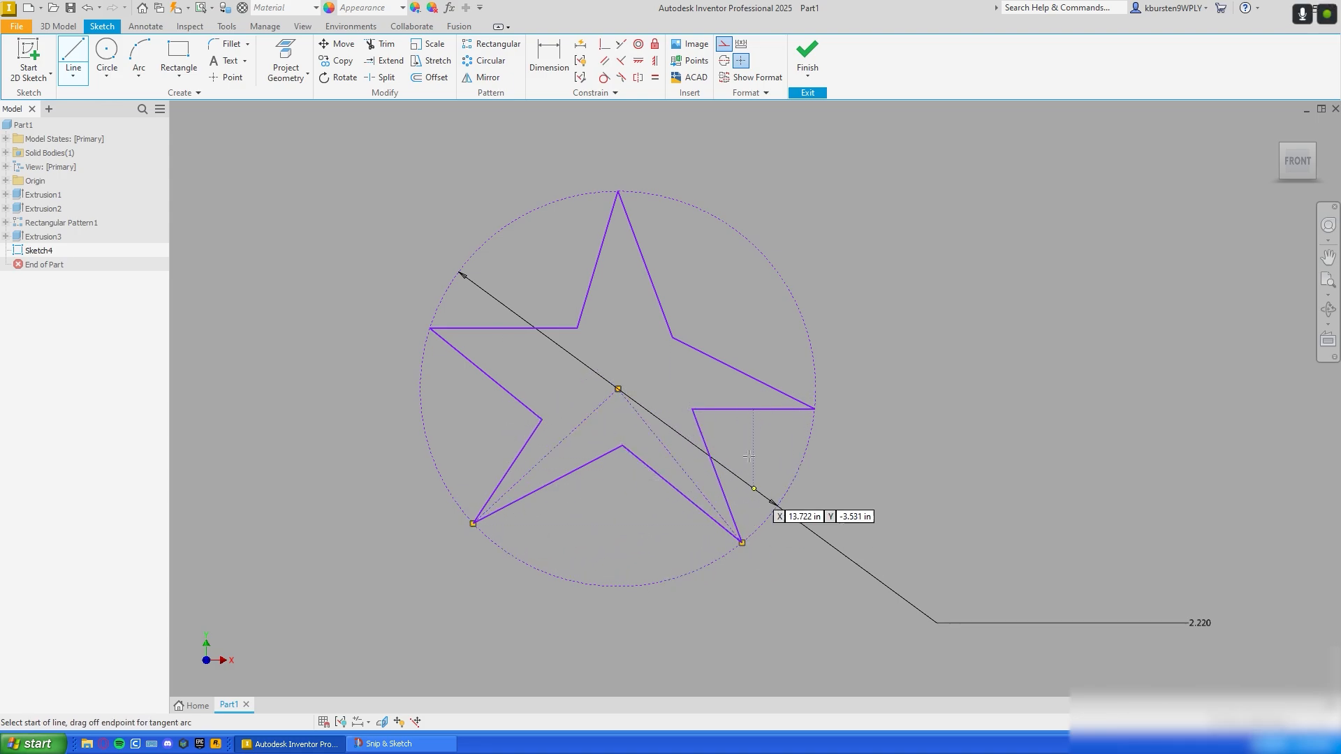
Step: Sketch three more construction lines from the circle's centre to the star's right, top and upper-left tips
{"action": "left_click", "coordinate": [619, 389]}
{"action": "left_click", "coordinate": [815, 409]}
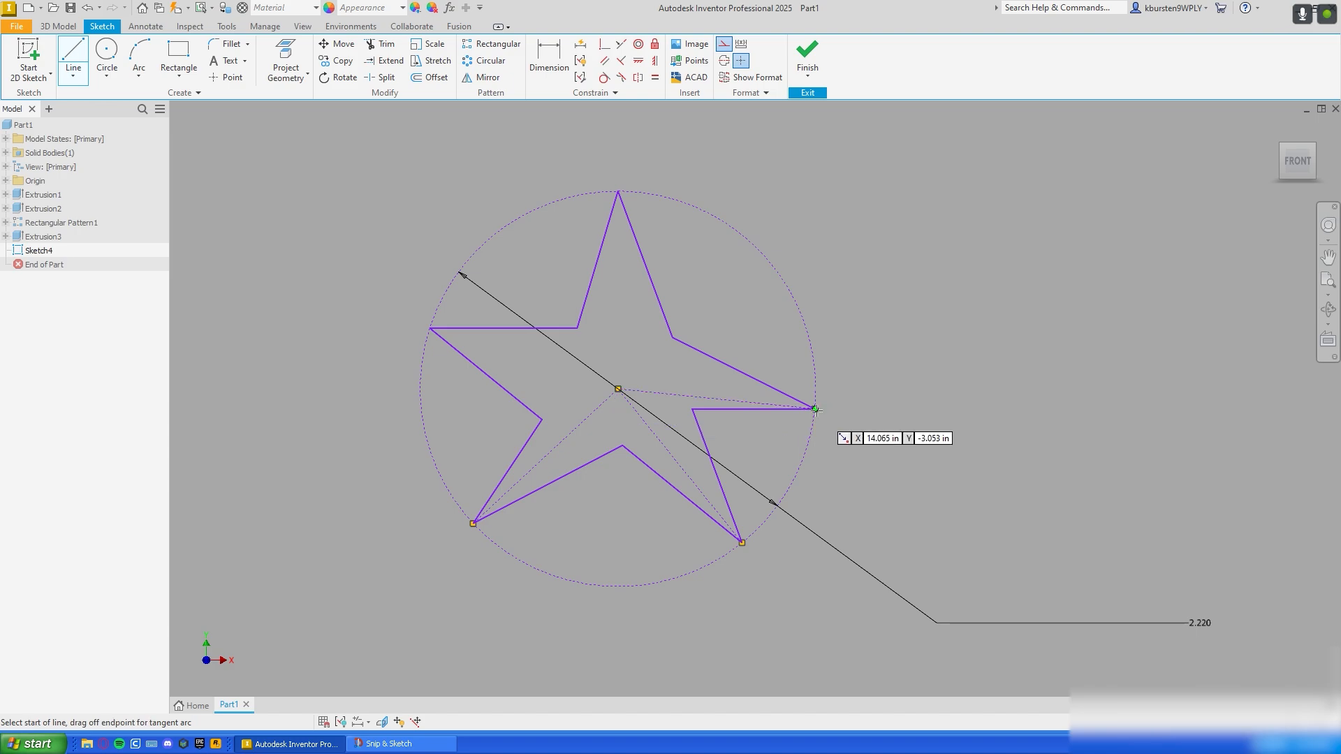
{"action": "left_click", "coordinate": [618, 389]}
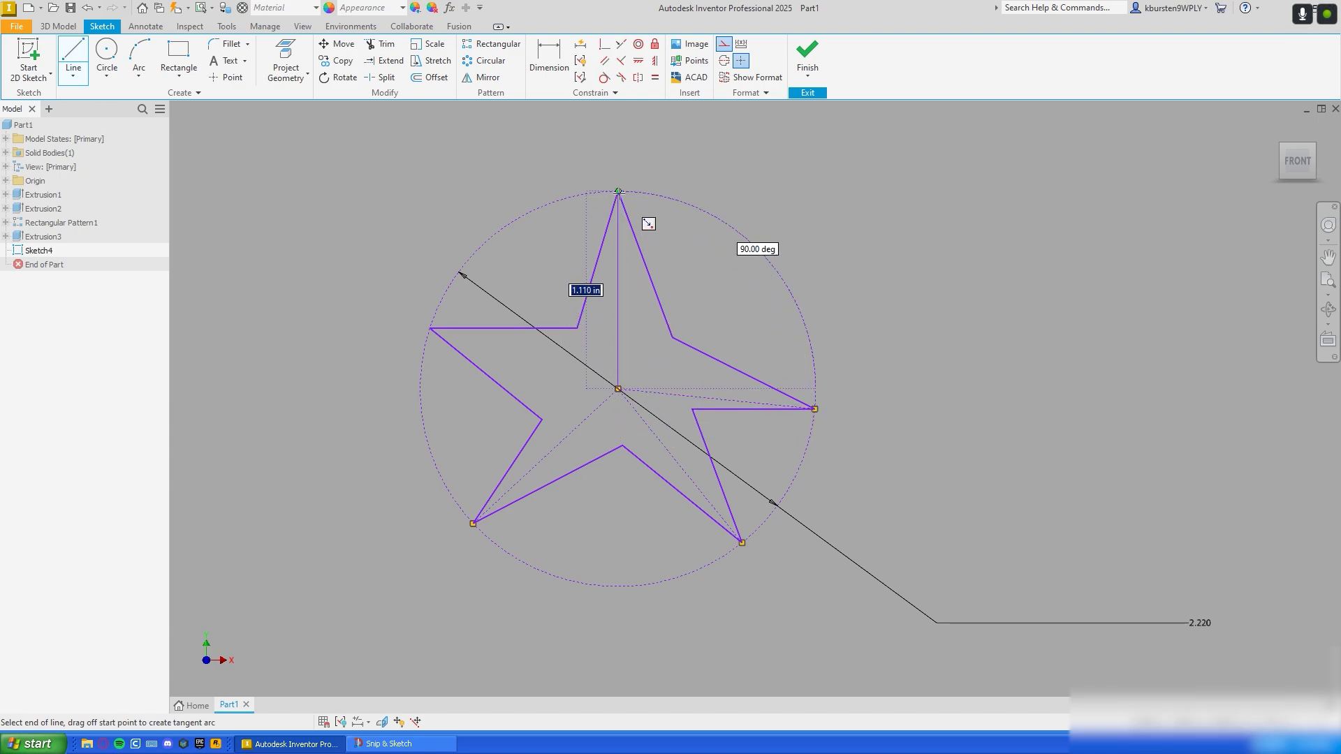
{"action": "left_click", "coordinate": [619, 192]}
{"action": "left_click", "coordinate": [618, 390]}
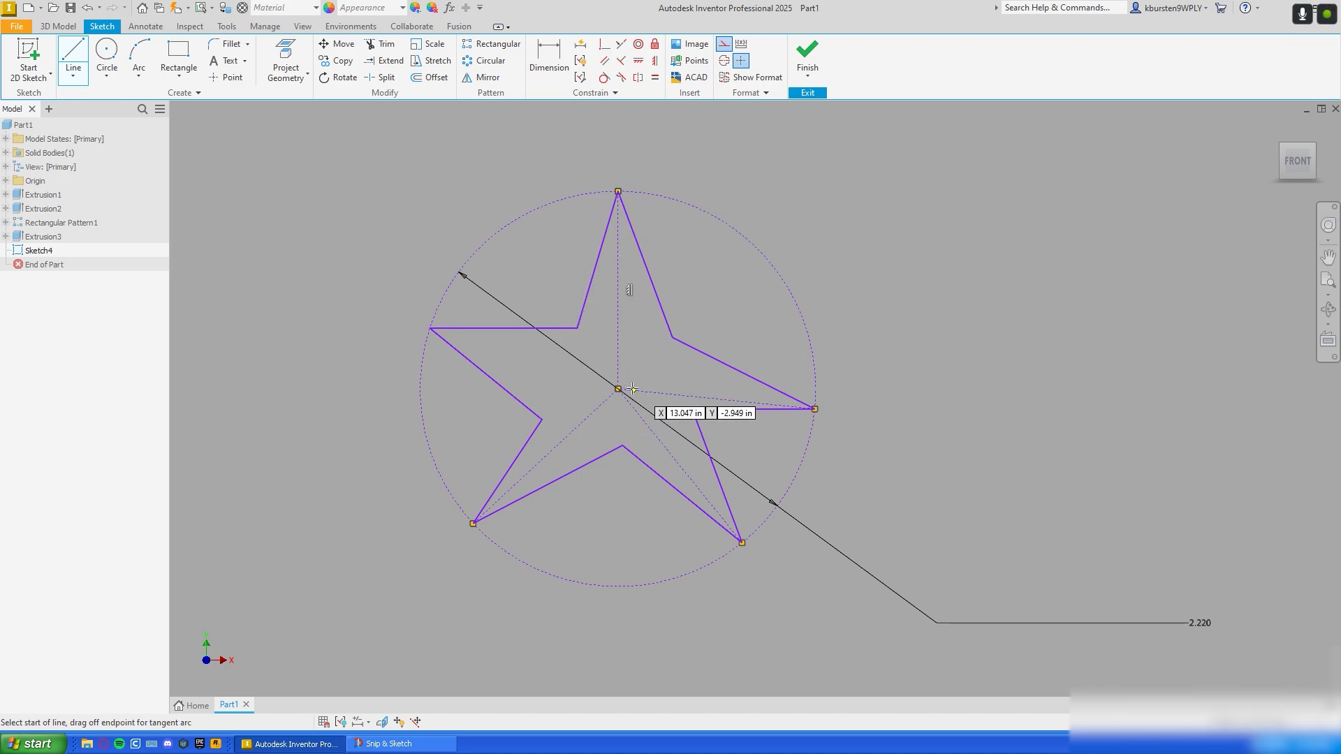
{"action": "left_click", "coordinate": [430, 329]}
Step: Dimension the angle between the vertical construction line and the one to the right tip as 72 degrees
{"action": "scroll", "coordinate": [646, 347], "scroll_direction": "up", "scroll_amount": 4}
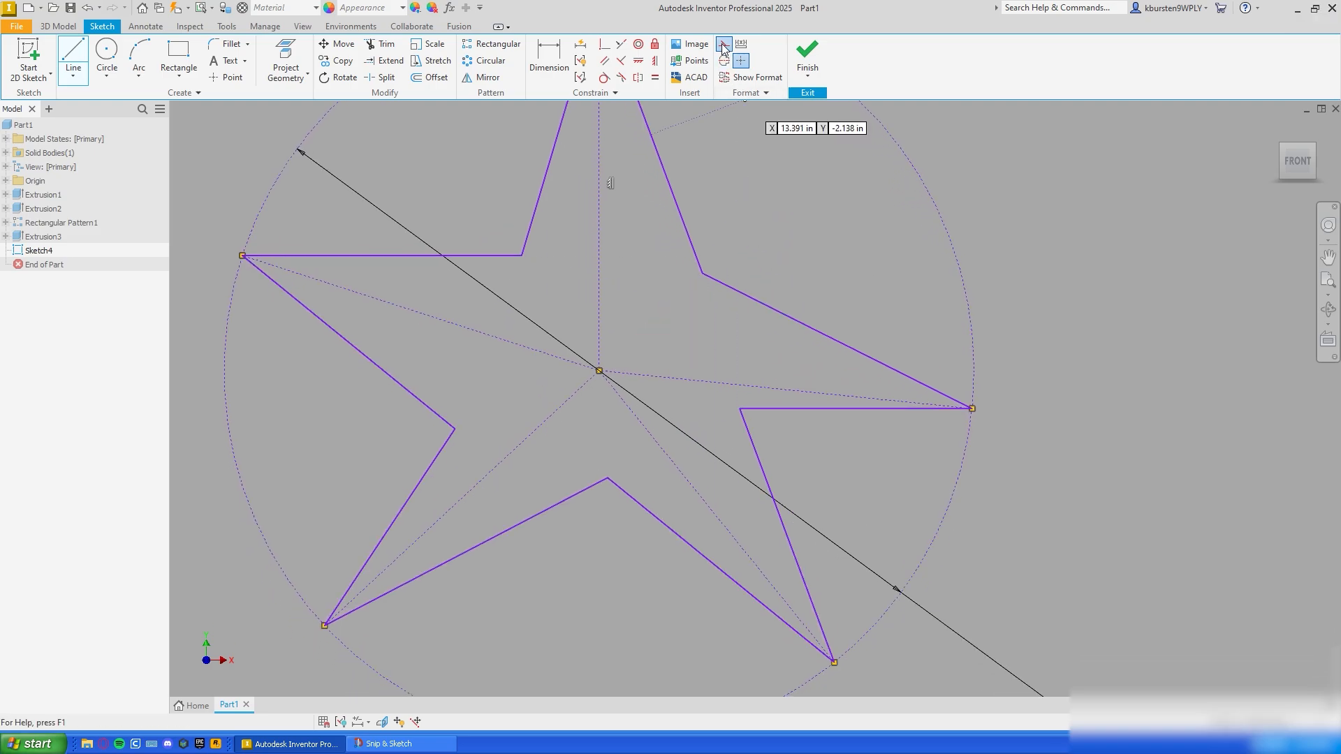
{"action": "middle_click_drag", "start_coordinate": [887, 203], "coordinate": [899, 230]}
{"action": "left_click", "coordinate": [555, 70]}
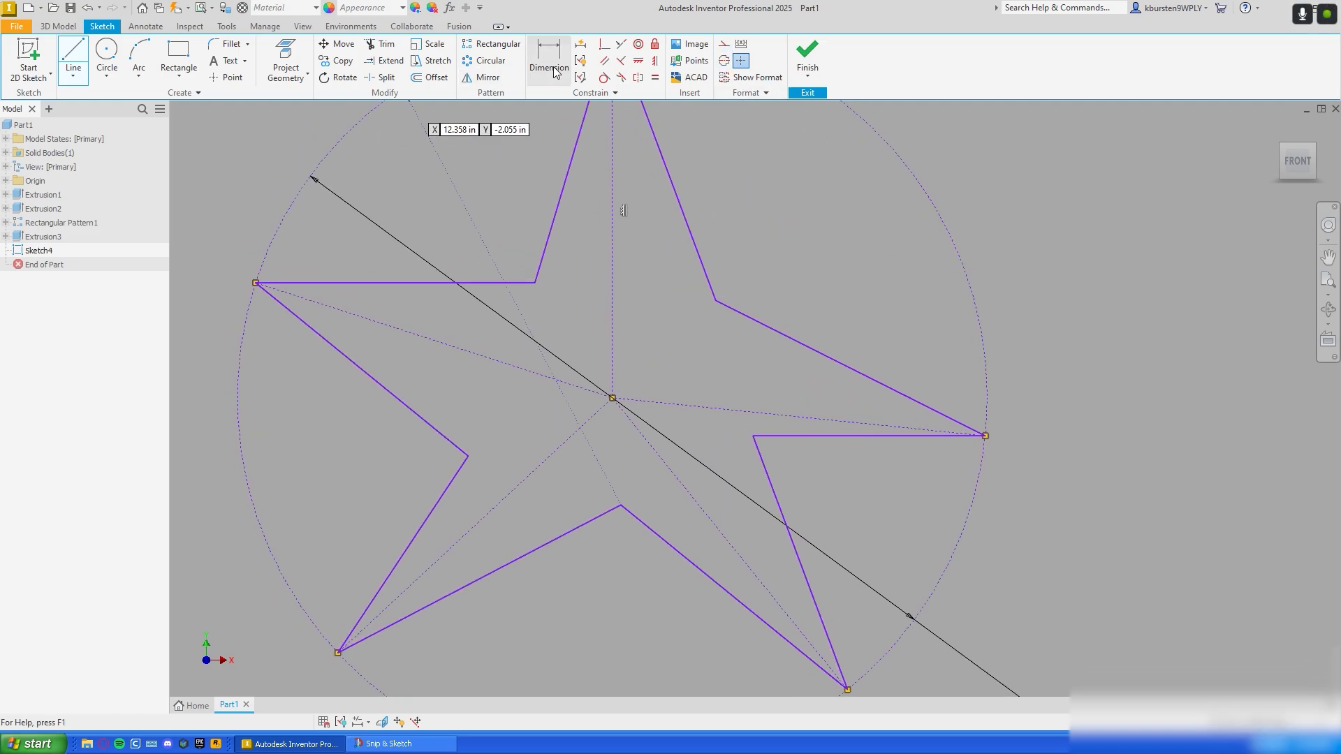
{"action": "left_click", "coordinate": [614, 299]}
{"action": "left_click", "coordinate": [689, 404]}
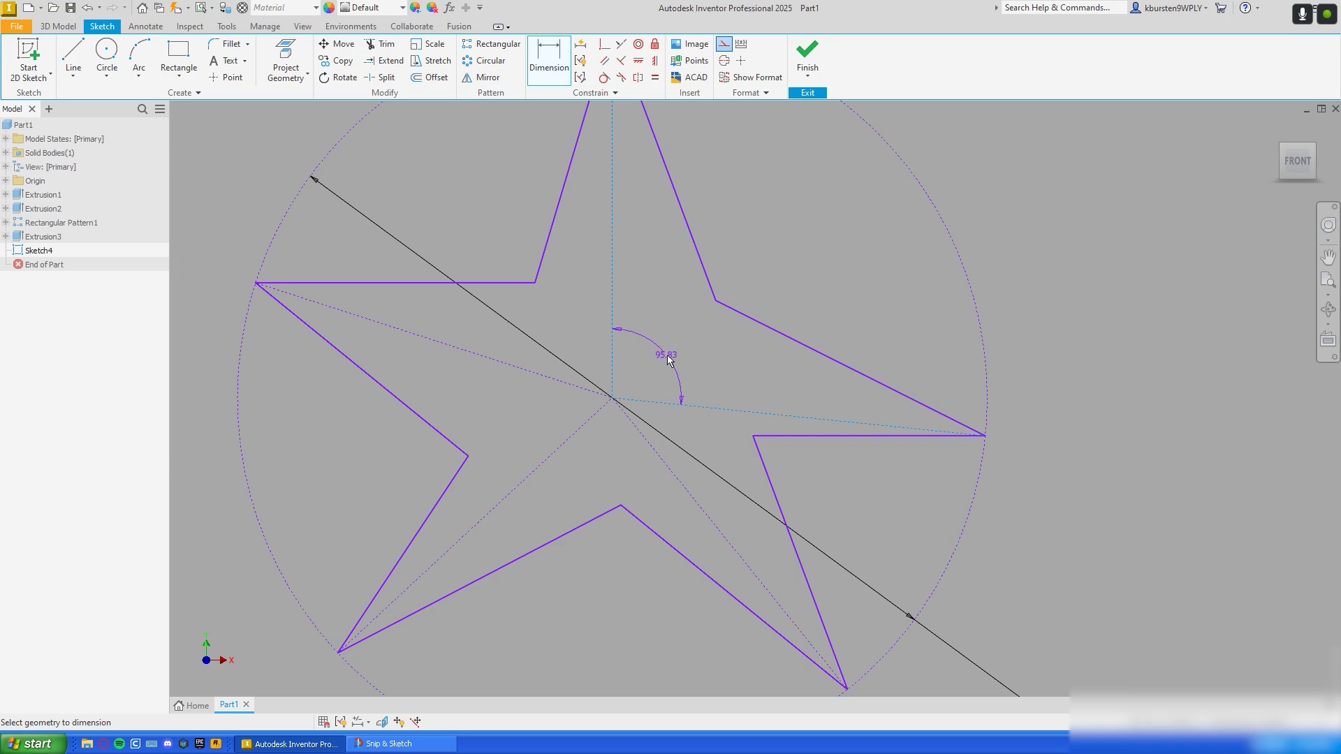
{"action": "left_click", "coordinate": [668, 357]}
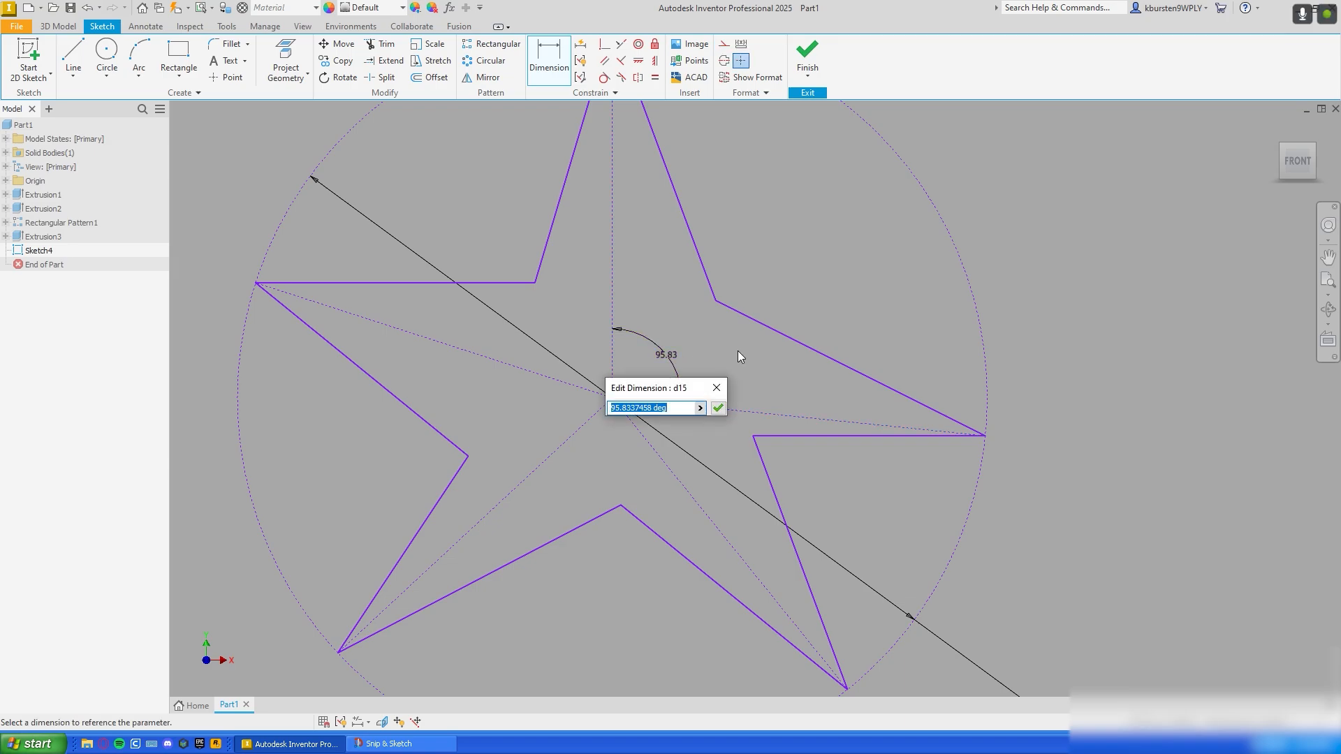
{"action": "type", "text": "72"}
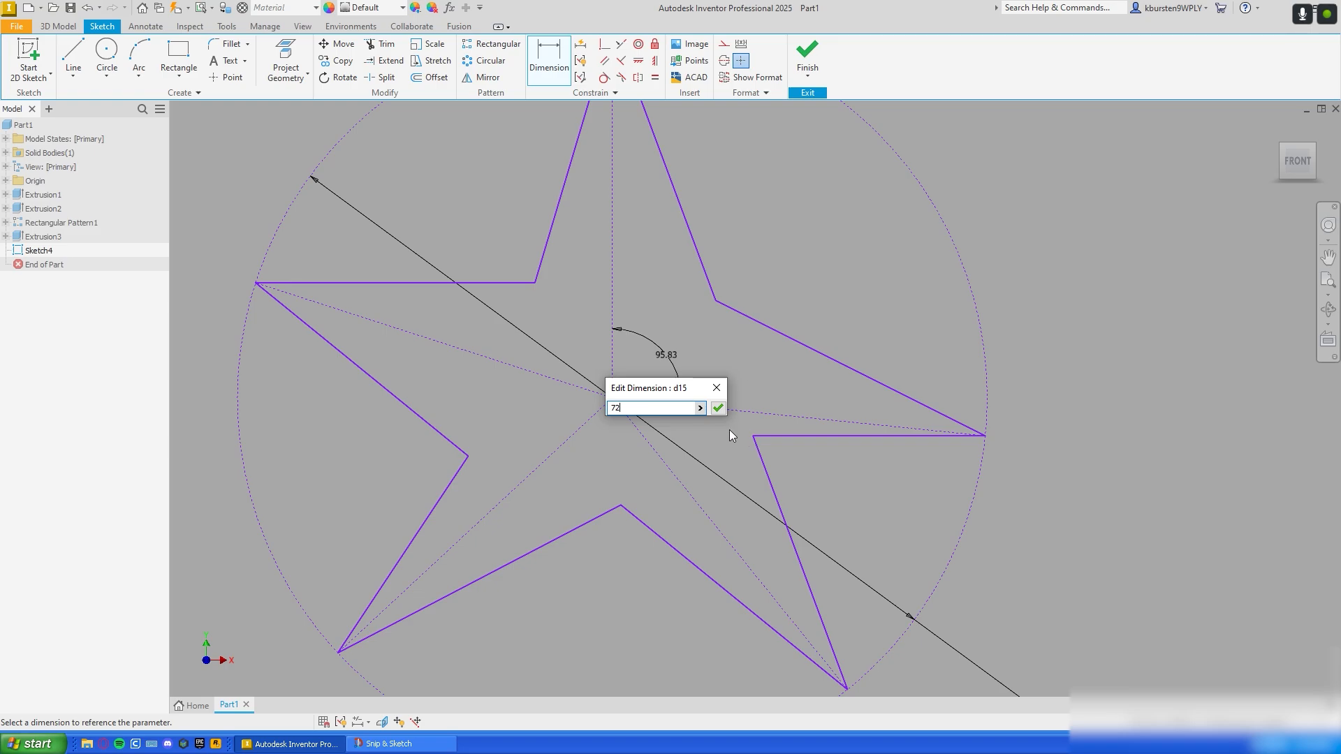
{"action": "key", "text": "Return"}
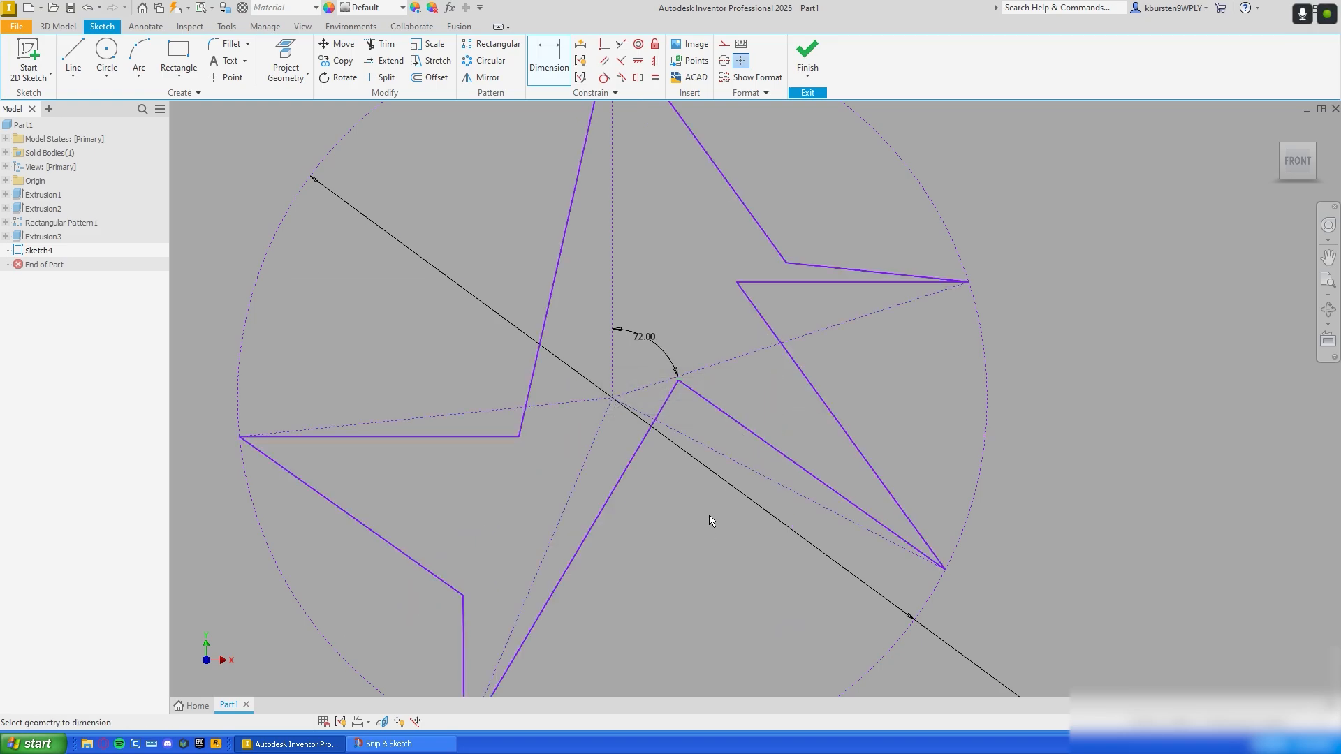
Step: Dimension the angle between the vertical construction line and the one to the upper-left tip as 72 degrees
{"action": "left_click", "coordinate": [614, 366]}
{"action": "left_click", "coordinate": [561, 402]}
{"action": "left_click", "coordinate": [637, 354]}
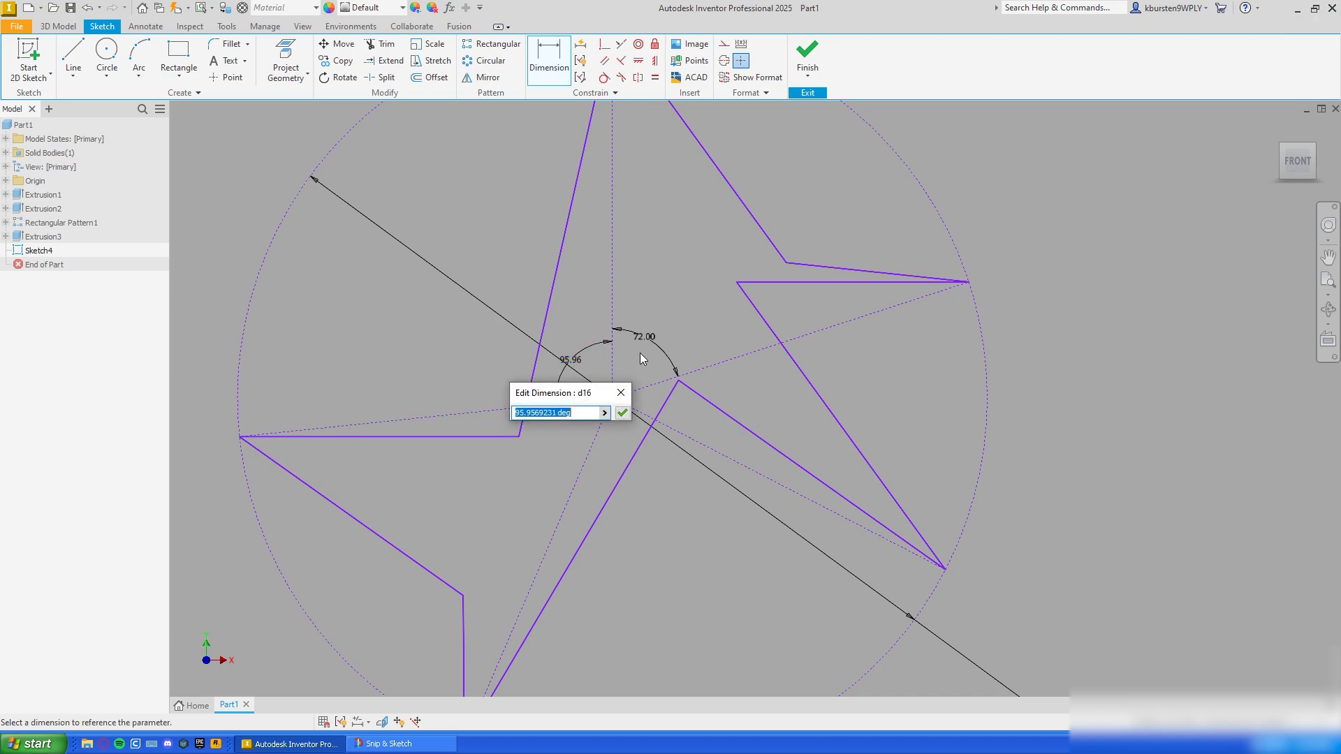
{"action": "type", "text": "72"}
{"action": "key", "text": "Return"}
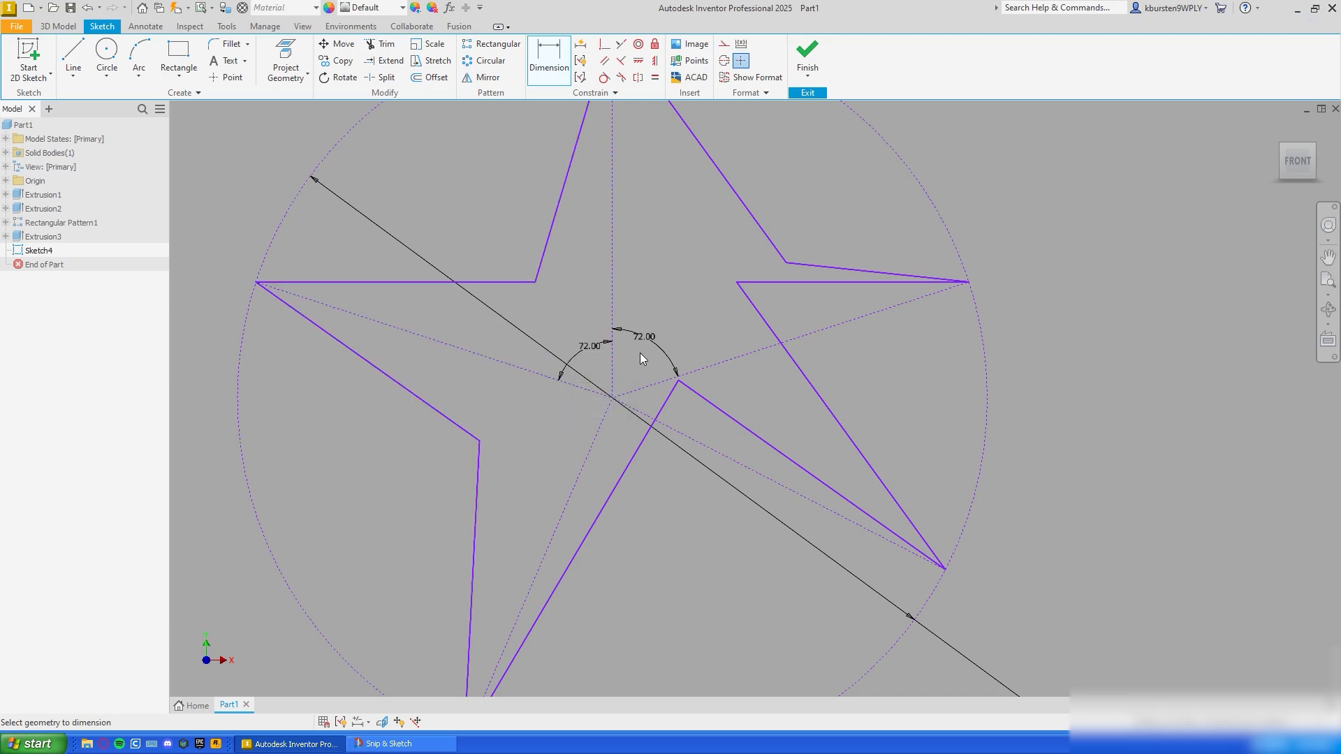
Step: Dimension the angle between the construction lines to the upper-left and lower-left tips as 72 degrees
{"action": "left_click", "coordinate": [565, 384]}
{"action": "left_click", "coordinate": [585, 460]}
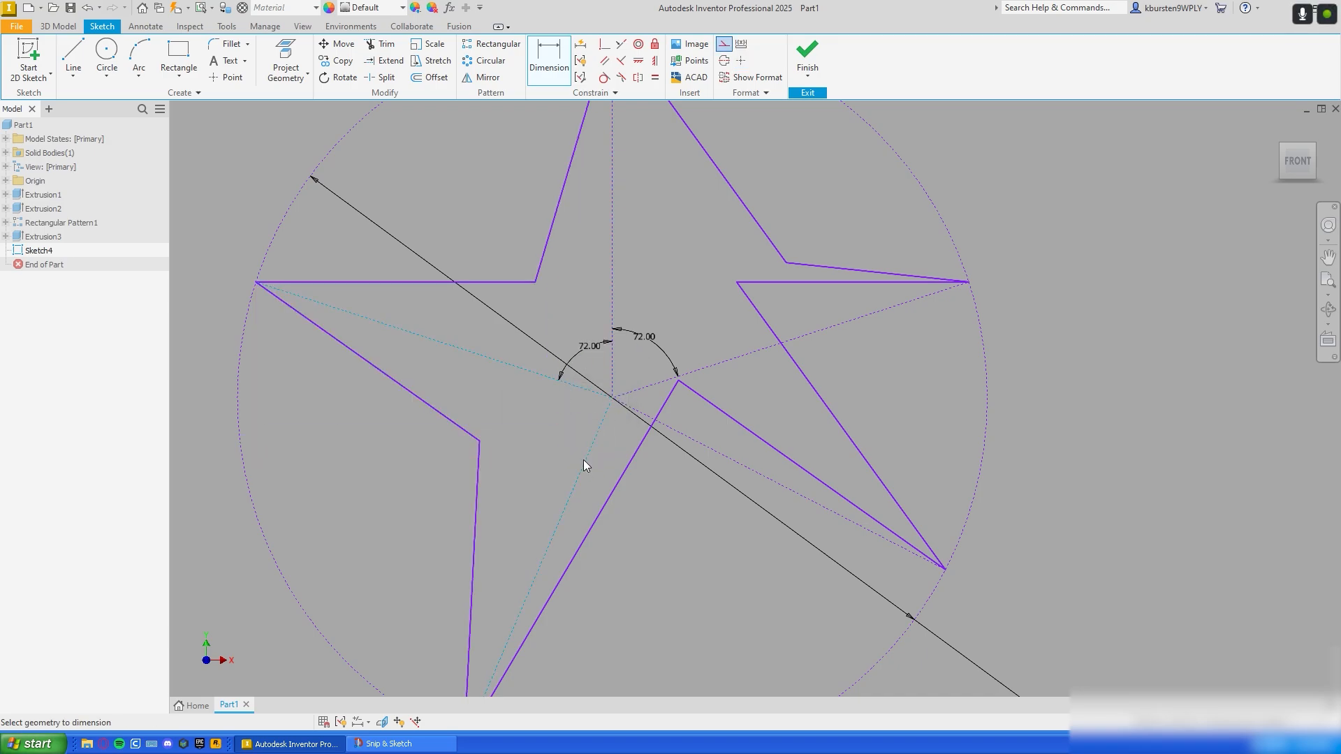
{"action": "left_click", "coordinate": [571, 425]}
{"action": "type", "text": "72"}
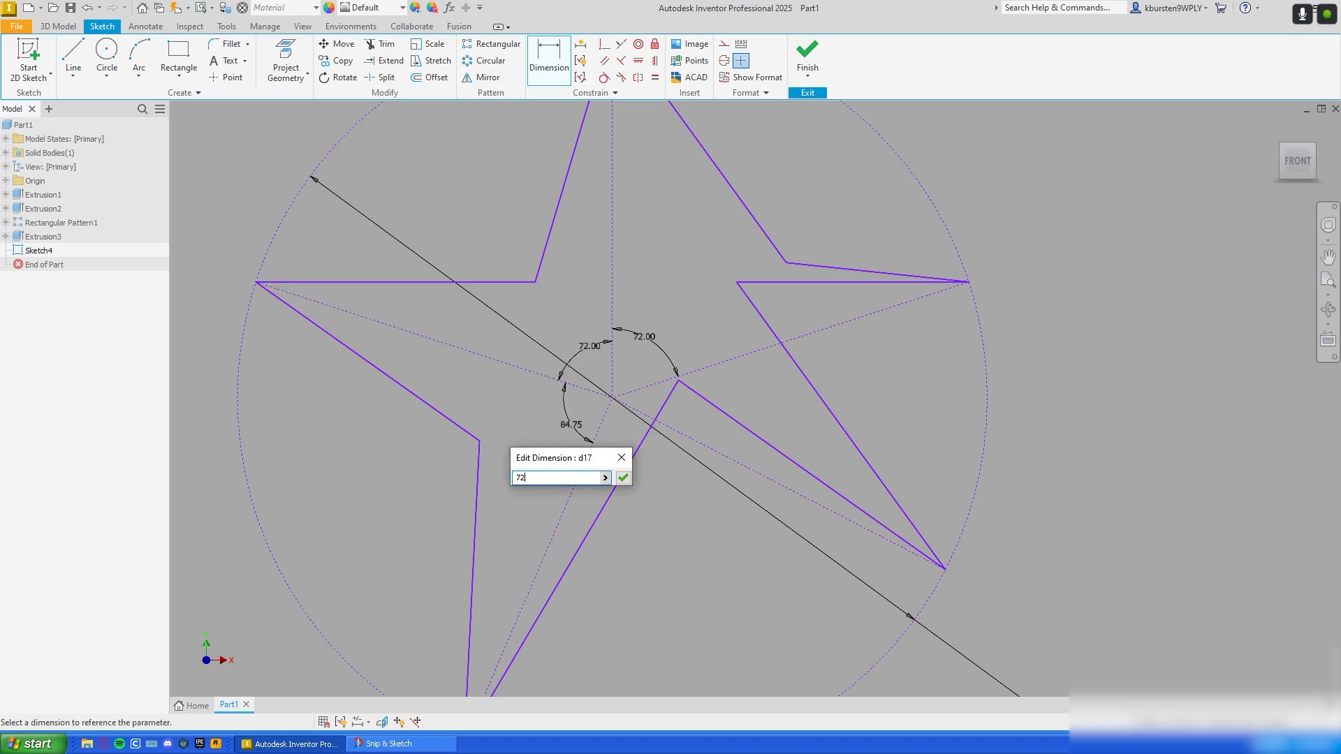
{"action": "key", "text": "Return"}
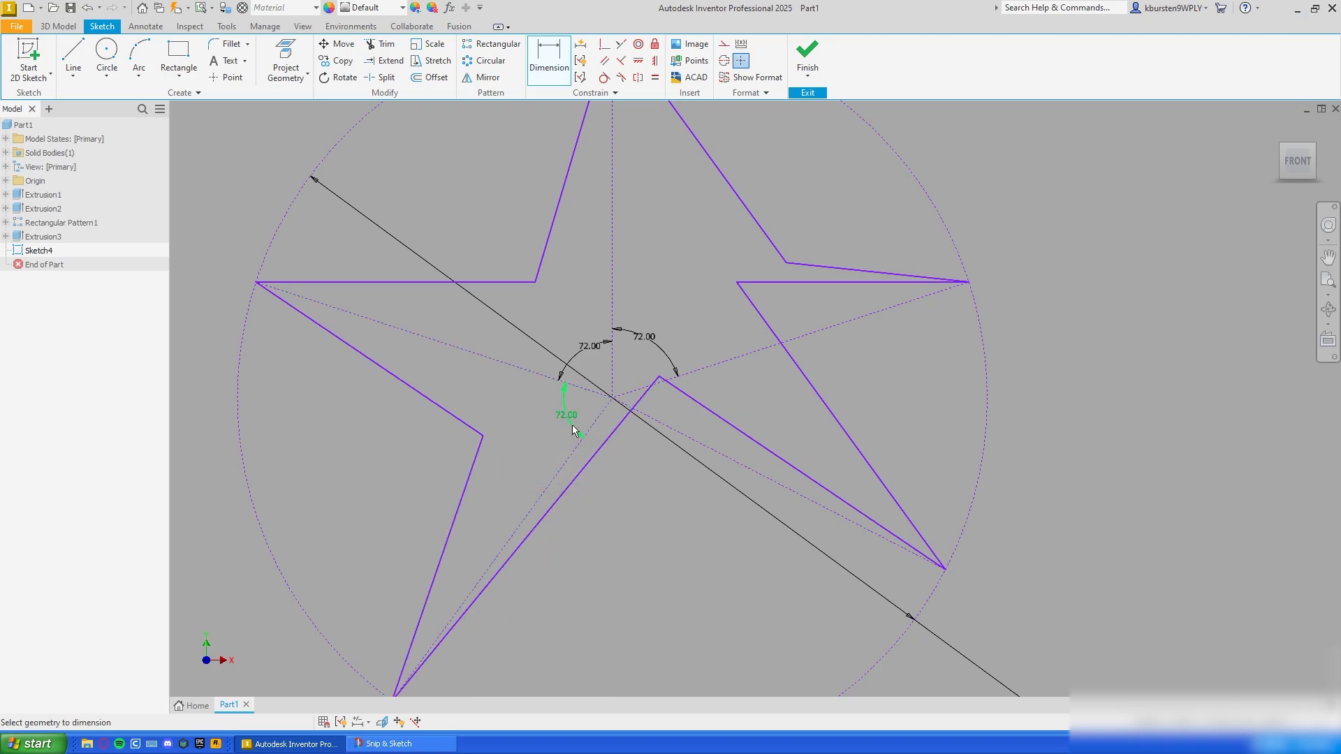
Step: Dimension the angle between the construction lines to the right and lower-right tips as 72 degrees
{"action": "left_click", "coordinate": [664, 422]}
{"action": "left_click", "coordinate": [693, 374]}
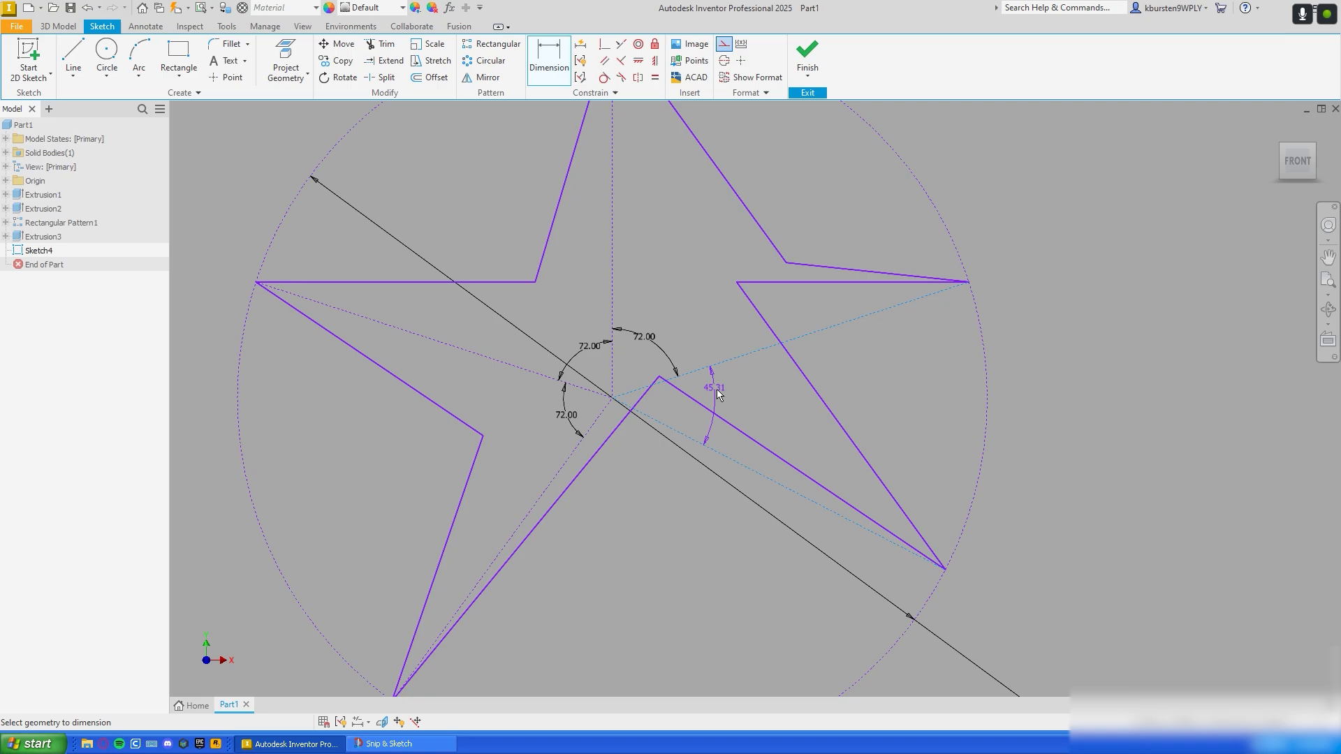
{"action": "left_click", "coordinate": [714, 391]}
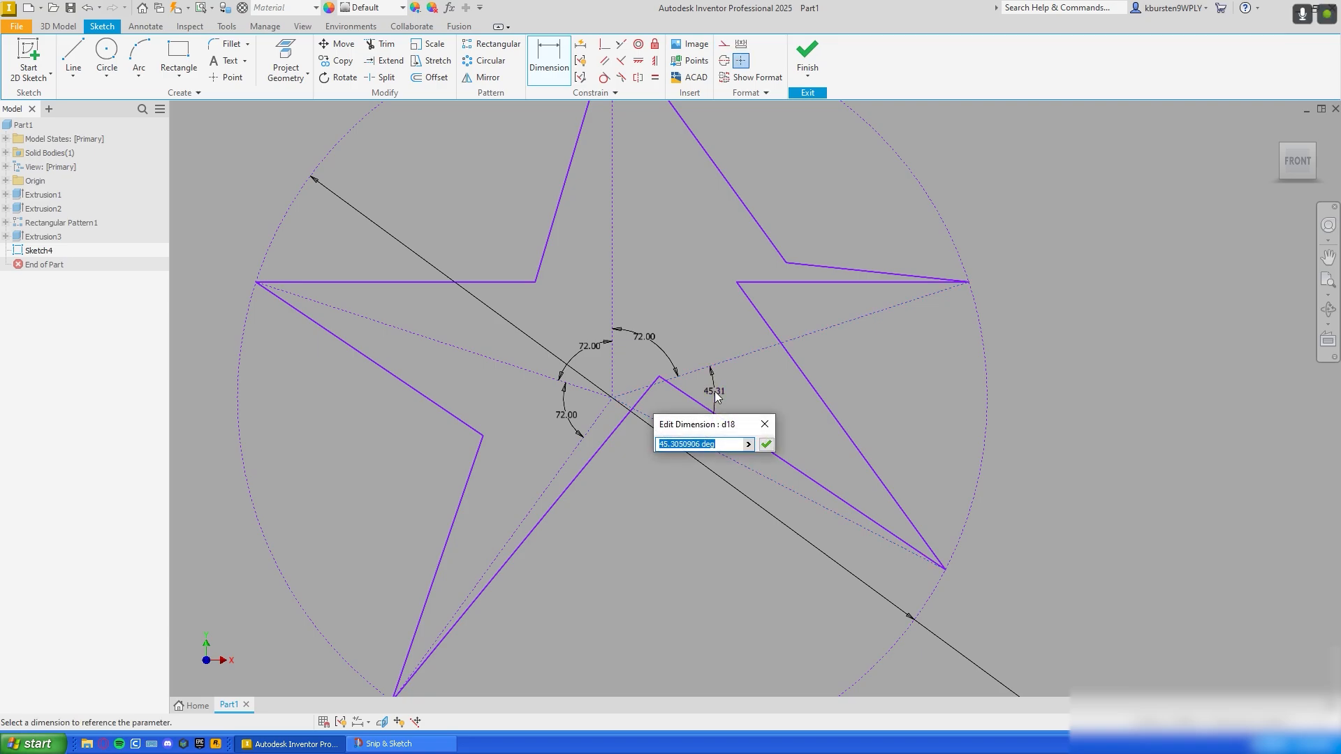
{"action": "type", "text": "72"}
{"action": "key", "text": "Return"}
Step: Try to dimension the angle between the construction lines to the two lower tips
{"action": "middle_click_drag", "start_coordinate": [707, 498], "coordinate": [735, 462]}
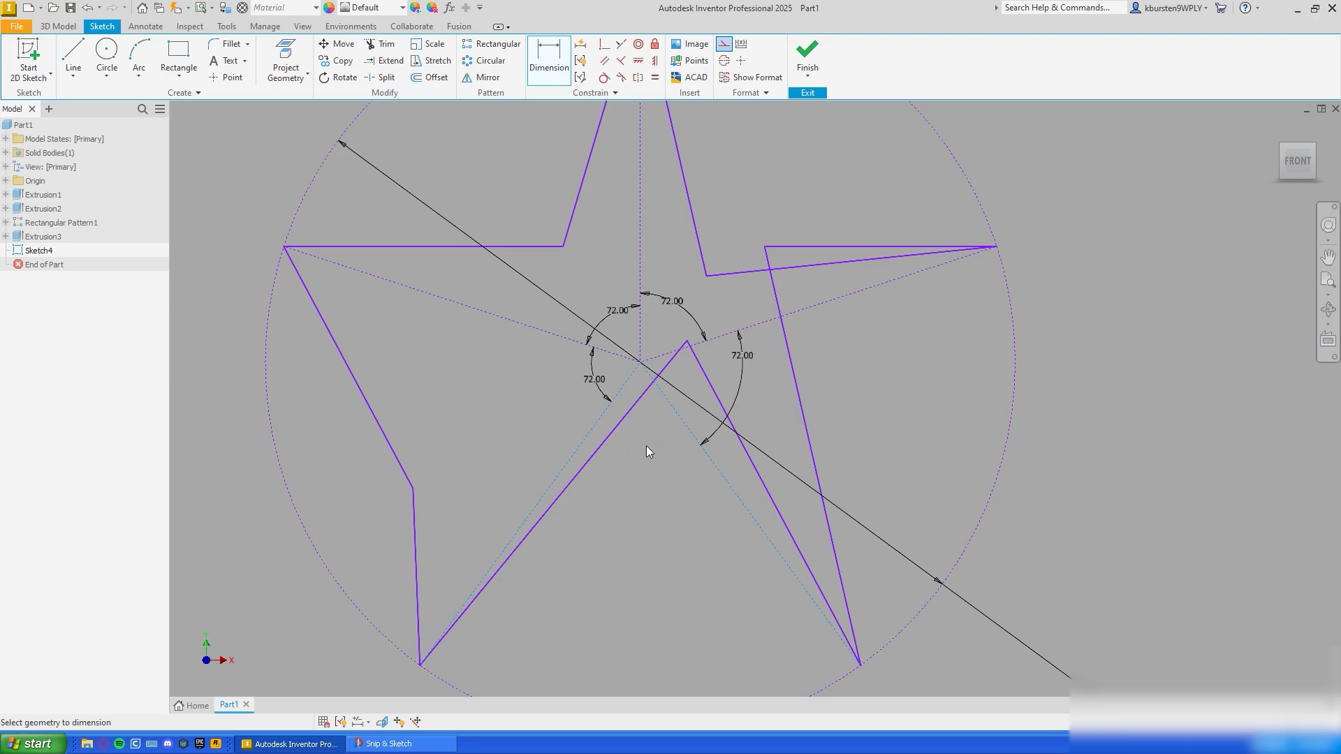
{"action": "left_click_drag", "start_coordinate": [923, 165], "coordinate": [882, 125]}
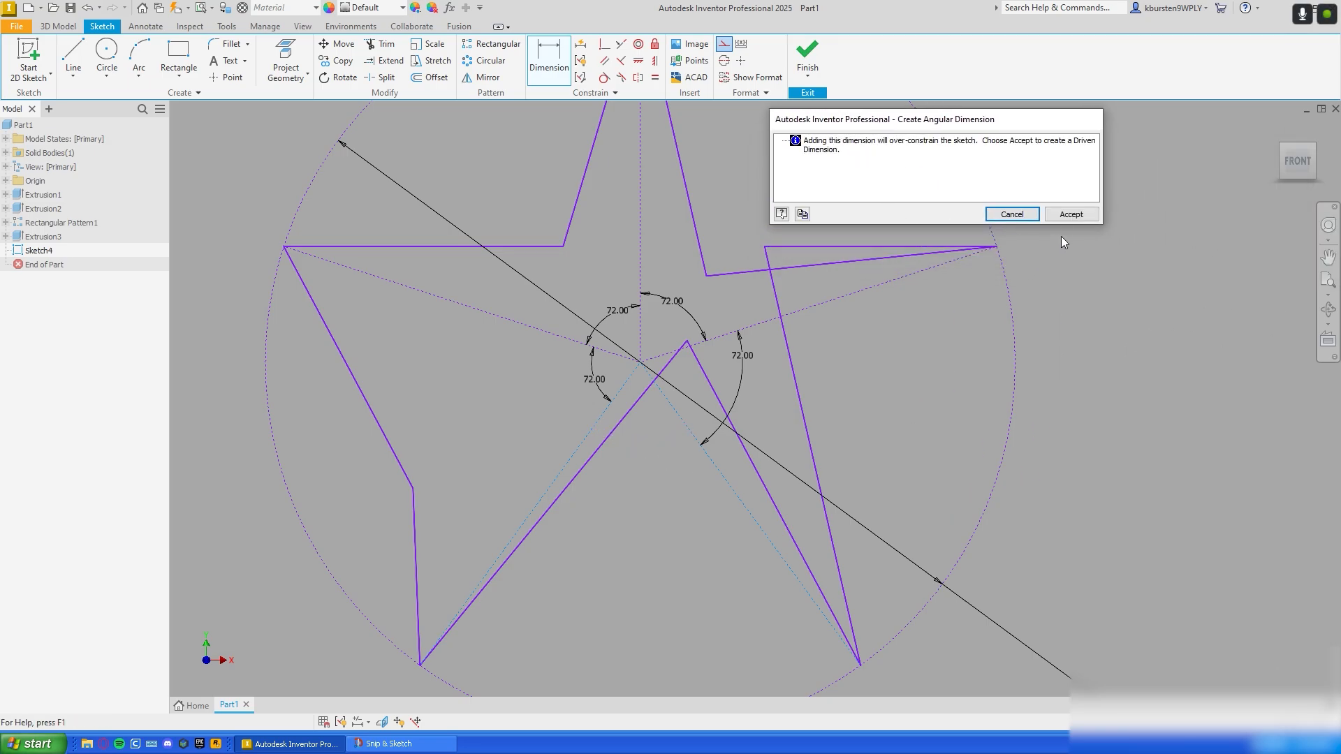
{"action": "left_click", "coordinate": [1035, 215]}
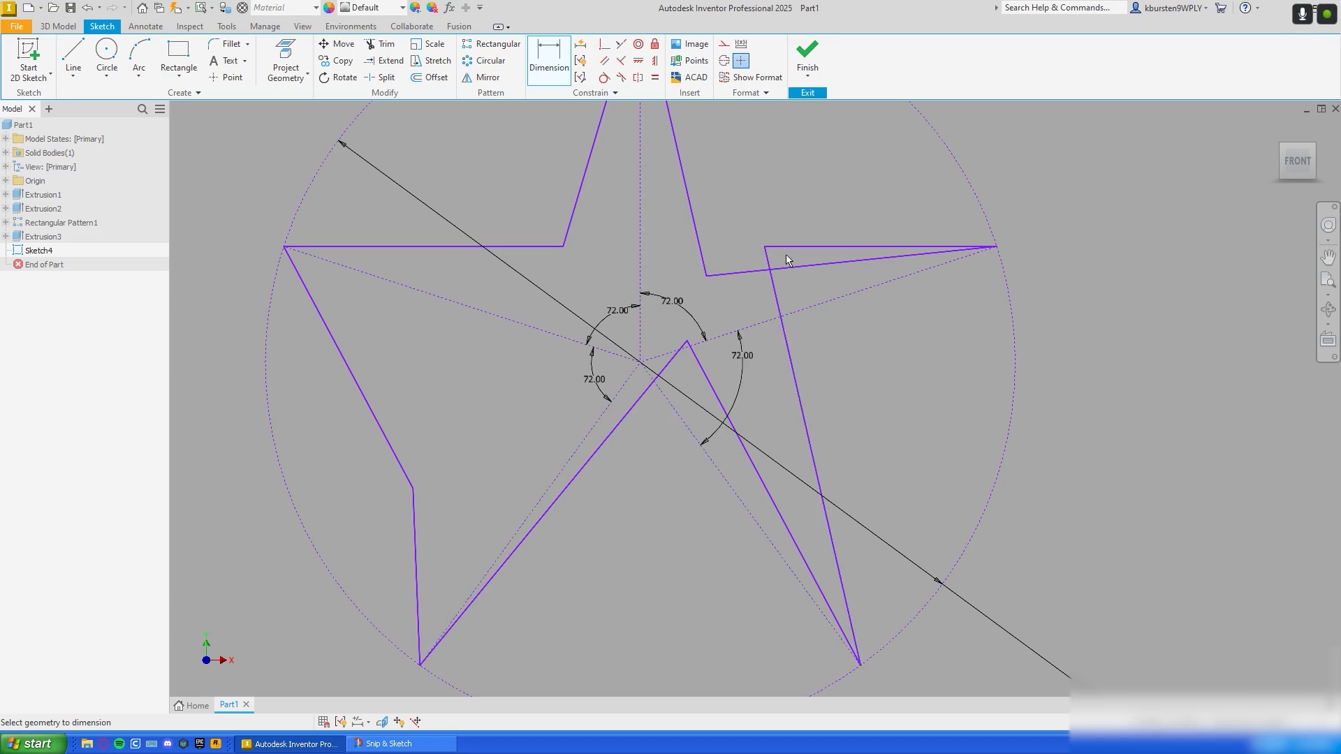
{"action": "key", "text": "Escape"}
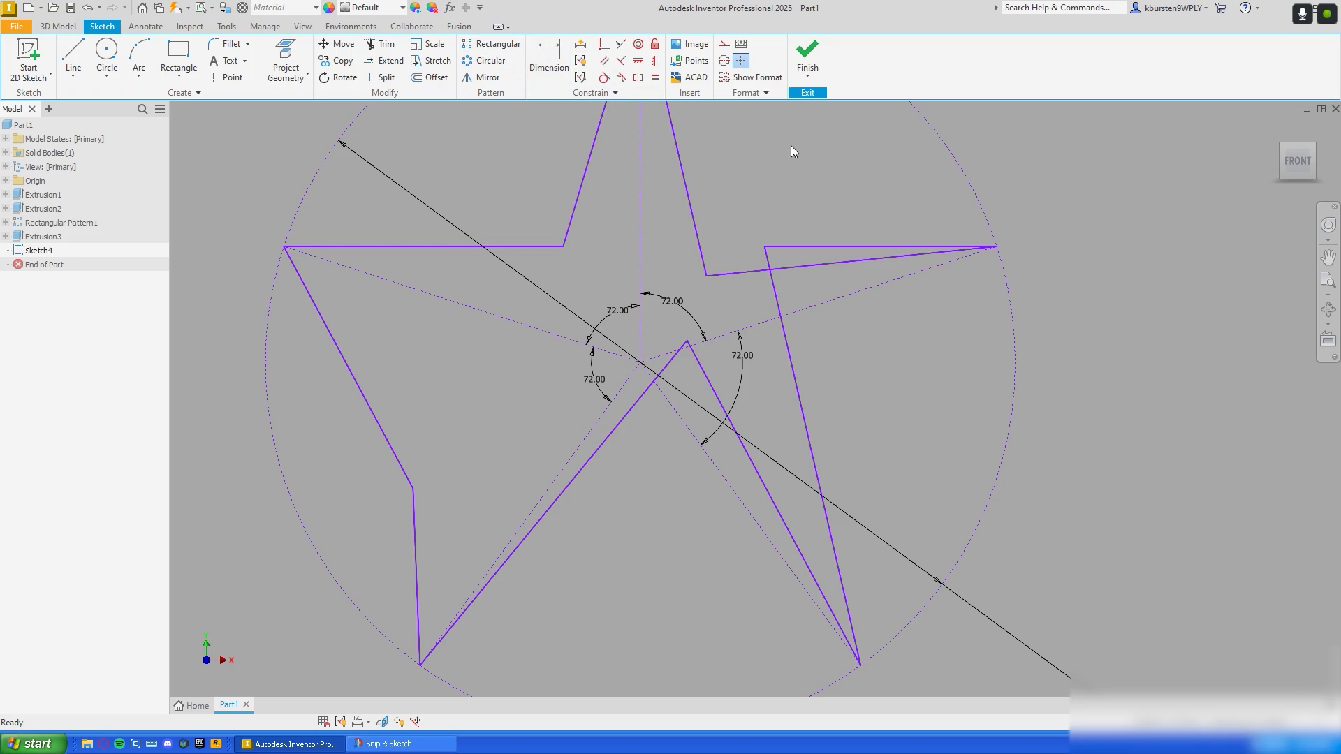
Step: Reposition the star's left, bottom and upper-right inner corners to bring the distorted outline closer to a regular star
{"action": "mouse_move", "coordinate": [742, 216]}
{"action": "middle_mouse_down"}
{"action": "mouse_move", "coordinate": [739, 249]}
{"action": "mouse_move", "coordinate": [755, 236]}
{"action": "mouse_move", "coordinate": [753, 181]}
{"action": "middle_mouse_up"}
{"action": "mouse_move", "coordinate": [427, 458]}
{"action": "left_mouse_down"}
{"action": "mouse_move", "coordinate": [610, 422]}
{"action": "mouse_move", "coordinate": [612, 447]}
{"action": "left_mouse_up"}
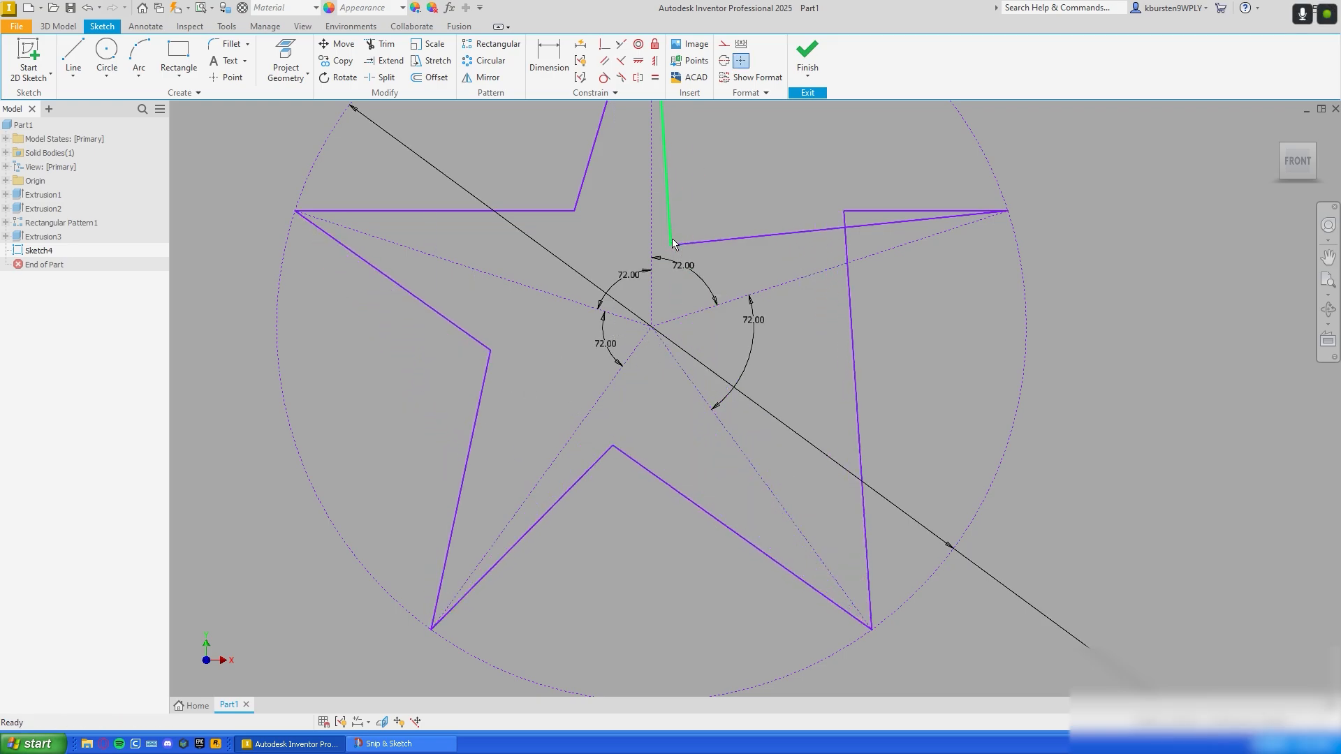
{"action": "left_click_drag", "start_coordinate": [673, 243], "coordinate": [749, 201]}
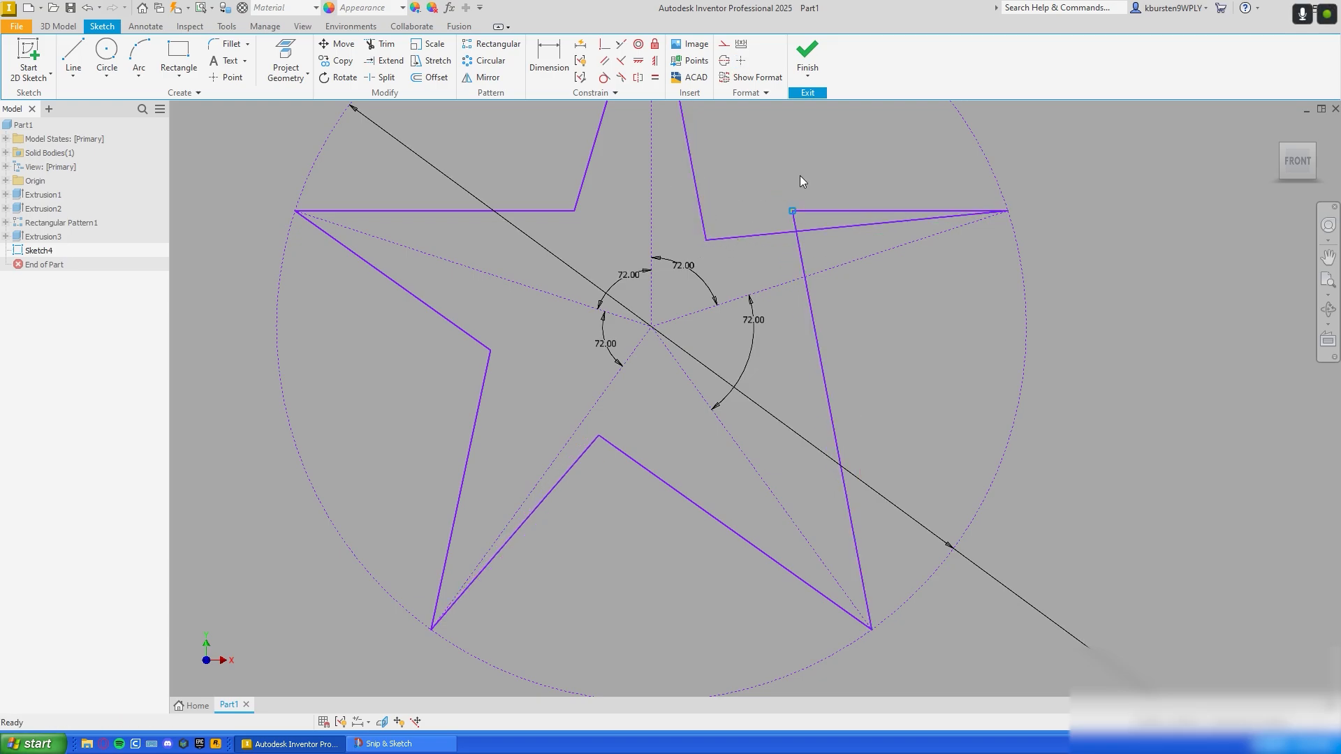
Step: Examine the constraint linking the edge right of the top tip with the edge rising from the lower-right tip
{"action": "left_click", "coordinate": [805, 251]}
{"action": "left_click", "coordinate": [703, 203]}
{"action": "left_click", "coordinate": [816, 346]}
{"action": "middle_click_drag", "start_coordinate": [845, 419], "coordinate": [830, 478]}
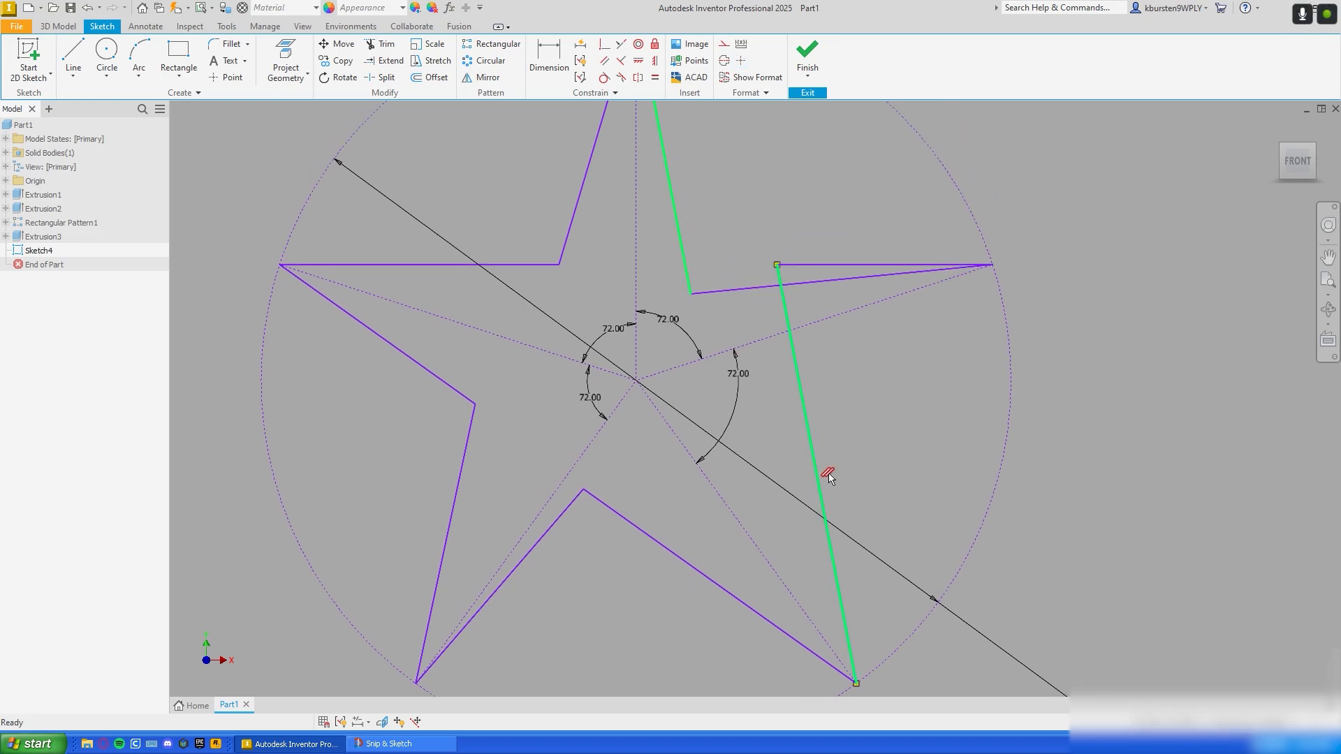
{"action": "middle_click_drag", "start_coordinate": [862, 394], "coordinate": [865, 470]}
{"action": "left_click", "coordinate": [865, 510]}
{"action": "left_click", "coordinate": [814, 513]}
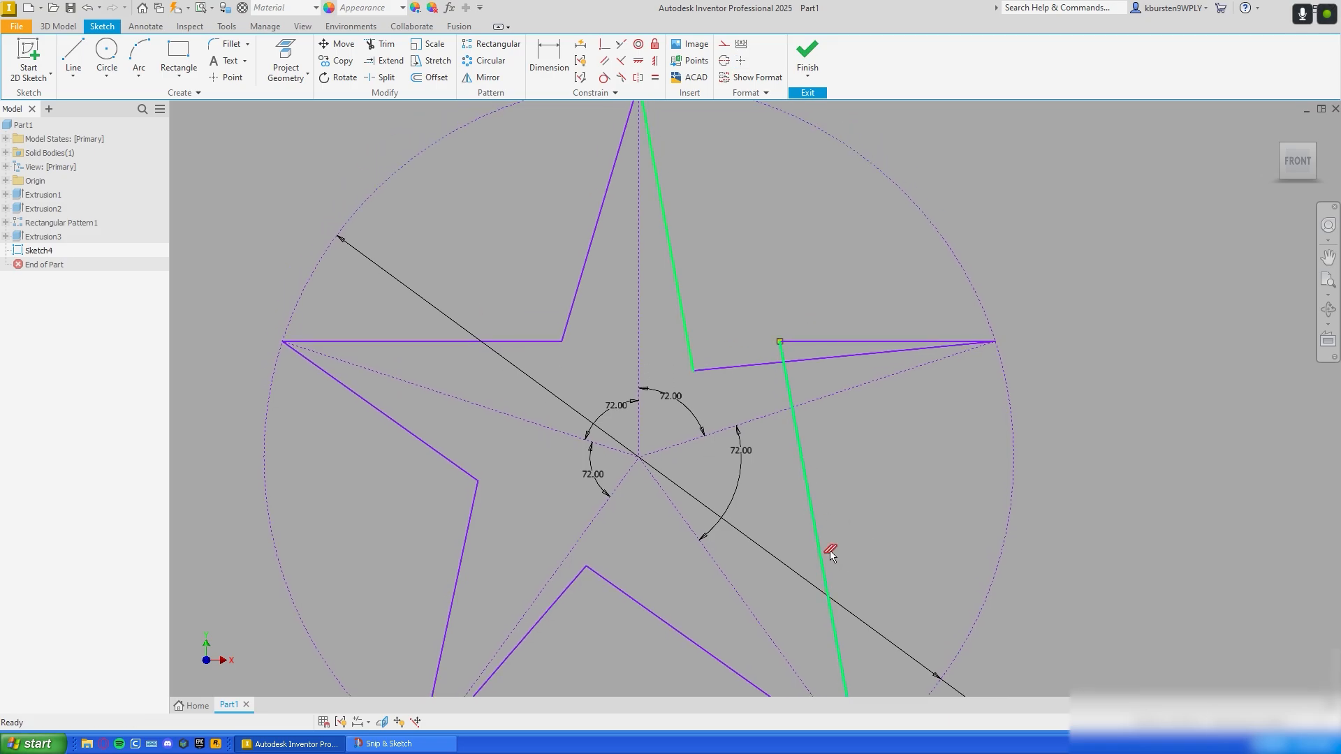
{"action": "left_click", "coordinate": [675, 256]}
{"action": "left_click", "coordinate": [851, 513]}
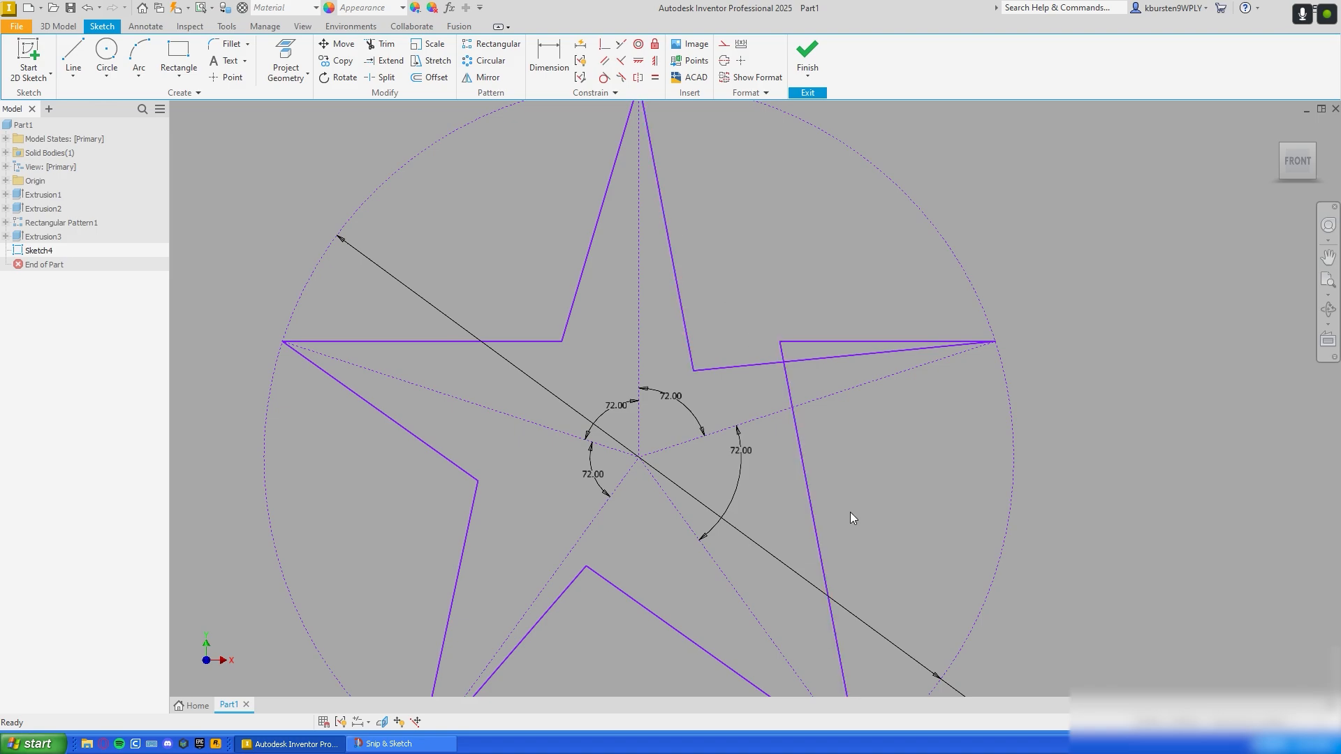
Step: Delete the parallel constraint between the top tip's right edge and the lower-right tip's outer edge, and move the right inner corner inward
{"action": "middle_click_drag", "start_coordinate": [841, 480], "coordinate": [812, 424]}
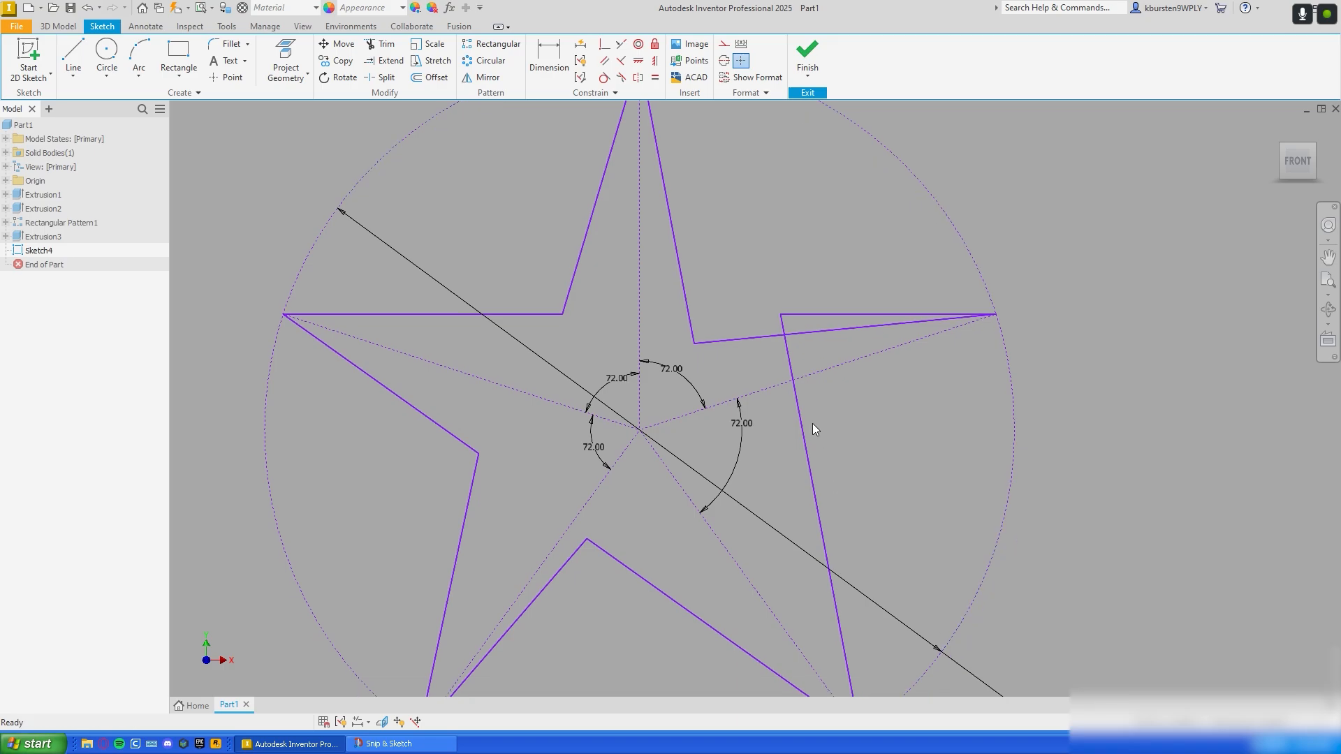
{"action": "left_click_drag", "start_coordinate": [781, 310], "coordinate": [779, 308]}
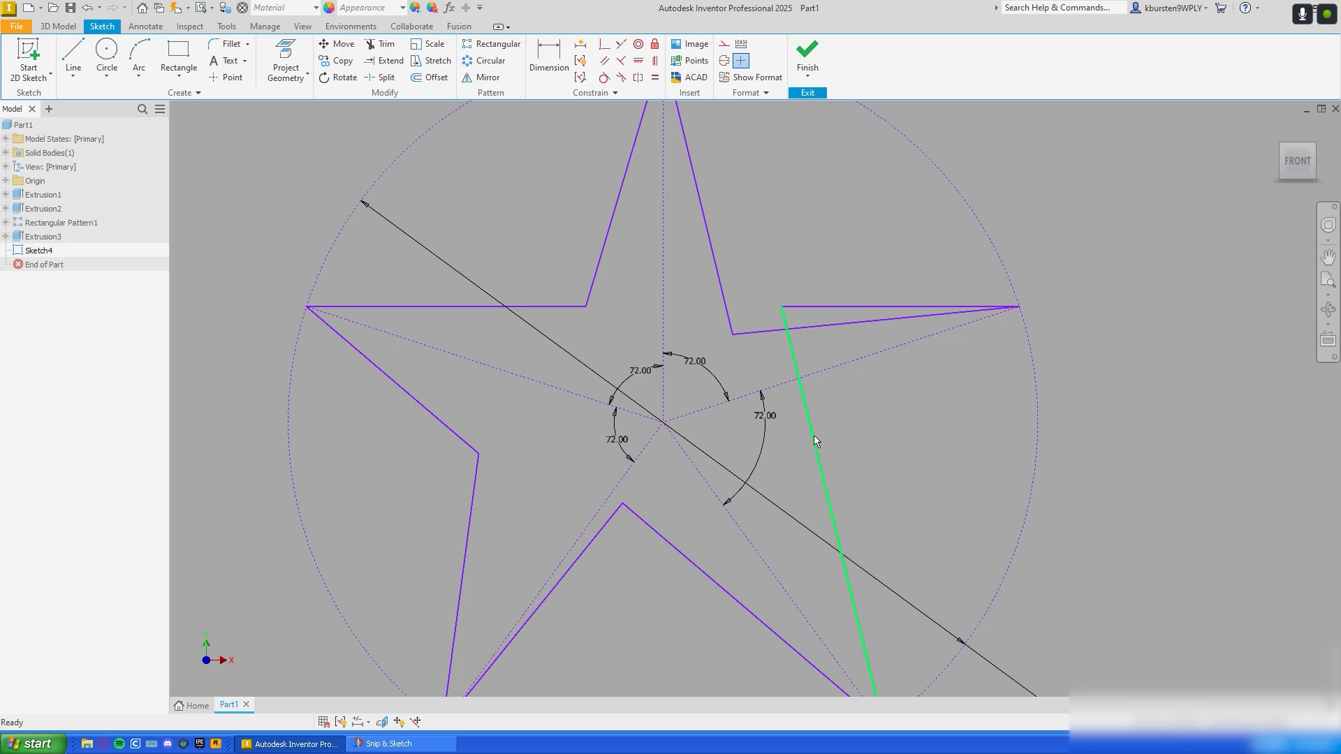
{"action": "left_click", "coordinate": [845, 515]}
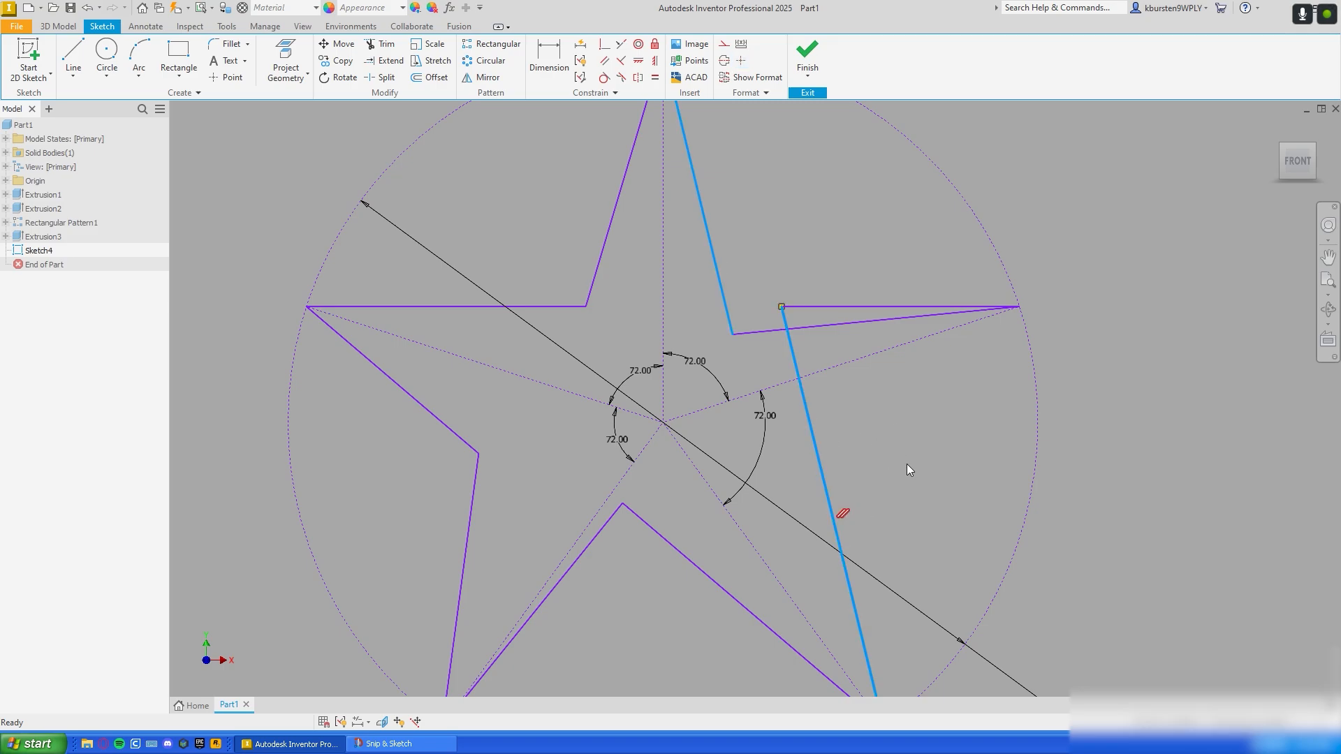
{"action": "key", "text": "Delete"}
{"action": "mouse_move", "coordinate": [780, 309]}
{"action": "left_mouse_down"}
{"action": "mouse_move", "coordinate": [473, 475]}
{"action": "mouse_move", "coordinate": [479, 449]}
{"action": "mouse_move", "coordinate": [614, 374]}
{"action": "mouse_move", "coordinate": [721, 281]}
{"action": "mouse_move", "coordinate": [742, 301]}
{"action": "left_mouse_up"}
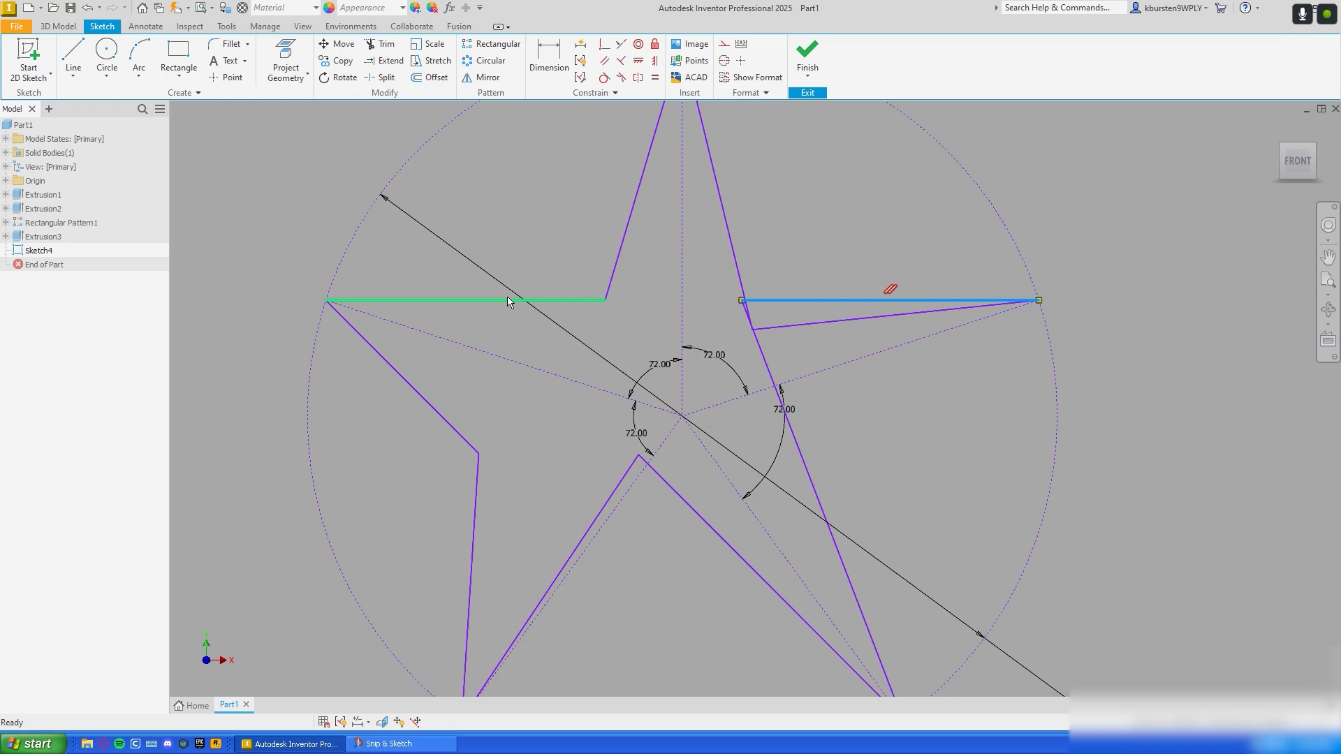
Step: Move the star's right inner corner down and outward so the outline no longer overlaps the upper-right inner corner
{"action": "left_click", "coordinate": [841, 253]}
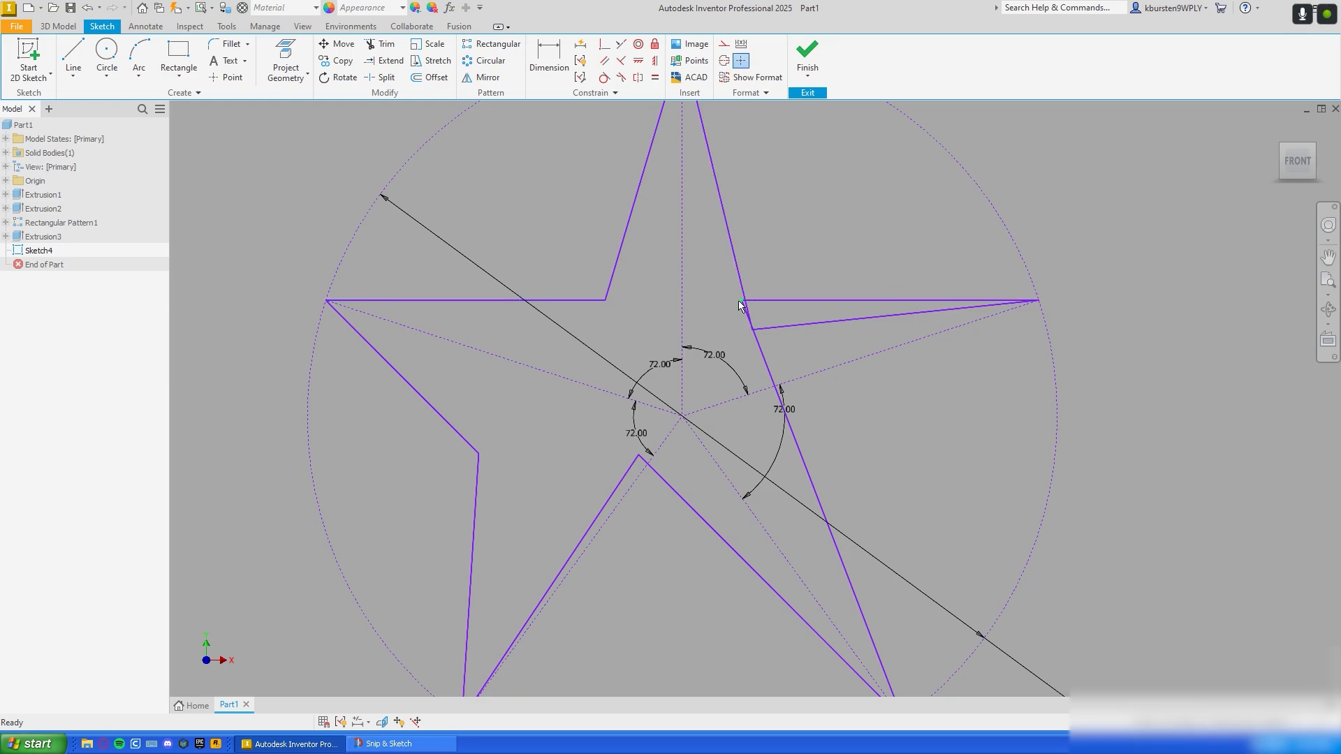
{"action": "left_click_drag", "start_coordinate": [745, 301], "coordinate": [816, 429]}
{"action": "left_click", "coordinate": [650, 561]}
{"action": "middle_click_drag", "start_coordinate": [668, 572], "coordinate": [686, 525]}
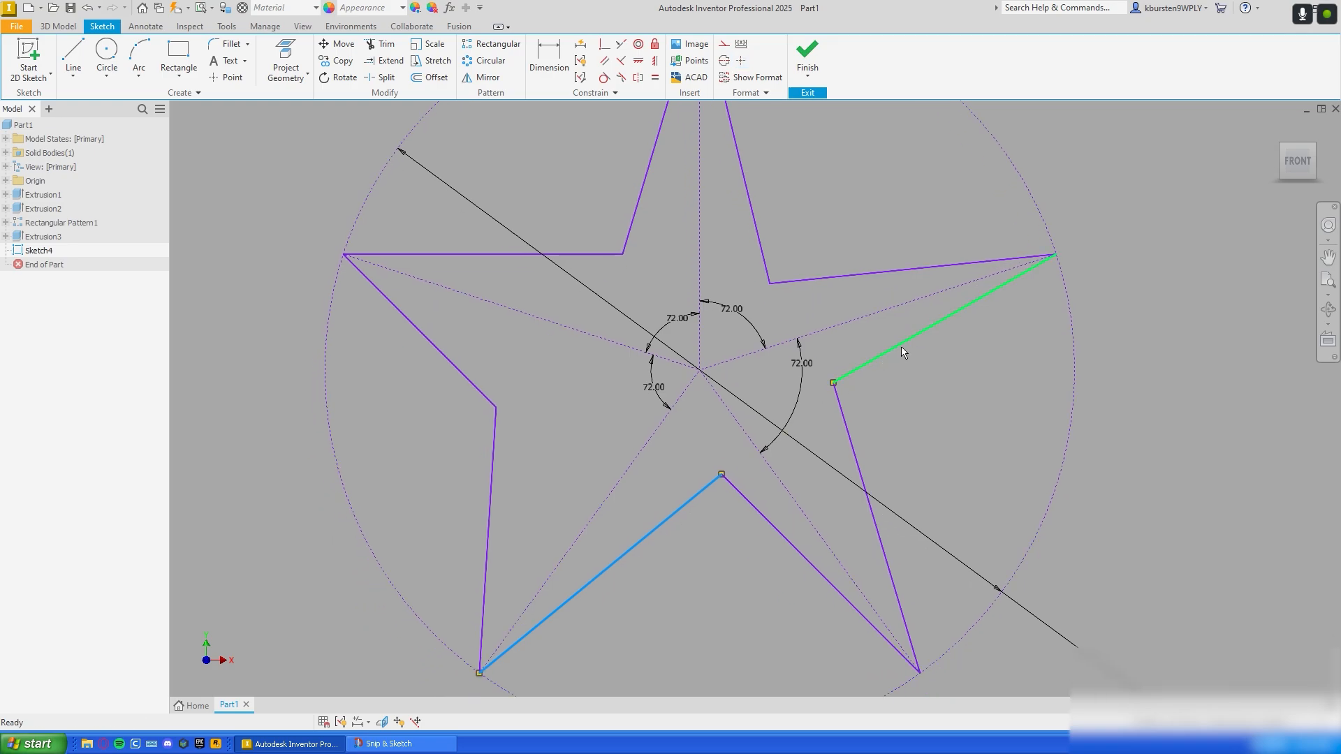
Step: Shift the star's bottom inner corner slightly and lower the right inner corner toward its regular position
{"action": "left_click", "coordinate": [906, 341]}
{"action": "left_click", "coordinate": [906, 341]}
{"action": "left_click", "coordinate": [723, 476]}
{"action": "left_click", "coordinate": [833, 383]}
{"action": "left_click", "coordinate": [909, 340]}
{"action": "left_click", "coordinate": [696, 498]}
{"action": "left_click", "coordinate": [894, 392]}
{"action": "left_click_drag", "start_coordinate": [827, 383], "coordinate": [839, 419]}
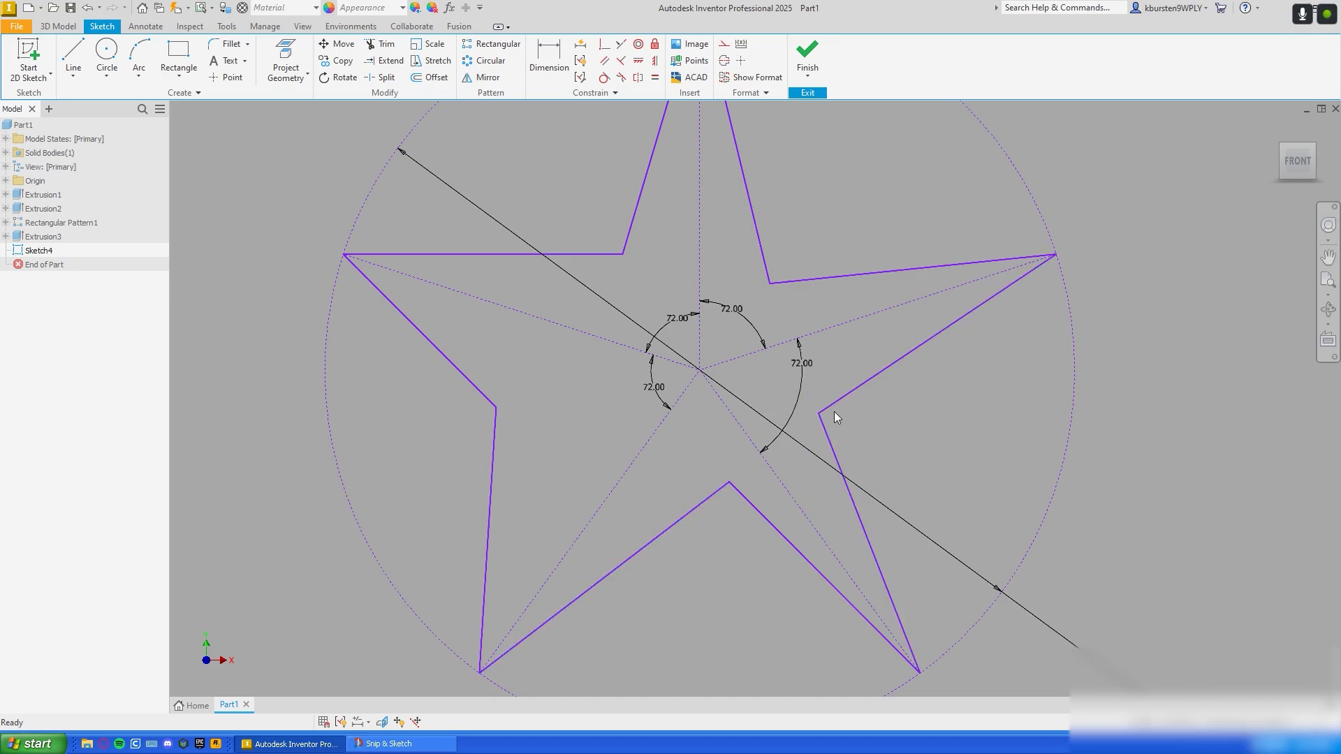
{"action": "left_click_drag", "start_coordinate": [819, 415], "coordinate": [848, 433]}
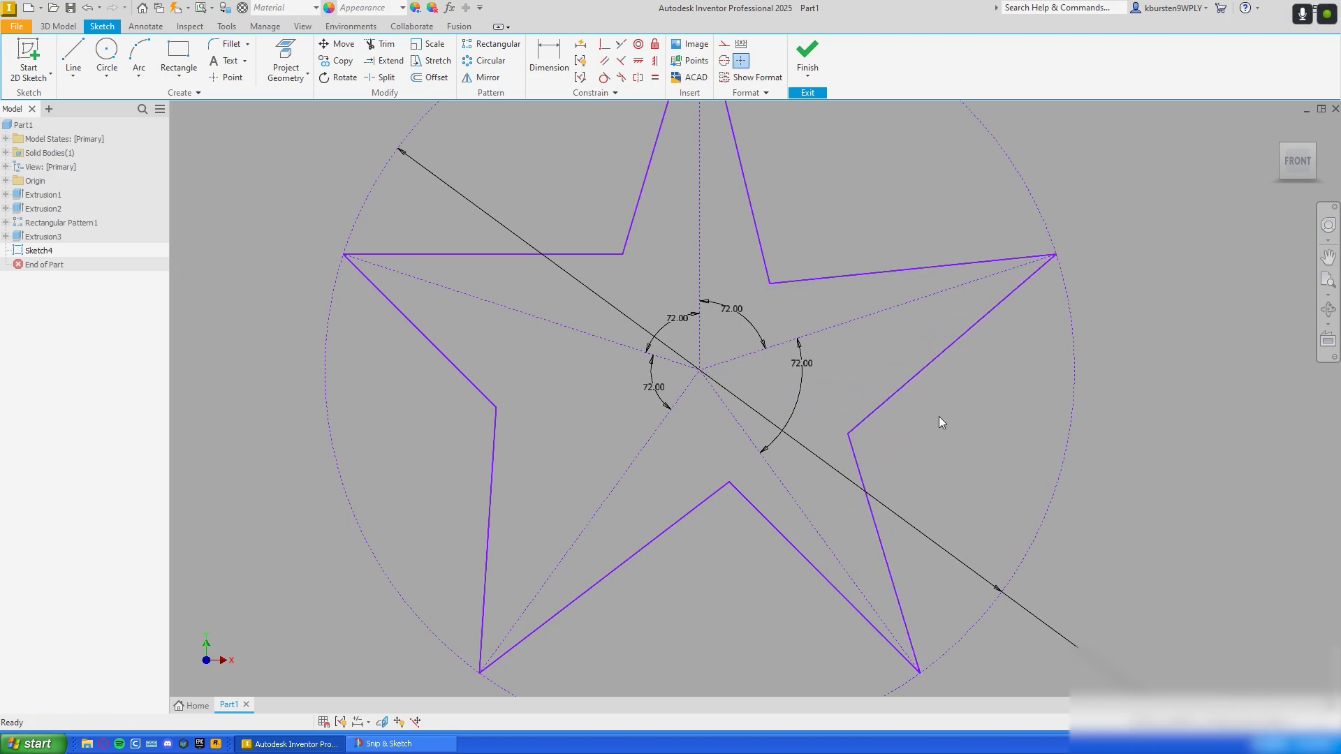
Step: Pull the star's left inner corner inward toward the centre
{"action": "scroll", "coordinate": [955, 479], "scroll_direction": "down", "scroll_amount": 4}
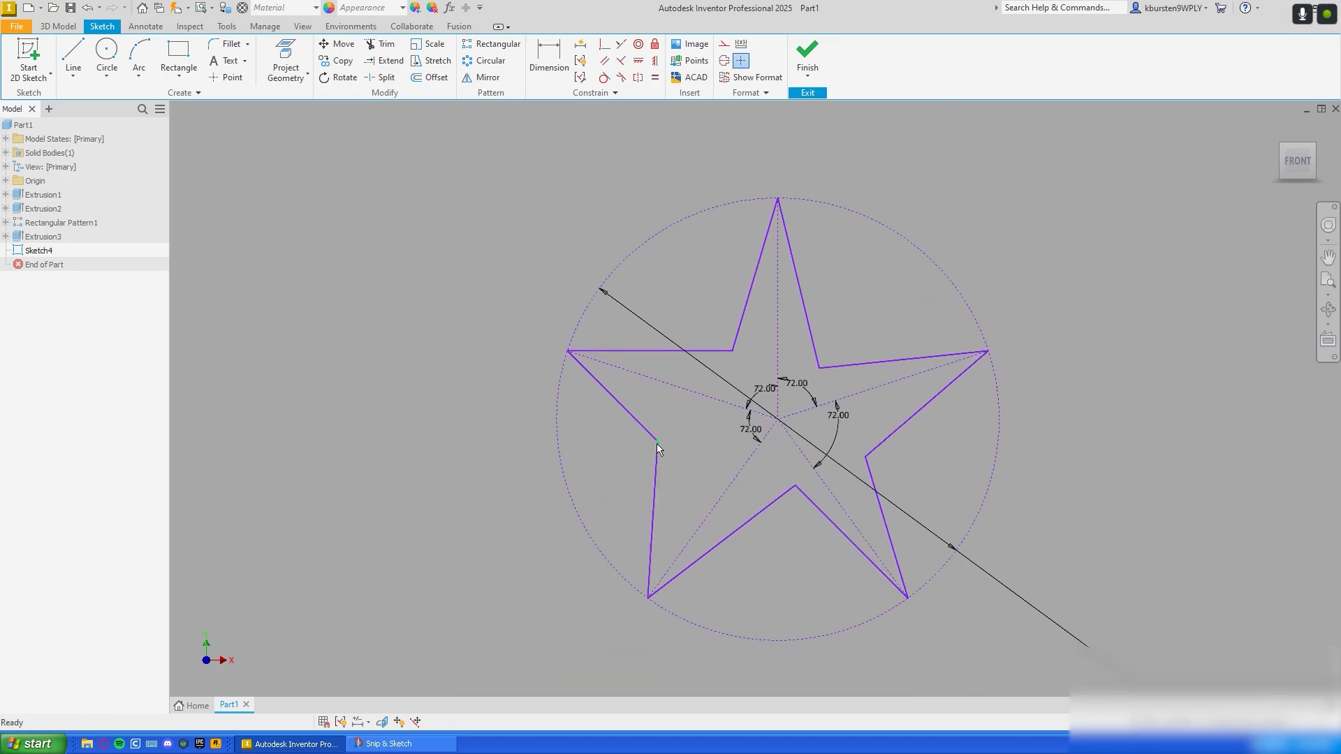
{"action": "left_click_drag", "start_coordinate": [657, 443], "coordinate": [687, 447]}
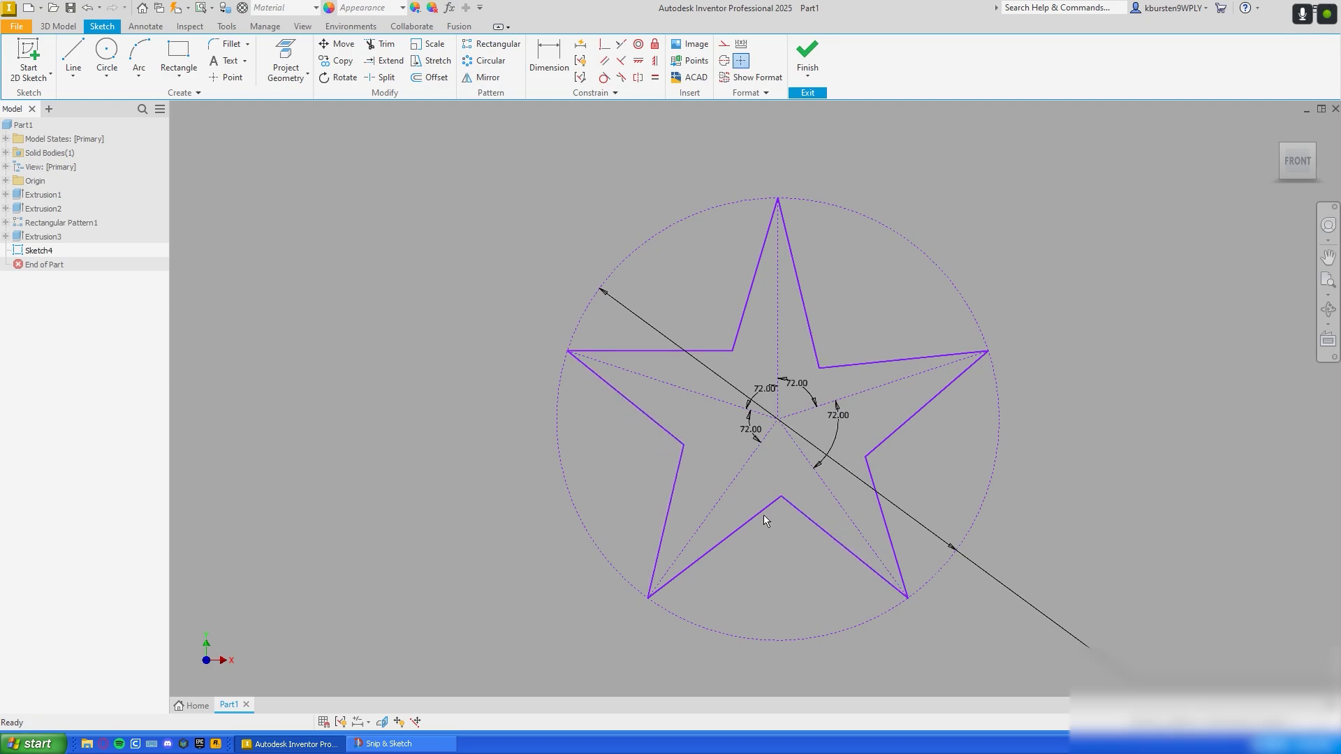
{"action": "middle_click_drag", "start_coordinate": [803, 515], "coordinate": [757, 476]}
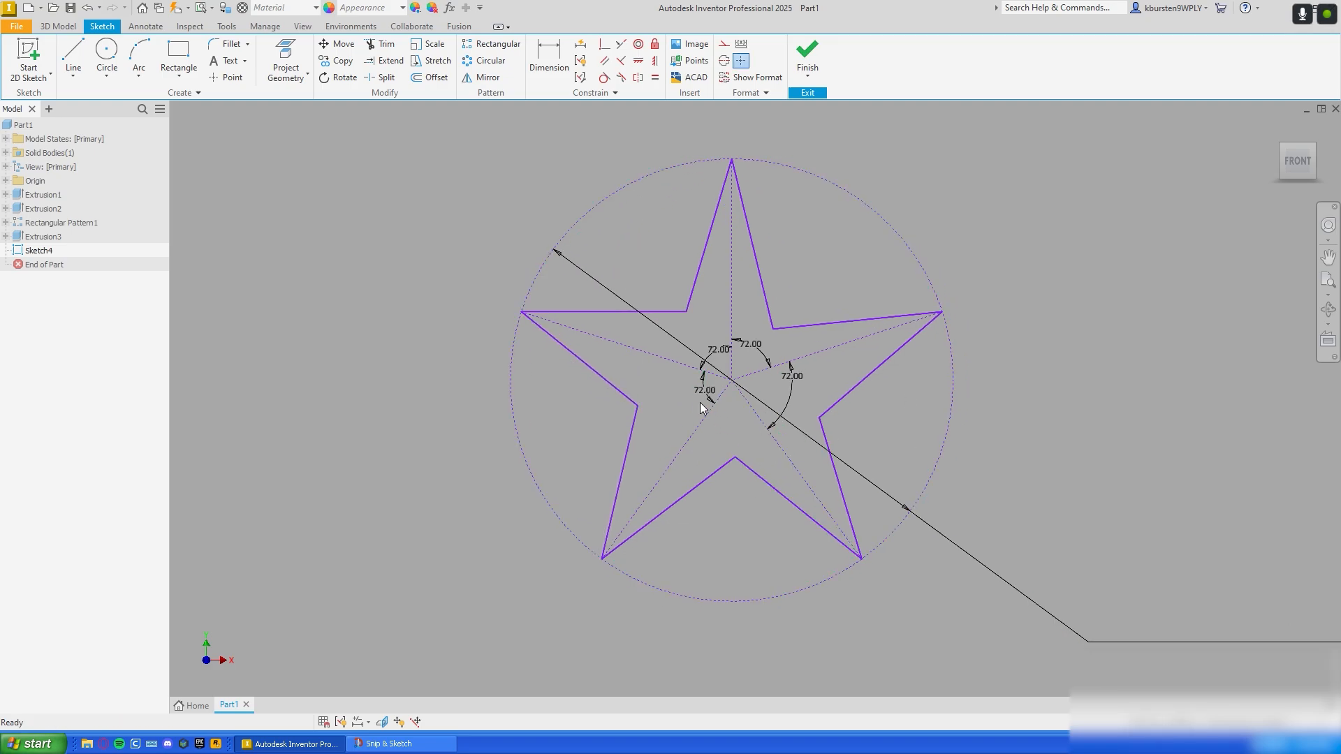
Step: Try to dimension the angle between the upper-left tip's construction line and its horizontal edge
{"action": "key", "text": "d"}
{"action": "scroll", "coordinate": [650, 351], "scroll_direction": "up", "scroll_amount": 3}
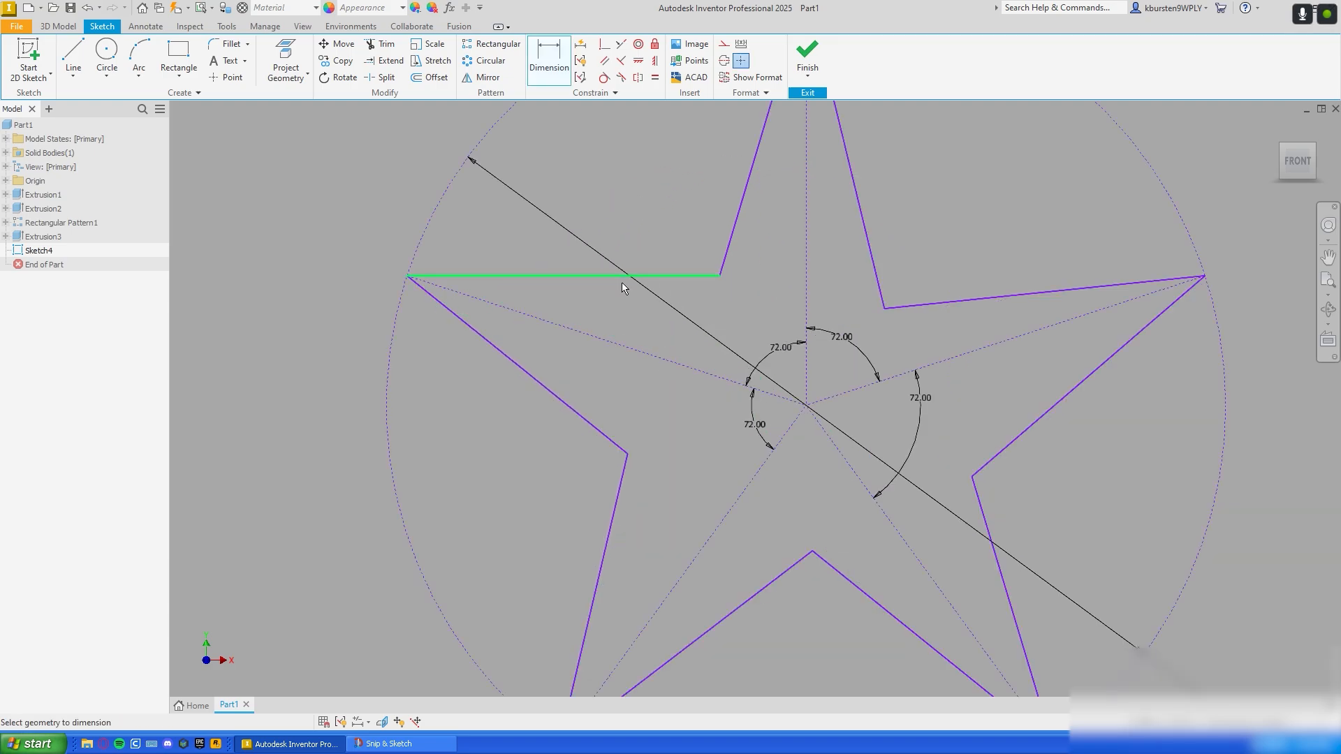
{"action": "left_click", "coordinate": [633, 348]}
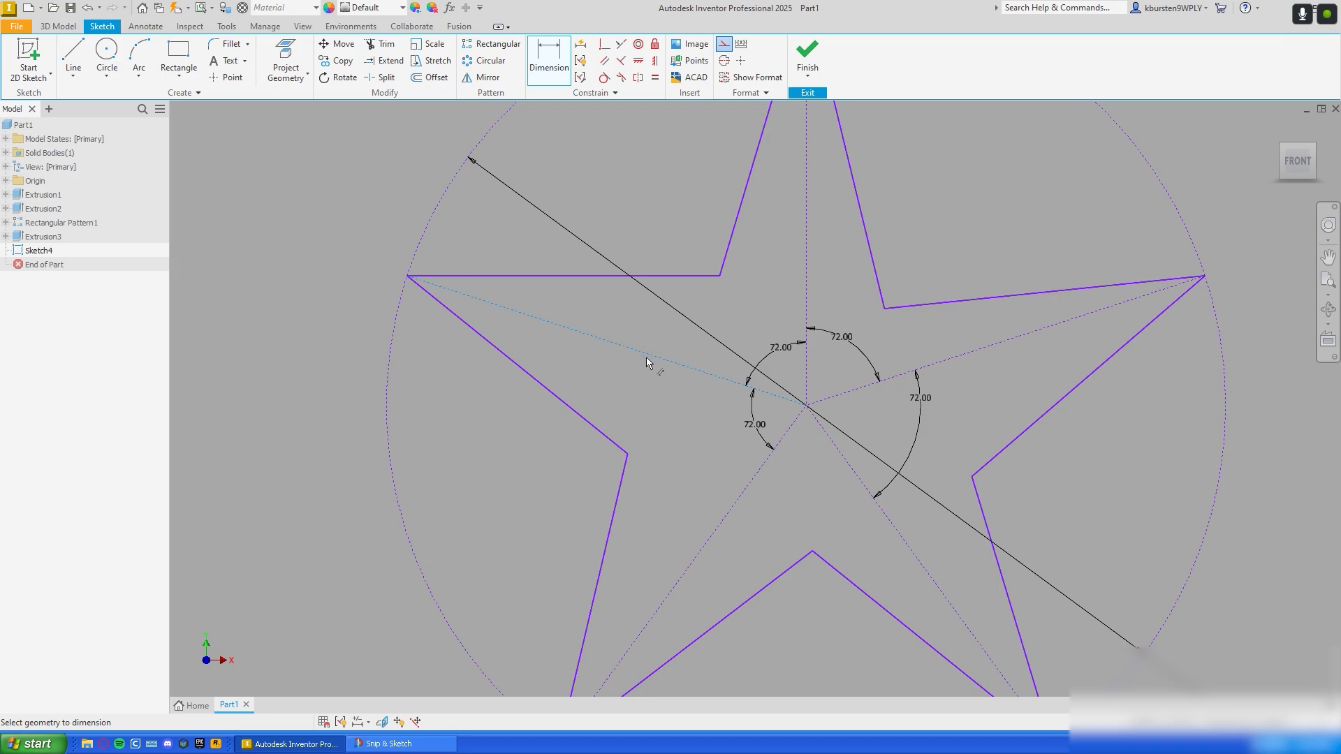
{"action": "left_click", "coordinate": [636, 276]}
{"action": "left_click", "coordinate": [643, 299]}
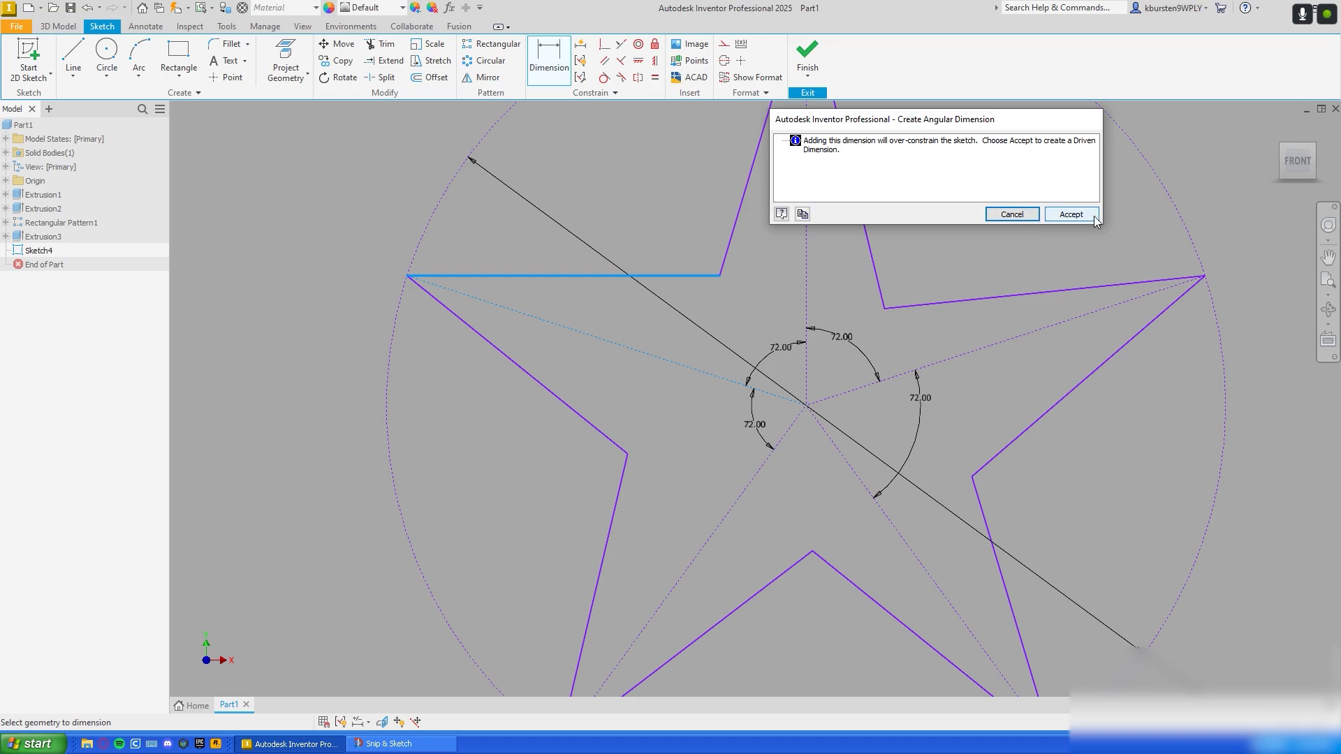
{"action": "left_click", "coordinate": [1013, 214]}
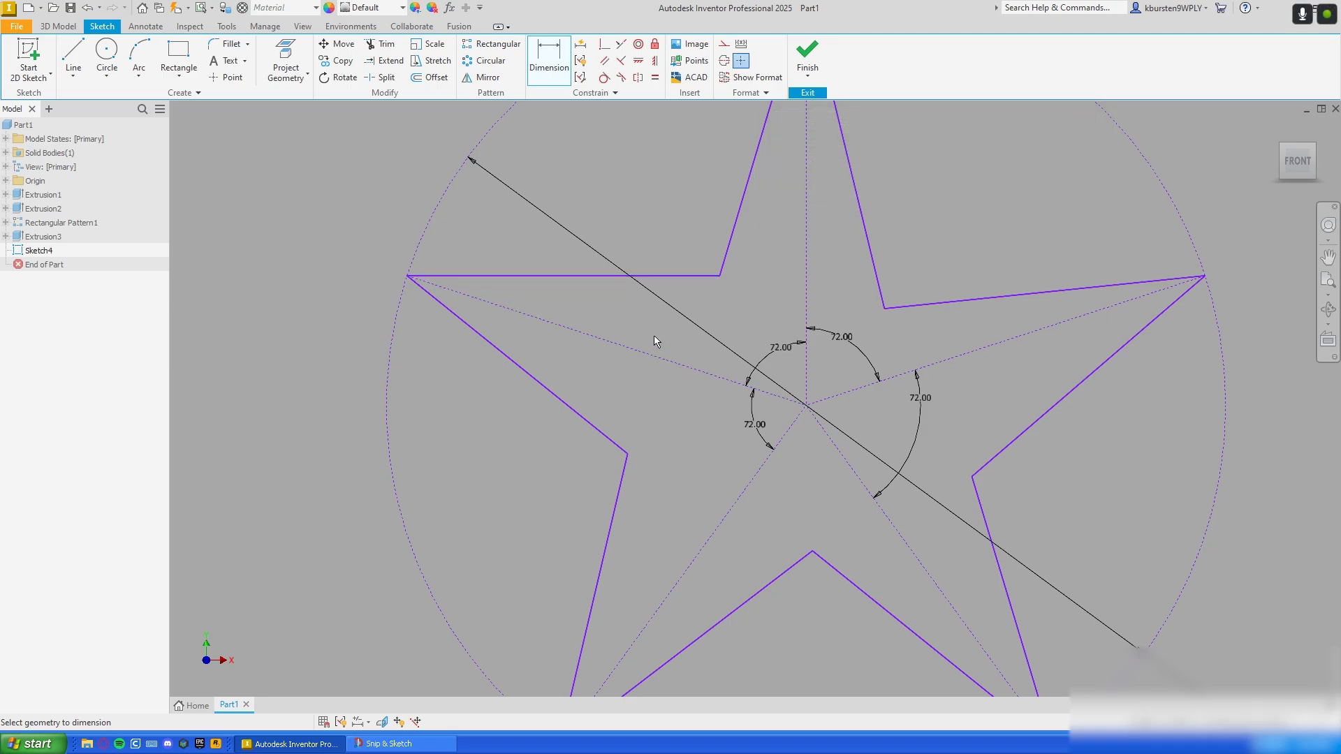
{"action": "key", "text": "Escape"}
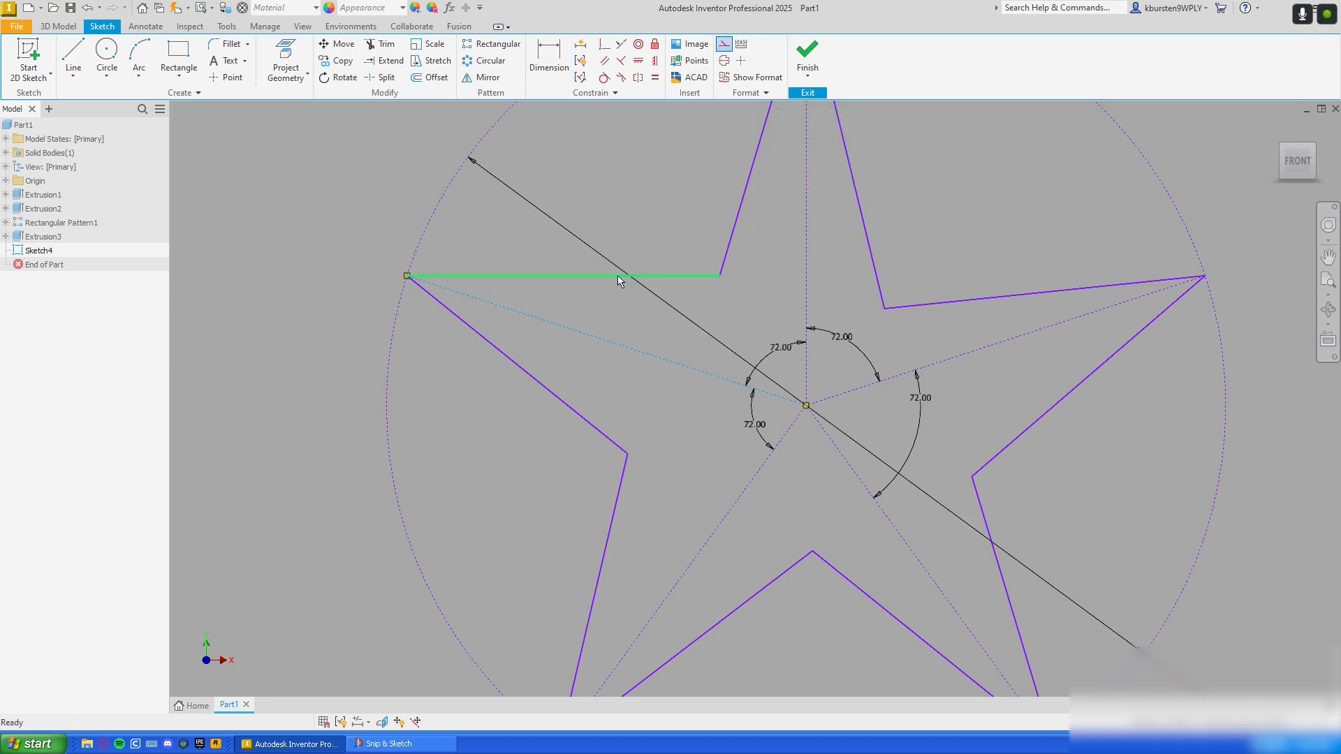
Step: Dimension the angle between the upper-left tip's lower edge and its construction line as 18 degrees
{"action": "middle_click_drag", "start_coordinate": [644, 323], "coordinate": [614, 281]}
{"action": "key", "text": "d"}
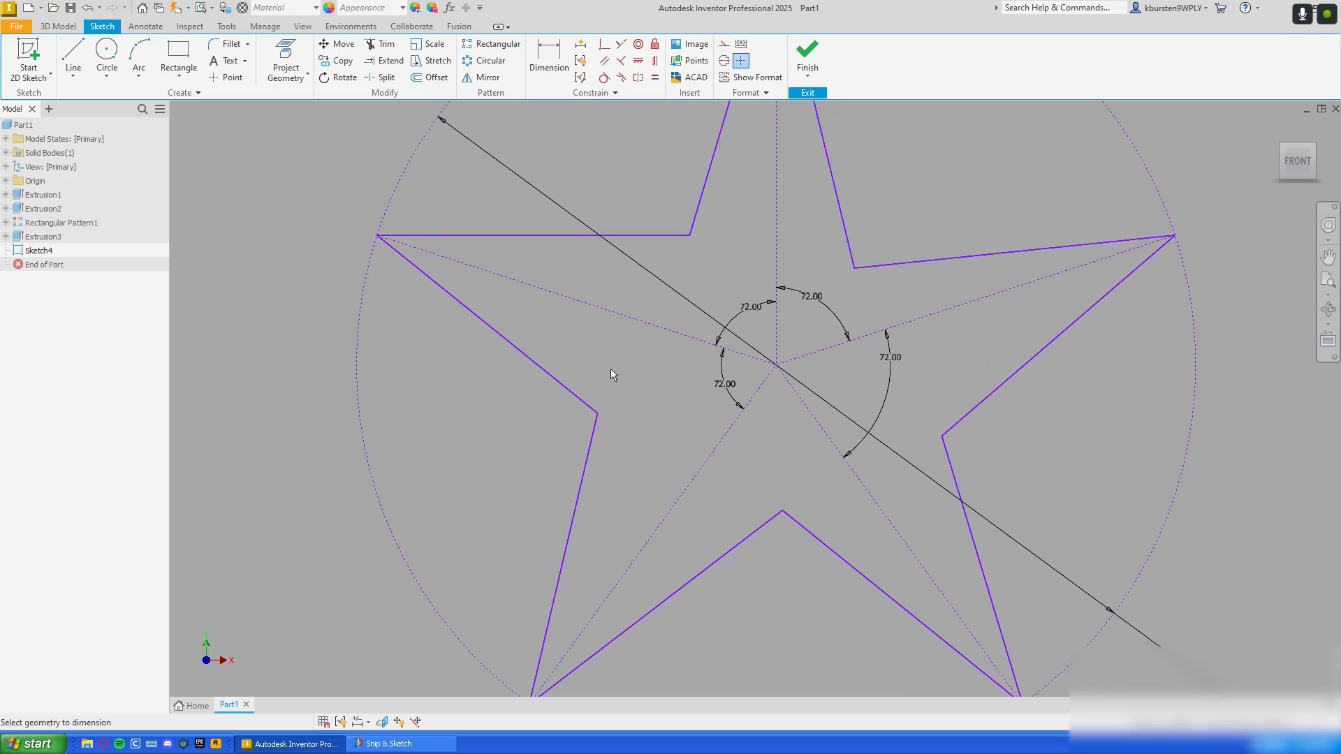
{"action": "left_click", "coordinate": [568, 384]}
{"action": "left_click", "coordinate": [614, 322]}
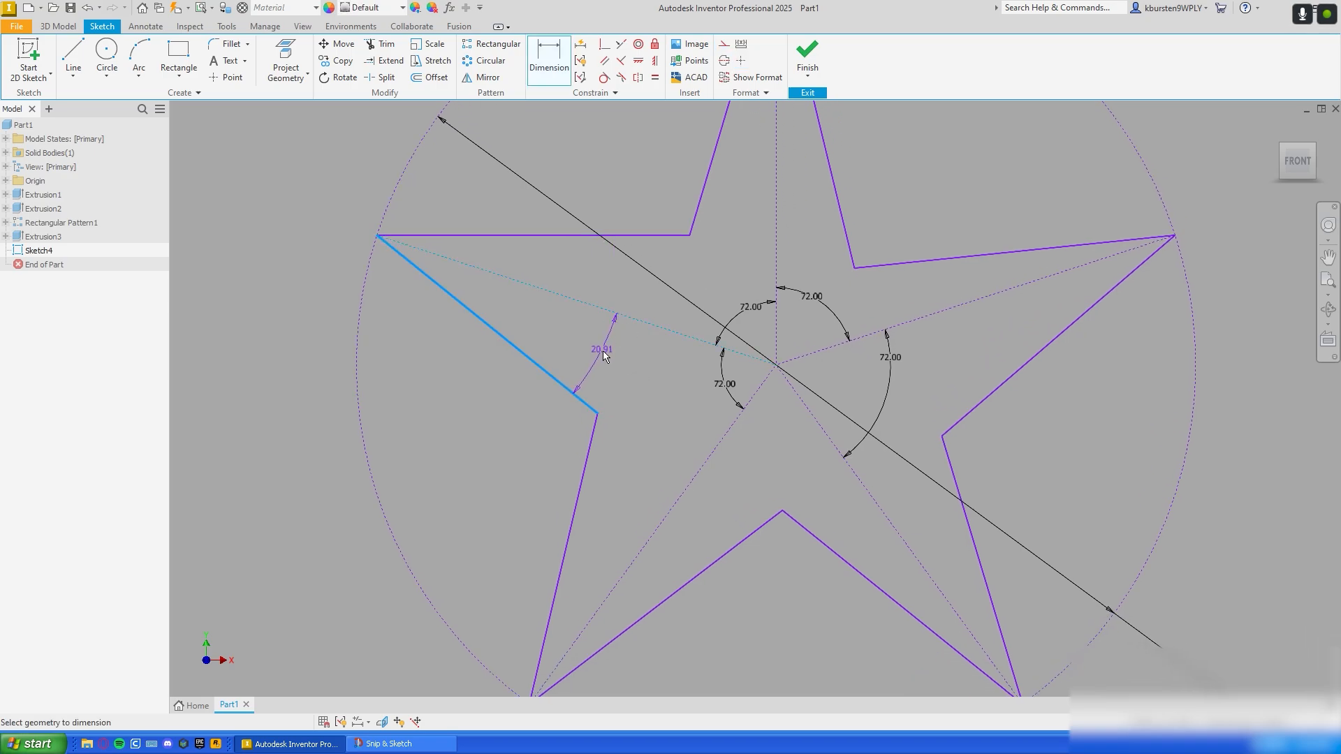
{"action": "left_click", "coordinate": [671, 359]}
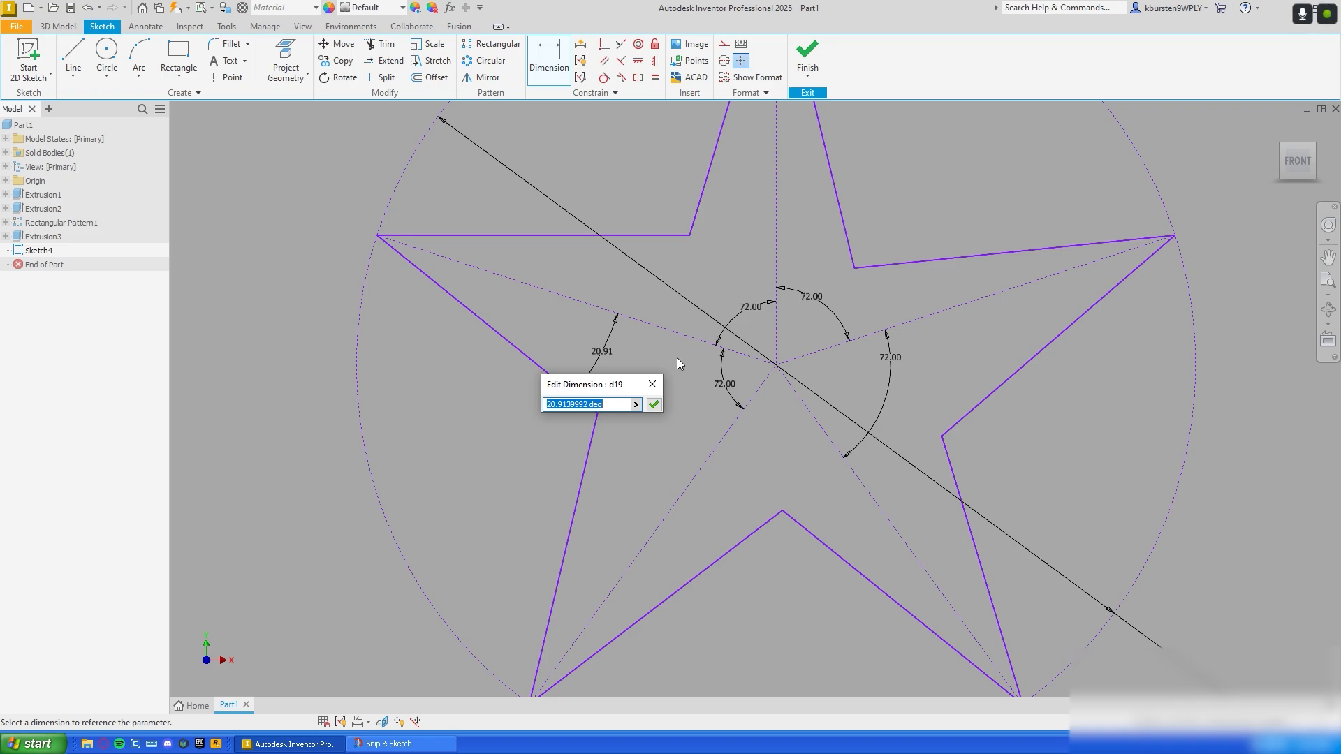
{"action": "type", "text": "18"}
{"action": "key", "text": "Return"}
{"action": "middle_click_drag", "start_coordinate": [677, 358], "coordinate": [566, 347]}
{"action": "left_click", "coordinate": [494, 444]}
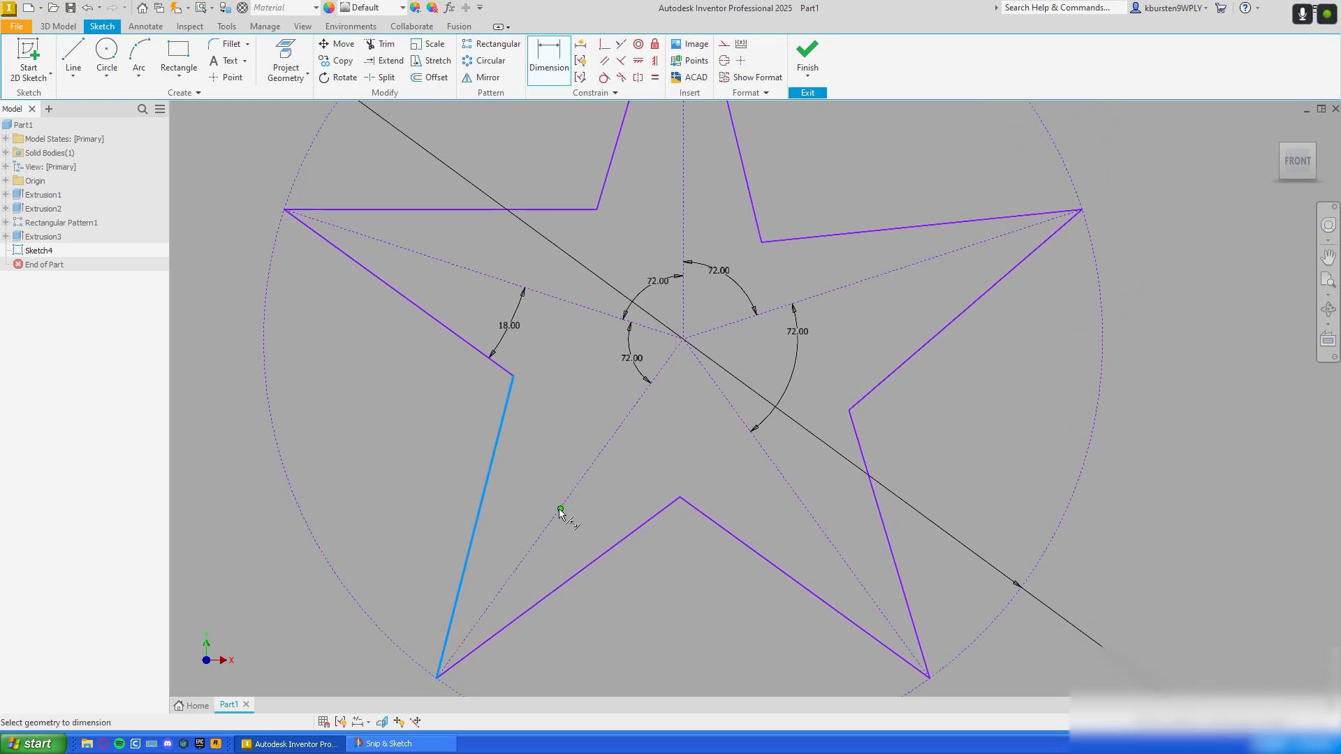
{"action": "left_click", "coordinate": [560, 510]}
{"action": "key", "text": "Escape"}
Step: Dimension the angle between the lower-left tip's outer edge and its construction line as 18 degrees
{"action": "key", "text": "d"}
{"action": "left_click", "coordinate": [549, 56]}
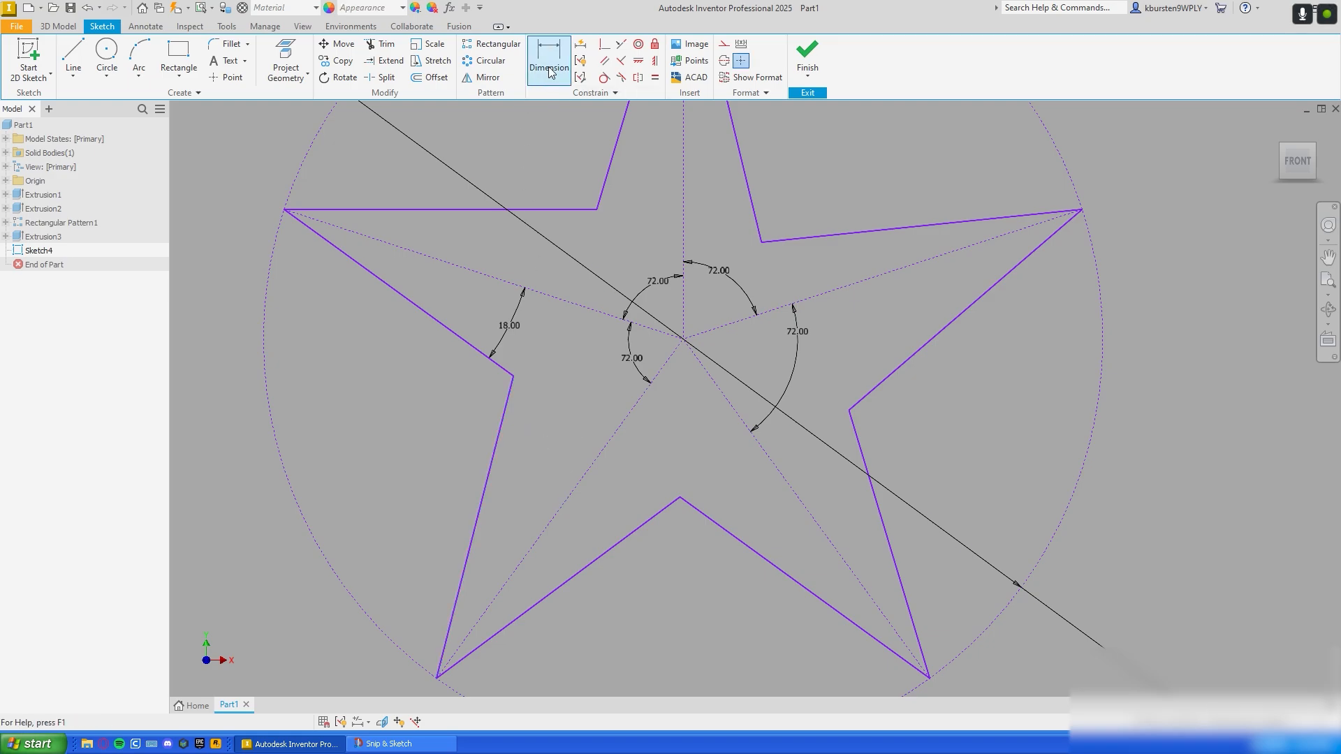
{"action": "left_click", "coordinate": [497, 438]}
{"action": "left_click", "coordinate": [583, 476]}
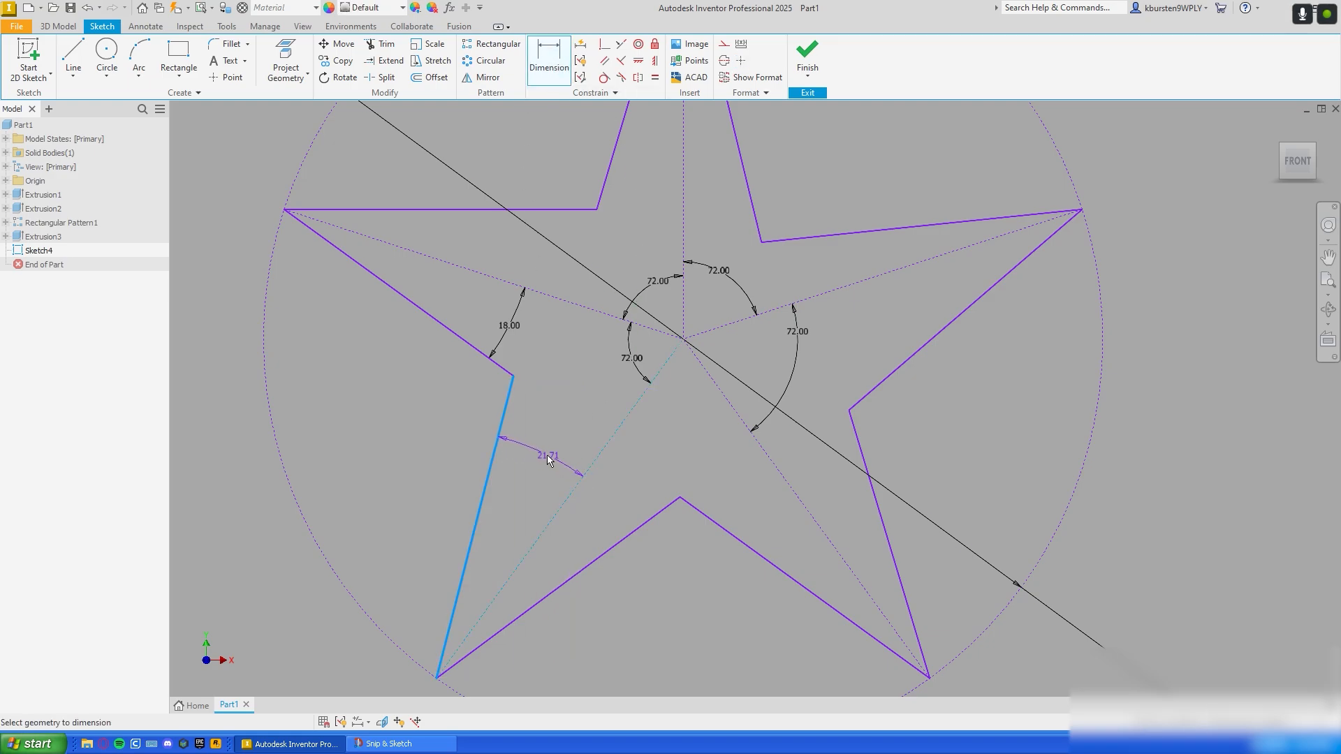
{"action": "left_click", "coordinate": [583, 440]}
{"action": "type", "text": "18"}
{"action": "key", "text": "Return"}
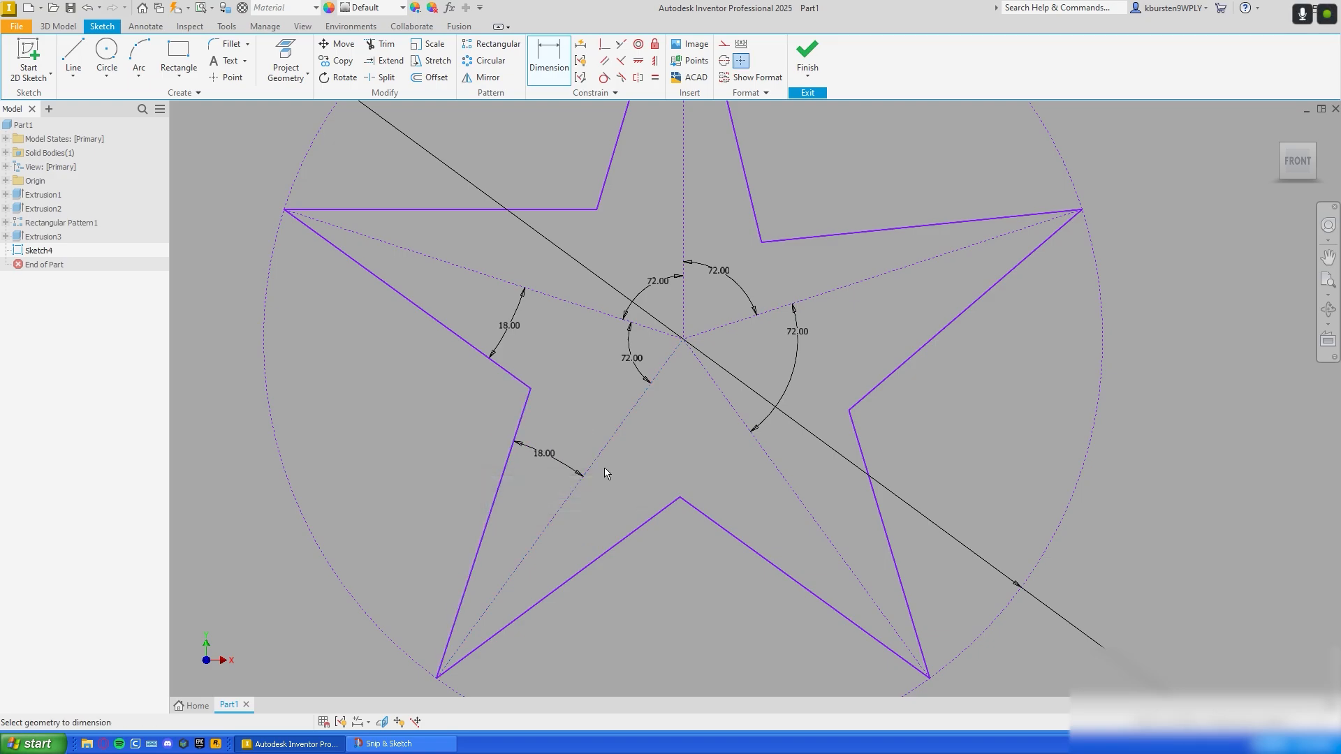
Step: Dimension the angle between the lower-left tip's construction line and its edge to the bottom inner corner as 18 degrees
{"action": "left_click", "coordinate": [594, 467]}
{"action": "left_click", "coordinate": [632, 533]}
{"action": "left_click", "coordinate": [616, 512]}
{"action": "type", "text": "18"}
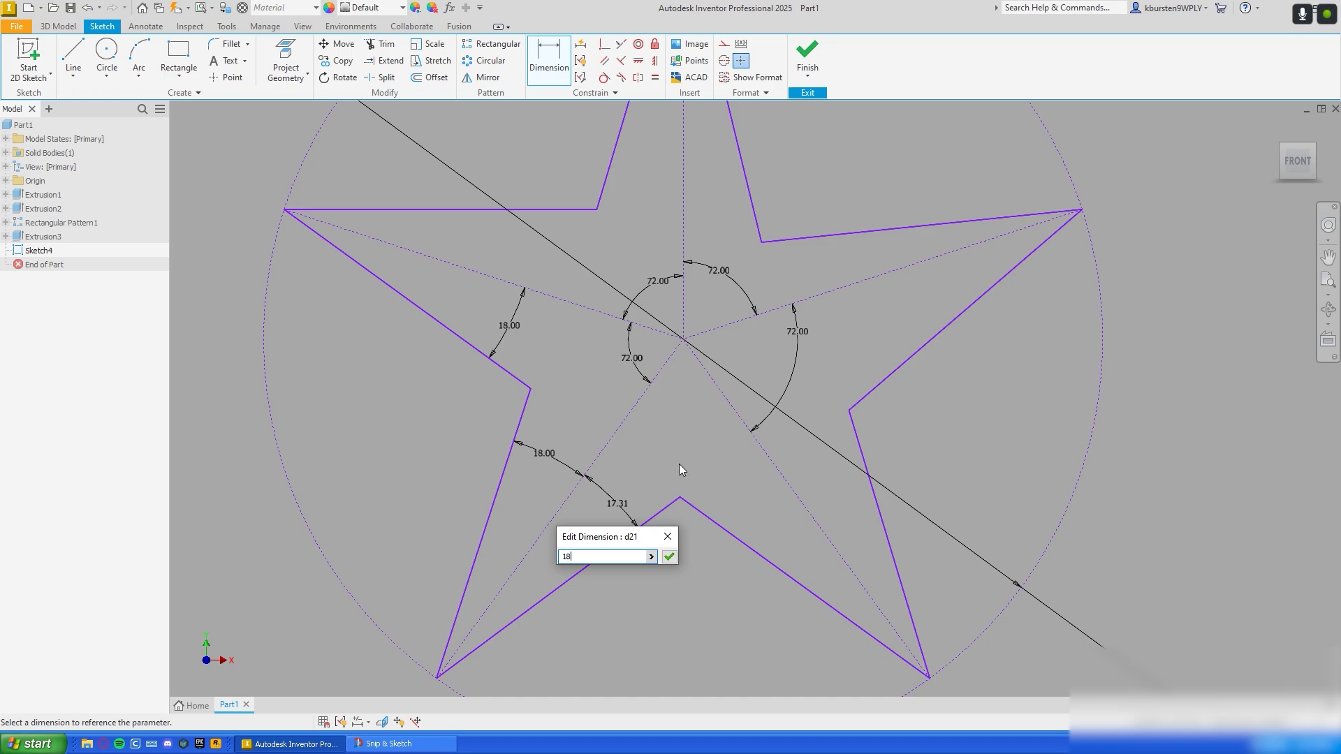
{"action": "key", "text": "Return"}
Step: Try to dimension the angle between the lower-right tip's construction line and its edge to the bottom inner corner
{"action": "left_click", "coordinate": [756, 553]}
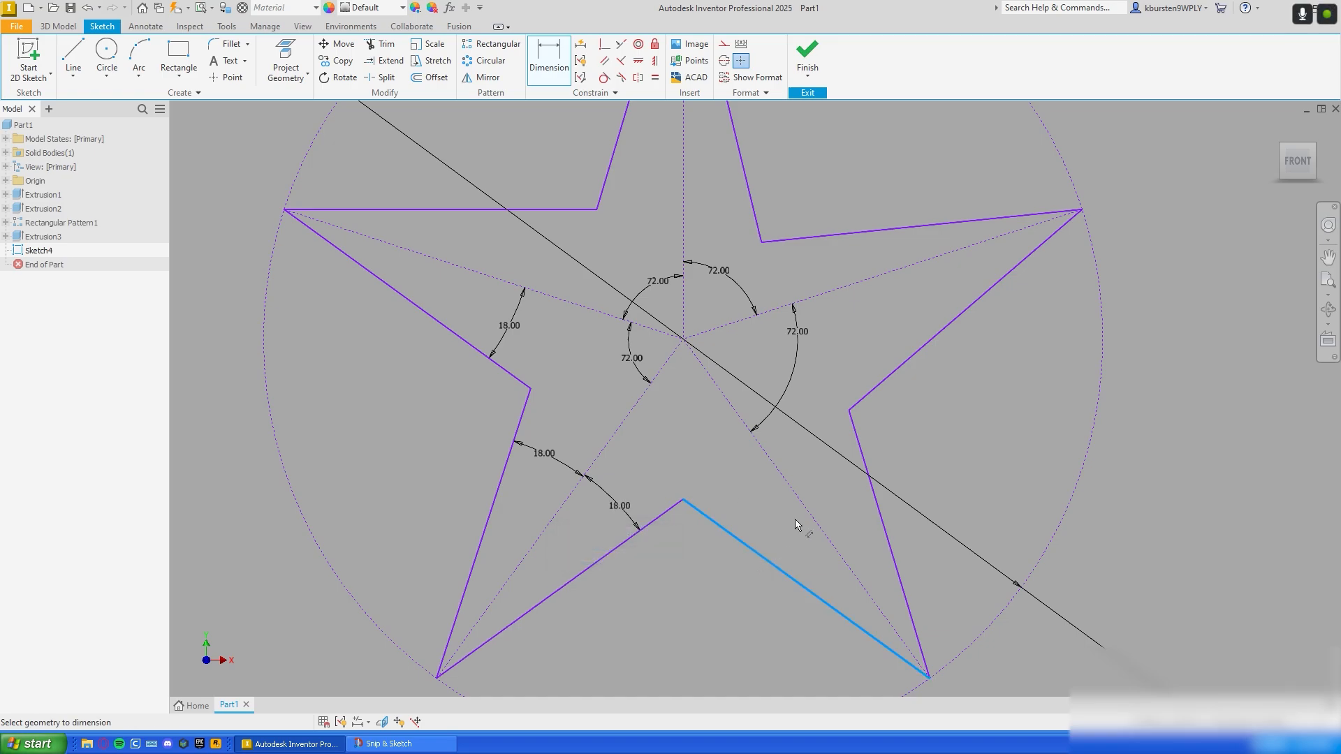
{"action": "key", "text": "Escape"}
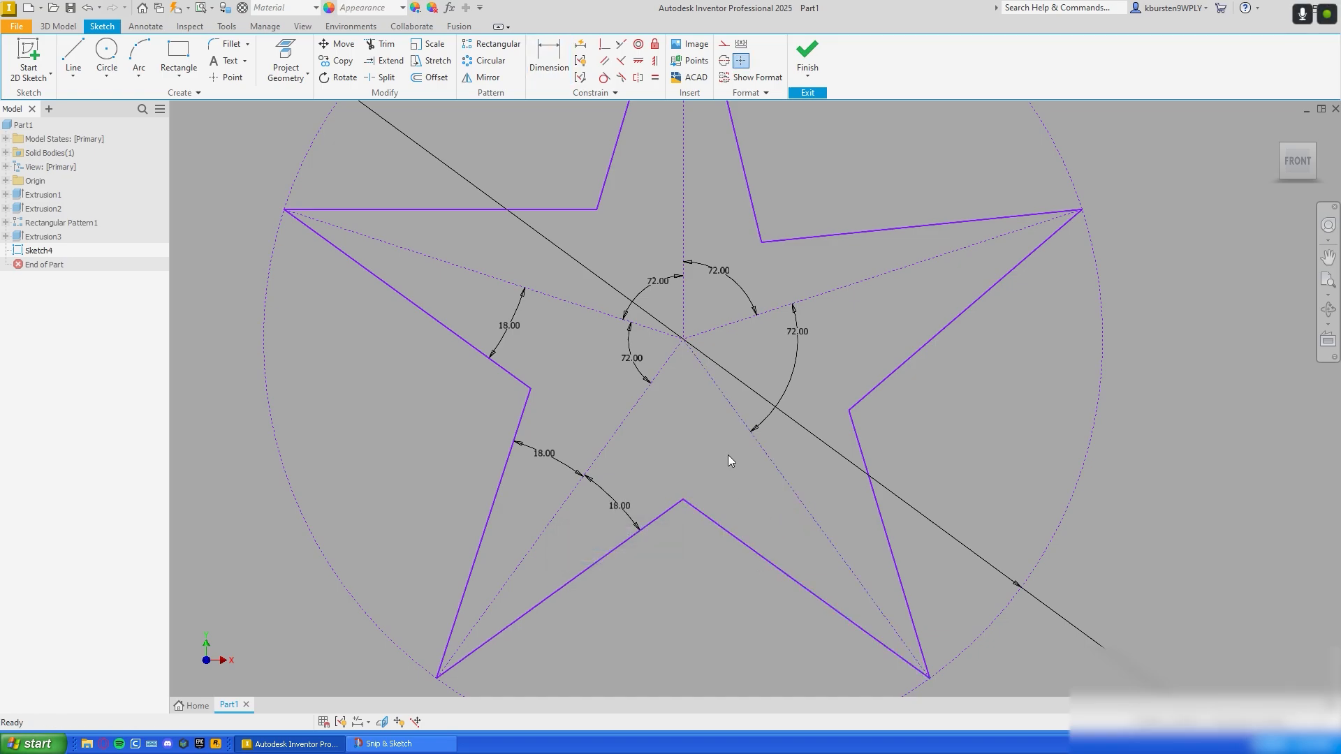
{"action": "key", "text": "d"}
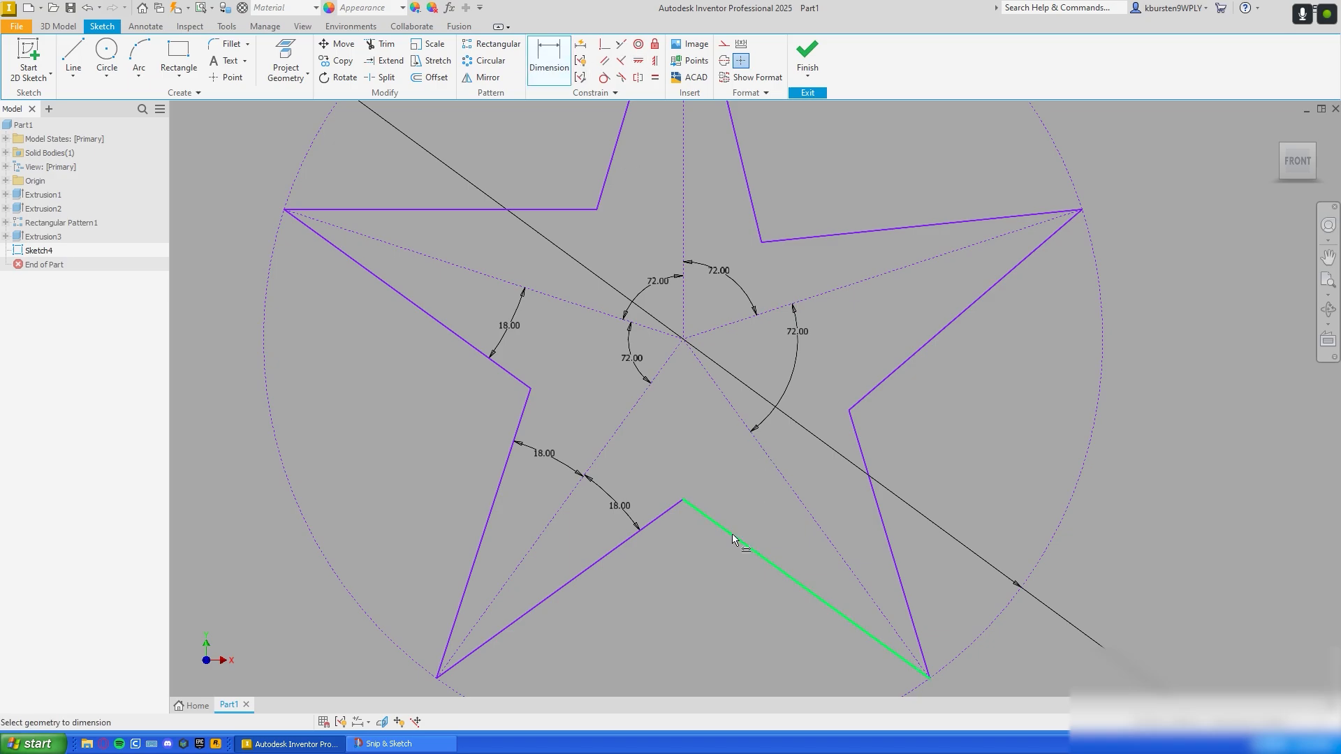
{"action": "left_click", "coordinate": [733, 537]}
{"action": "left_click", "coordinate": [750, 502]}
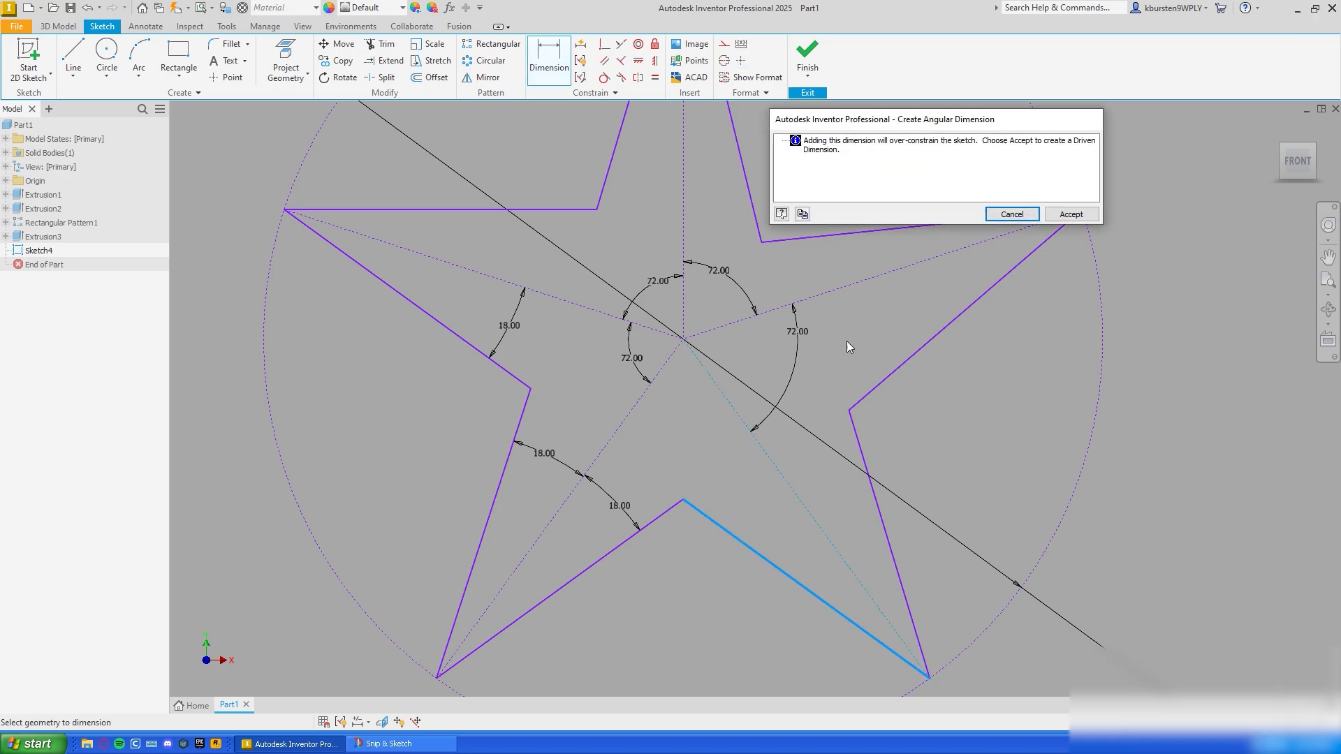
{"action": "left_click", "coordinate": [1072, 215]}
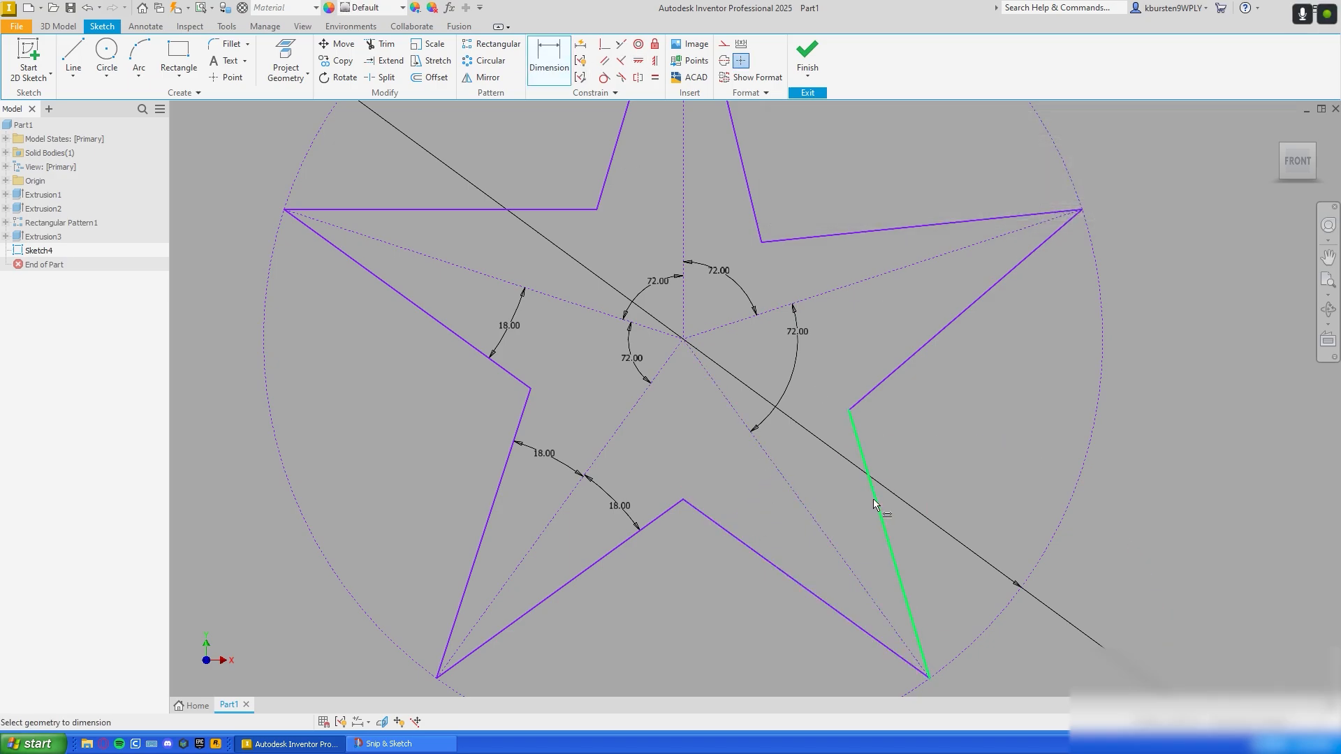
Step: Dimension the angle between the lower-right tip's outer edge and its construction line as 18 degrees
{"action": "left_click", "coordinate": [874, 498]}
{"action": "left_click", "coordinate": [797, 494]}
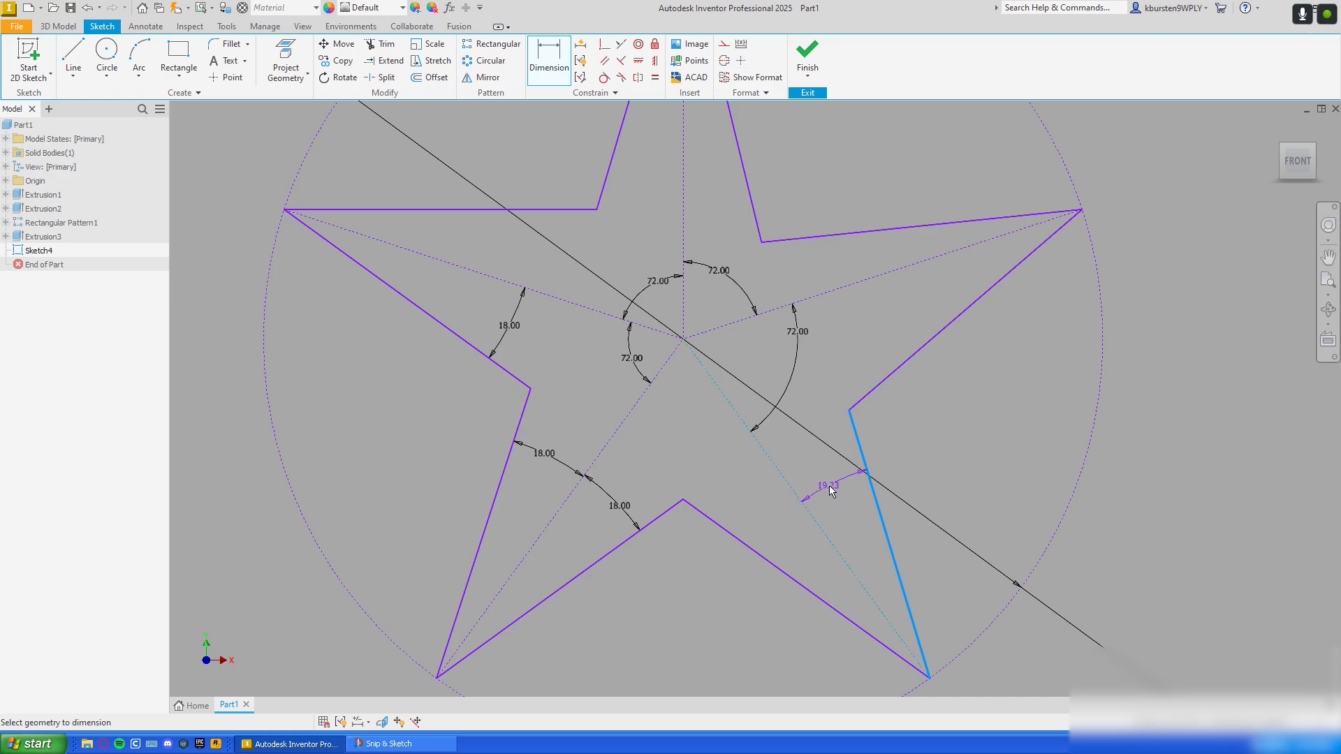
{"action": "left_click", "coordinate": [831, 487]}
{"action": "type", "text": "18"}
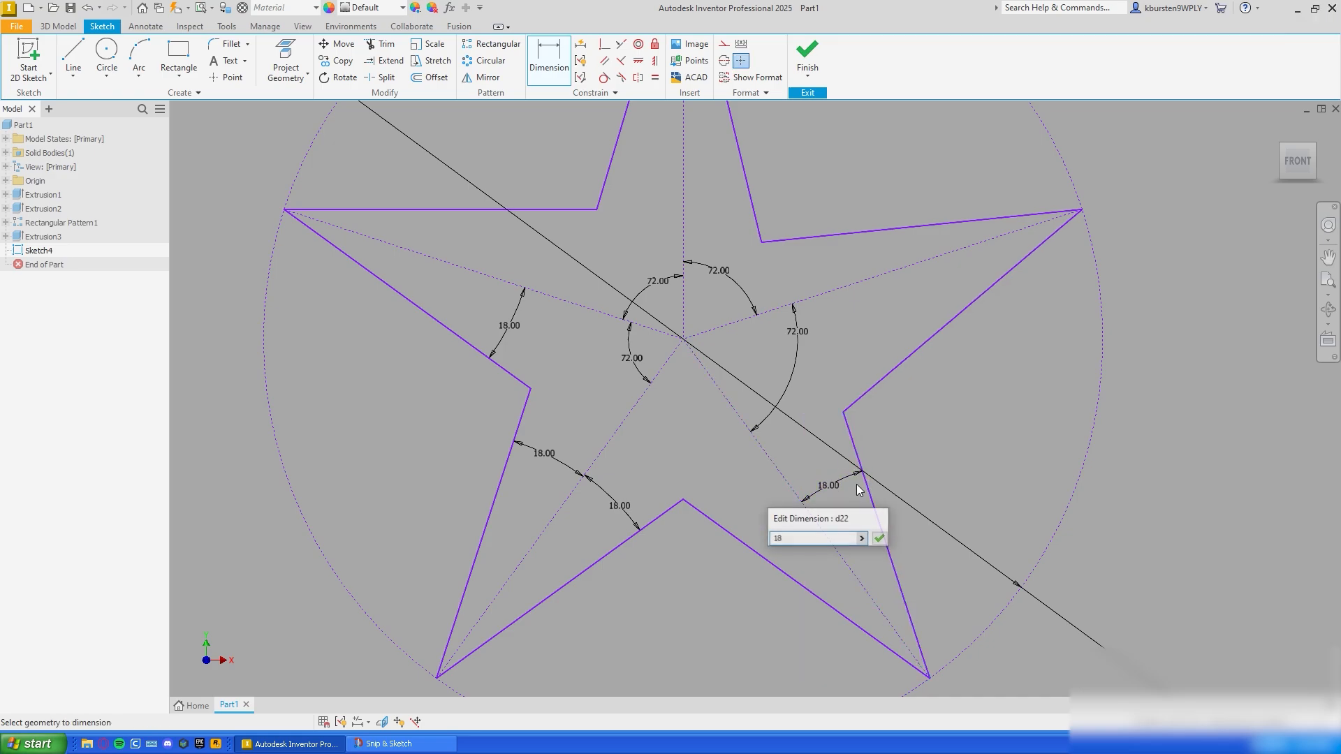
{"action": "key", "text": "Return"}
Step: Dimension the angle between the upper-right tip's lower edge and its construction line as 18 degrees
{"action": "left_click", "coordinate": [912, 354]}
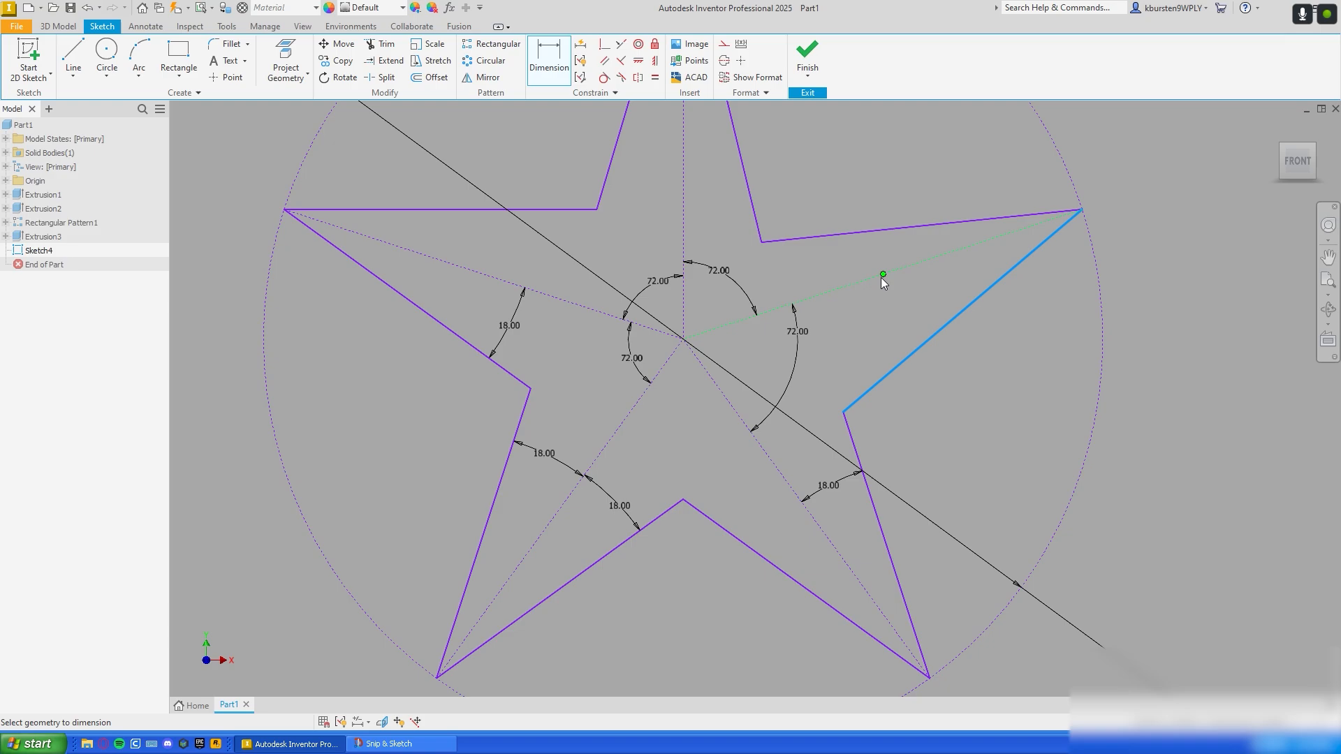
{"action": "key", "text": "Escape"}
{"action": "key", "text": "d"}
{"action": "left_click", "coordinate": [898, 366]}
{"action": "left_click", "coordinate": [841, 287]}
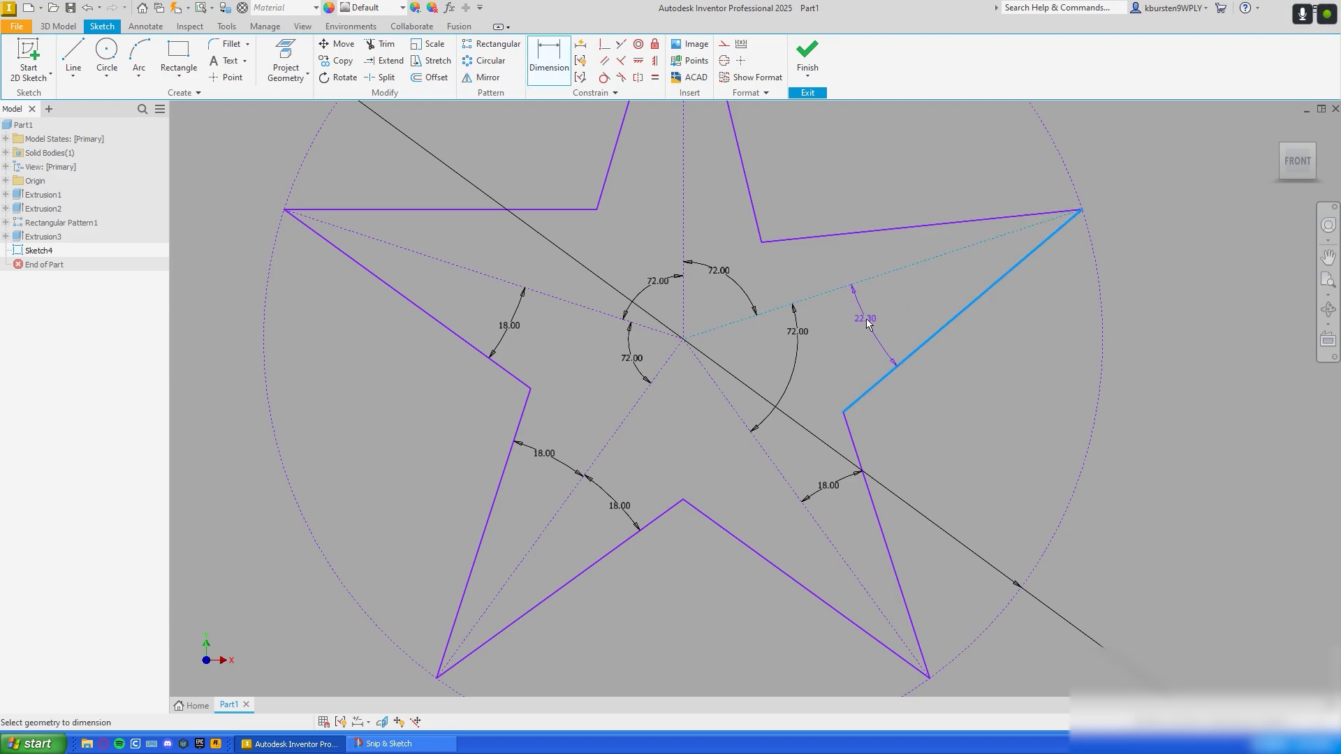
{"action": "left_click", "coordinate": [901, 316]}
{"action": "type", "text": "18"}
{"action": "key", "text": "Return"}
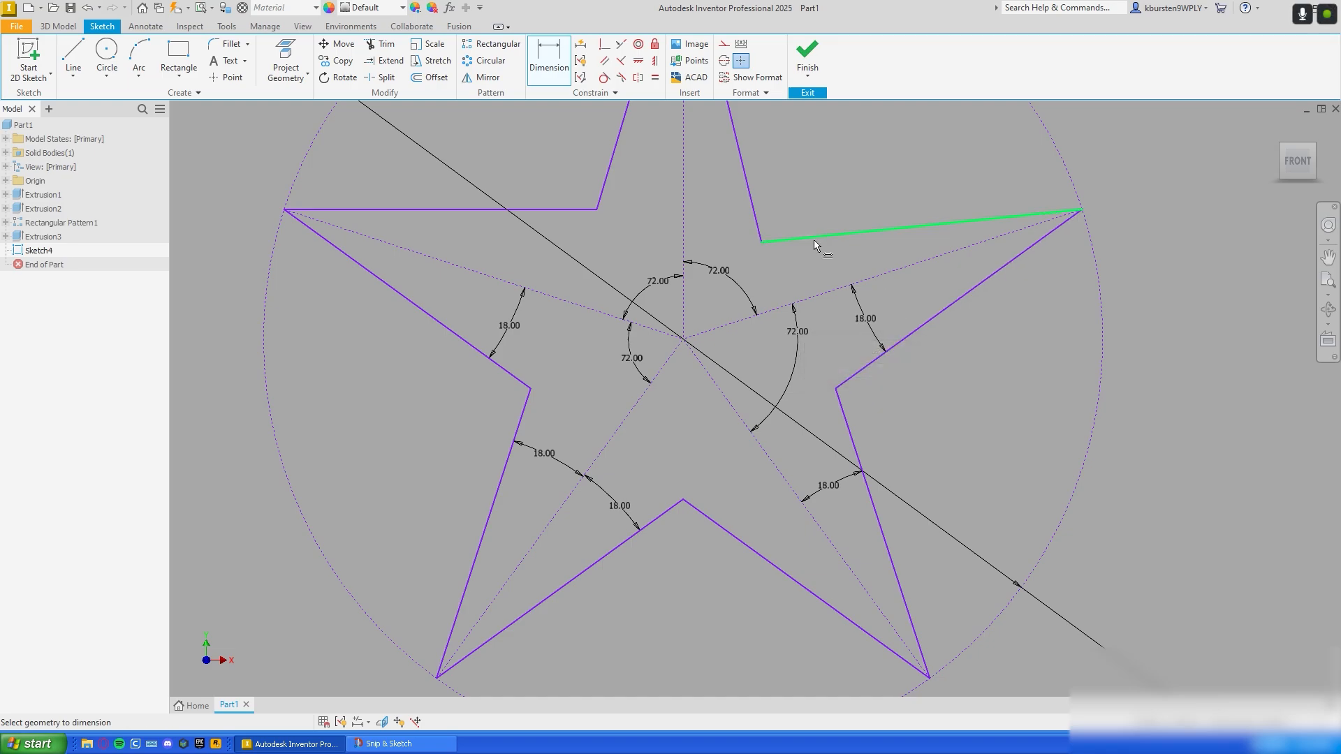
Step: Dimension the angle between the upper-right tip's upper edge and its construction line as 18 degrees
{"action": "left_click", "coordinate": [809, 239]}
{"action": "left_click", "coordinate": [836, 289]}
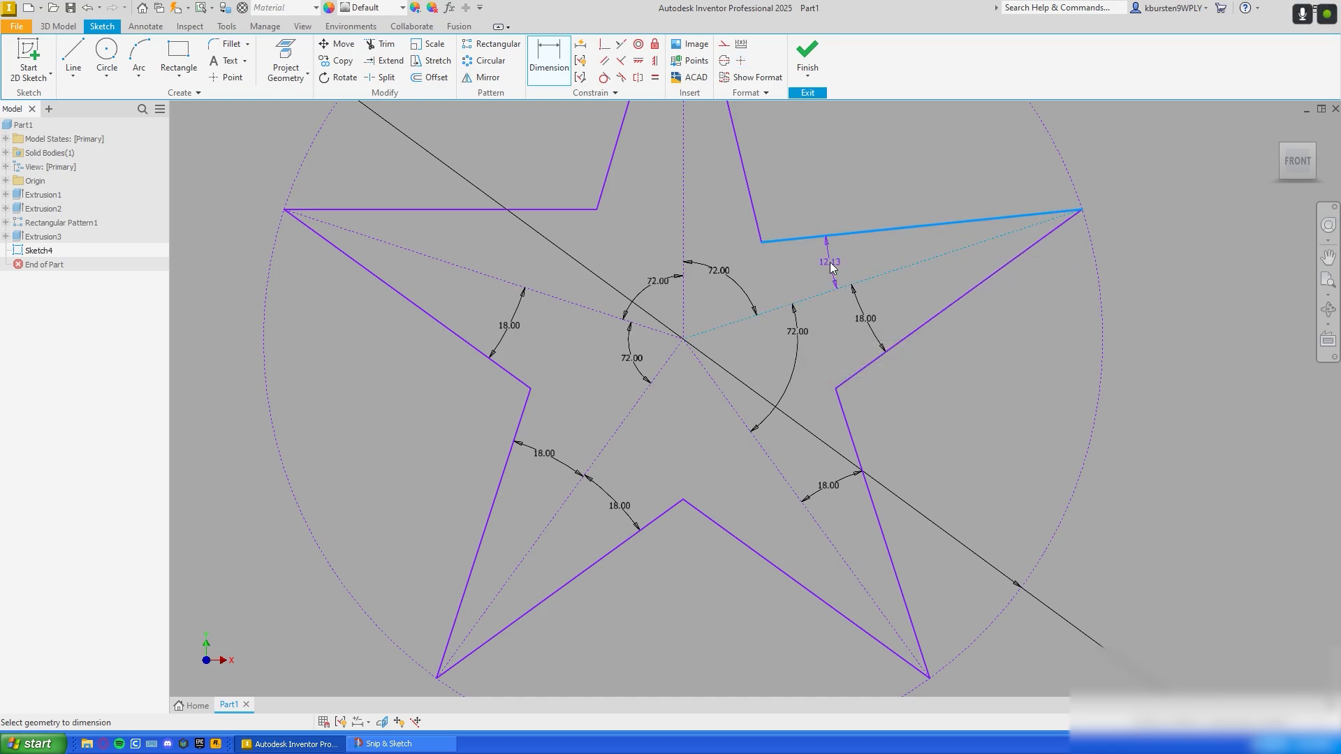
{"action": "left_click", "coordinate": [831, 268]}
{"action": "type", "text": "18"}
{"action": "key", "text": "Return"}
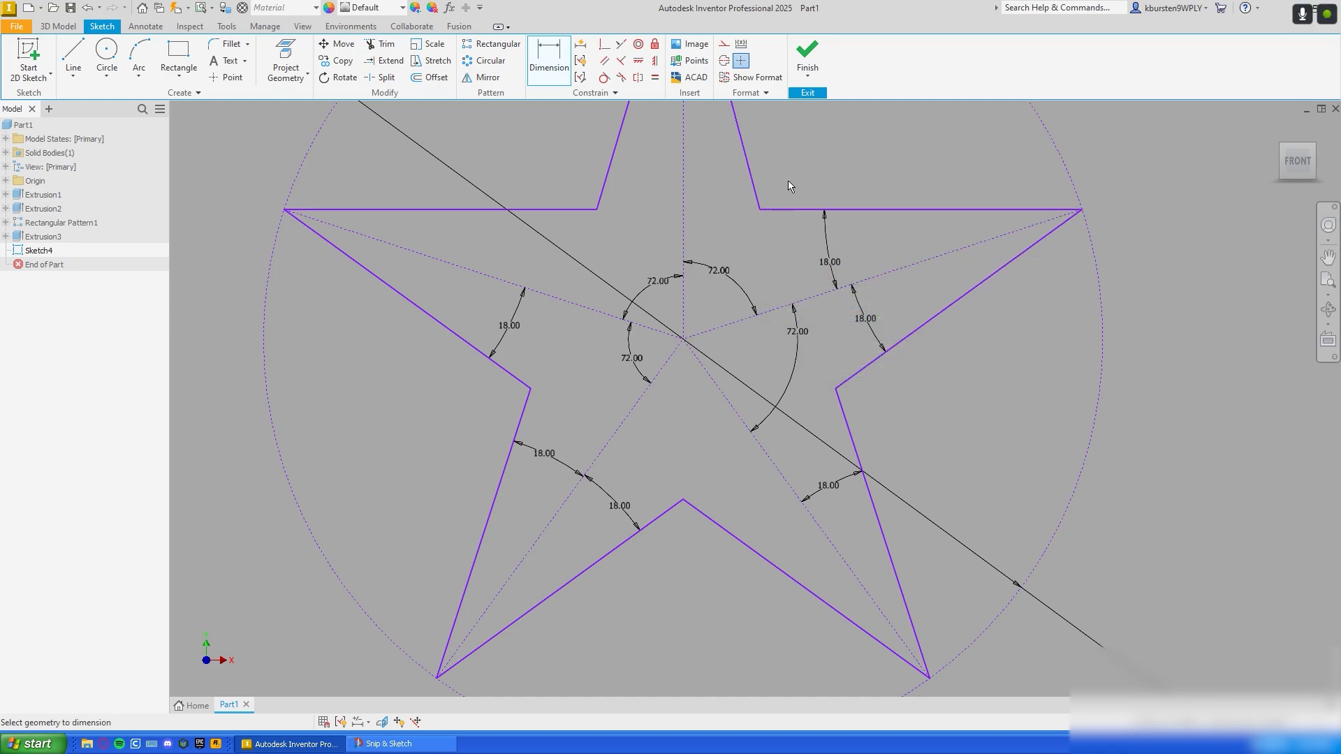
Step: Dimension the angle between the top tip's right edge and the vertical construction line as 18 degrees
{"action": "middle_click_drag", "start_coordinate": [788, 180], "coordinate": [804, 267]}
{"action": "left_click", "coordinate": [769, 264]}
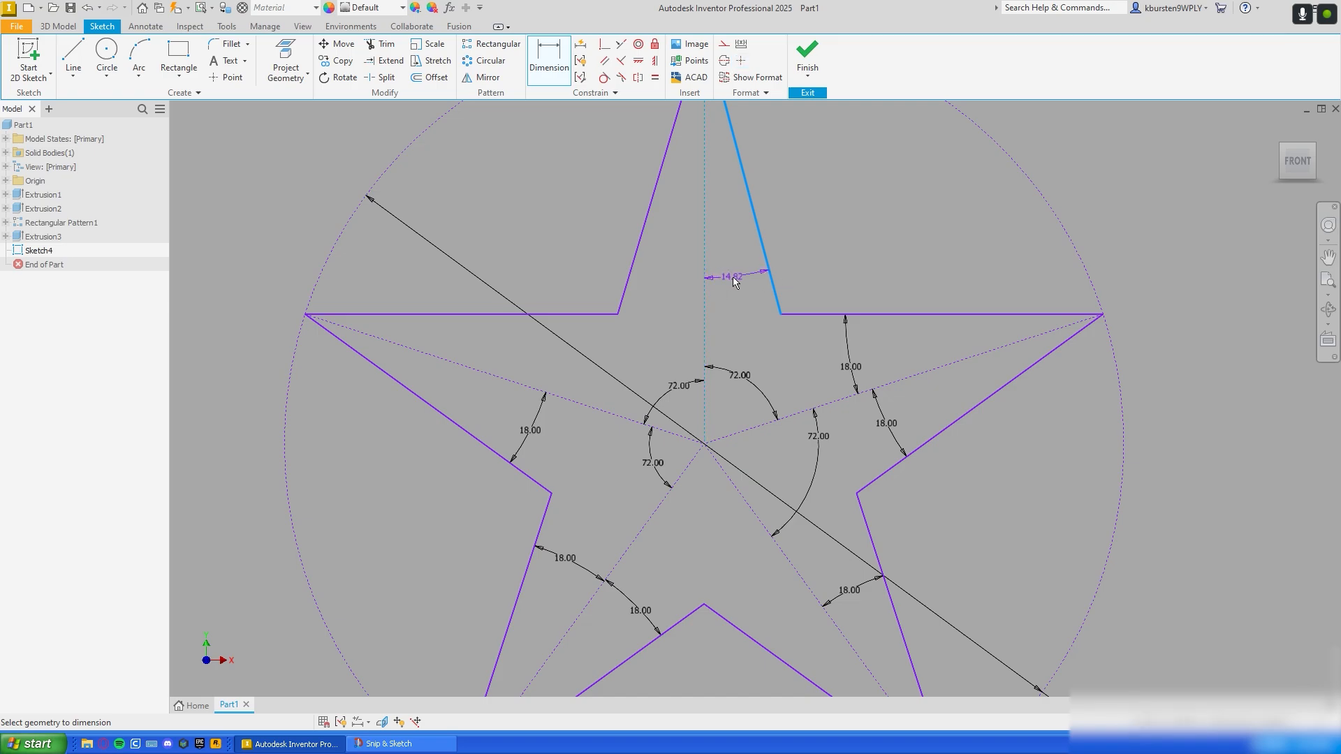
{"action": "left_click", "coordinate": [737, 278]}
{"action": "type", "text": "18"}
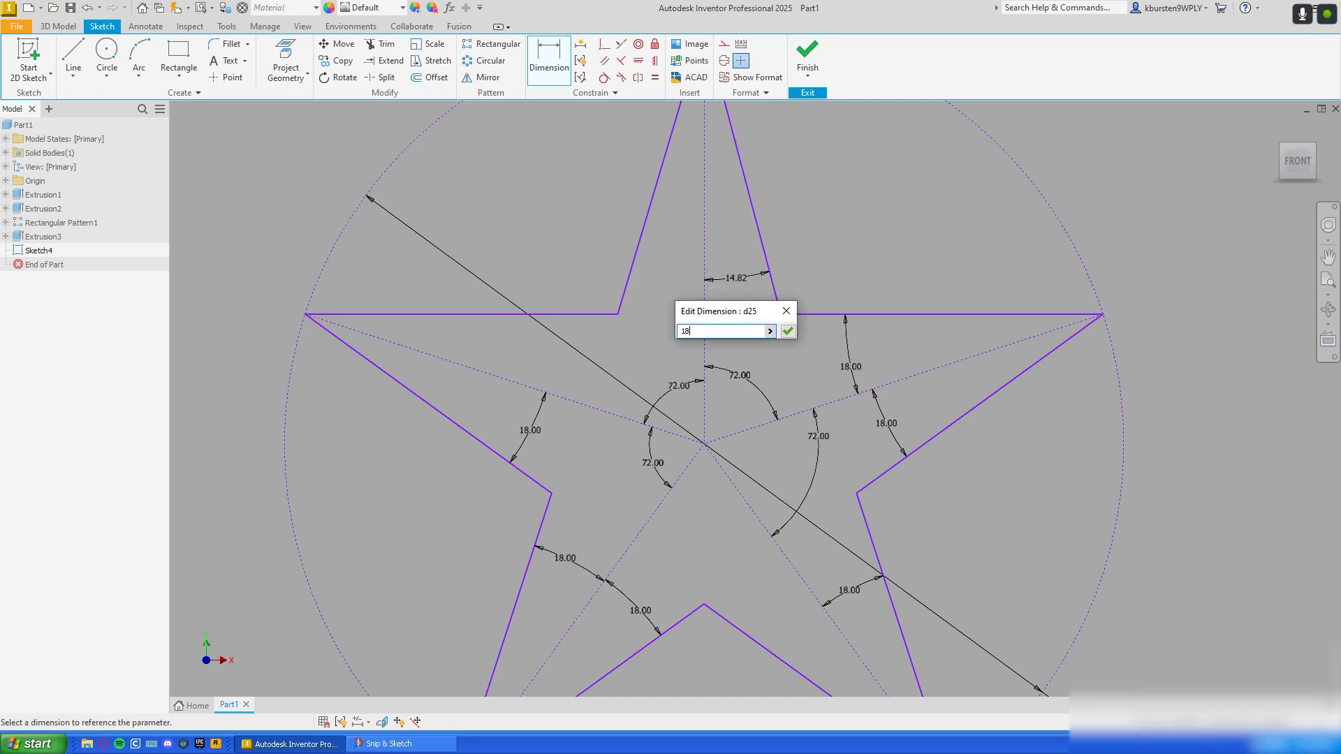
{"action": "key", "text": "Return"}
Step: Dimension the angle between the top tip's left edge and the vertical construction line as 18 degrees
{"action": "left_click", "coordinate": [633, 271]}
{"action": "left_click", "coordinate": [703, 288]}
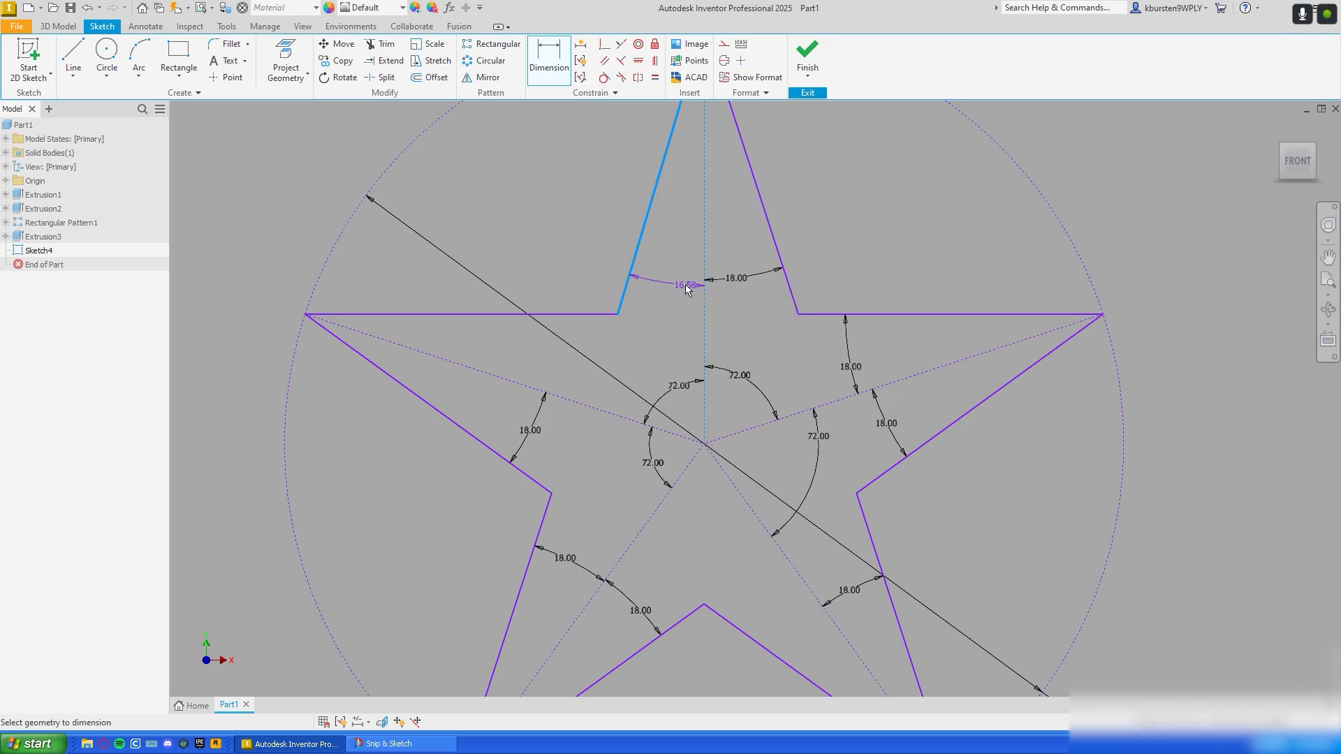
{"action": "left_click", "coordinate": [668, 284]}
{"action": "type", "text": "18"}
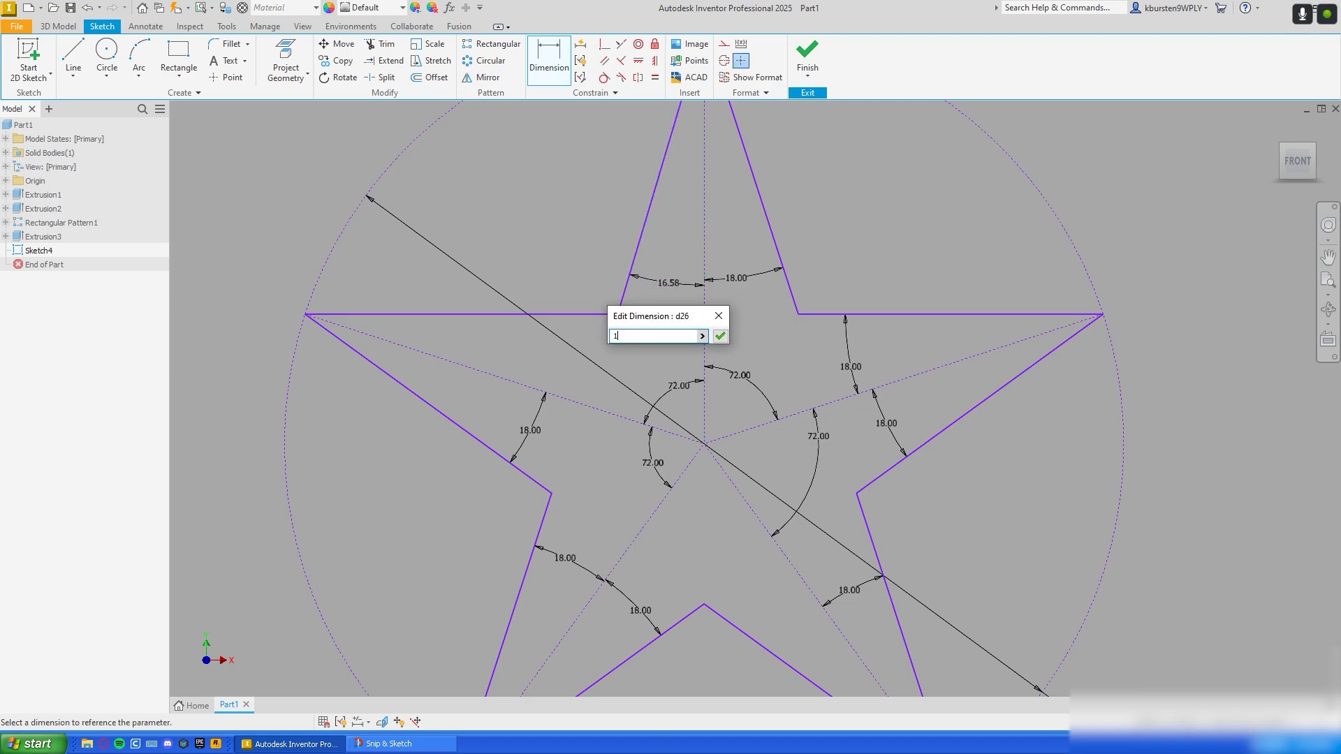
{"action": "key", "text": "Return"}
Step: Try to add a linear dimension to the outer edge of the star's lower-left tip
{"action": "scroll", "coordinate": [858, 270], "scroll_direction": "down", "scroll_amount": 3}
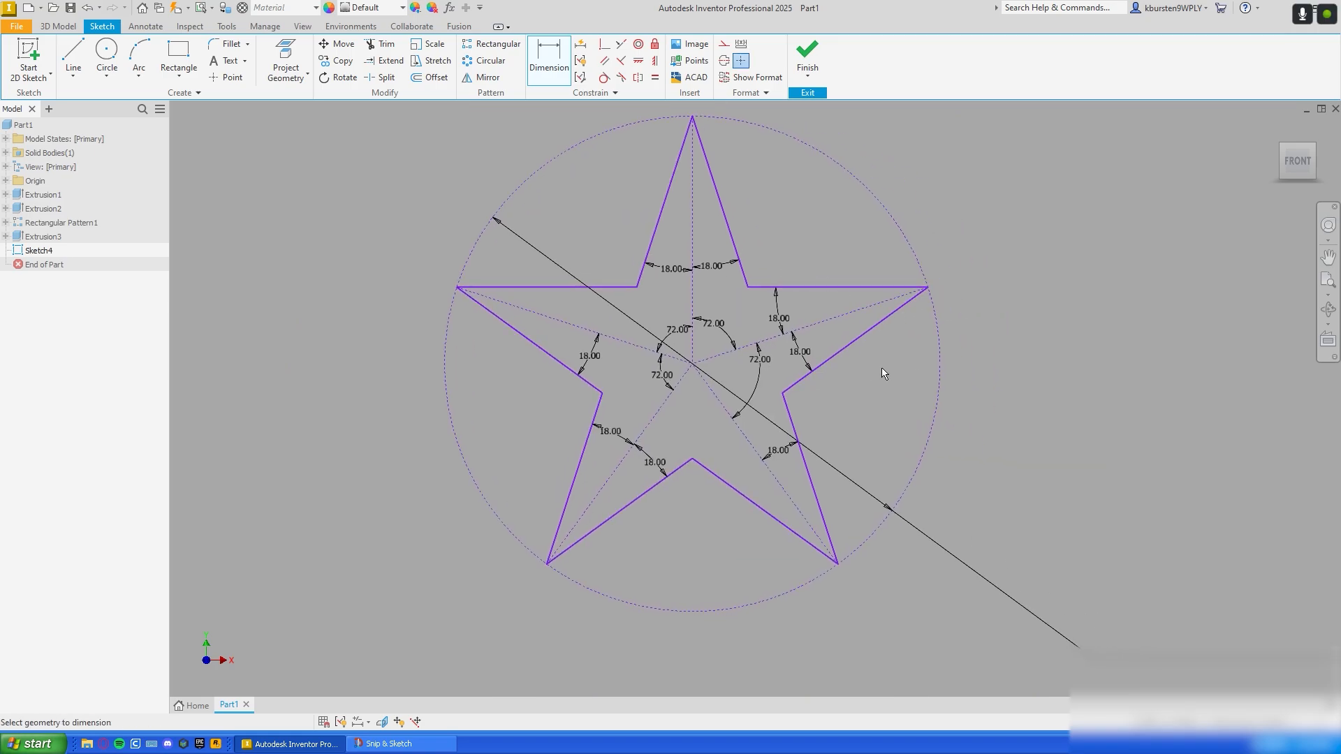
{"action": "middle_click_drag", "start_coordinate": [861, 383], "coordinate": [852, 417]}
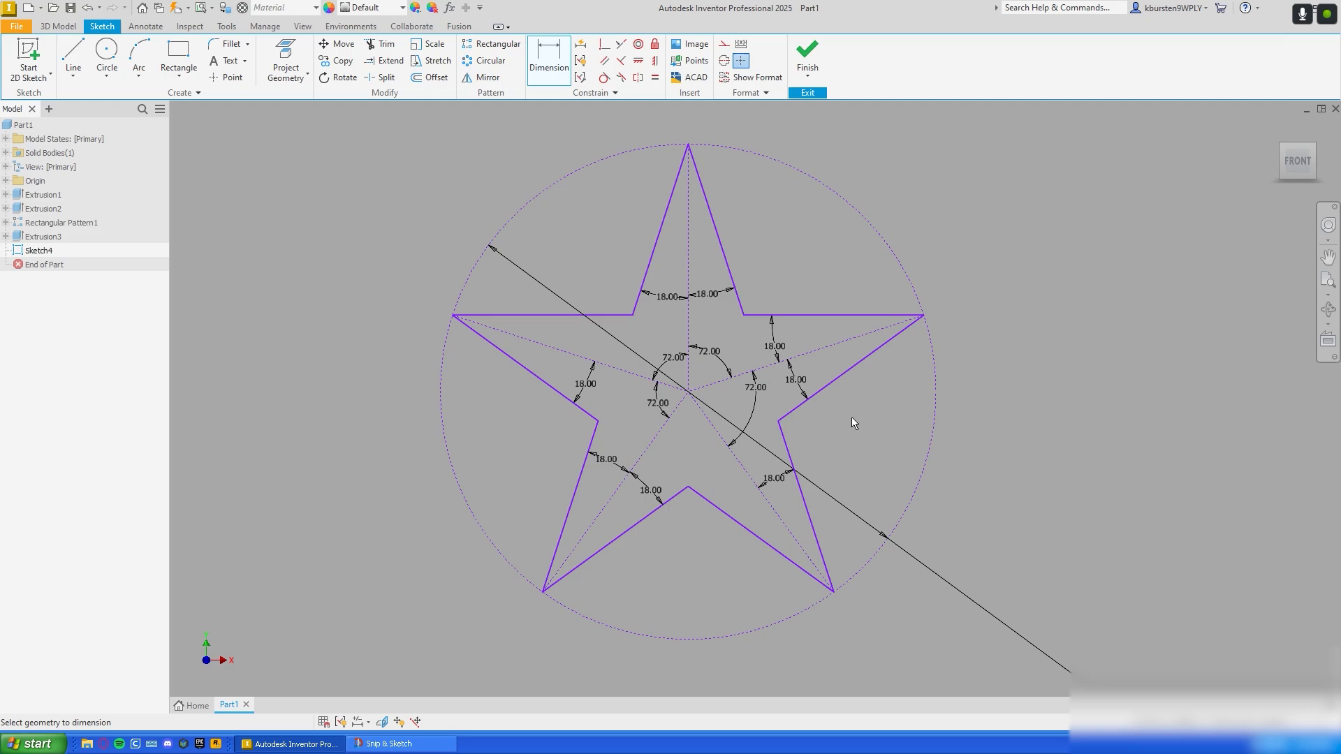
{"action": "scroll", "coordinate": [833, 412], "scroll_direction": "up", "scroll_amount": 4}
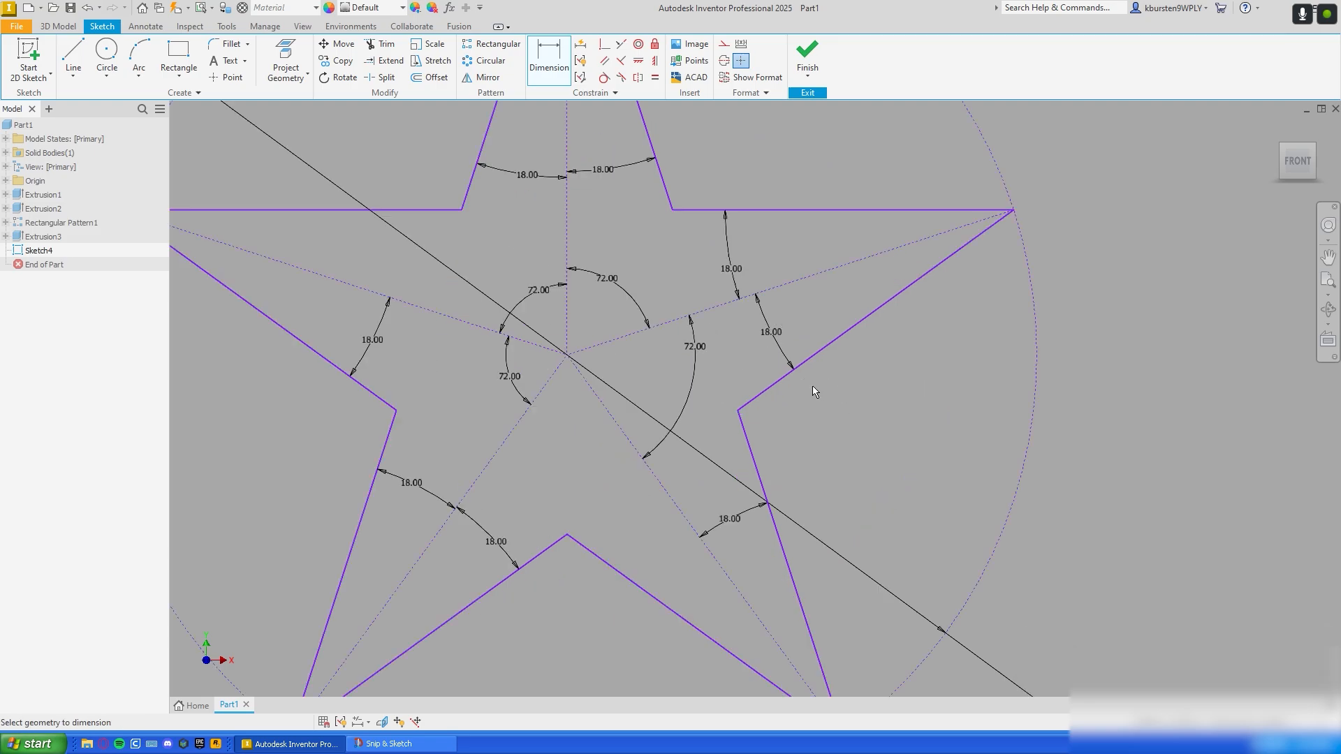
{"action": "mouse_move", "coordinate": [886, 385]}
{"action": "middle_mouse_down"}
{"action": "mouse_move", "coordinate": [932, 329]}
{"action": "mouse_move", "coordinate": [936, 368]}
{"action": "middle_mouse_up"}
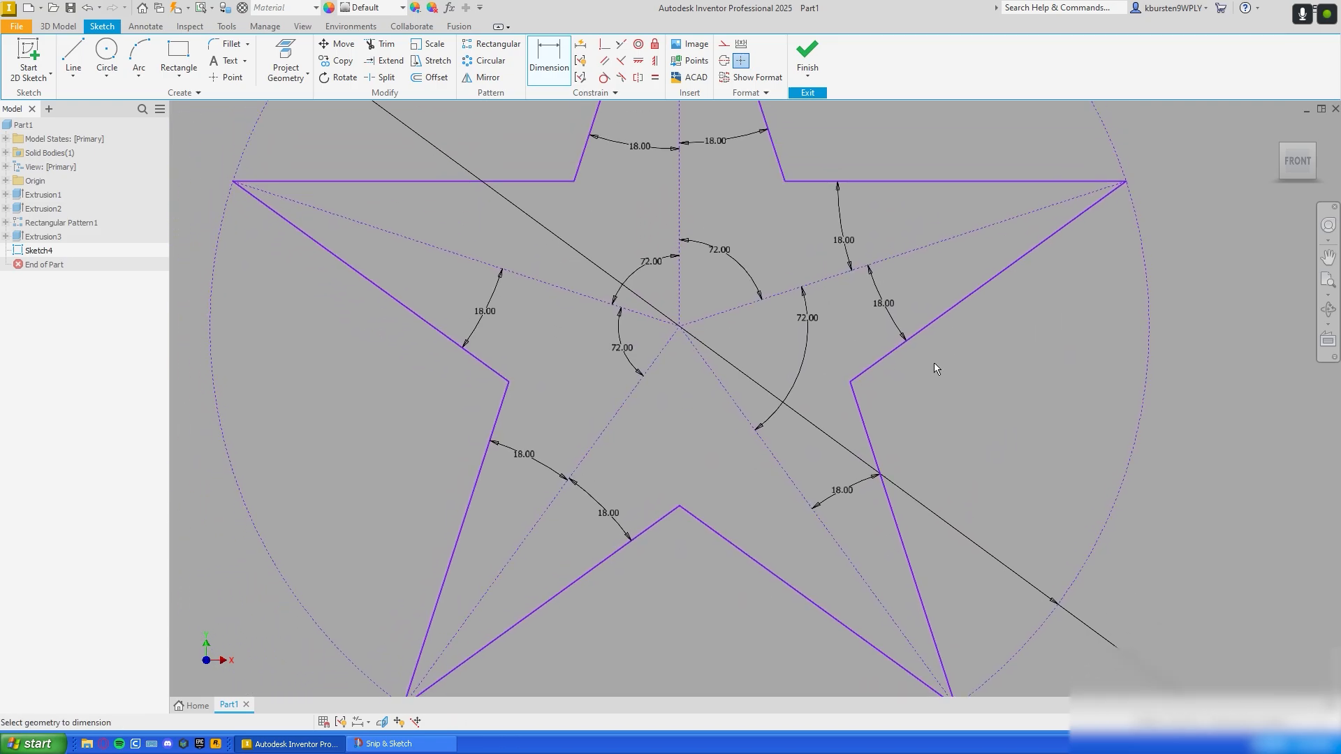
{"action": "left_click", "coordinate": [471, 492]}
{"action": "middle_click_drag", "start_coordinate": [452, 492], "coordinate": [515, 419]}
{"action": "key", "text": "Escape"}
{"action": "left_click", "coordinate": [550, 59]}
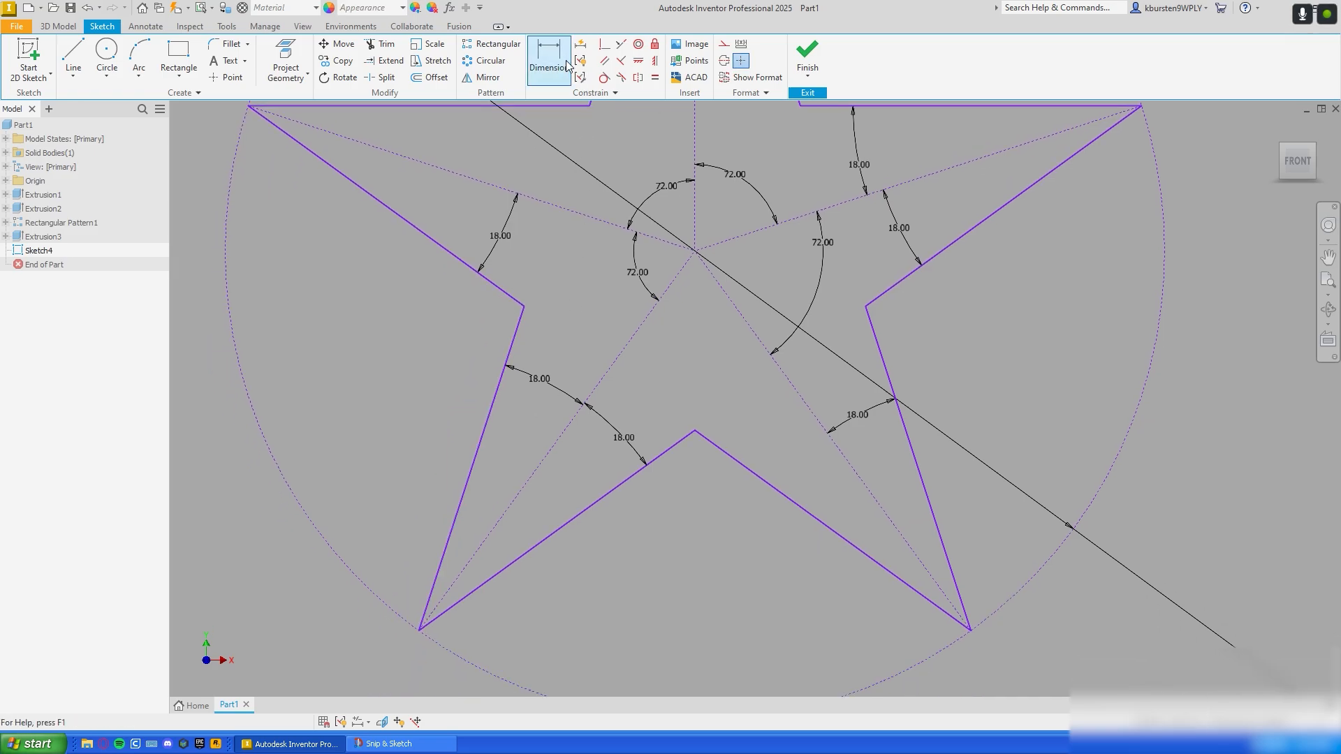
{"action": "left_click", "coordinate": [489, 409]}
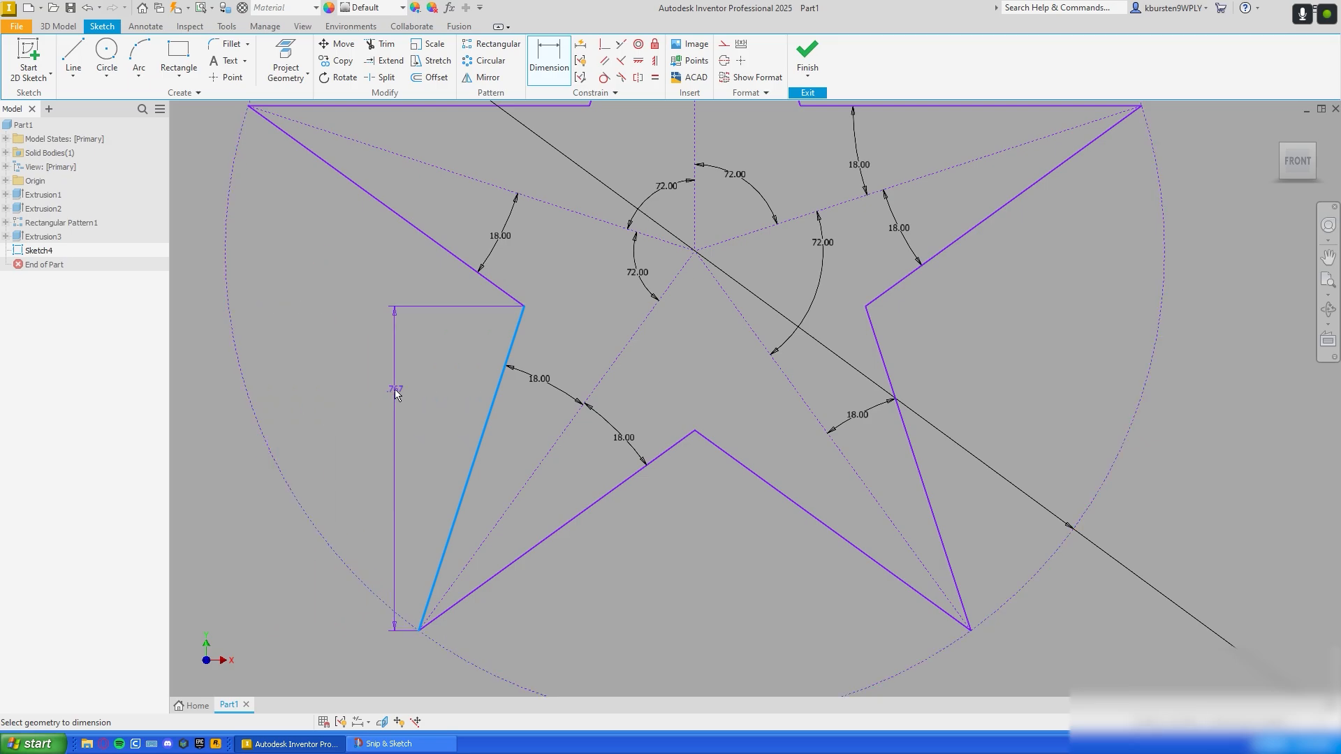
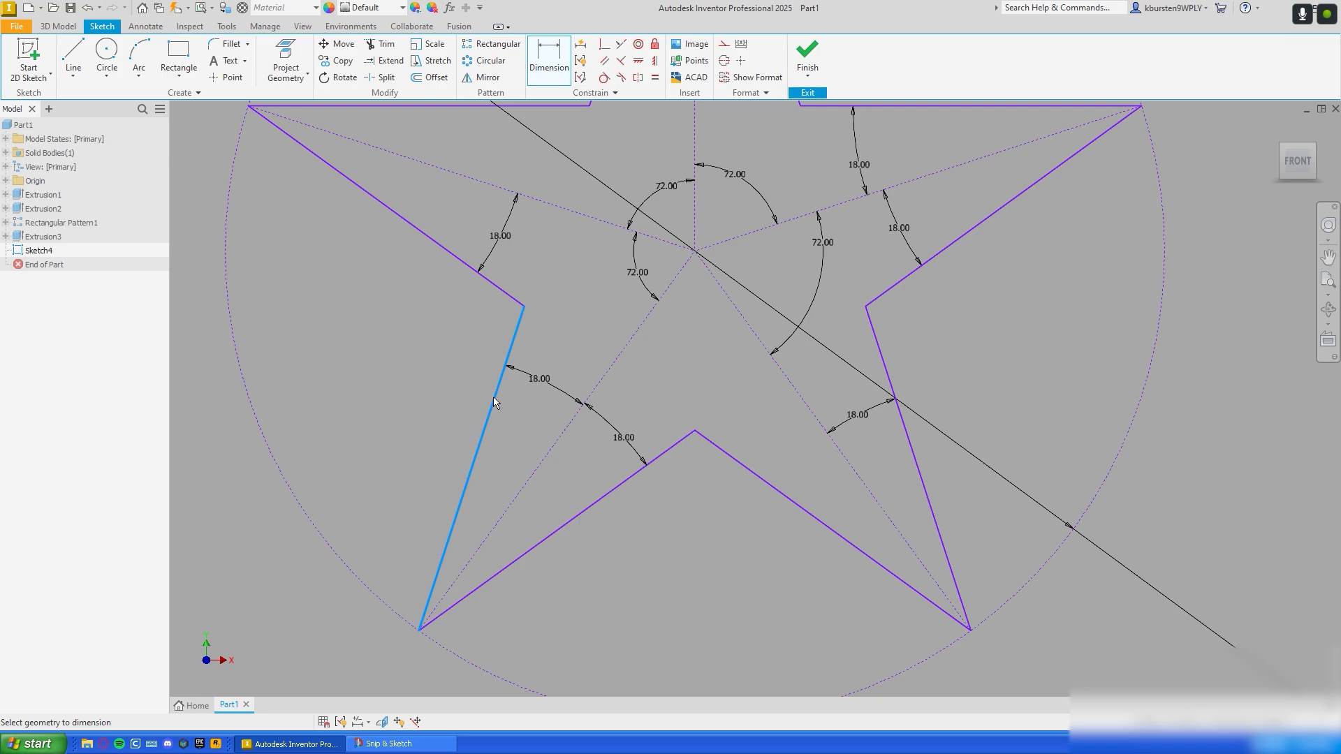
{"action": "left_click", "coordinate": [439, 419]}
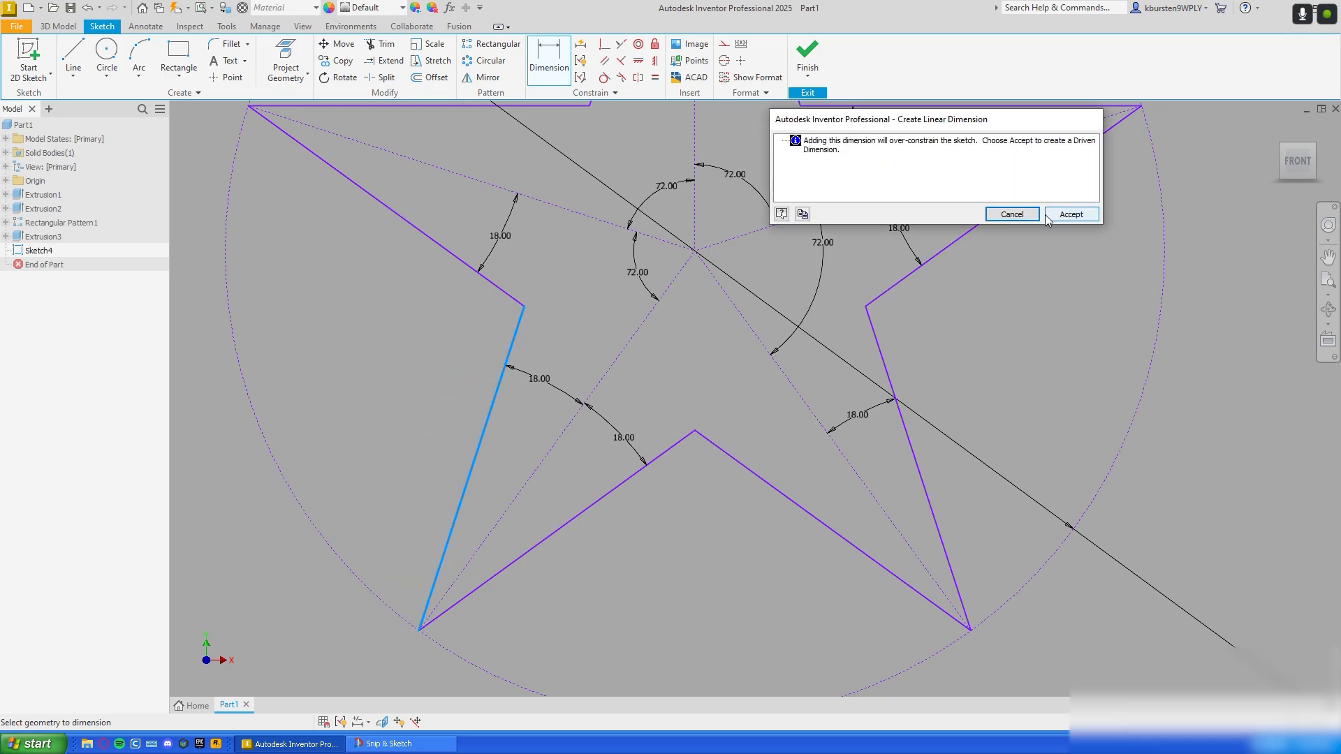
{"action": "left_click", "coordinate": [1071, 214]}
Step: Examine the star sketch and its placement within the flag's union area
{"action": "scroll", "coordinate": [1021, 299], "scroll_direction": "up", "scroll_amount": 3}
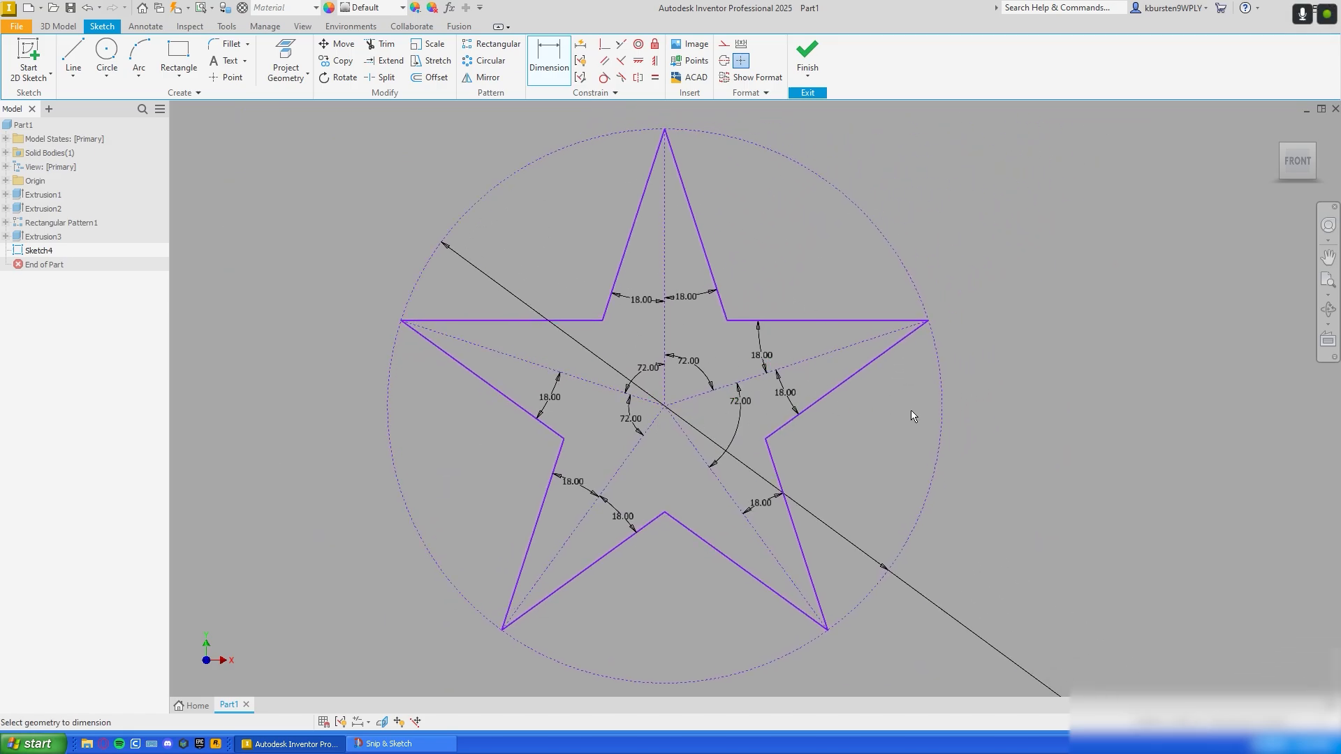
{"action": "middle_click_drag", "start_coordinate": [911, 411], "coordinate": [914, 382]}
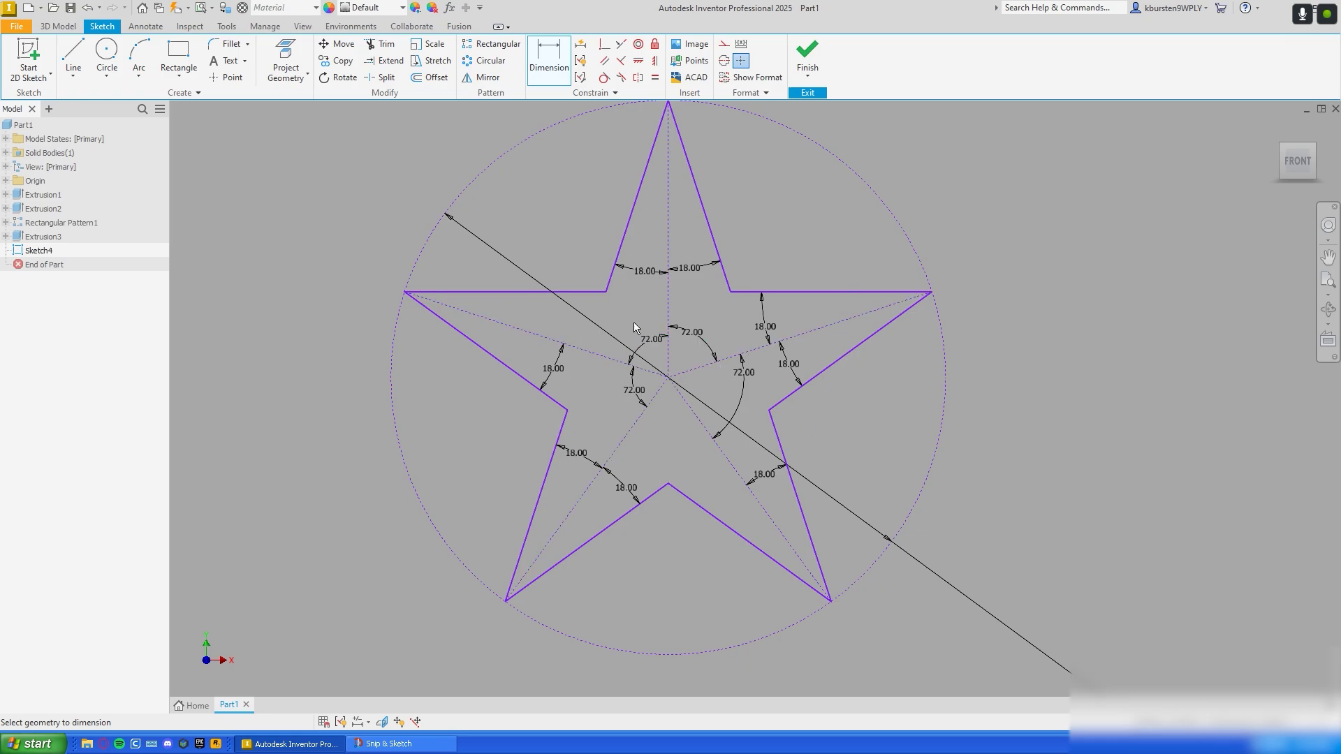
{"action": "scroll", "coordinate": [853, 426], "scroll_direction": "down", "scroll_amount": 5}
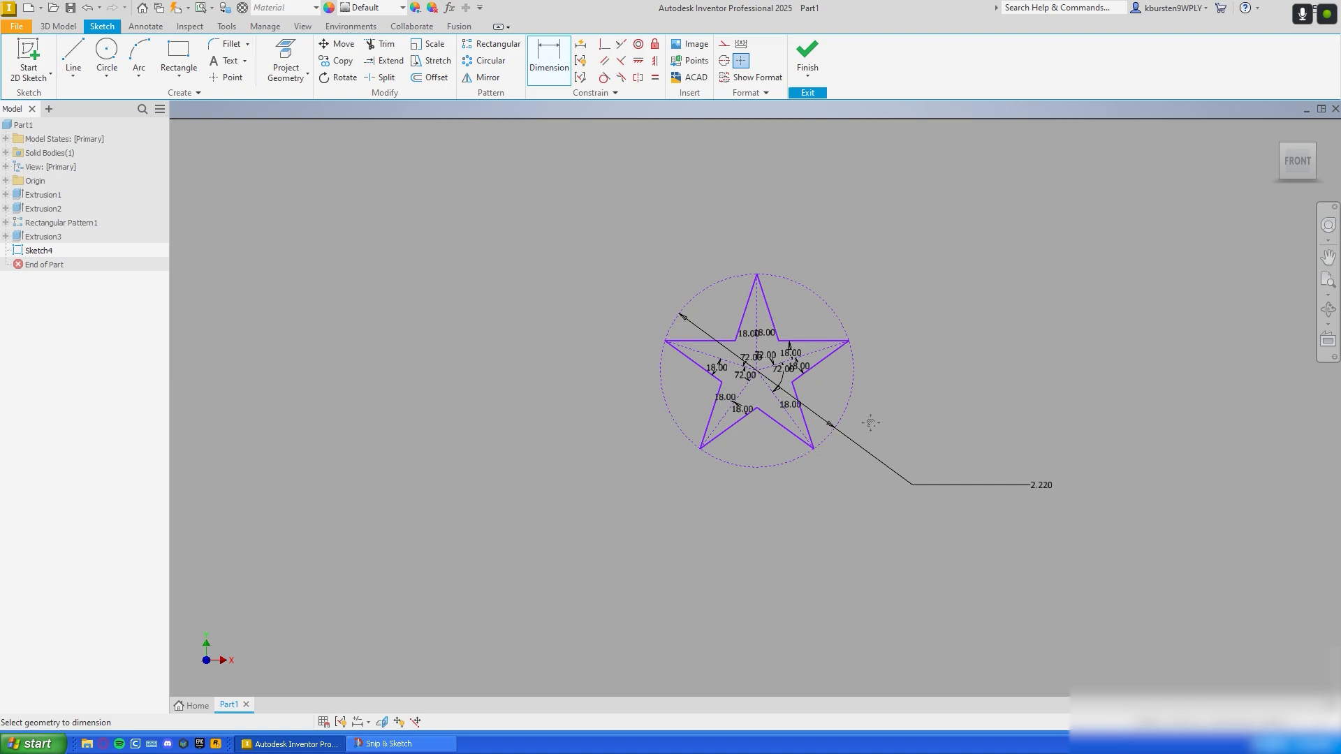
{"action": "scroll", "coordinate": [799, 384], "scroll_direction": "down", "scroll_amount": 6}
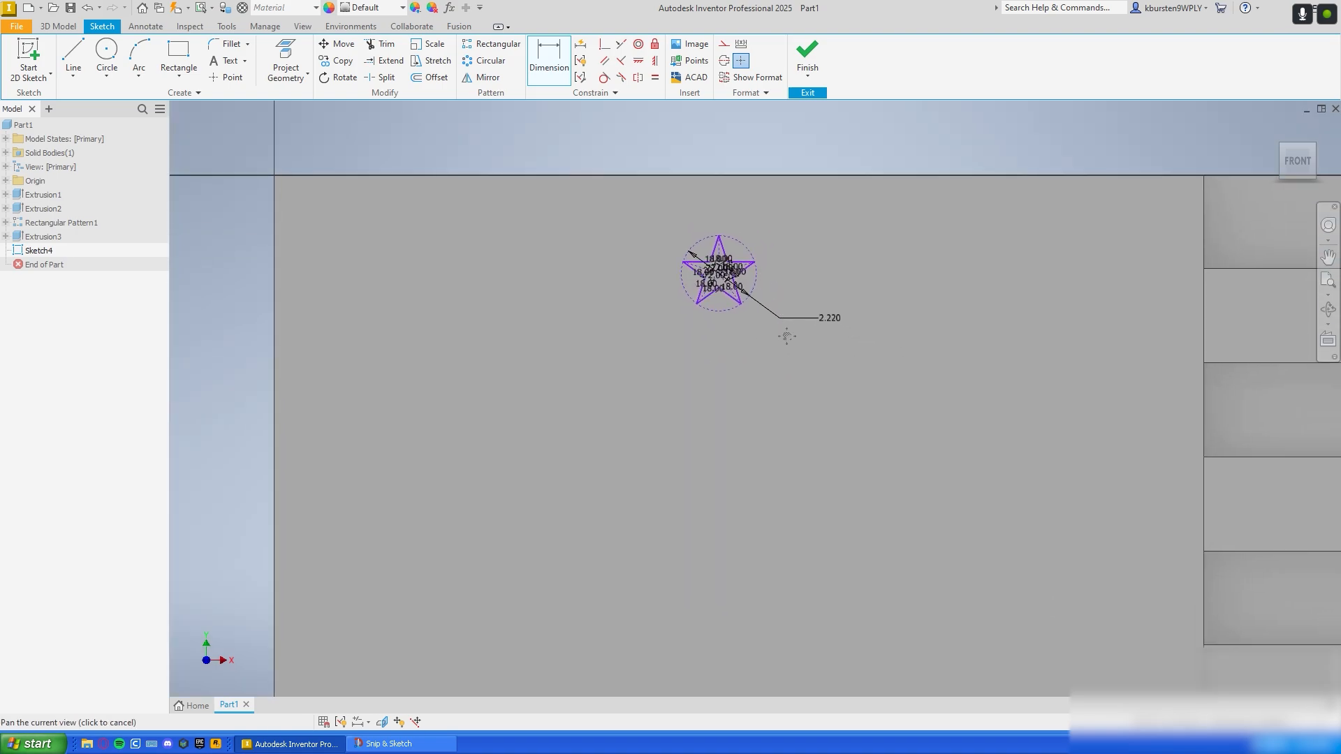
{"action": "scroll", "coordinate": [719, 302], "scroll_direction": "up", "scroll_amount": 3}
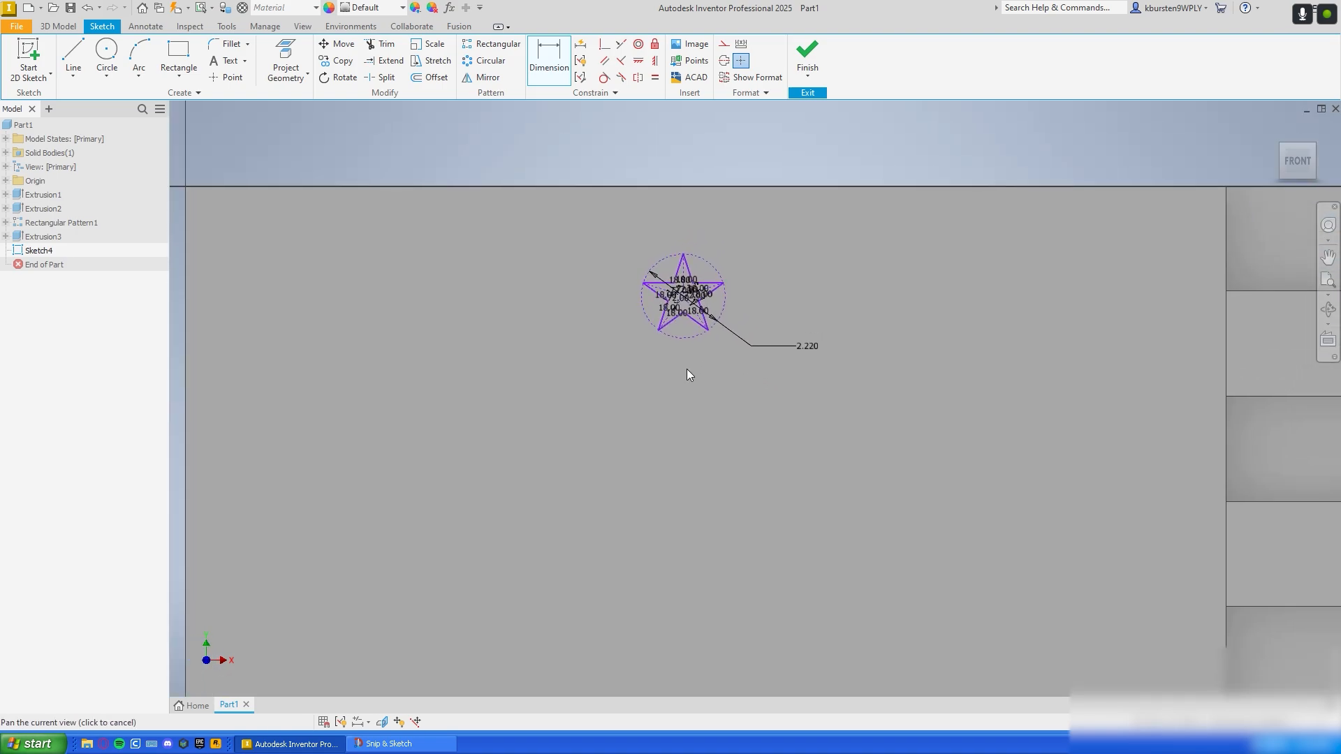
{"action": "scroll", "coordinate": [687, 345], "scroll_direction": "down", "scroll_amount": 2}
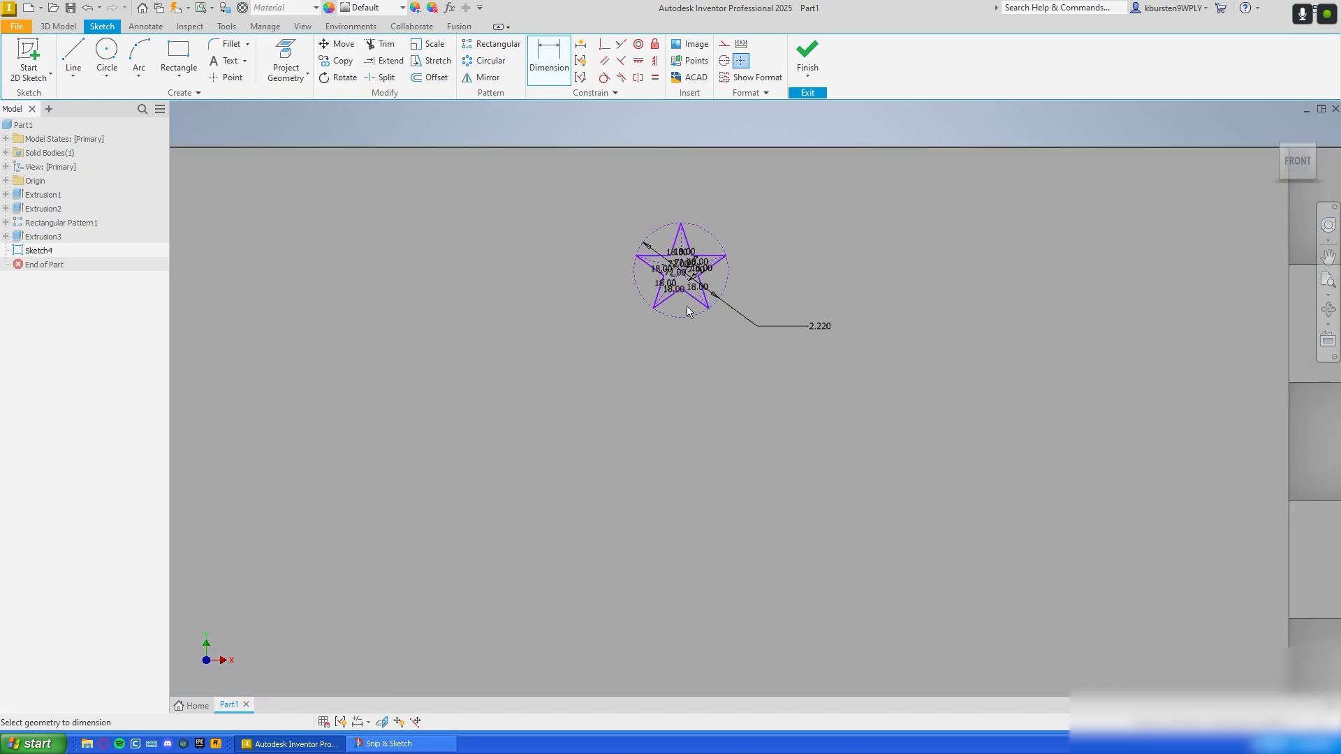
{"action": "scroll", "coordinate": [727, 414], "scroll_direction": "up", "scroll_amount": 1}
{"action": "scroll", "coordinate": [708, 328], "scroll_direction": "up", "scroll_amount": 3}
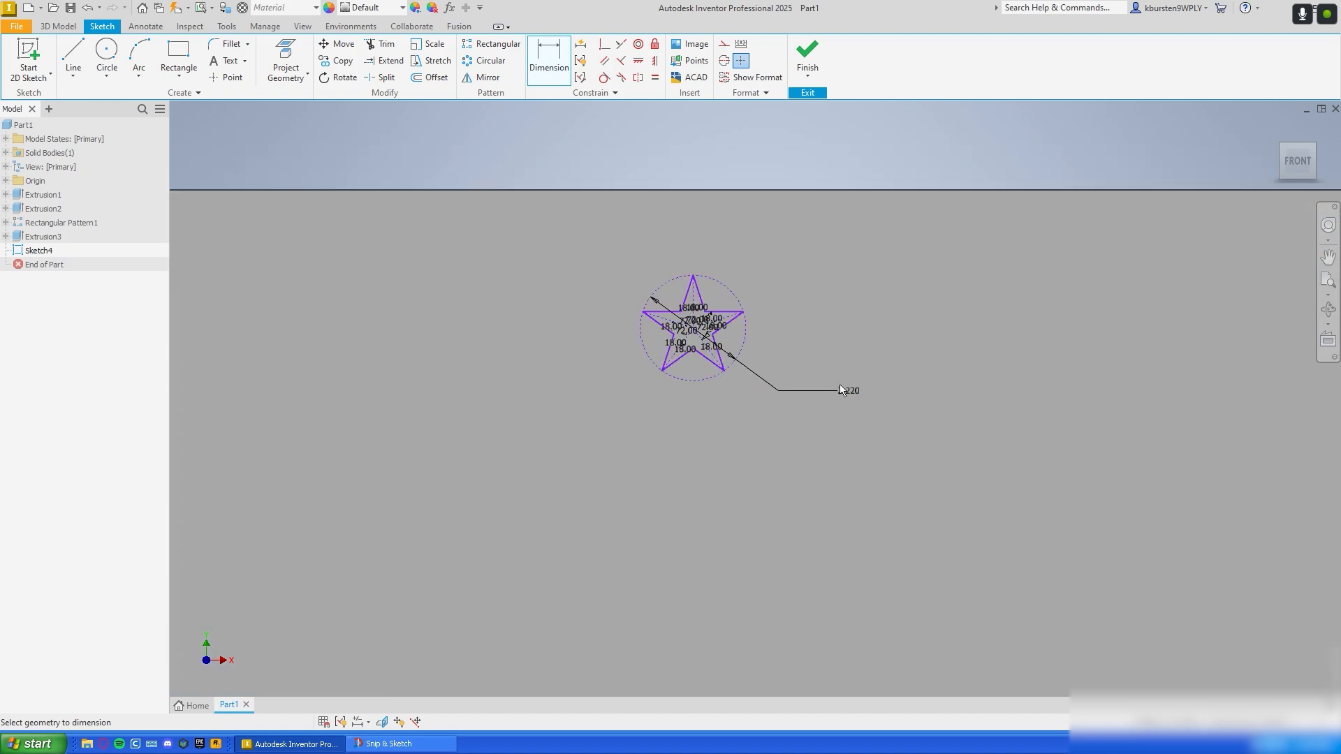
{"action": "mouse_move", "coordinate": [837, 461]}
{"action": "middle_mouse_down"}
{"action": "mouse_move", "coordinate": [828, 401]}
{"action": "mouse_move", "coordinate": [789, 405]}
{"action": "mouse_move", "coordinate": [756, 360]}
{"action": "mouse_move", "coordinate": [723, 350]}
{"action": "middle_mouse_up"}
{"action": "scroll", "coordinate": [828, 401], "scroll_direction": "down", "scroll_amount": 3}
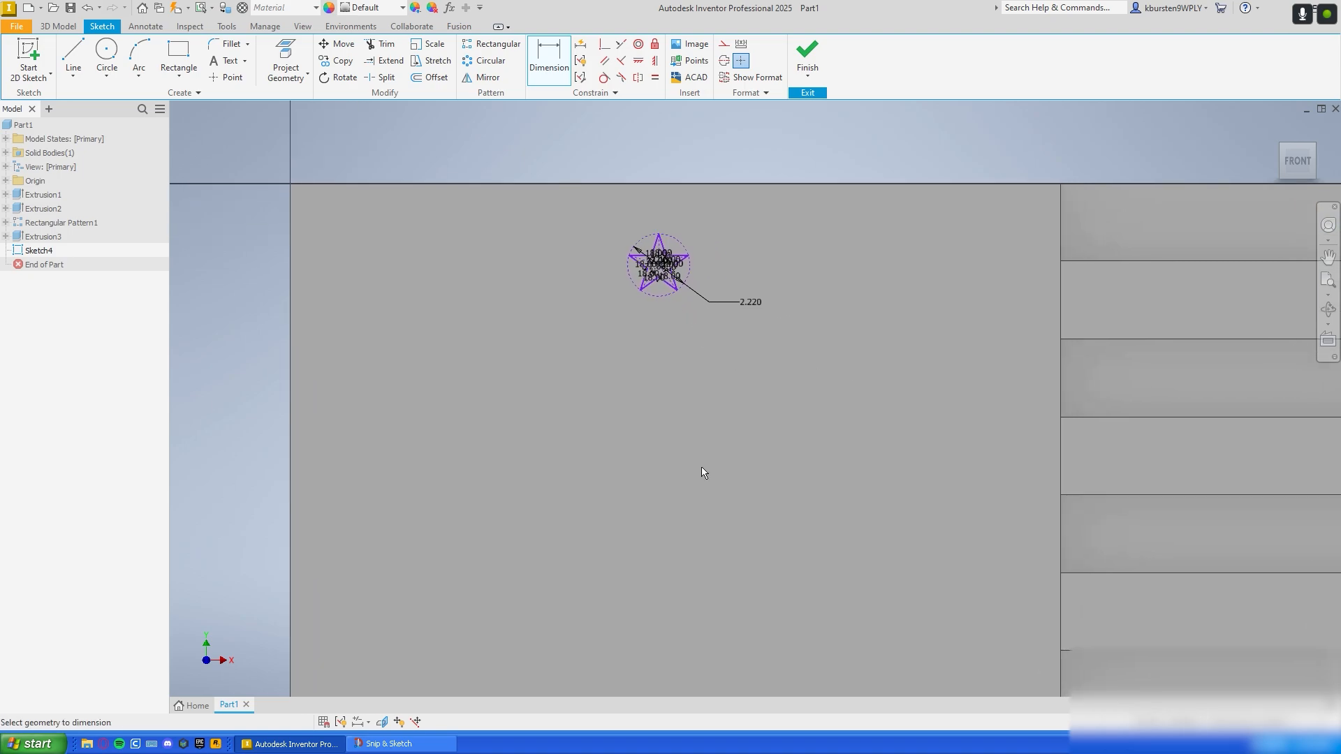
Step: Check the union length in the flag measurements screenshot in Snip & Sketch, then return to the Inventor sketch
{"action": "left_click", "coordinate": [378, 744]}
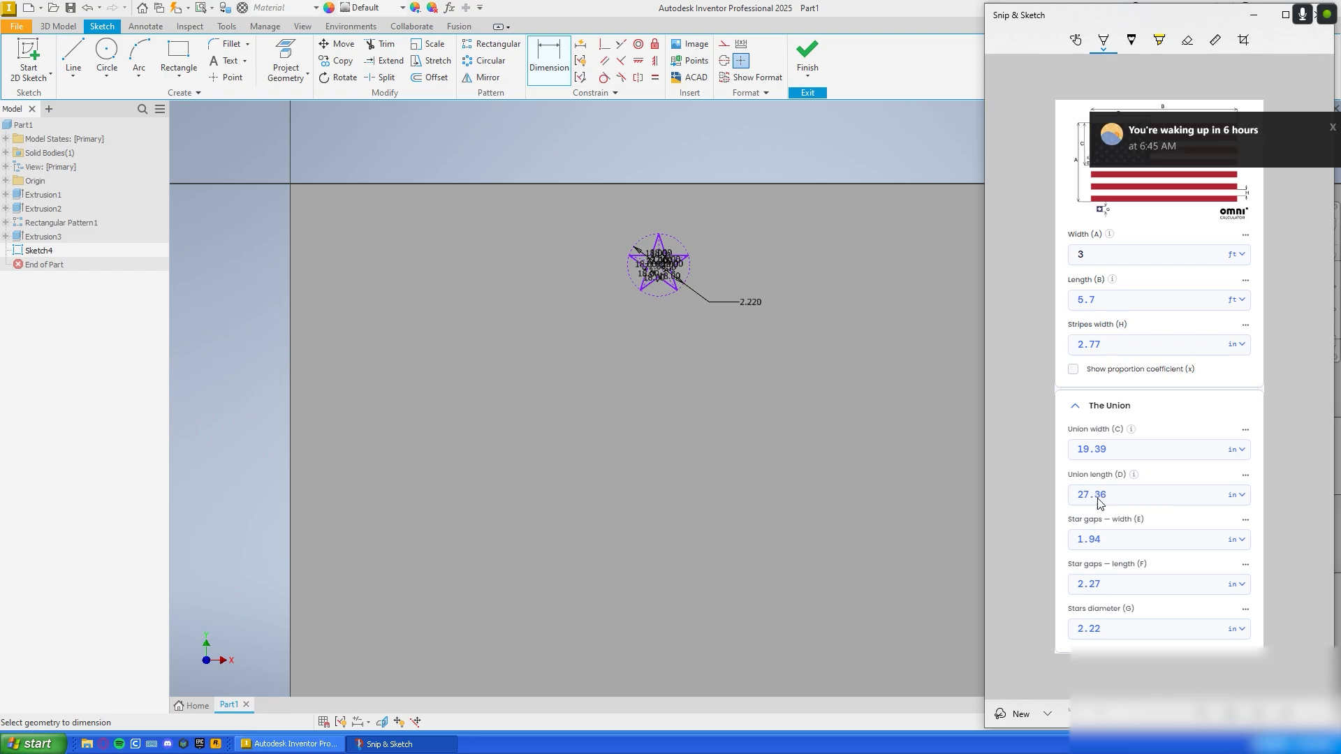
{"action": "left_click", "coordinate": [894, 437]}
{"action": "middle_click_drag", "start_coordinate": [893, 437], "coordinate": [883, 519]}
{"action": "scroll", "coordinate": [699, 328], "scroll_direction": "down", "scroll_amount": 3}
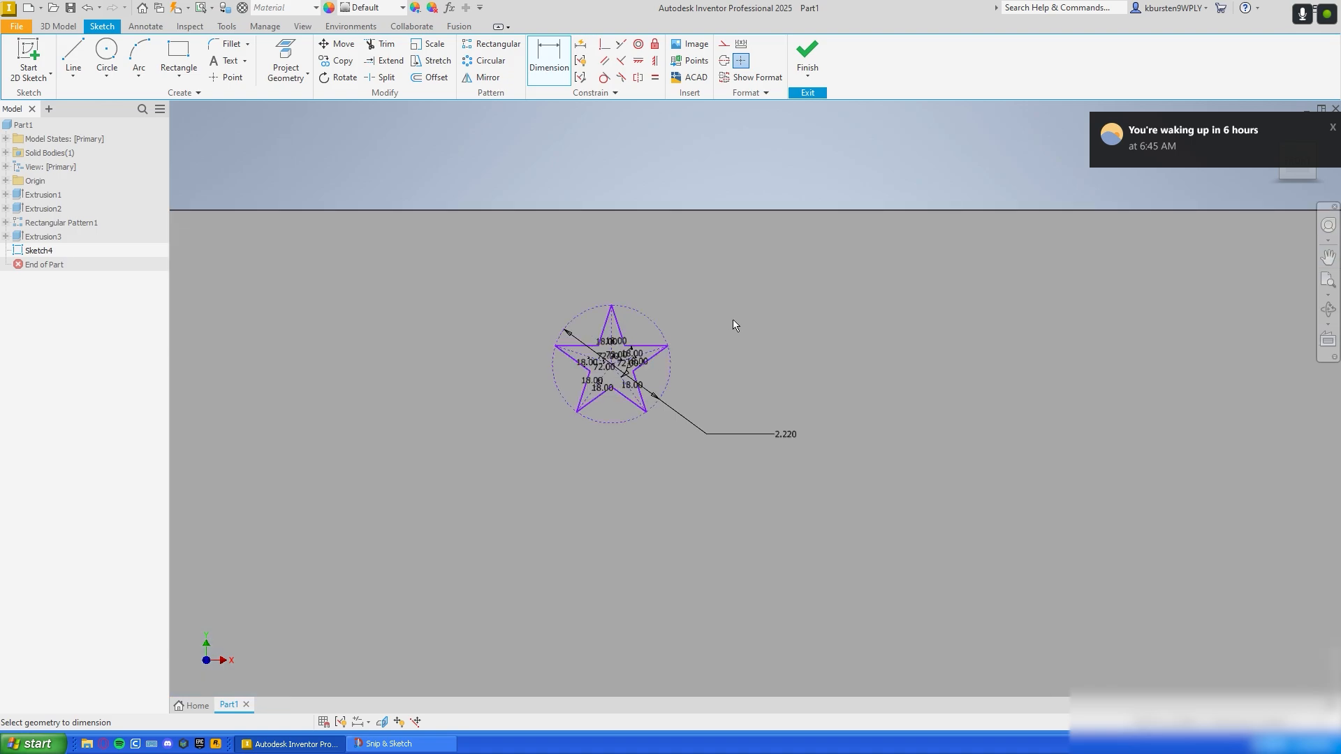
Step: Dimension the horizontal distance from the union's left edge to the star's center as 27.36 / 2
{"action": "middle_click_drag", "start_coordinate": [737, 320], "coordinate": [811, 335]}
{"action": "left_click", "coordinate": [550, 67]}
{"action": "scroll", "coordinate": [908, 350], "scroll_direction": "down", "scroll_amount": 5}
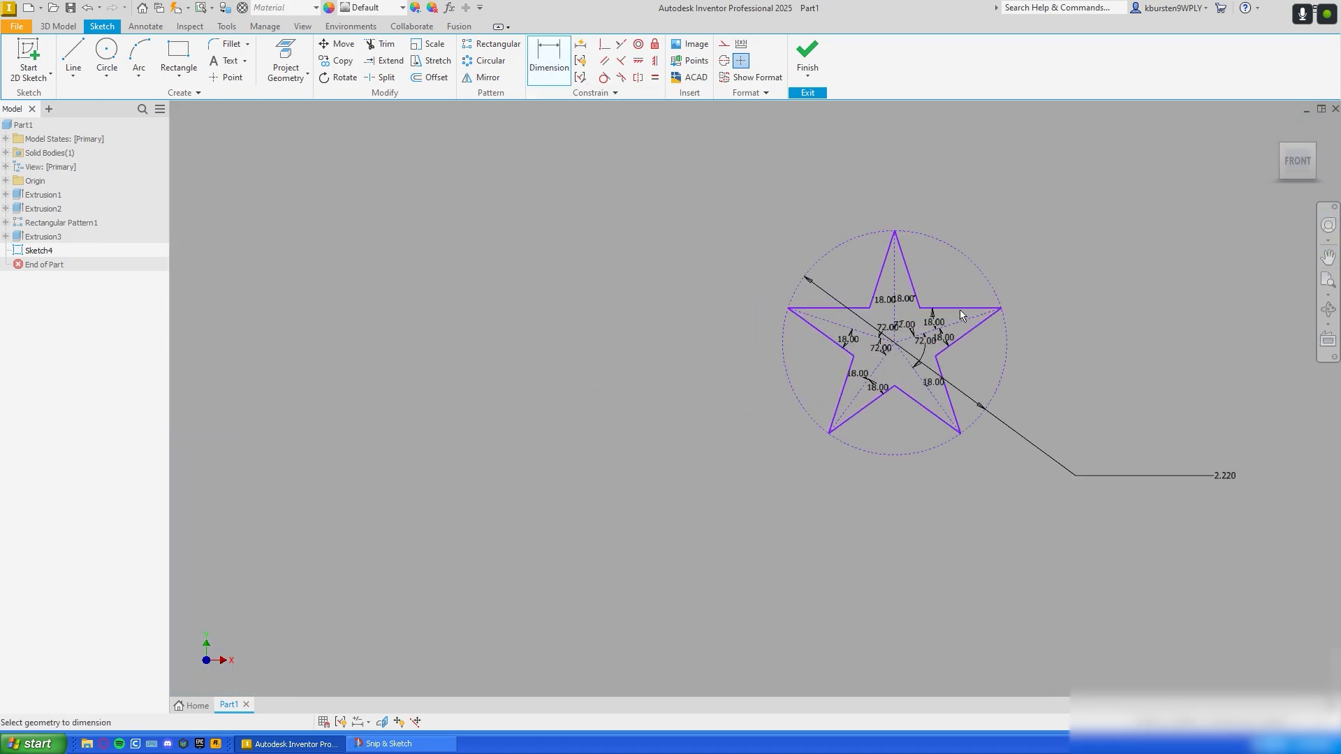
{"action": "scroll", "coordinate": [839, 376], "scroll_direction": "up", "scroll_amount": 6}
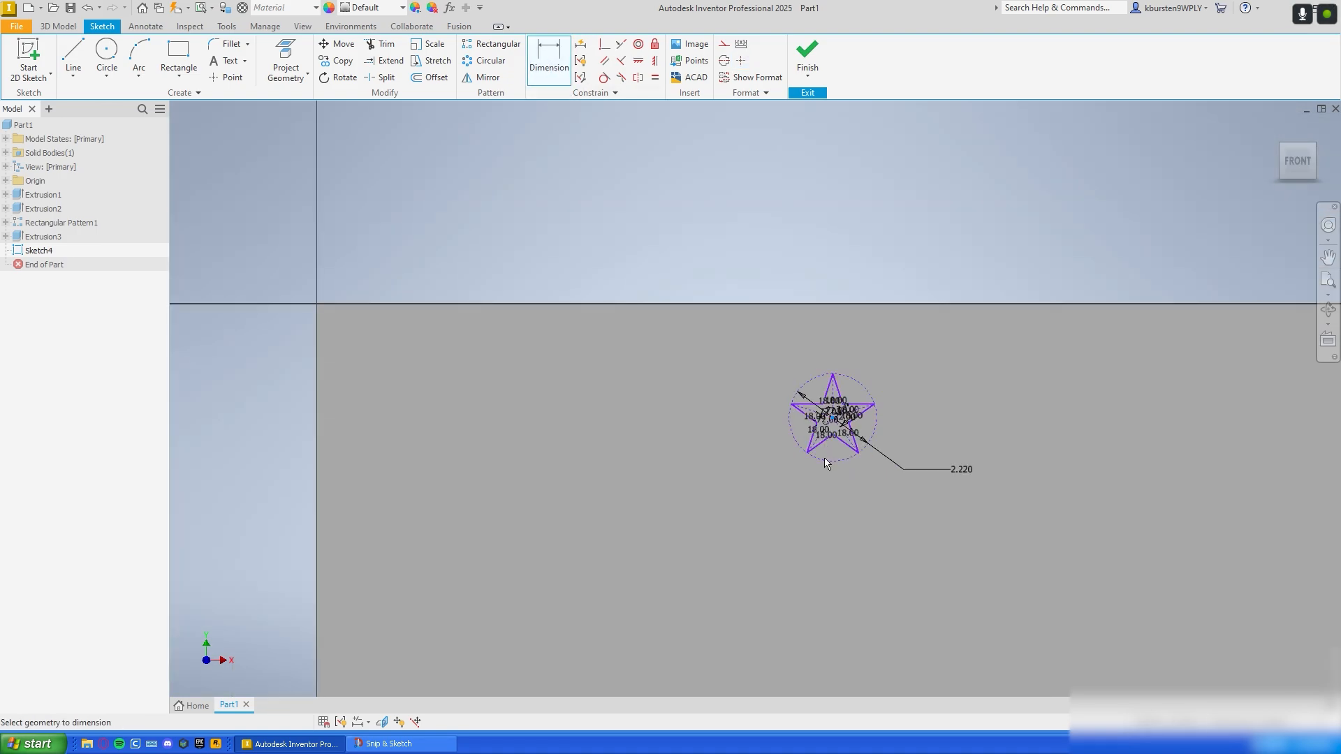
{"action": "middle_click_drag", "start_coordinate": [824, 458], "coordinate": [1092, 397]}
{"action": "scroll", "coordinate": [978, 412], "scroll_direction": "down", "scroll_amount": 8}
{"action": "scroll", "coordinate": [953, 432], "scroll_direction": "up", "scroll_amount": 7}
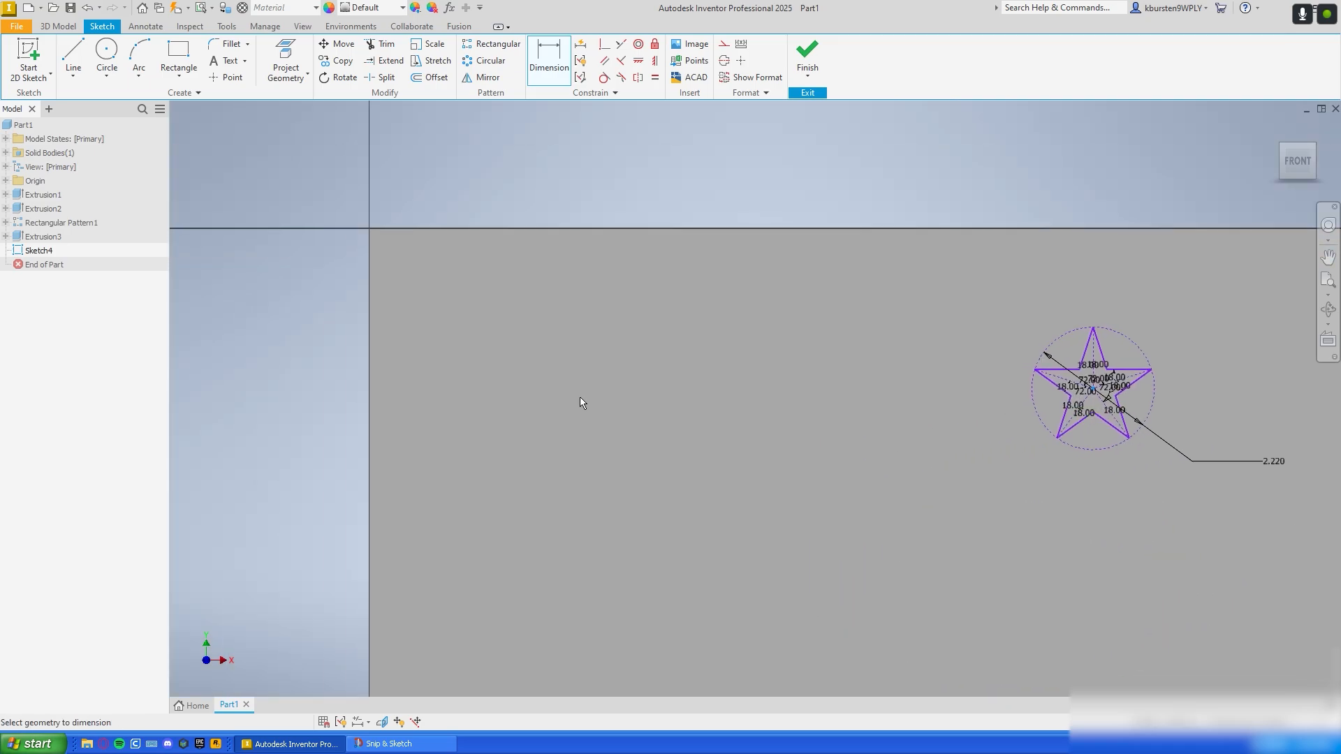
{"action": "left_click", "coordinate": [371, 398]}
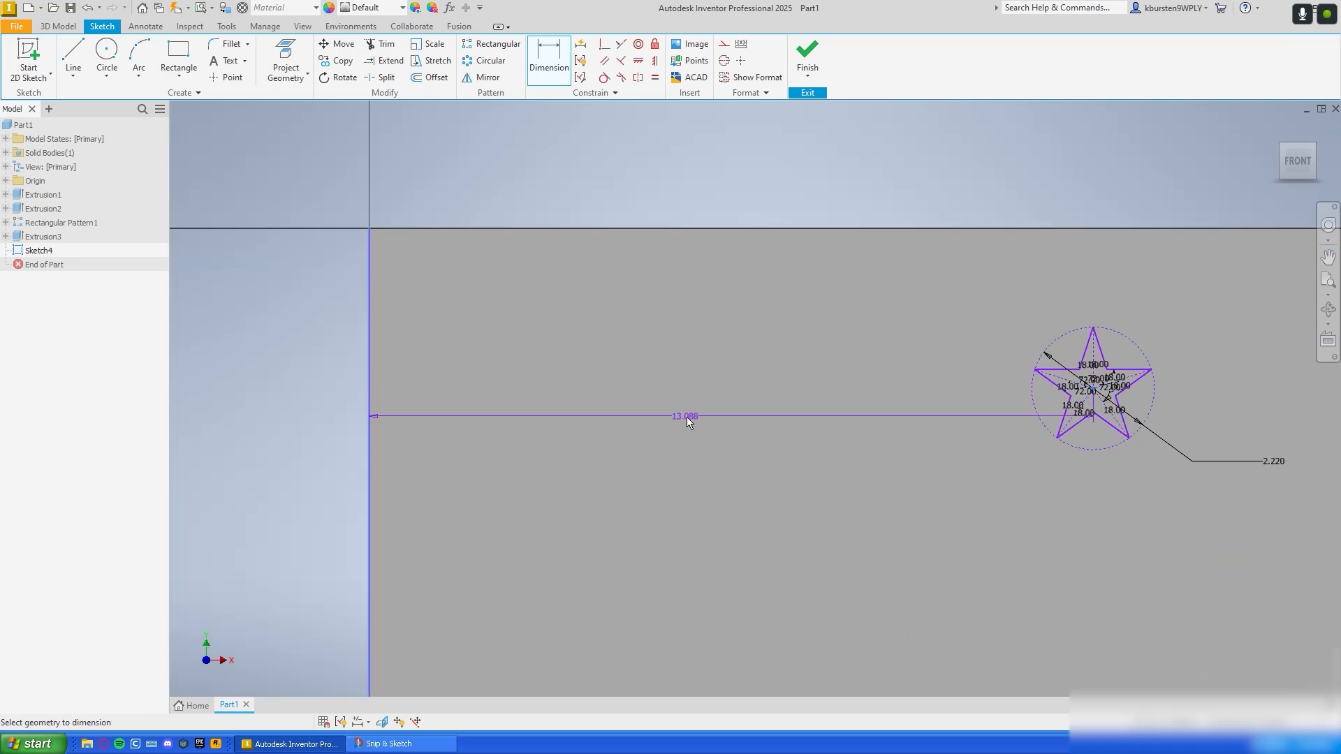
{"action": "left_click", "coordinate": [690, 438]}
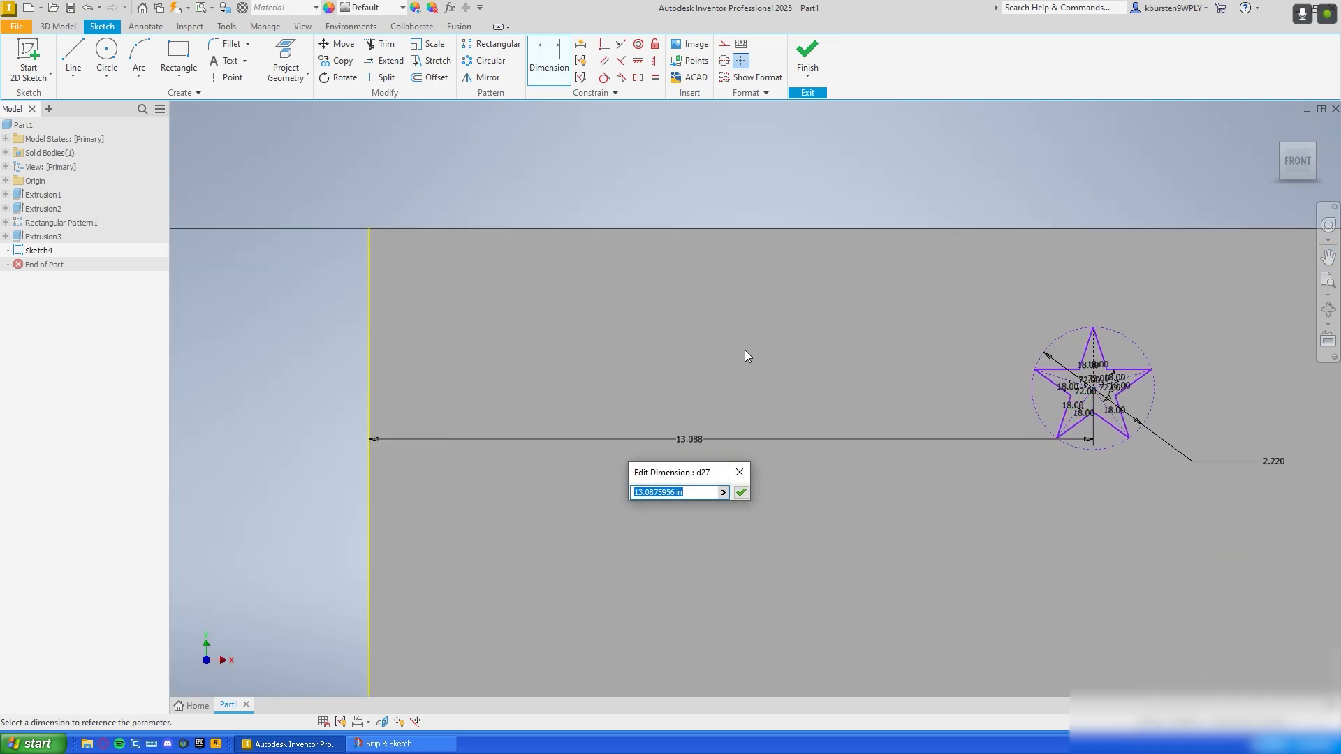
{"action": "type", "text": "27.36 /"}
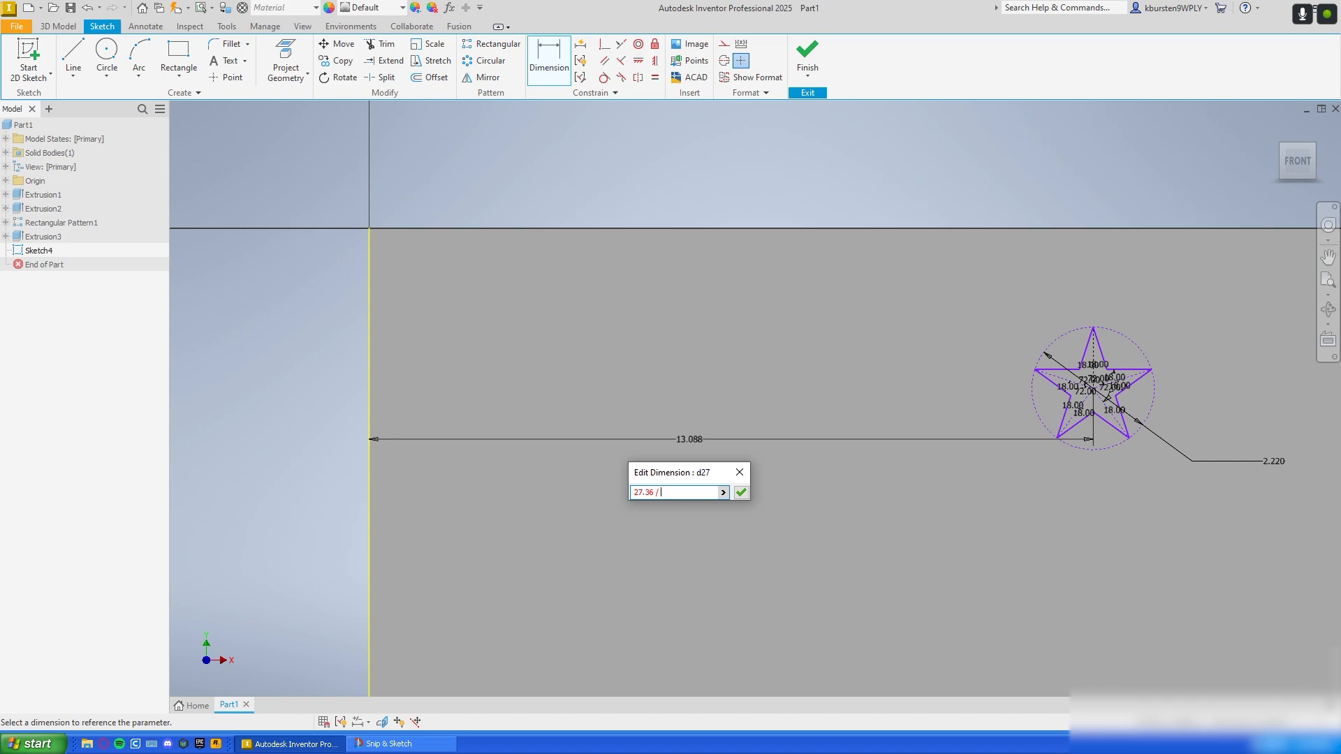
{"action": "type", "text": "2"}
{"action": "left_click", "coordinate": [741, 492]}
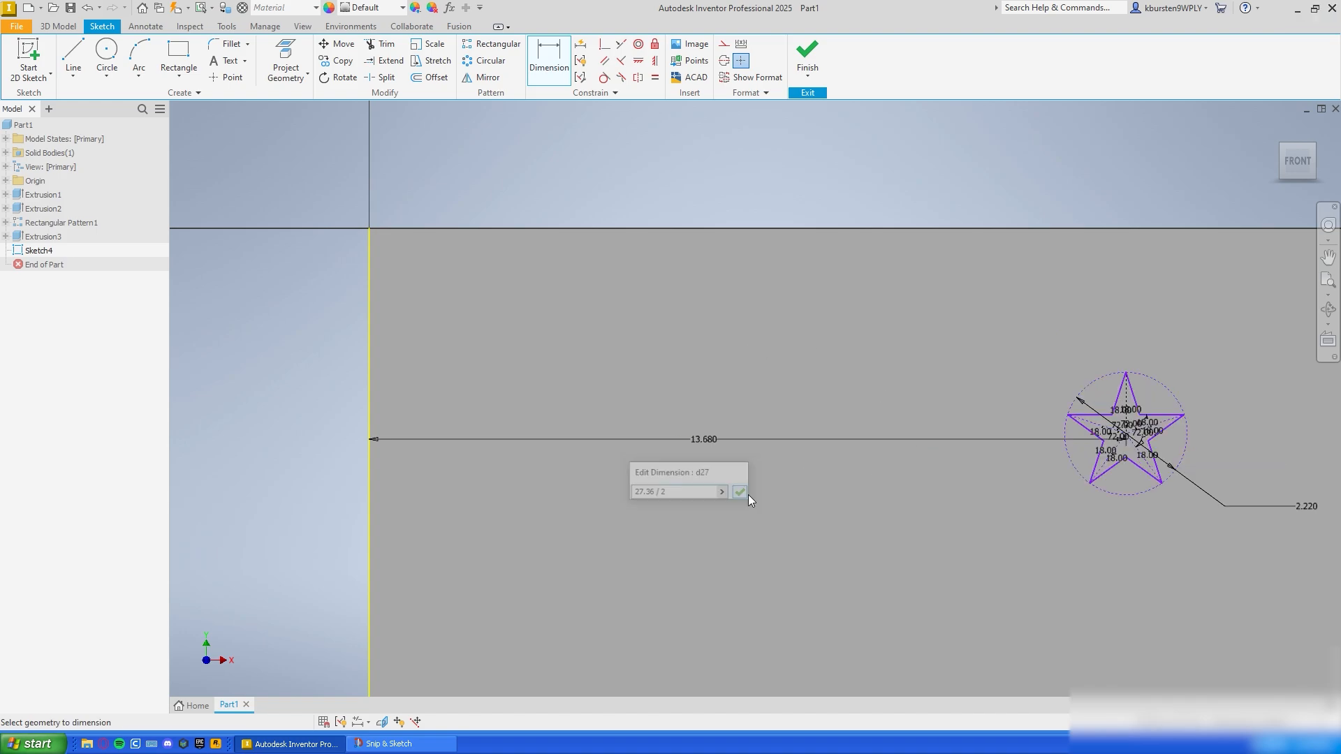
Step: Dimension the vertical distance from the union's top edge to the star's center as 3 in
{"action": "mouse_move", "coordinate": [957, 514]}
{"action": "middle_mouse_down"}
{"action": "mouse_move", "coordinate": [760, 454]}
{"action": "mouse_move", "coordinate": [783, 374]}
{"action": "mouse_move", "coordinate": [782, 190]}
{"action": "mouse_move", "coordinate": [758, 409]}
{"action": "middle_mouse_up"}
{"action": "scroll", "coordinate": [786, 485], "scroll_direction": "down", "scroll_amount": 2}
{"action": "middle_click_drag", "start_coordinate": [1008, 369], "coordinate": [994, 426]}
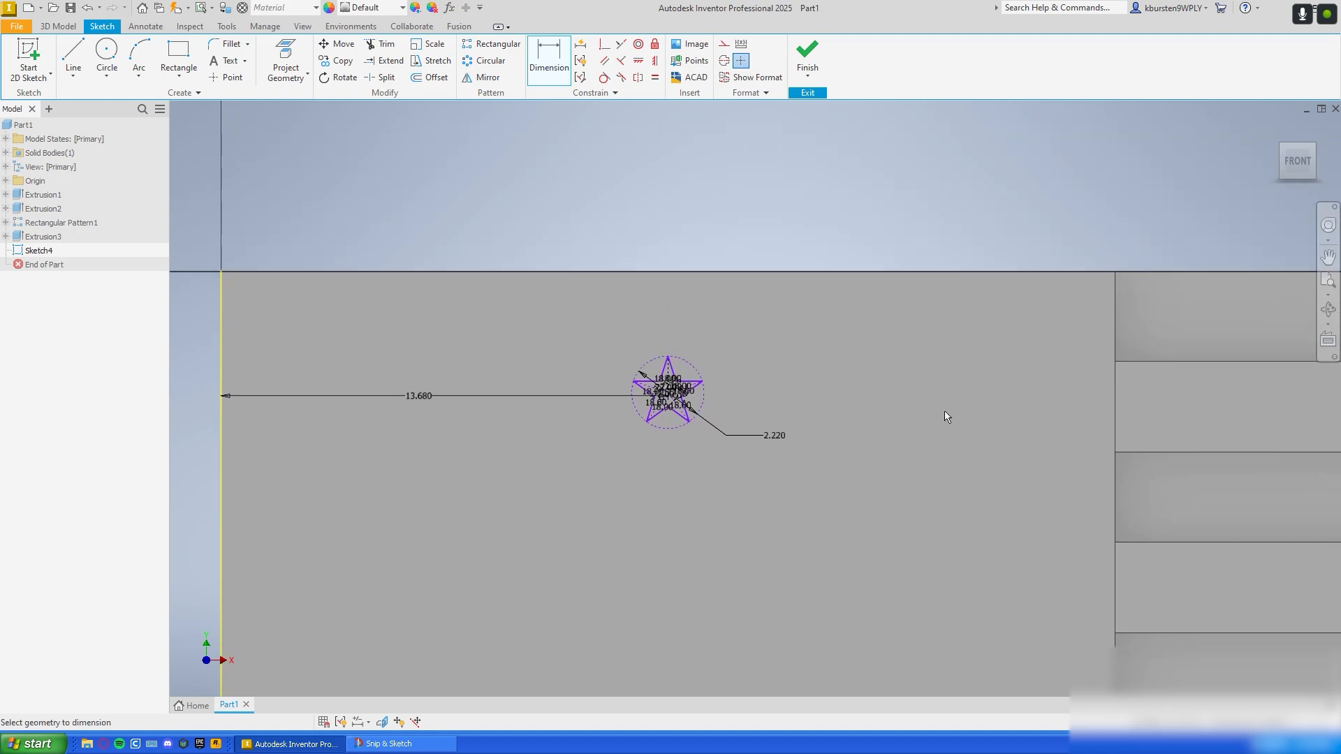
{"action": "scroll", "coordinate": [713, 344], "scroll_direction": "up", "scroll_amount": 2}
{"action": "scroll", "coordinate": [625, 438], "scroll_direction": "up", "scroll_amount": 2}
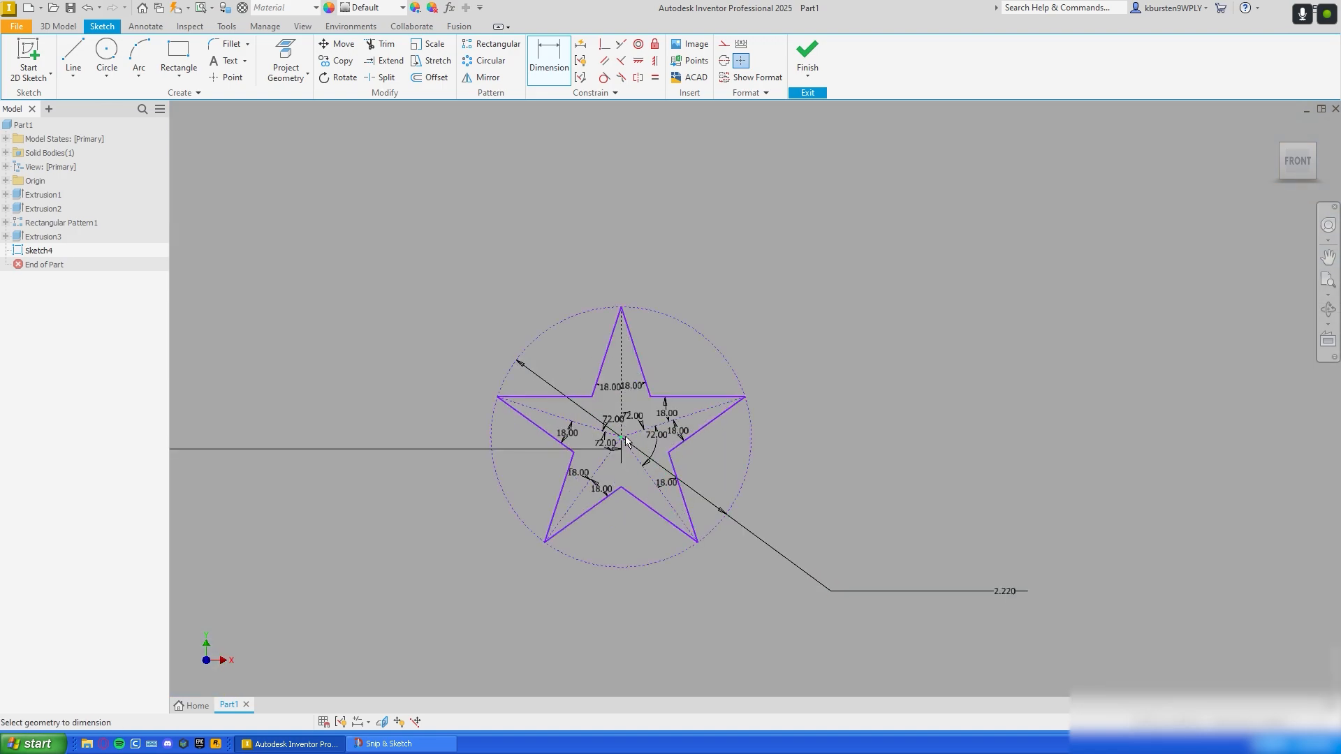
{"action": "left_click", "coordinate": [621, 438]}
{"action": "scroll", "coordinate": [845, 423], "scroll_direction": "down", "scroll_amount": 4}
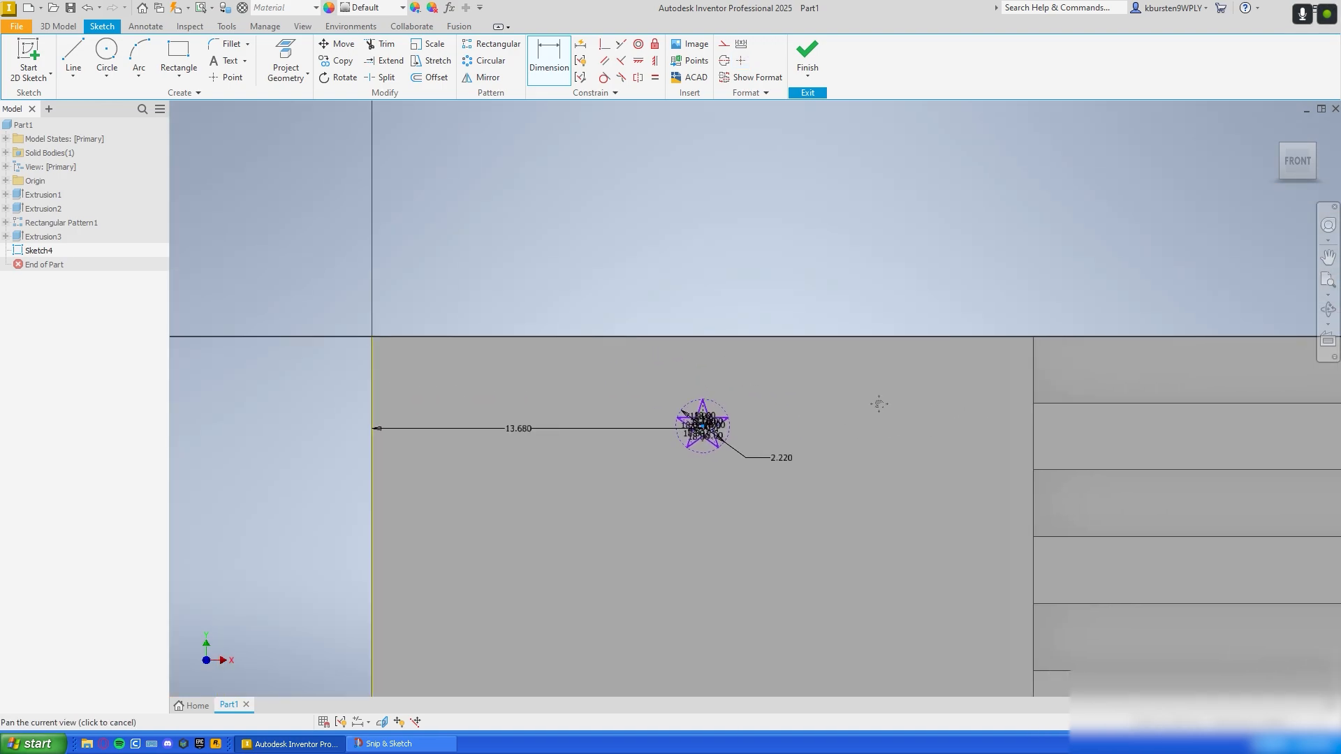
{"action": "left_click", "coordinate": [774, 337]}
{"action": "left_click", "coordinate": [845, 367]}
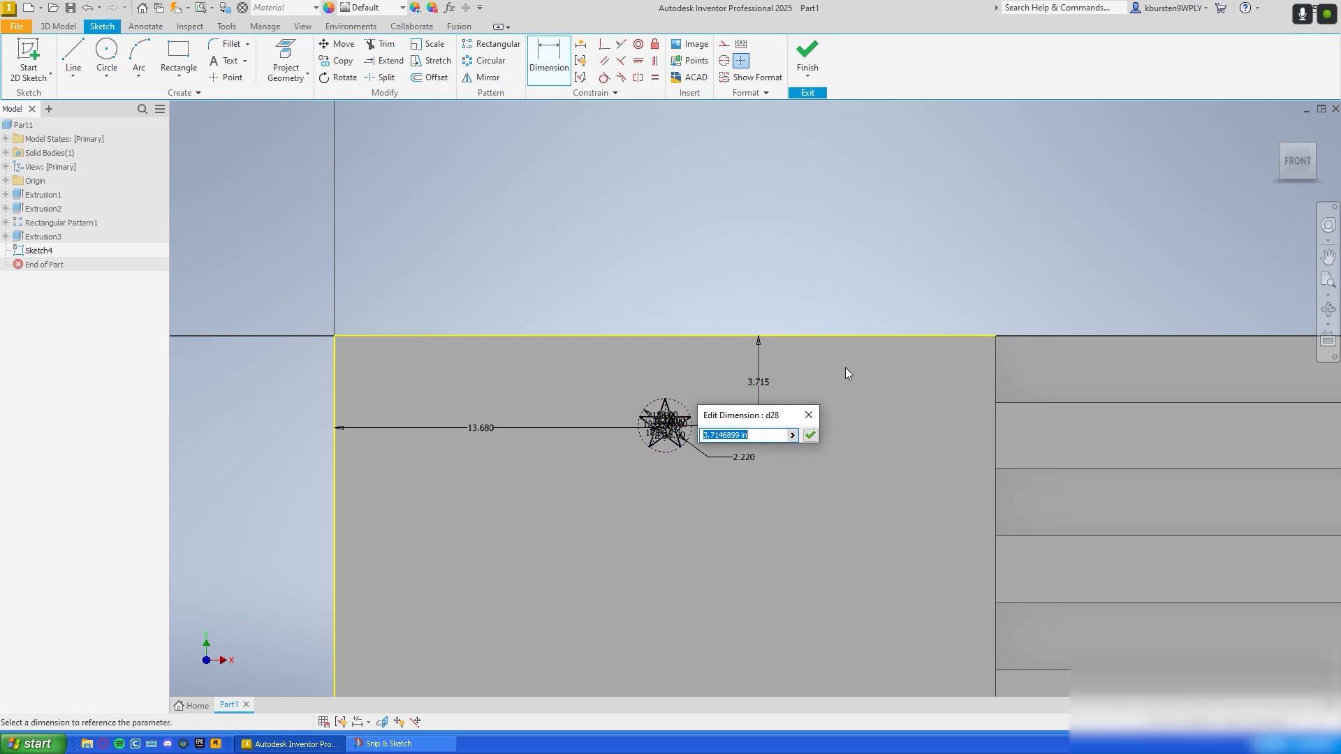
{"action": "type", "text": "3"}
{"action": "key", "text": "Return"}
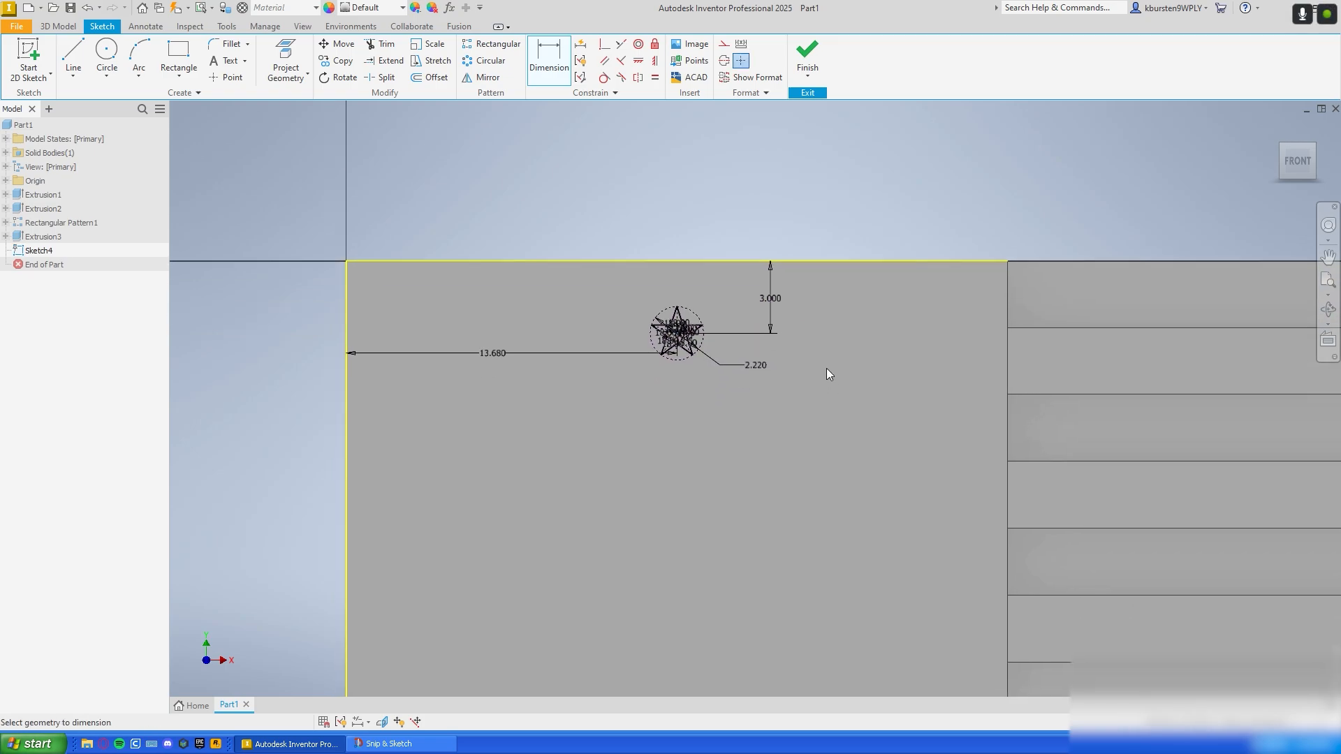
{"action": "scroll", "coordinate": [610, 279], "scroll_direction": "up", "scroll_amount": 5}
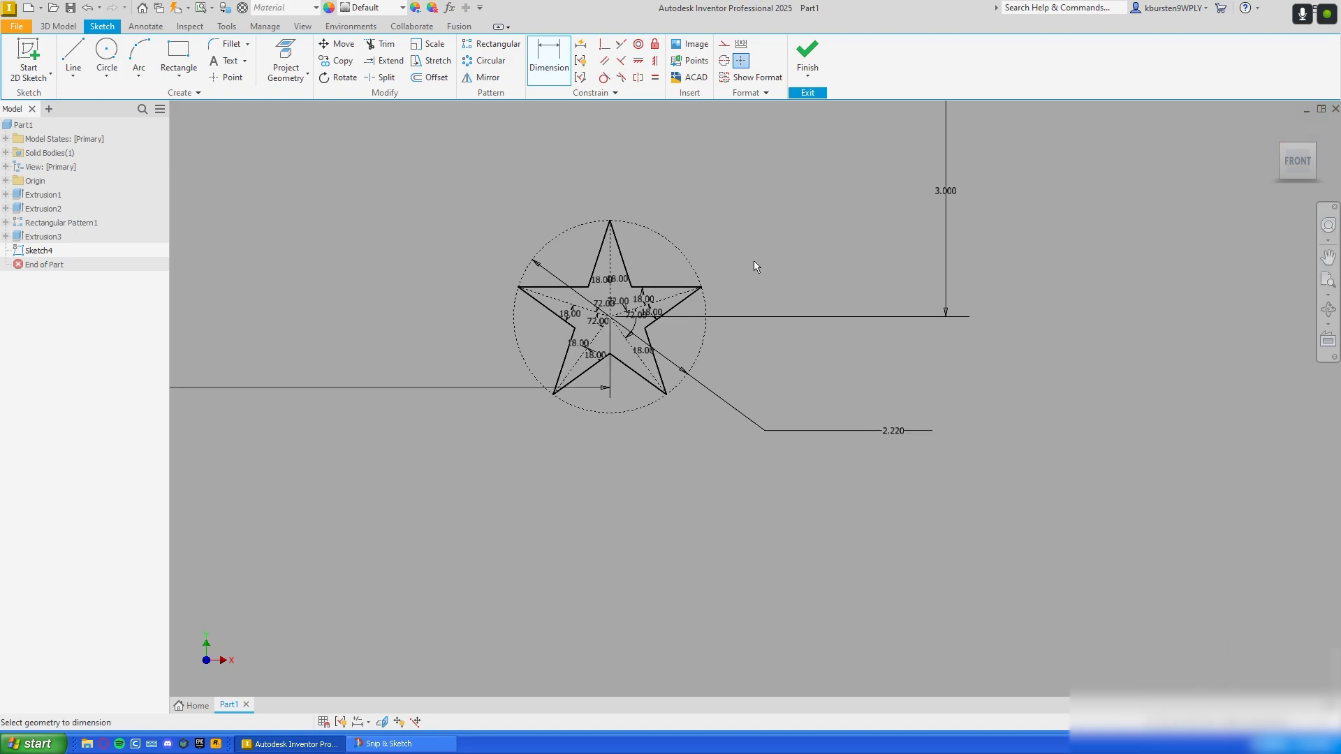
{"action": "scroll", "coordinate": [816, 298], "scroll_direction": "down", "scroll_amount": 5}
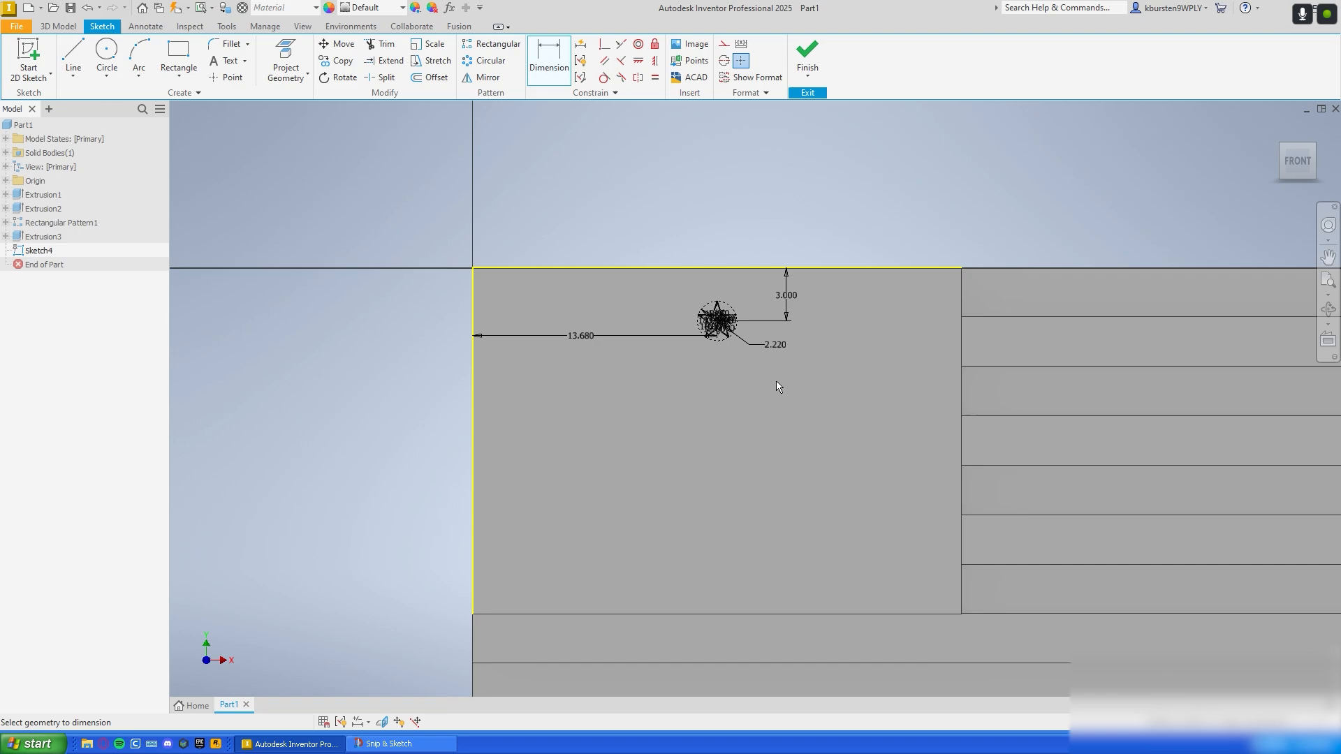
{"action": "scroll", "coordinate": [753, 362], "scroll_direction": "up", "scroll_amount": 5}
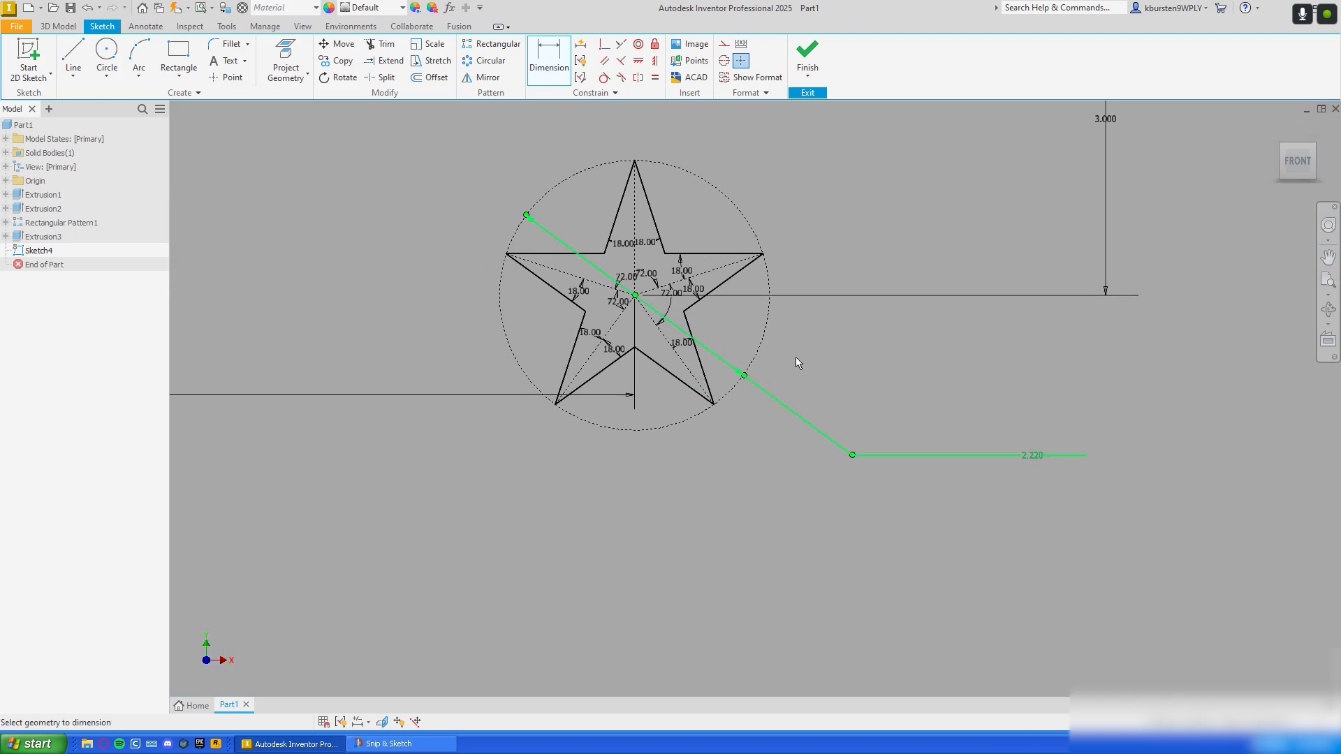
Step: Finish the star sketch and extrude its profile as a 0.5 in deep cut into the union
{"action": "scroll", "coordinate": [836, 371], "scroll_direction": "down", "scroll_amount": 5}
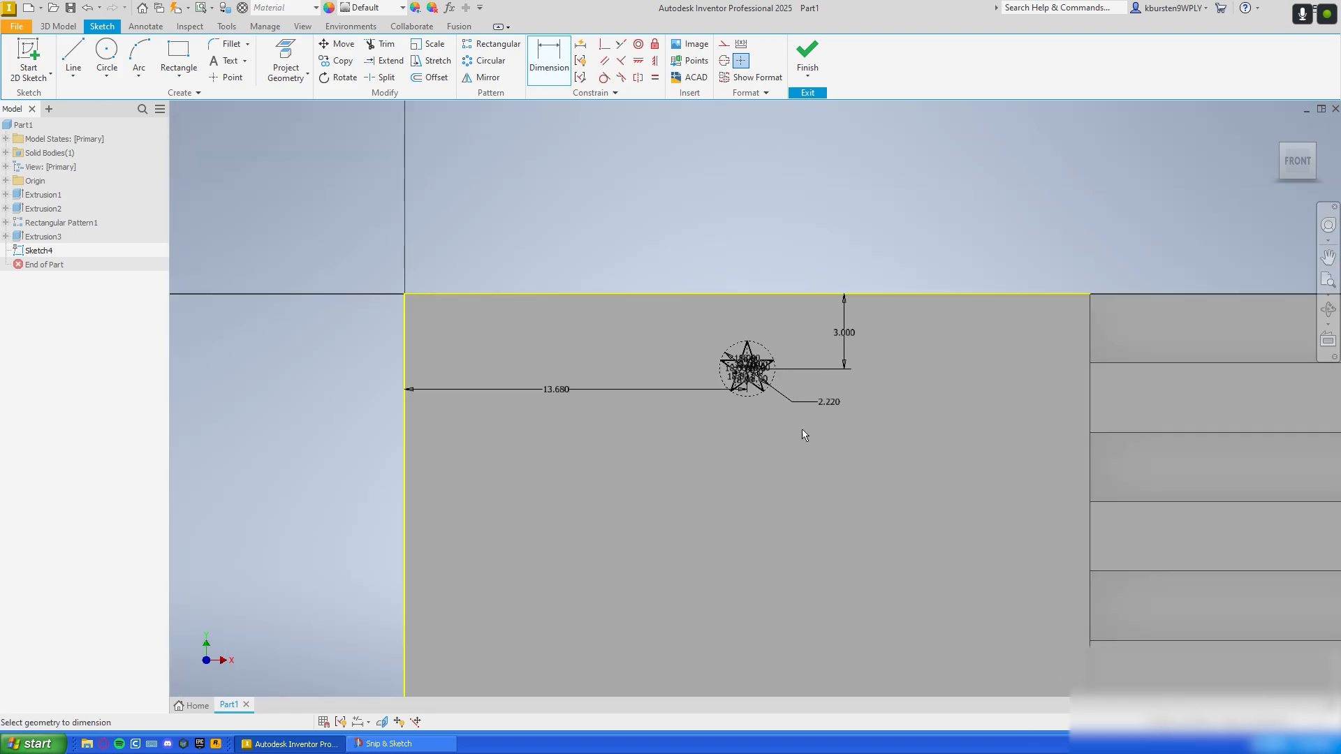
{"action": "middle_click_drag", "start_coordinate": [772, 397], "coordinate": [736, 339]}
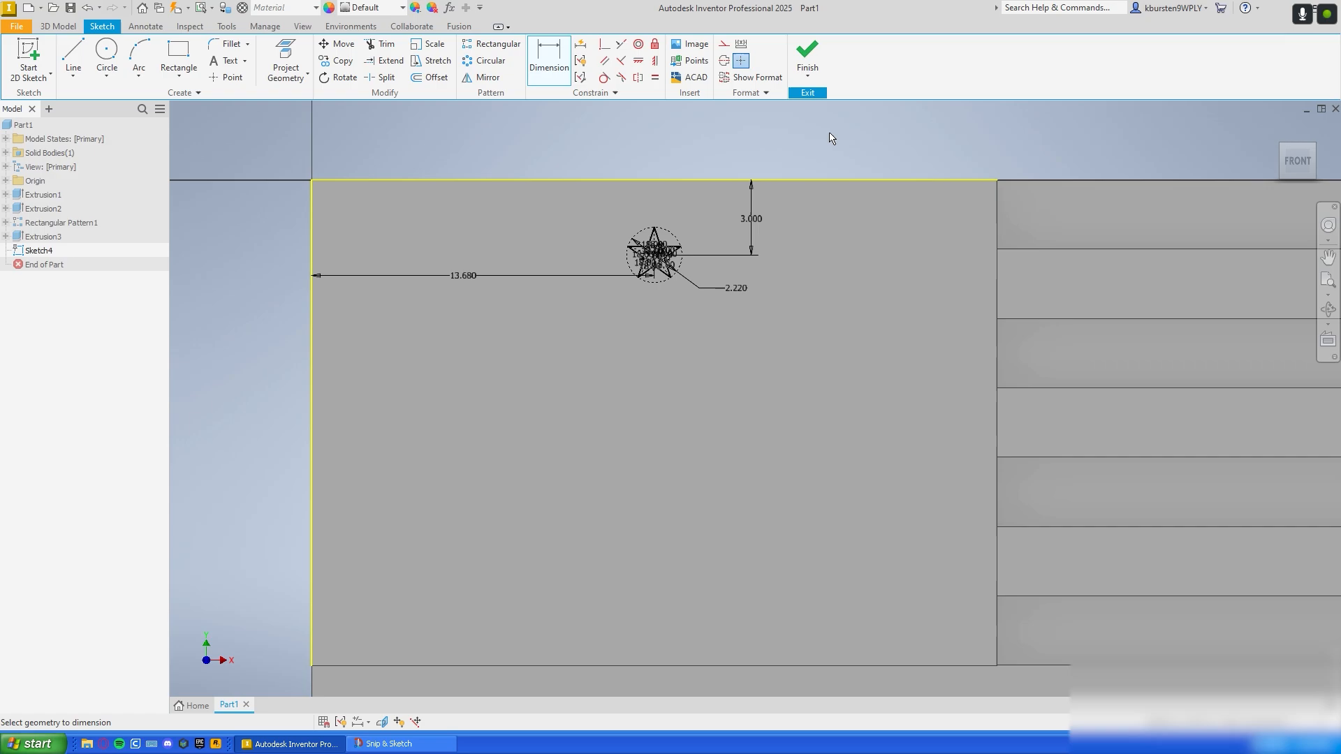
{"action": "left_click", "coordinate": [809, 53]}
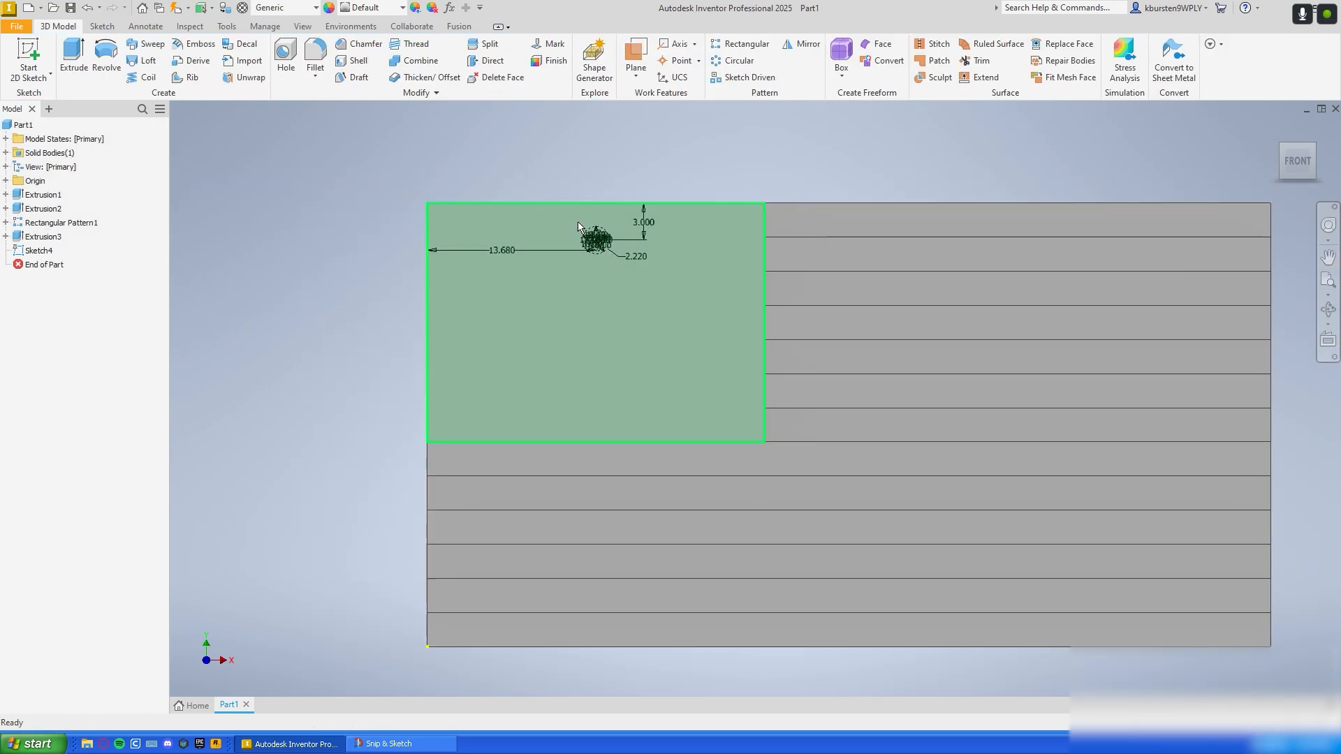
{"action": "left_click", "coordinate": [73, 57]}
{"action": "middle_click_drag", "start_coordinate": [660, 290], "coordinate": [574, 292], "text": "shift"}
{"action": "type", "text": "0.5"}
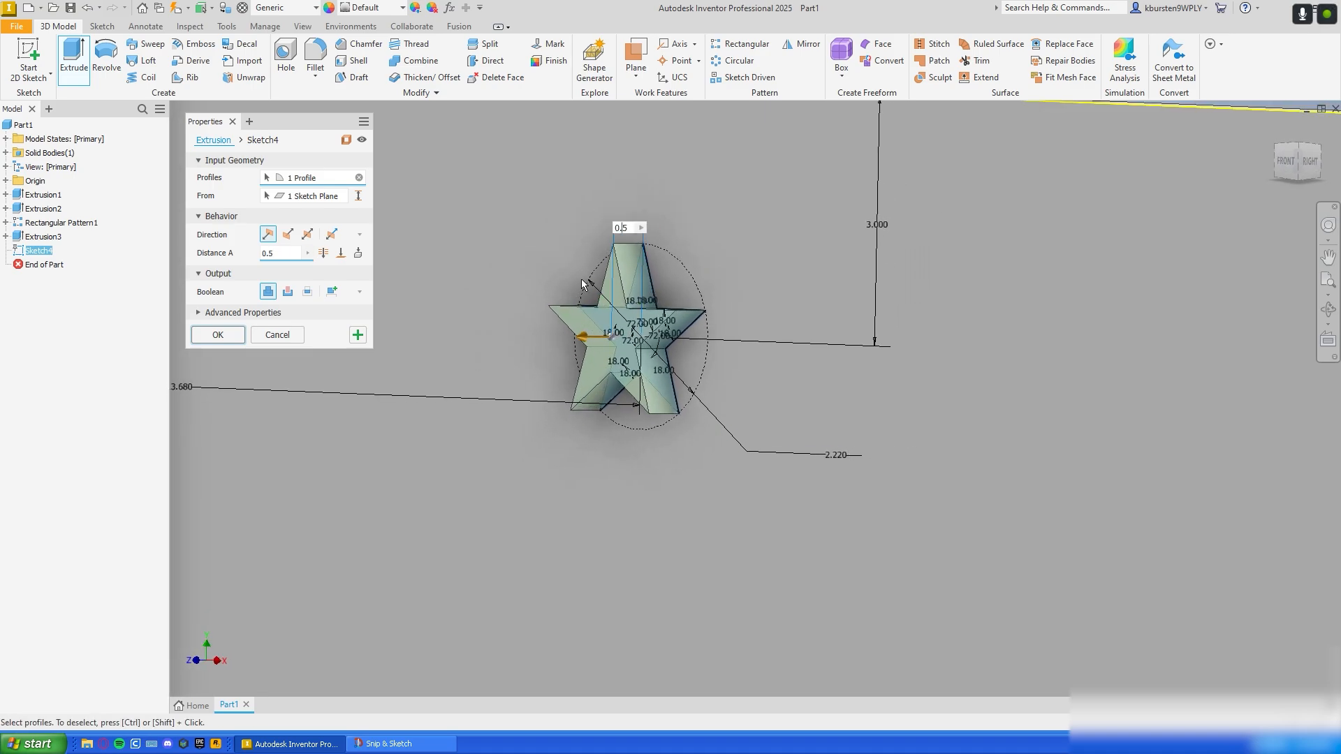
{"action": "left_click", "coordinate": [288, 291]}
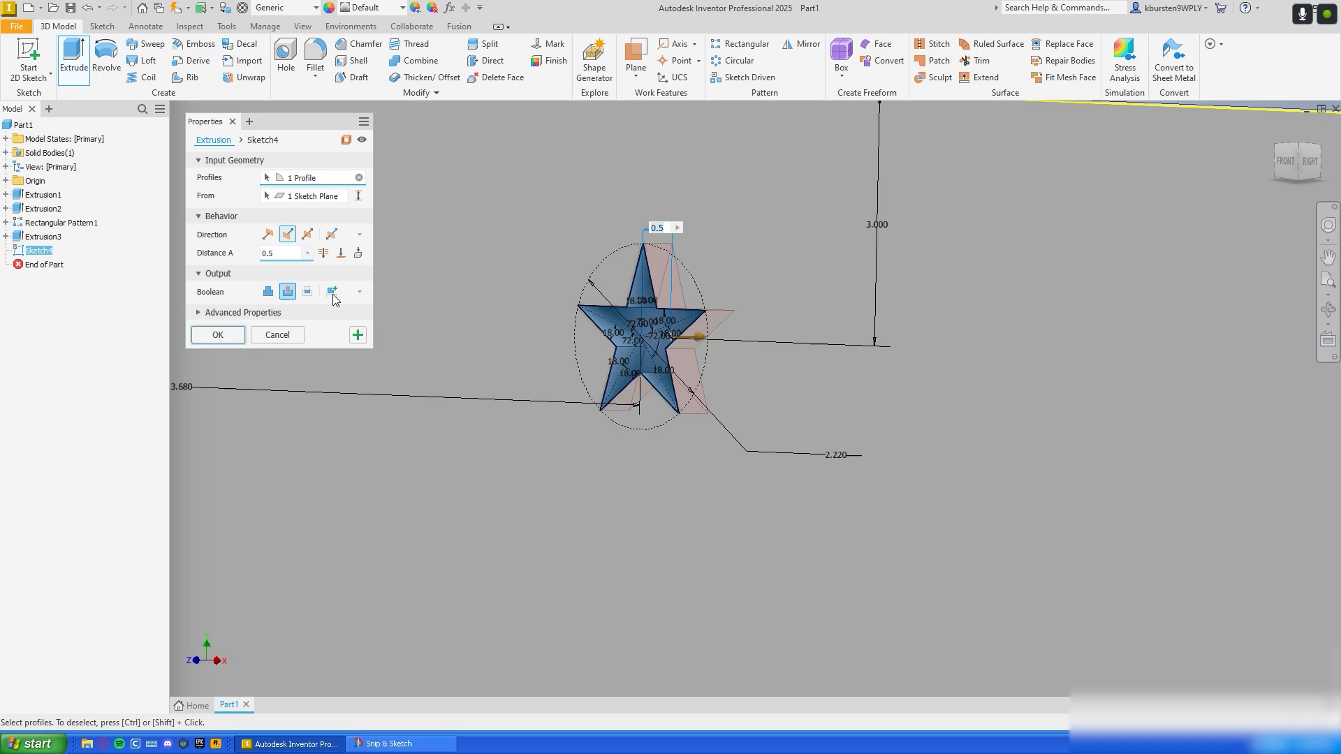
{"action": "left_click", "coordinate": [216, 335]}
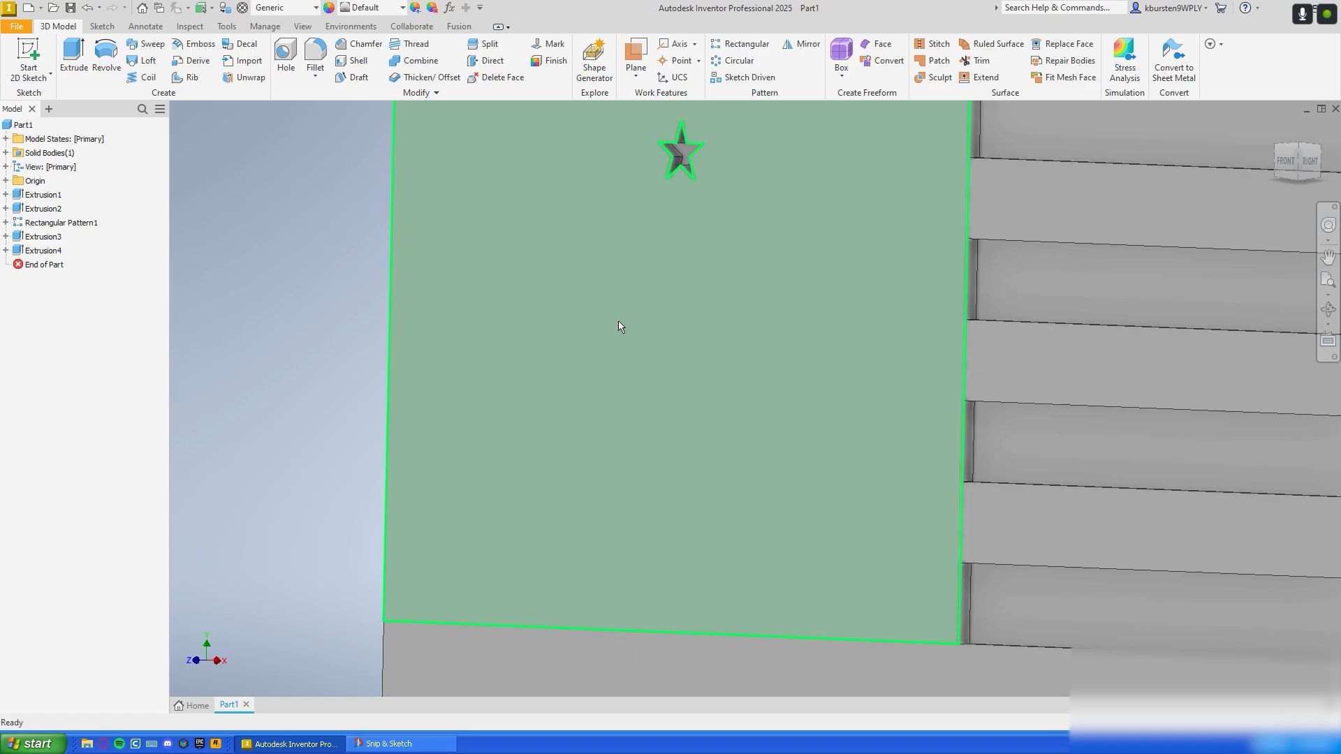
Step: Start a new sketch on the union's front face
{"action": "middle_click_drag", "start_coordinate": [659, 311], "coordinate": [640, 342]}
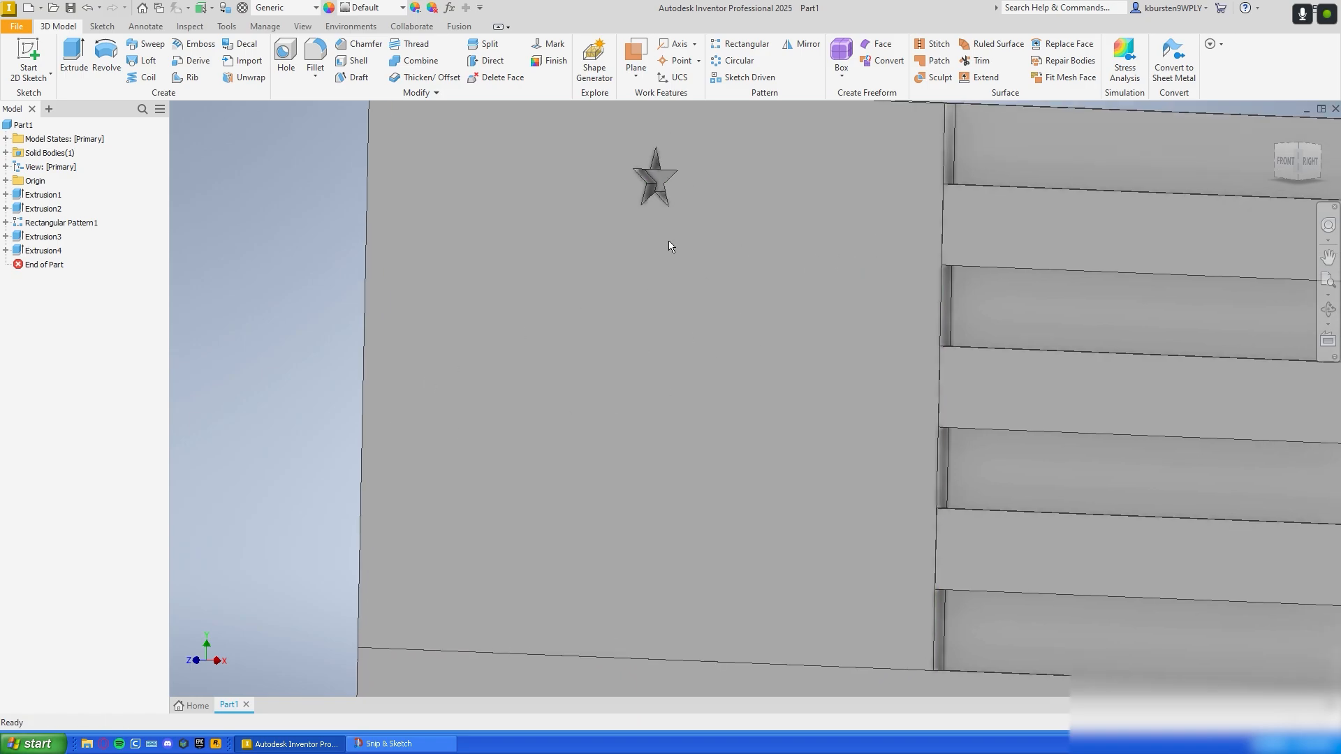
{"action": "left_click", "coordinate": [533, 370]}
{"action": "left_click", "coordinate": [30, 56]}
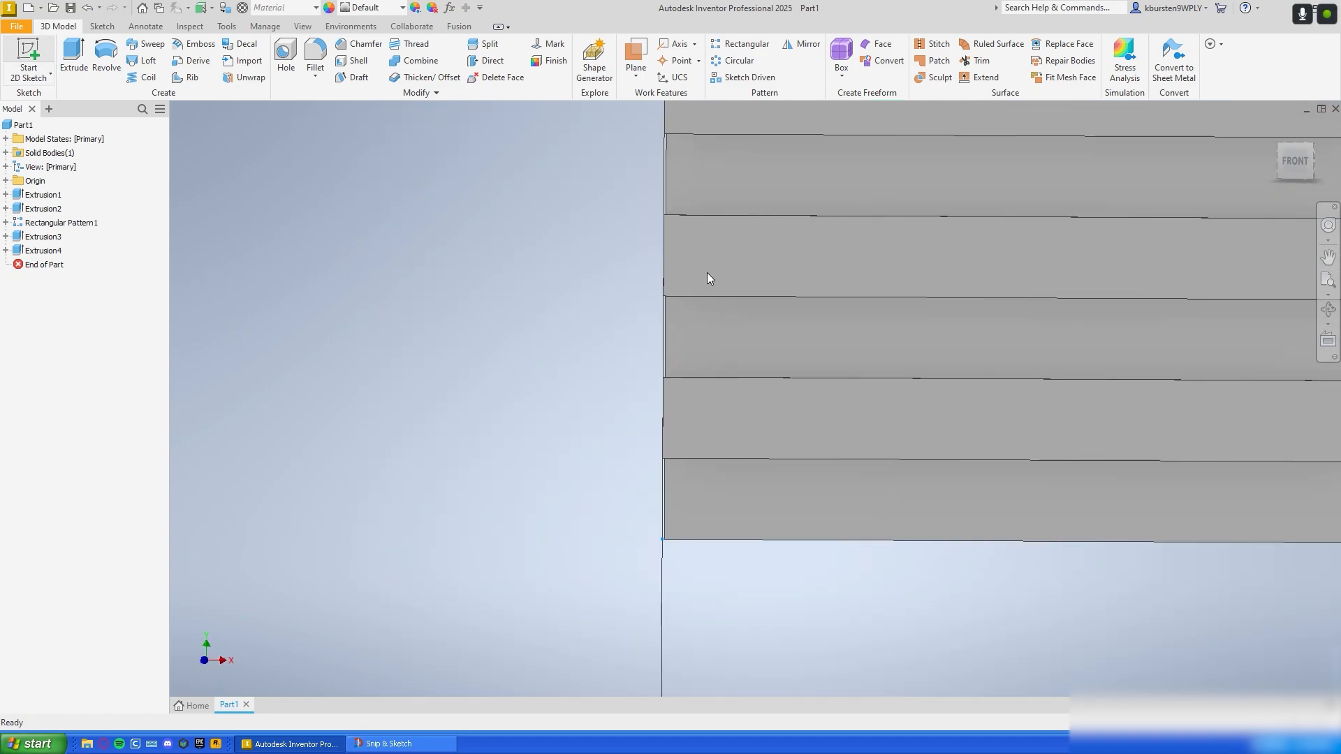
{"action": "mouse_move", "coordinate": [723, 381]}
{"action": "middle_mouse_down"}
{"action": "mouse_move", "coordinate": [602, 458]}
{"action": "mouse_move", "coordinate": [580, 524]}
{"action": "middle_mouse_up"}
{"action": "middle_click_drag", "start_coordinate": [858, 166], "coordinate": [692, 449]}
{"action": "middle_click_drag", "start_coordinate": [768, 221], "coordinate": [704, 473]}
{"action": "mouse_move", "coordinate": [701, 415]}
{"action": "middle_mouse_down"}
{"action": "mouse_move", "coordinate": [689, 359]}
{"action": "mouse_move", "coordinate": [681, 369]}
{"action": "middle_mouse_up"}
Step: Sketch a 0.1 in diameter circle near the union's center, vertically aligned with the star's lower inner vertex
{"action": "left_click", "coordinate": [106, 56]}
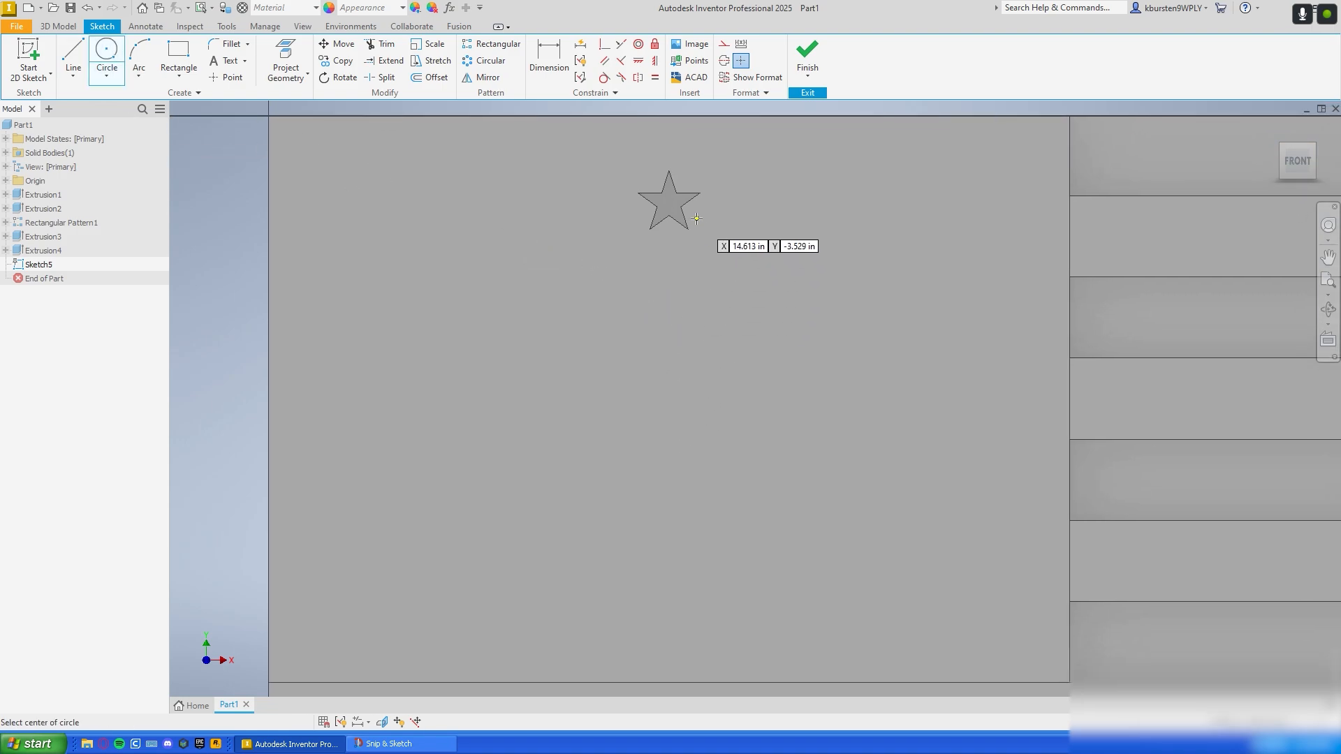
{"action": "scroll", "coordinate": [667, 203], "scroll_direction": "down", "scroll_amount": 5}
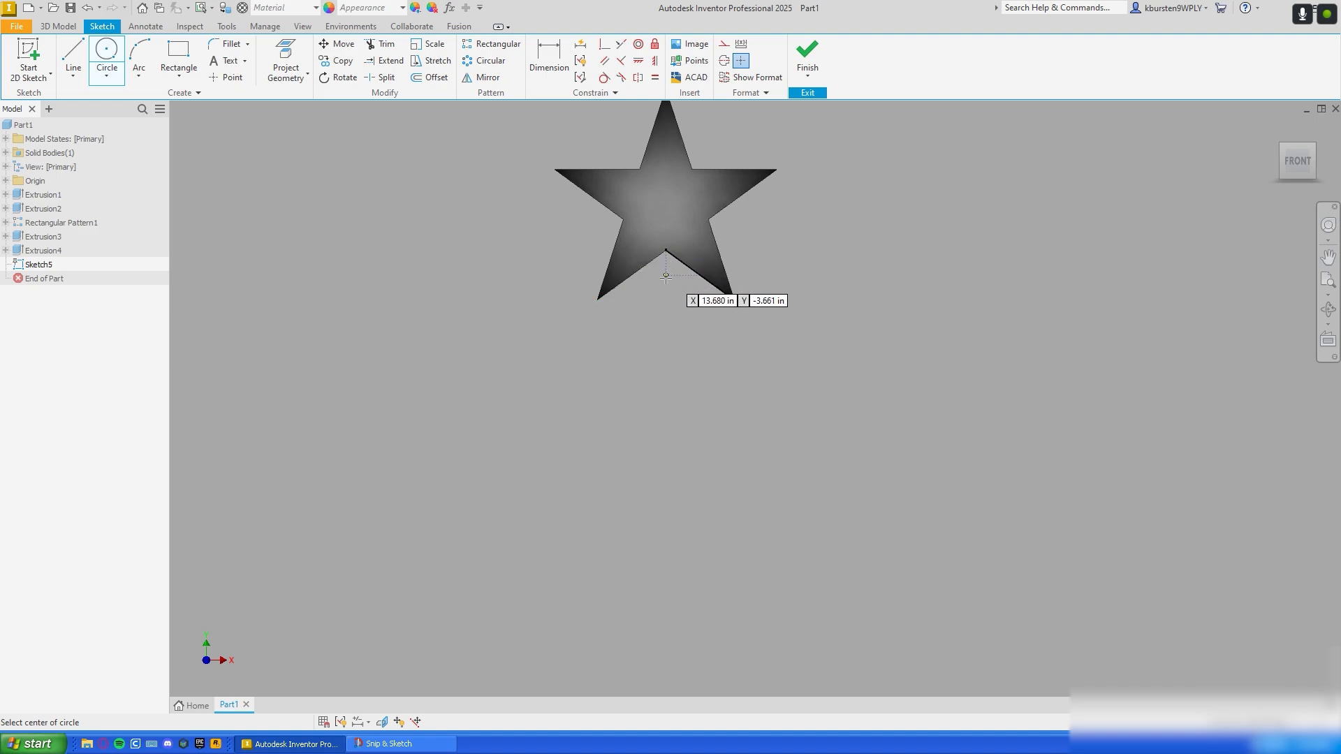
{"action": "scroll", "coordinate": [664, 338], "scroll_direction": "up", "scroll_amount": 4}
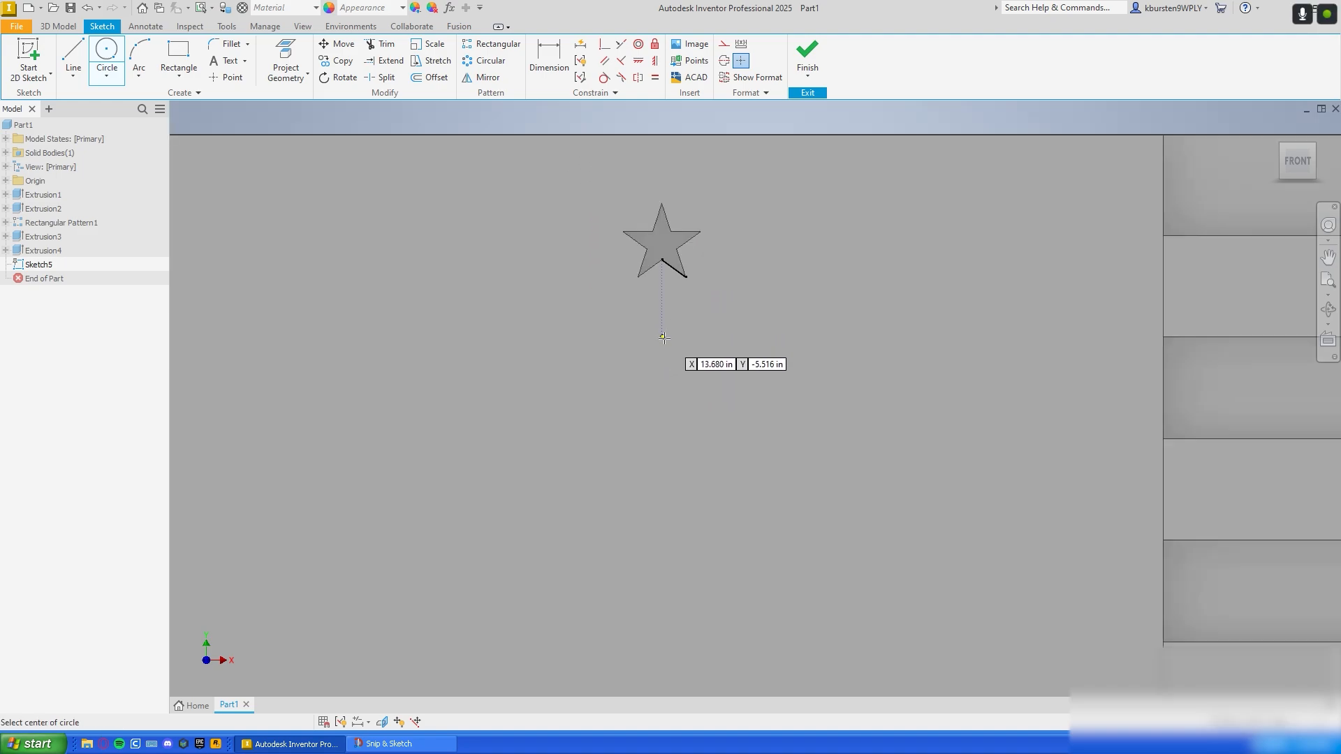
{"action": "middle_click_drag", "start_coordinate": [658, 396], "coordinate": [654, 284]}
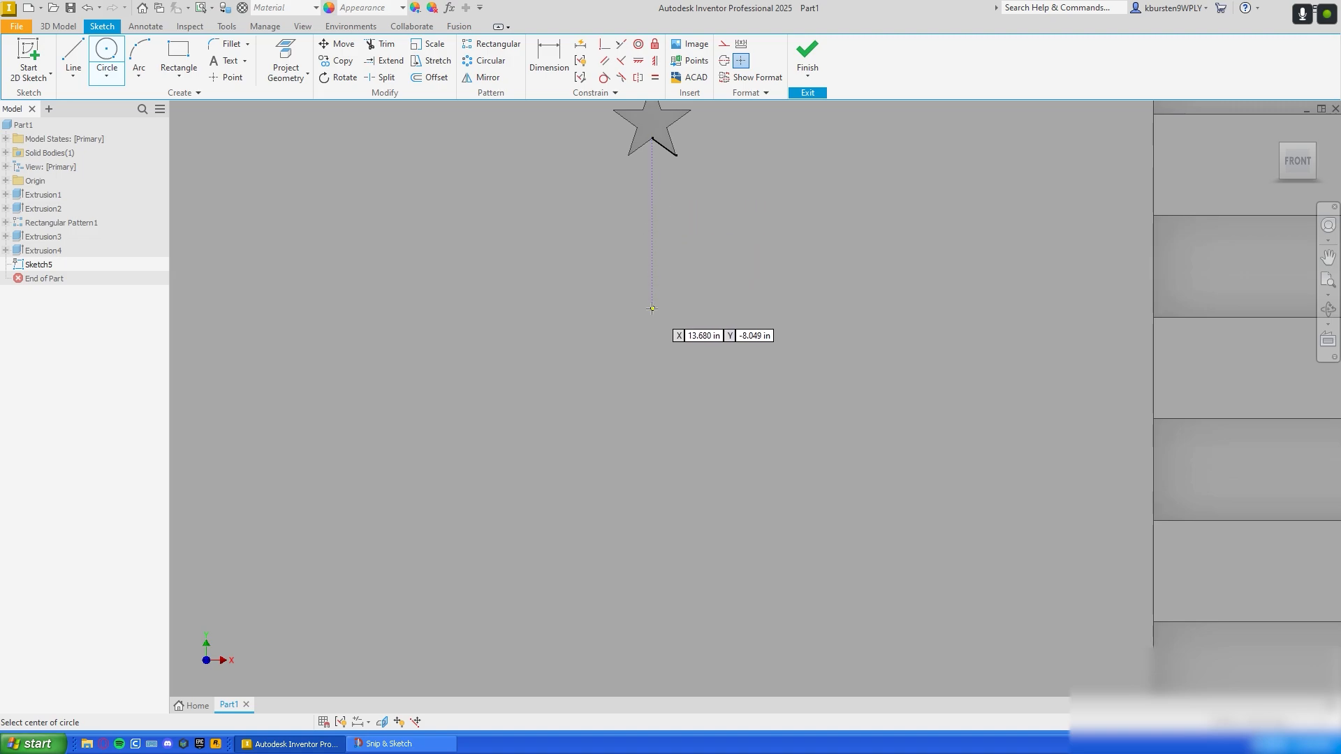
{"action": "left_click", "coordinate": [642, 365]}
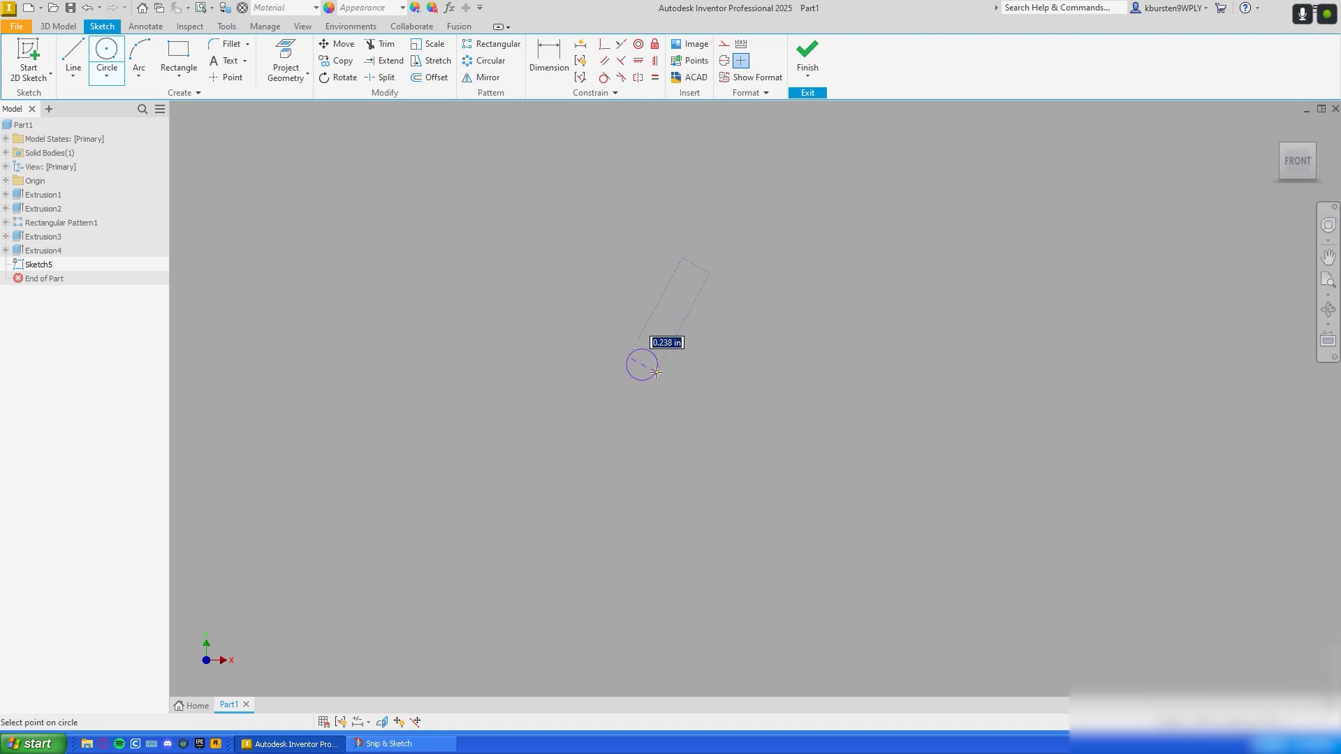
{"action": "scroll", "coordinate": [656, 373], "scroll_direction": "up", "scroll_amount": 4}
{"action": "type", "text": "0"}
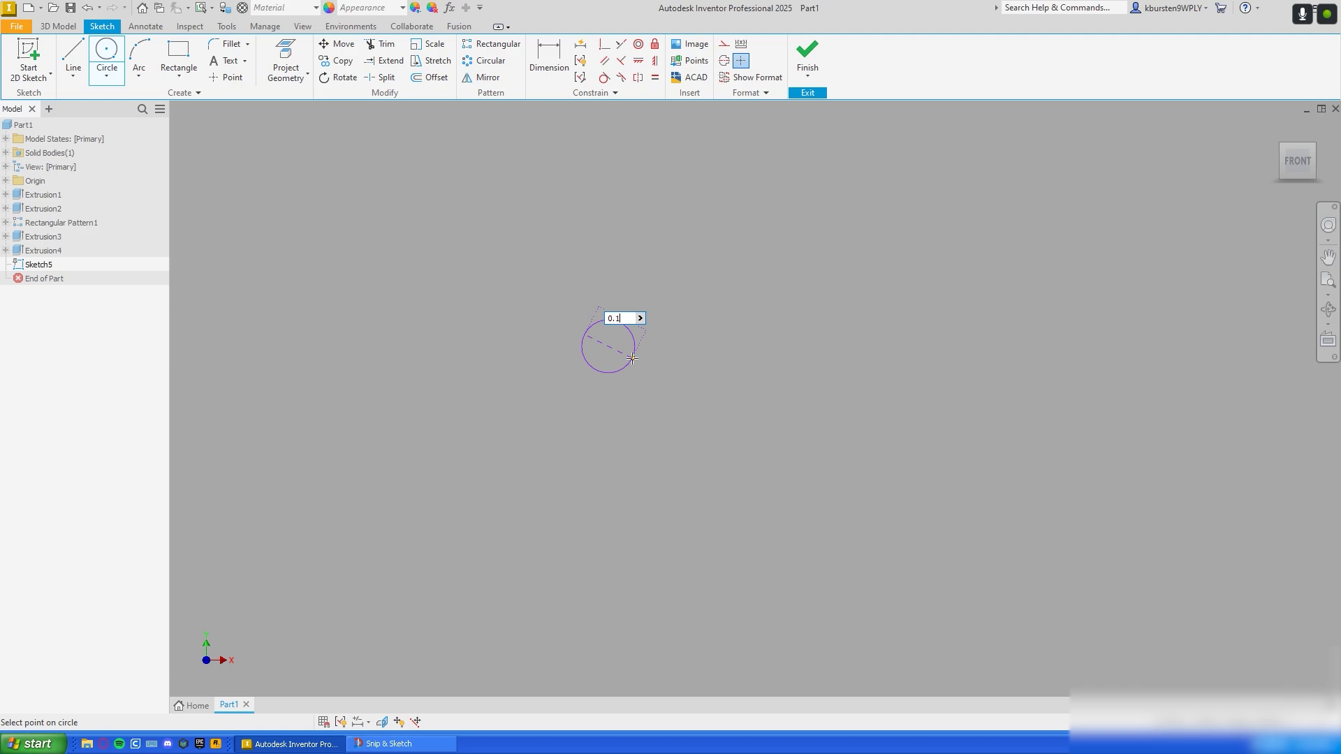
{"action": "type", "text": ".1"}
{"action": "key", "text": "Return"}
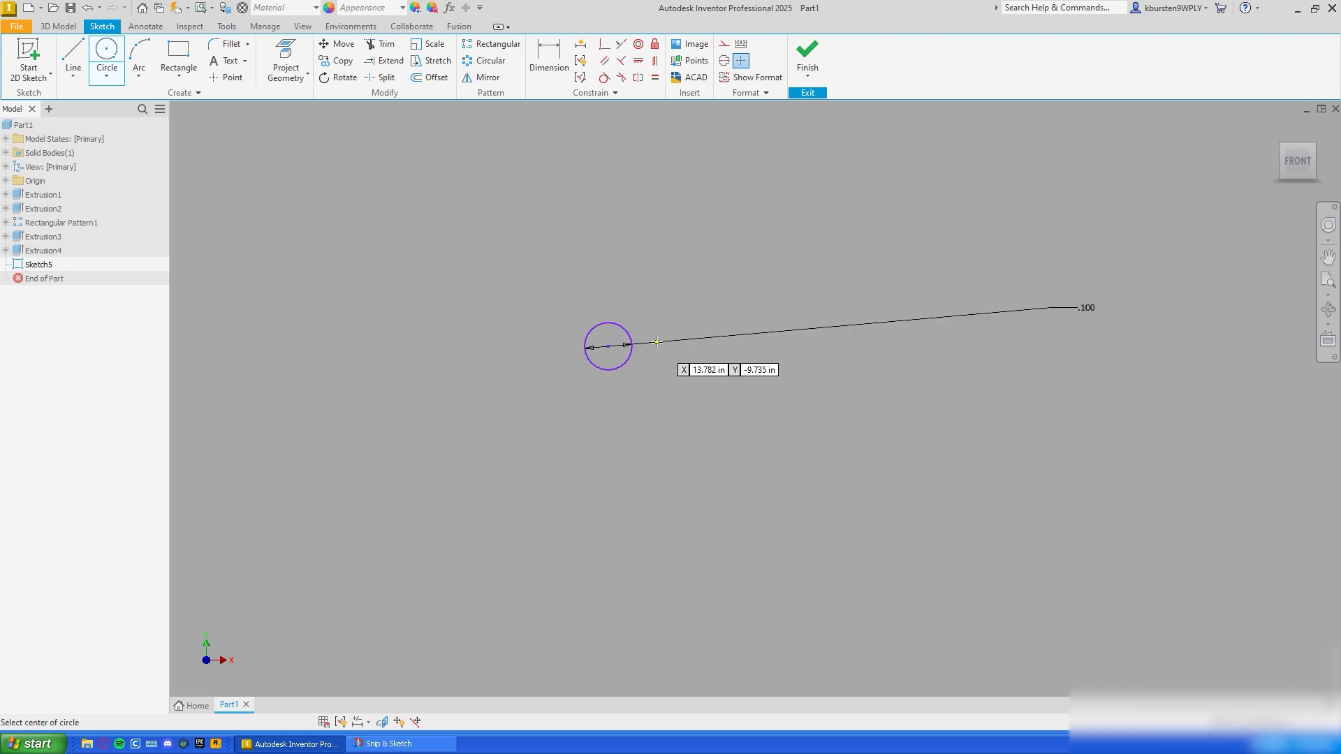
Step: Dimension the vertical distance from the union's bottom edge to the small circle's center as 19.39 / 2
{"action": "scroll", "coordinate": [690, 386], "scroll_direction": "down", "scroll_amount": 6}
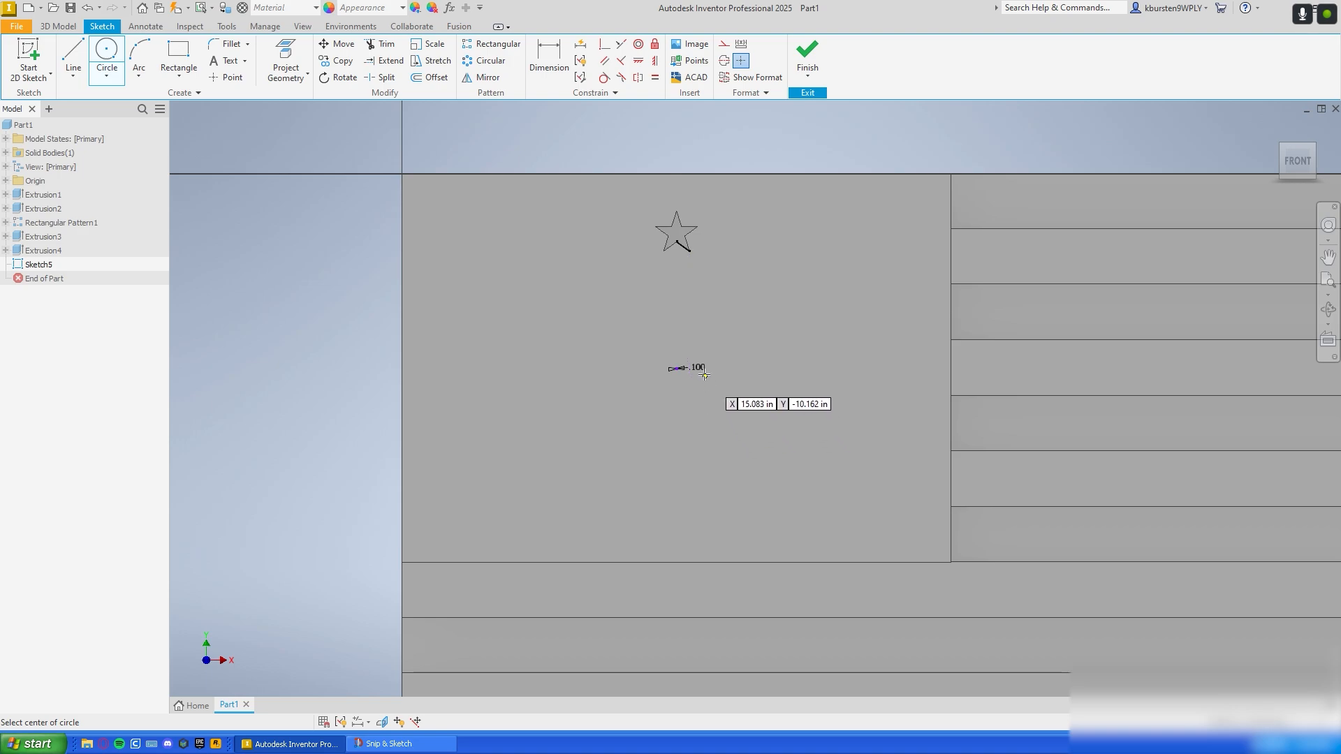
{"action": "scroll", "coordinate": [689, 385], "scroll_direction": "up", "scroll_amount": 5}
{"action": "key", "text": "d"}
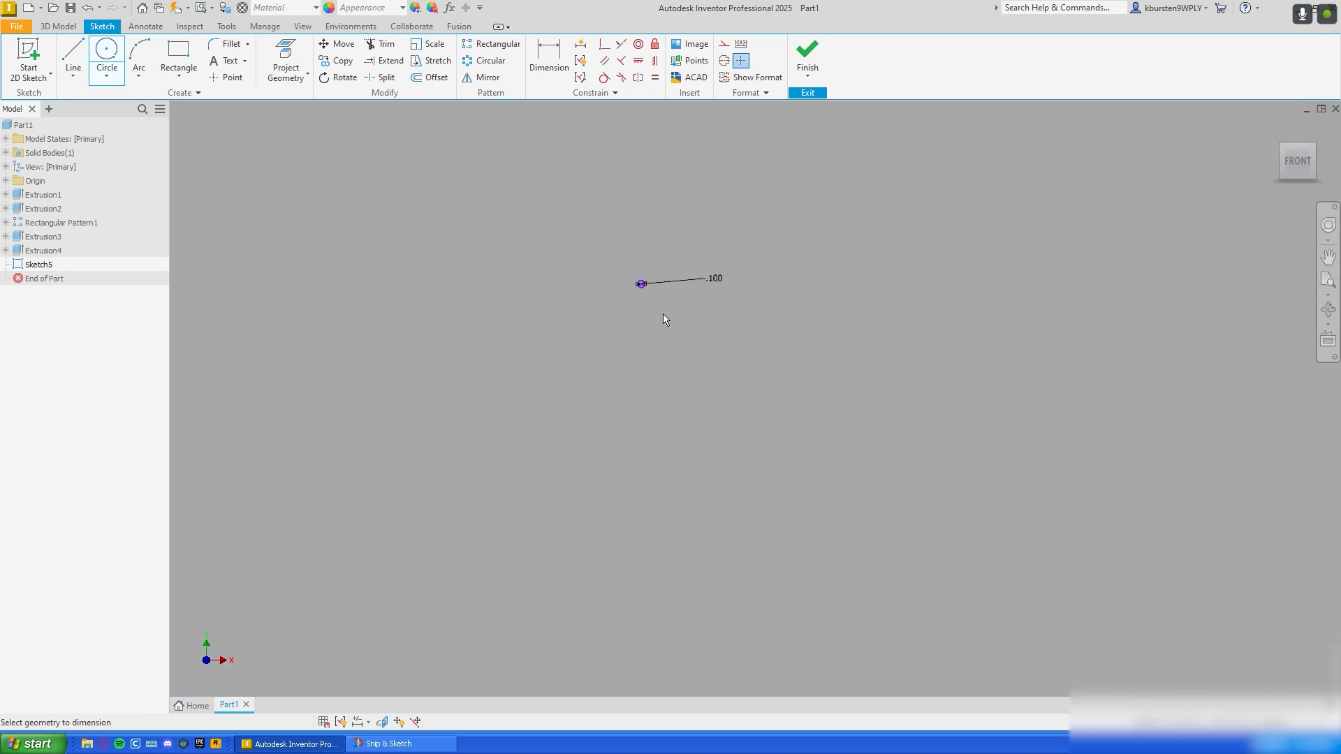
{"action": "scroll", "coordinate": [656, 302], "scroll_direction": "up", "scroll_amount": 4}
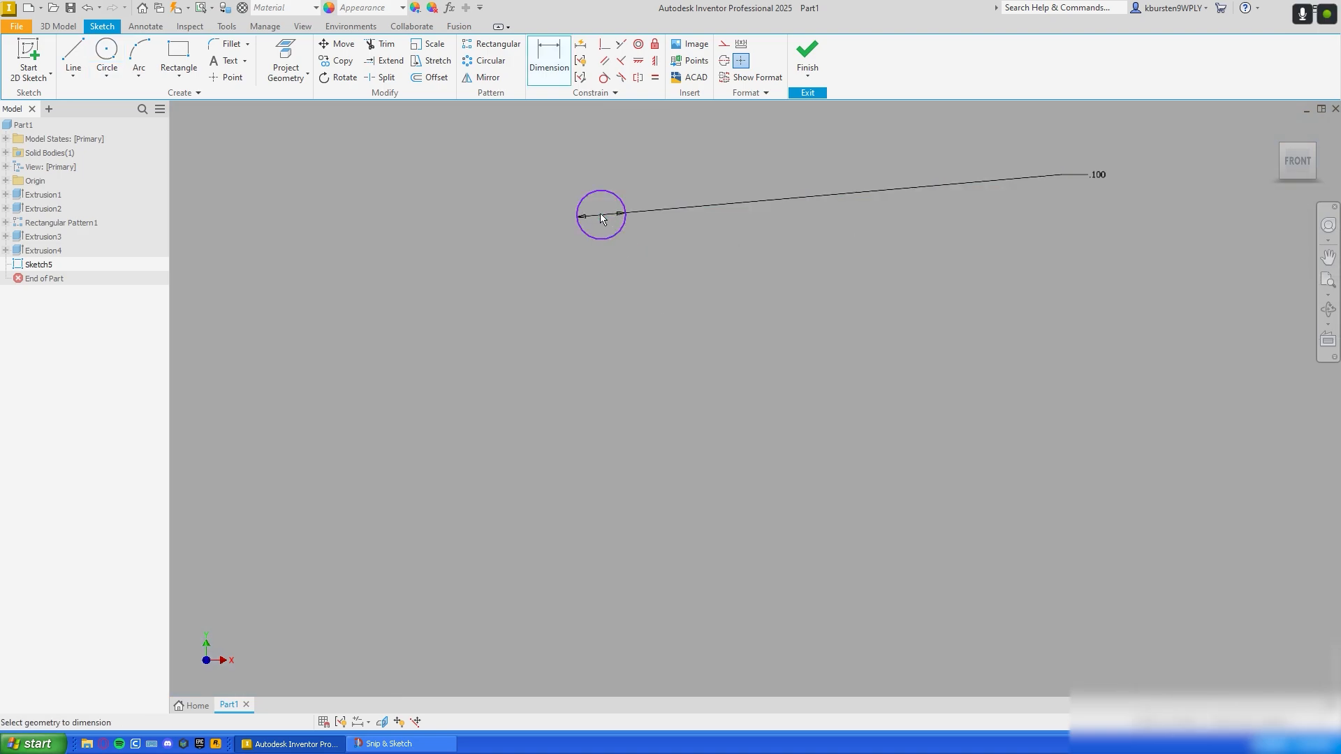
{"action": "left_click", "coordinate": [601, 215]}
{"action": "scroll", "coordinate": [740, 377], "scroll_direction": "up", "scroll_amount": 3}
{"action": "scroll", "coordinate": [762, 387], "scroll_direction": "down", "scroll_amount": 3}
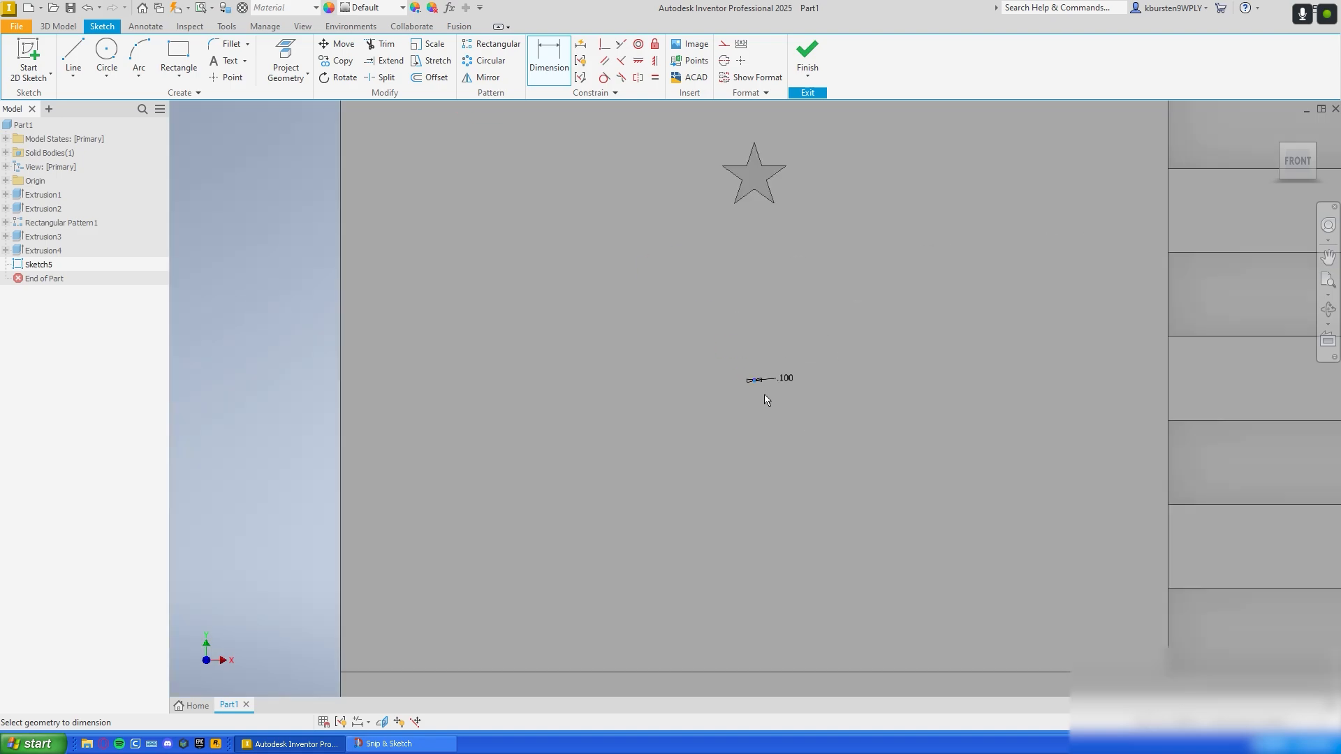
{"action": "middle_click_drag", "start_coordinate": [764, 394], "coordinate": [670, 316]}
{"action": "scroll", "coordinate": [672, 270], "scroll_direction": "up", "scroll_amount": 4}
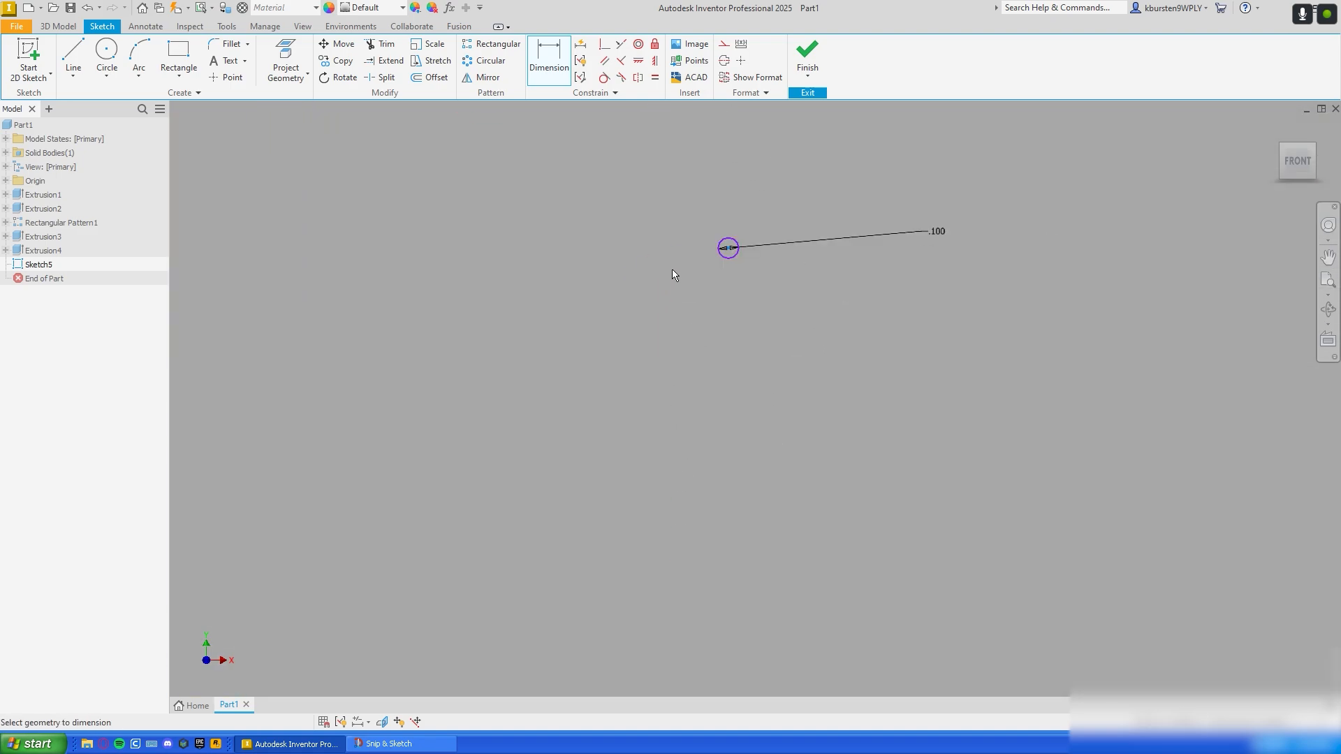
{"action": "scroll", "coordinate": [709, 344], "scroll_direction": "down", "scroll_amount": 5}
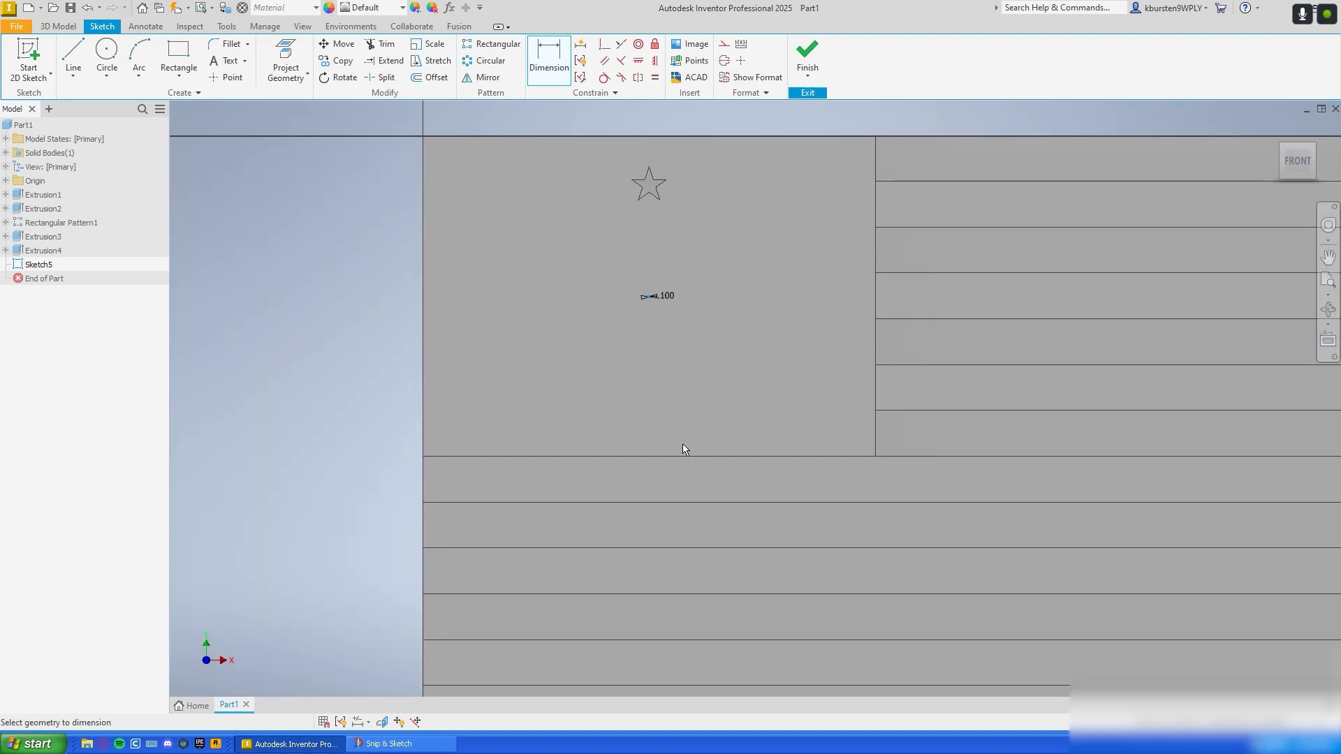
{"action": "left_click", "coordinate": [674, 457]}
{"action": "left_click", "coordinate": [694, 382]}
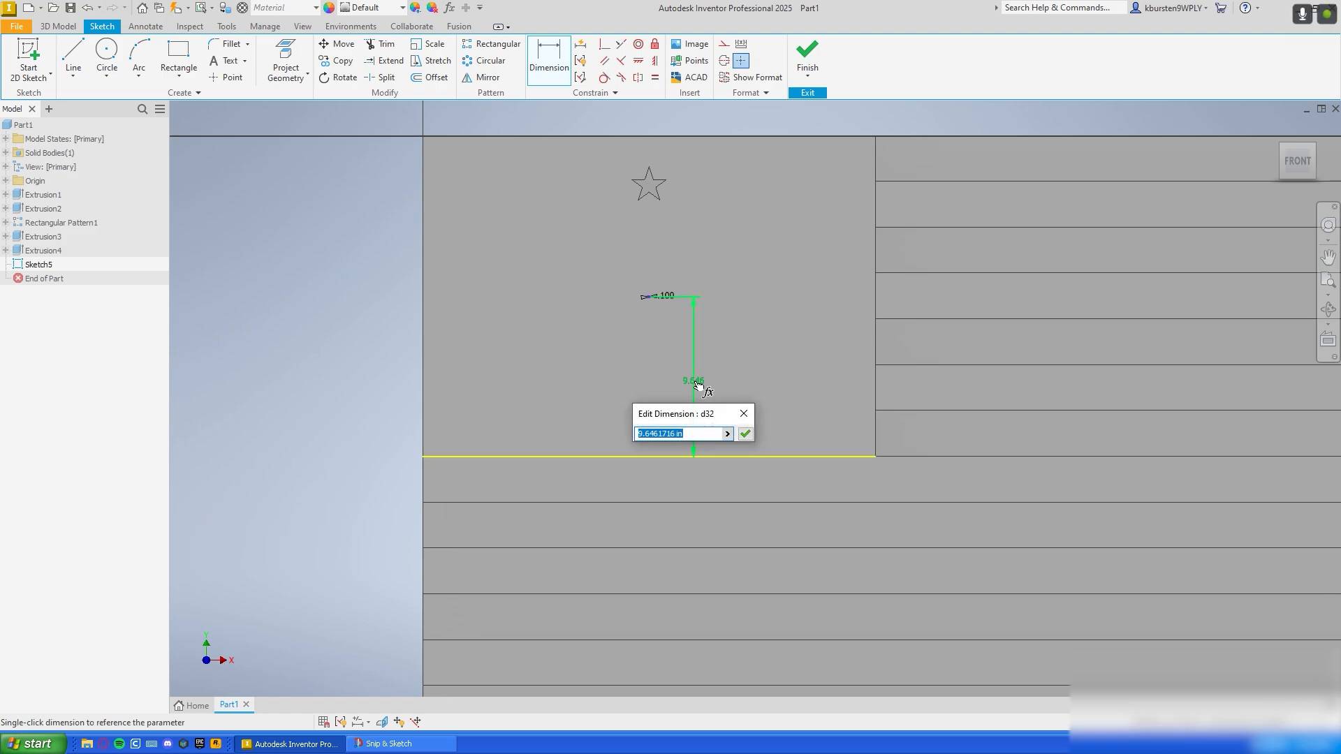
{"action": "type", "text": "1"}
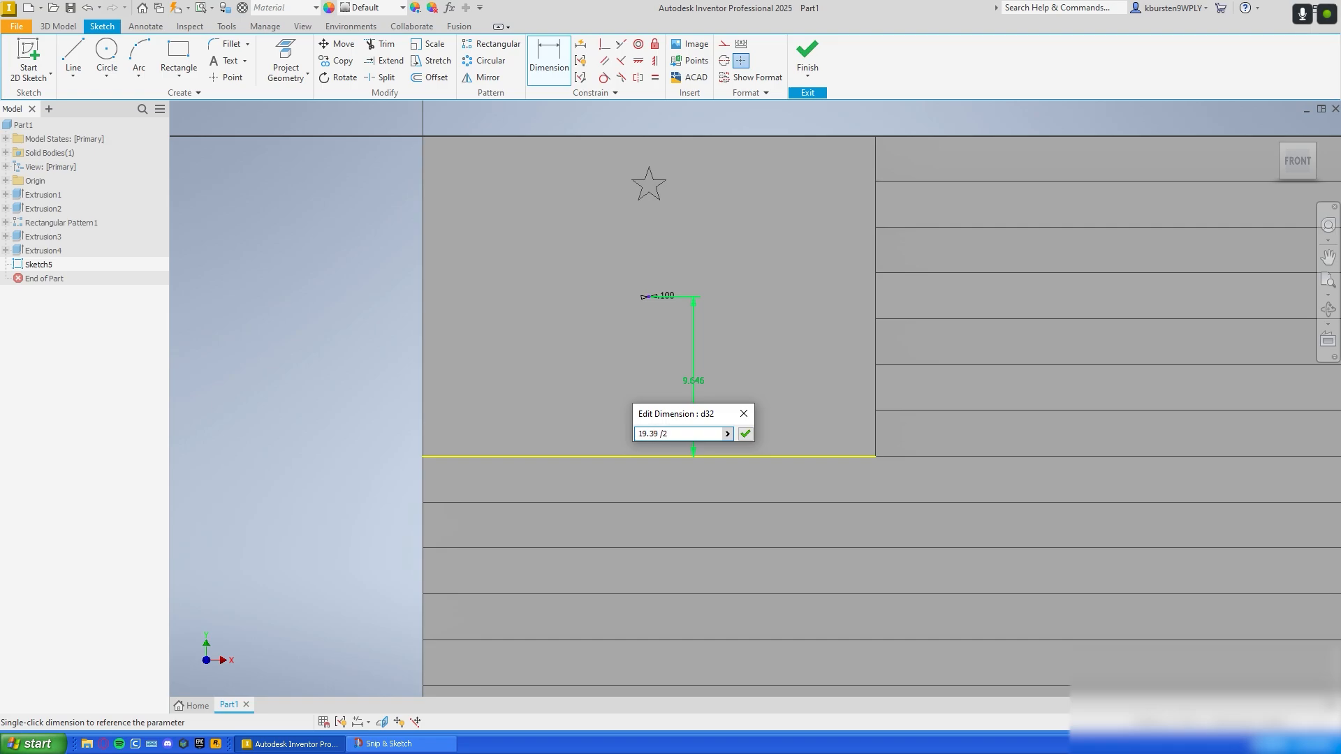
{"action": "type", "text": "9.39 / 2"}
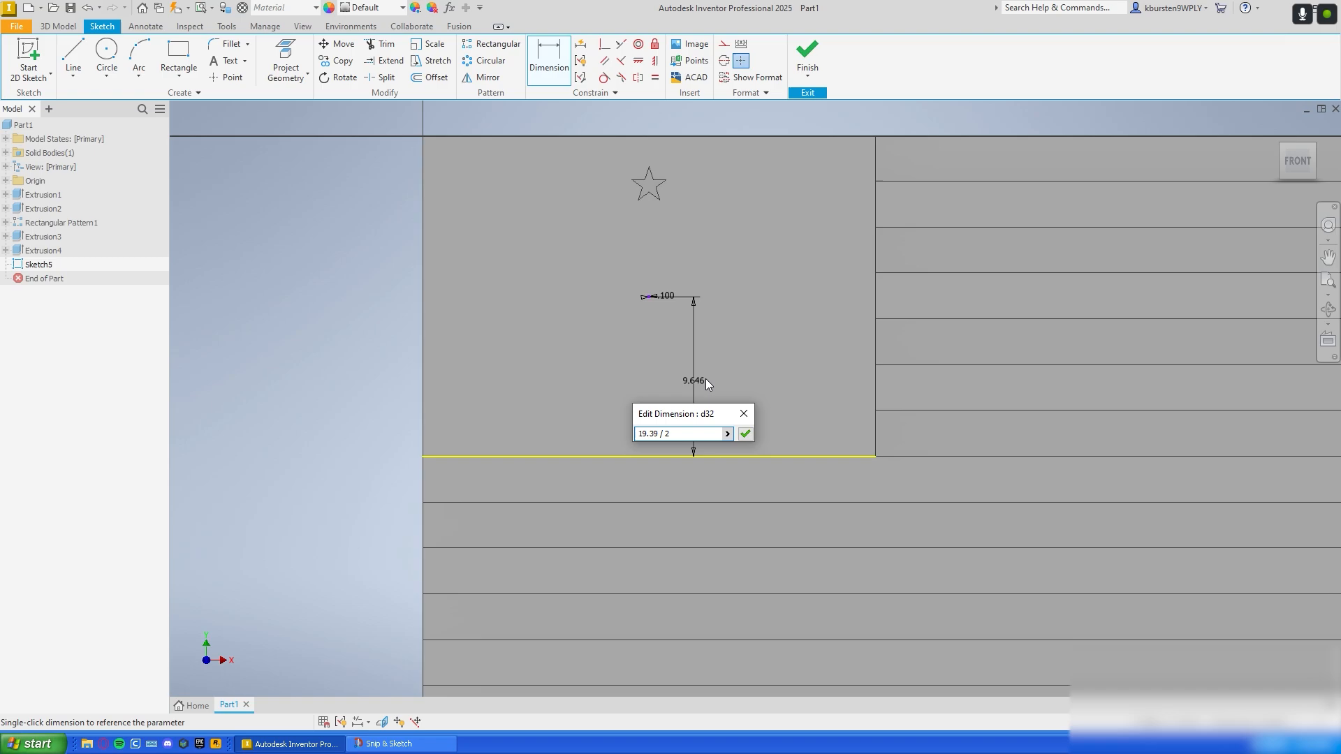
{"action": "left_click", "coordinate": [745, 434]}
Step: Examine the small circle and its placement within the union area
{"action": "scroll", "coordinate": [665, 284], "scroll_direction": "up", "scroll_amount": 3}
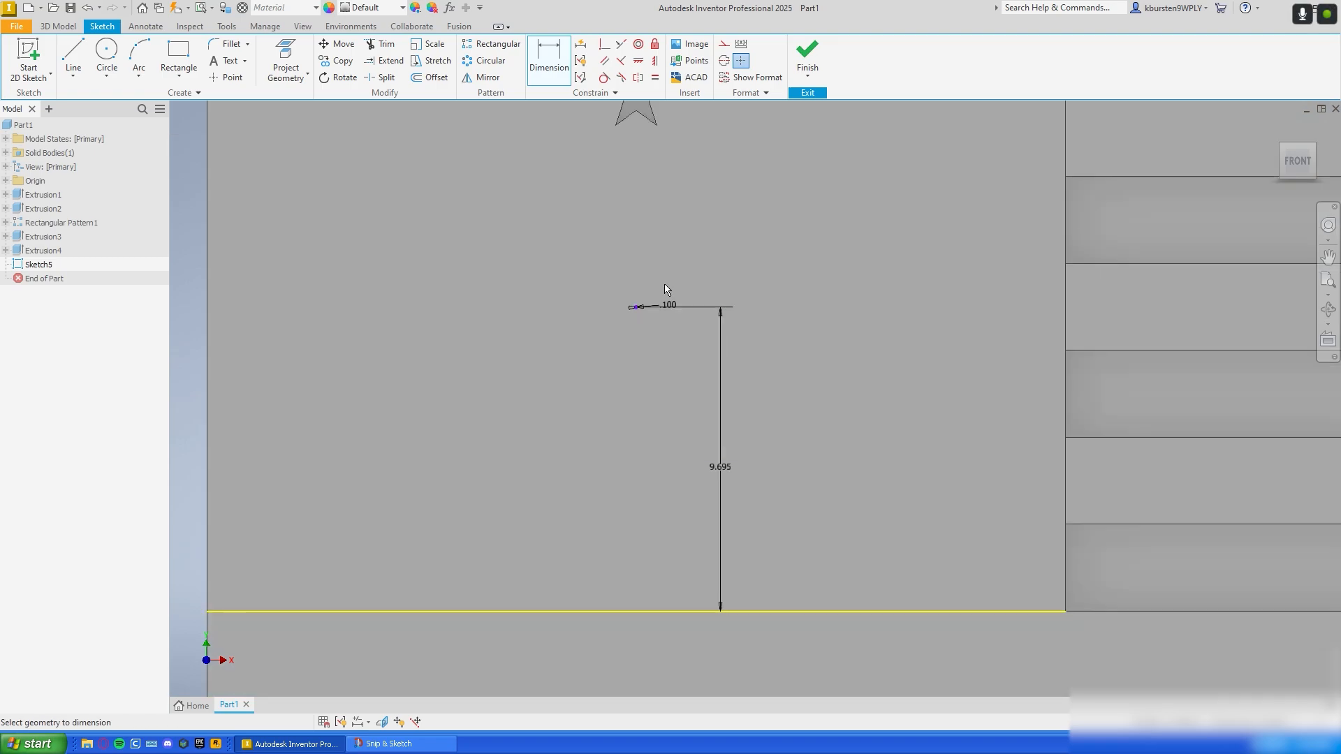
{"action": "scroll", "coordinate": [650, 437], "scroll_direction": "up", "scroll_amount": 6}
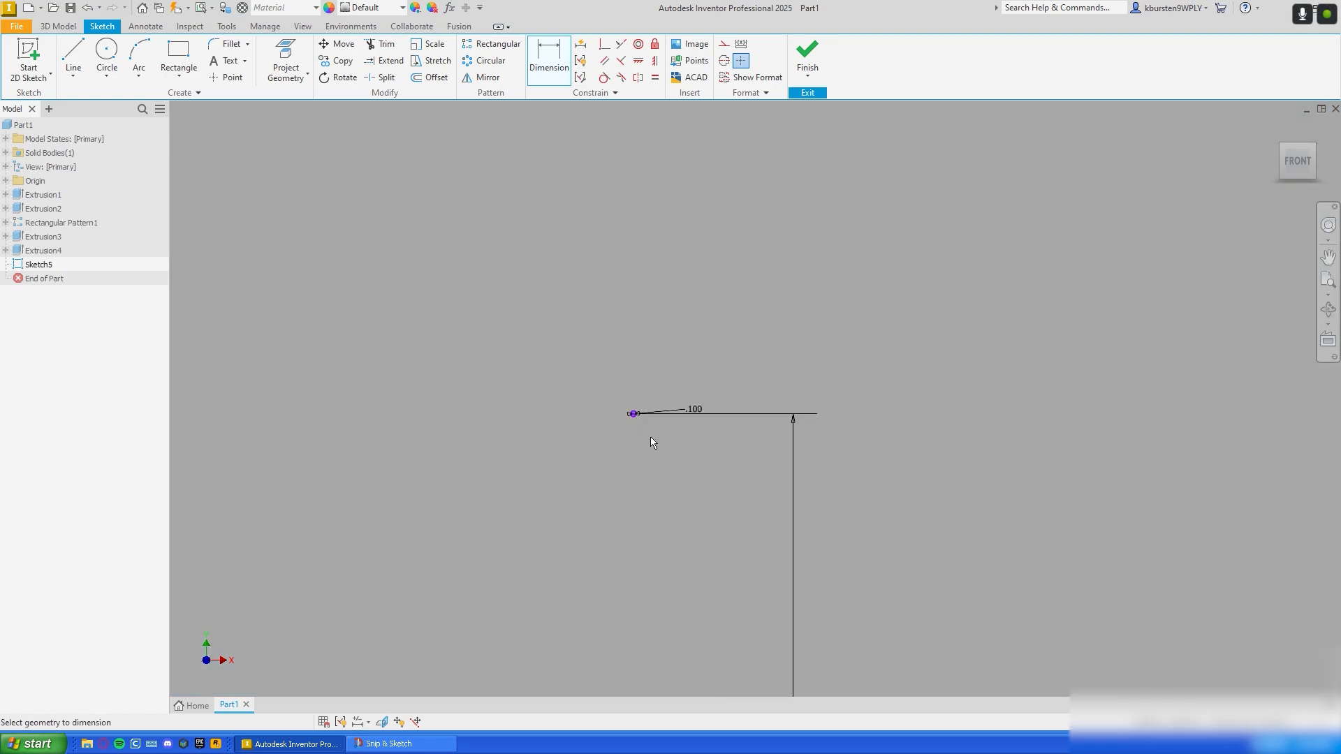
{"action": "scroll", "coordinate": [627, 397], "scroll_direction": "down", "scroll_amount": 5}
{"action": "mouse_move", "coordinate": [638, 293]}
{"action": "middle_mouse_down"}
{"action": "mouse_move", "coordinate": [643, 407]}
{"action": "mouse_move", "coordinate": [651, 283]}
{"action": "middle_mouse_up"}
{"action": "scroll", "coordinate": [646, 286], "scroll_direction": "up", "scroll_amount": 6}
{"action": "scroll", "coordinate": [624, 396], "scroll_direction": "up", "scroll_amount": 3}
{"action": "middle_click_drag", "start_coordinate": [614, 445], "coordinate": [674, 340]}
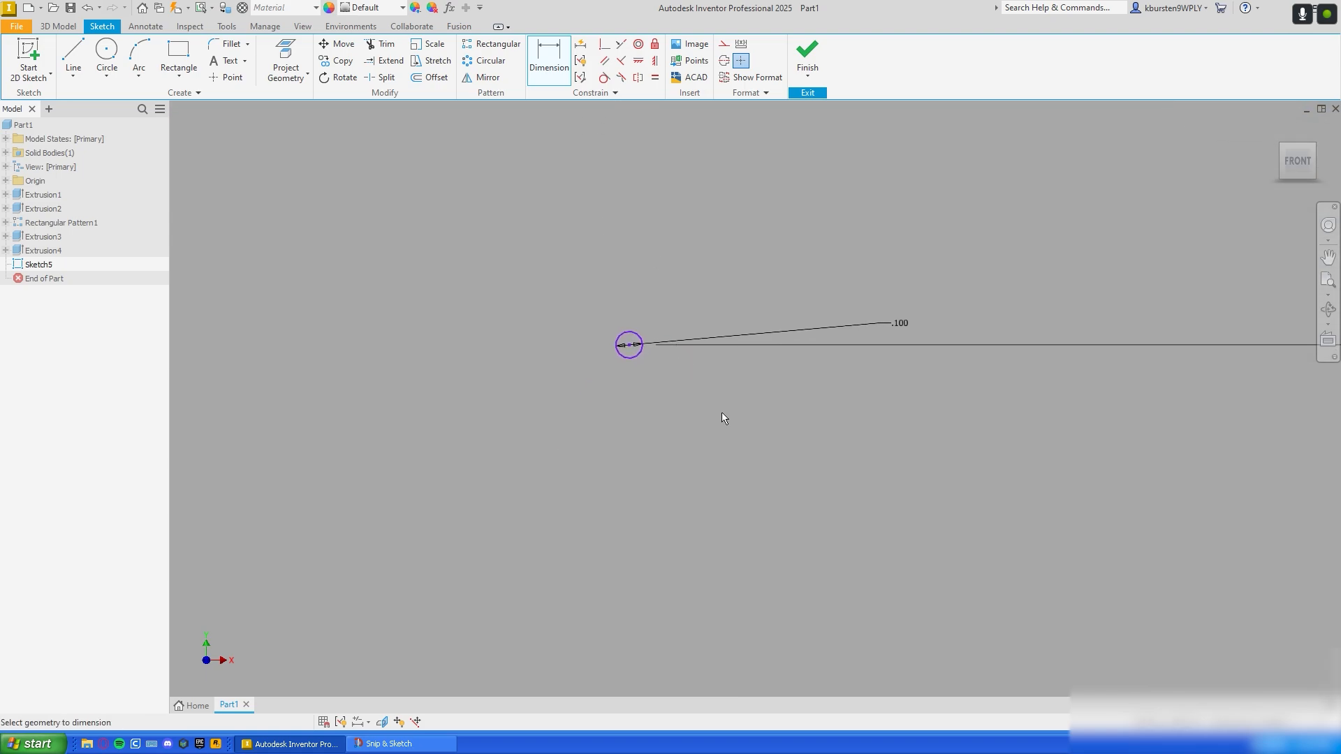
{"action": "scroll", "coordinate": [728, 413], "scroll_direction": "down", "scroll_amount": 8}
{"action": "middle_click_drag", "start_coordinate": [794, 444], "coordinate": [710, 336]}
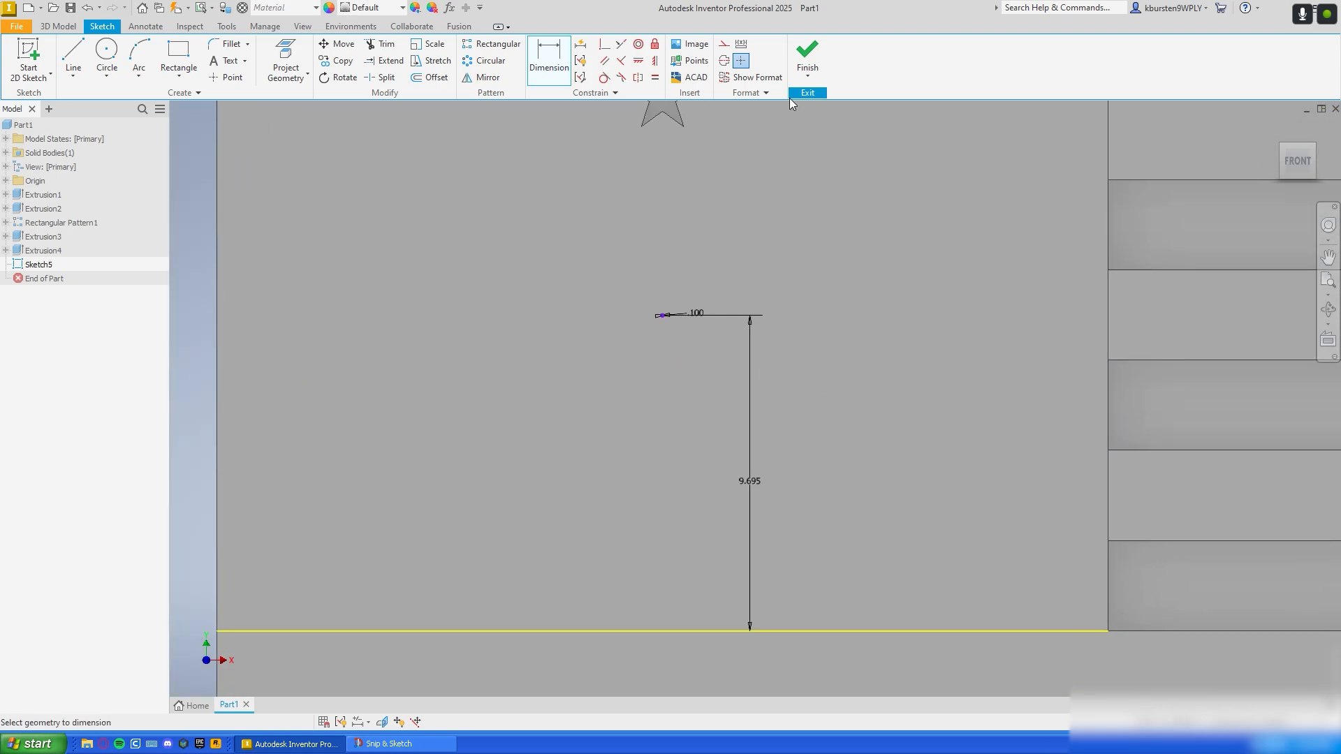
Step: Finish the circle sketch and extrude the circle as a 0.5 in deep cut into the union
{"action": "left_click", "coordinate": [811, 53]}
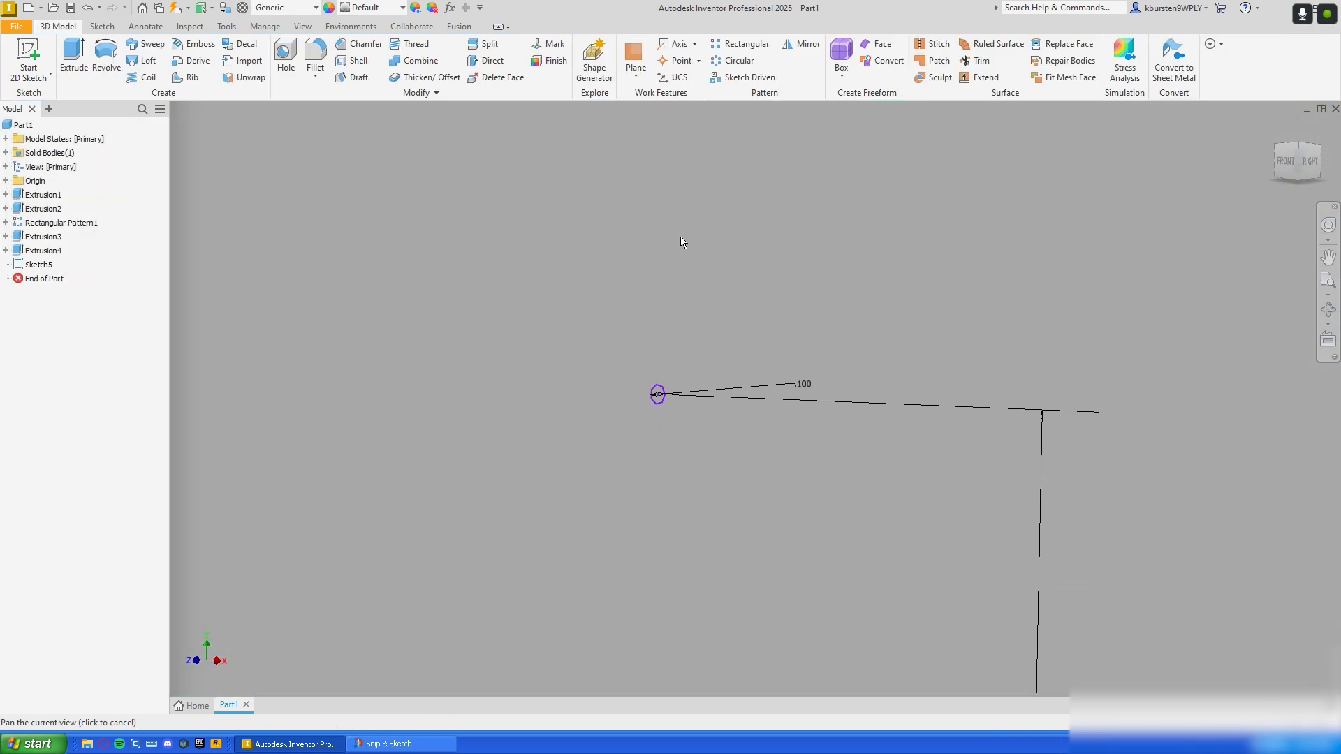
{"action": "left_click", "coordinate": [70, 57]}
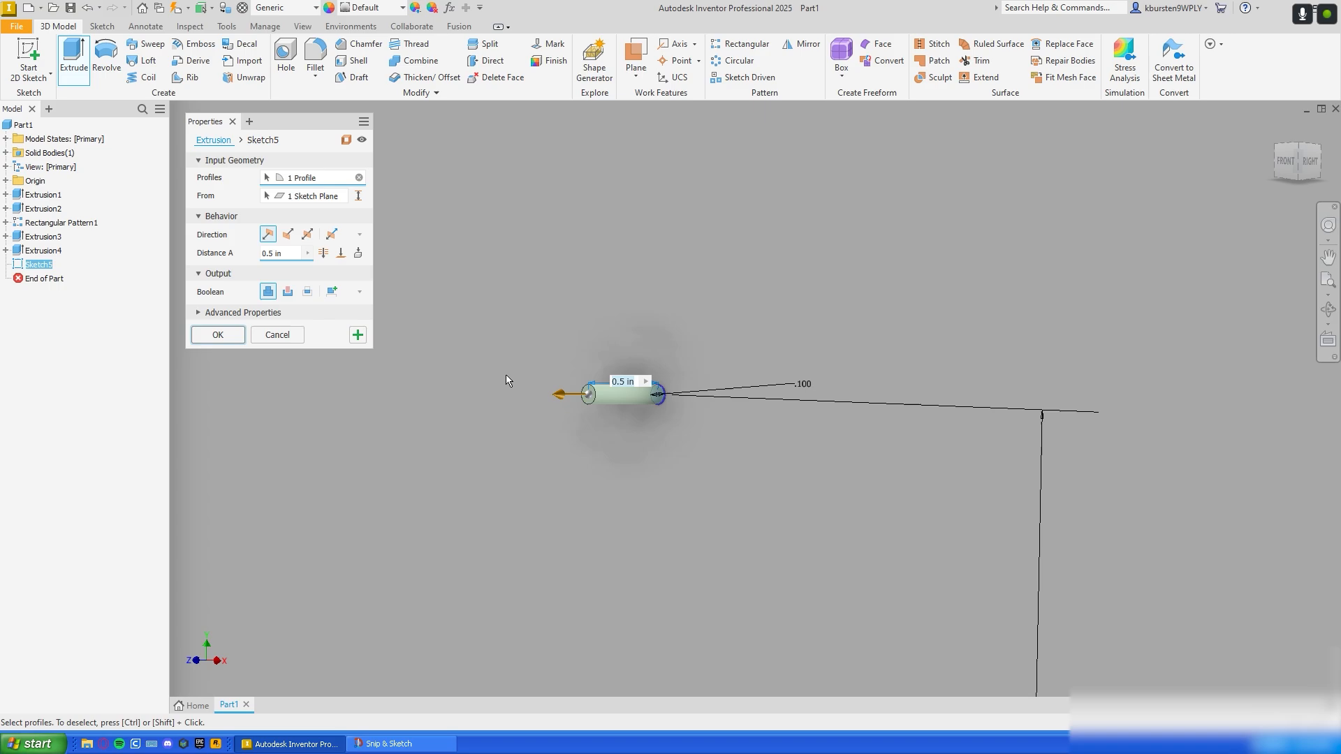
{"action": "left_click", "coordinate": [287, 292]}
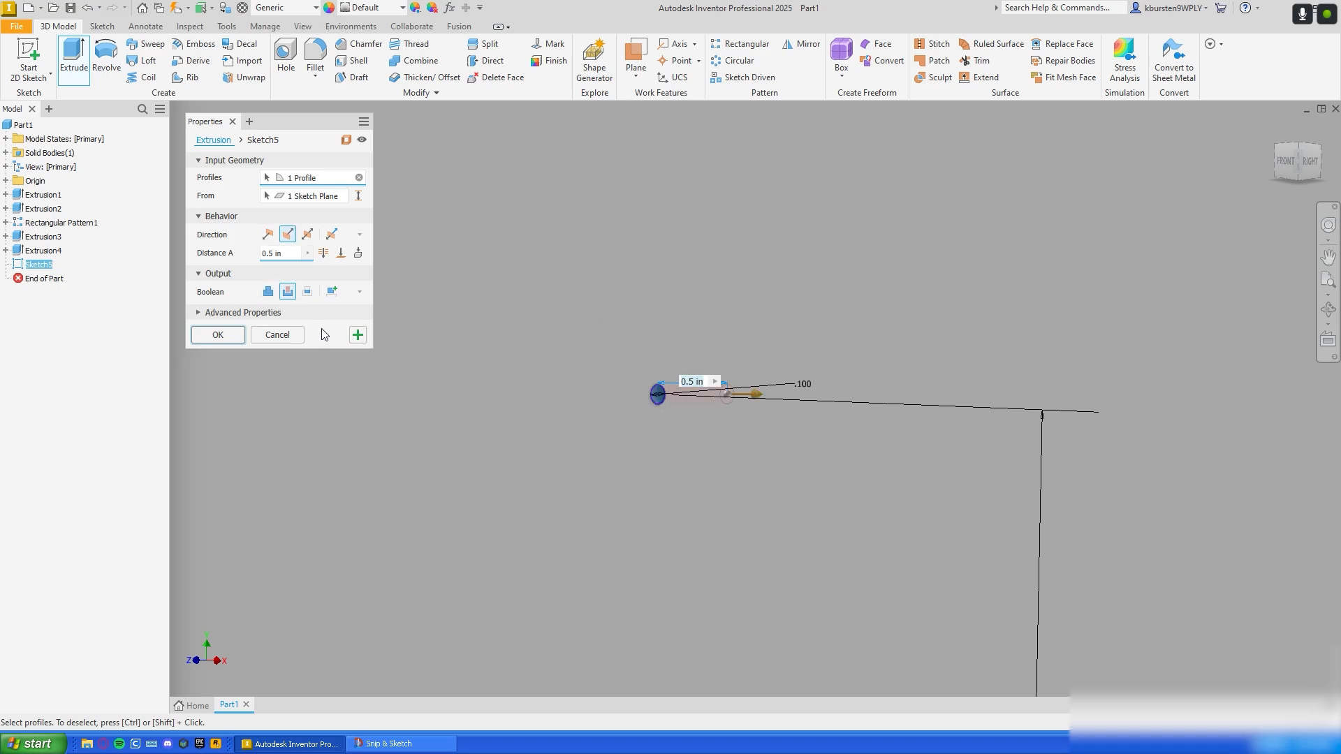
{"action": "left_click", "coordinate": [218, 334]}
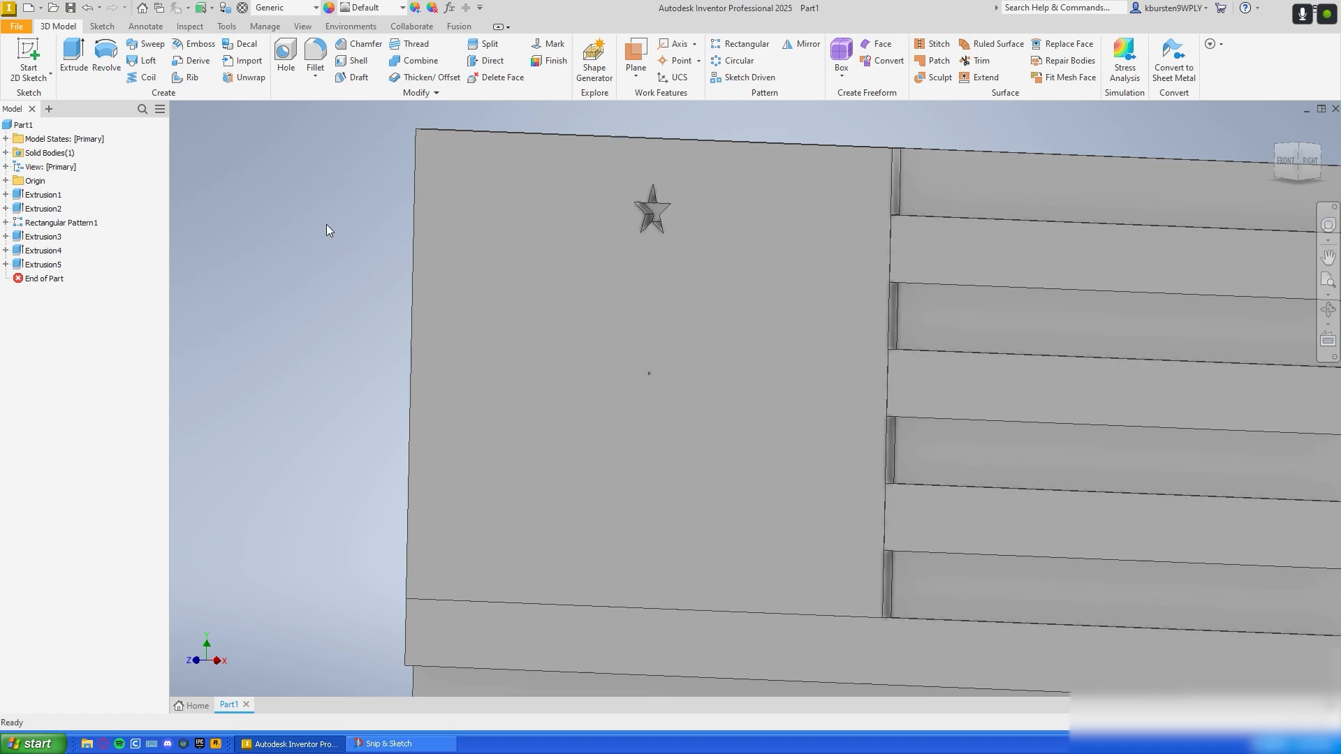
Step: Set up a circular pattern of the star cut, using the small center hole in the union as the rotation axis
{"action": "left_click", "coordinate": [753, 62]}
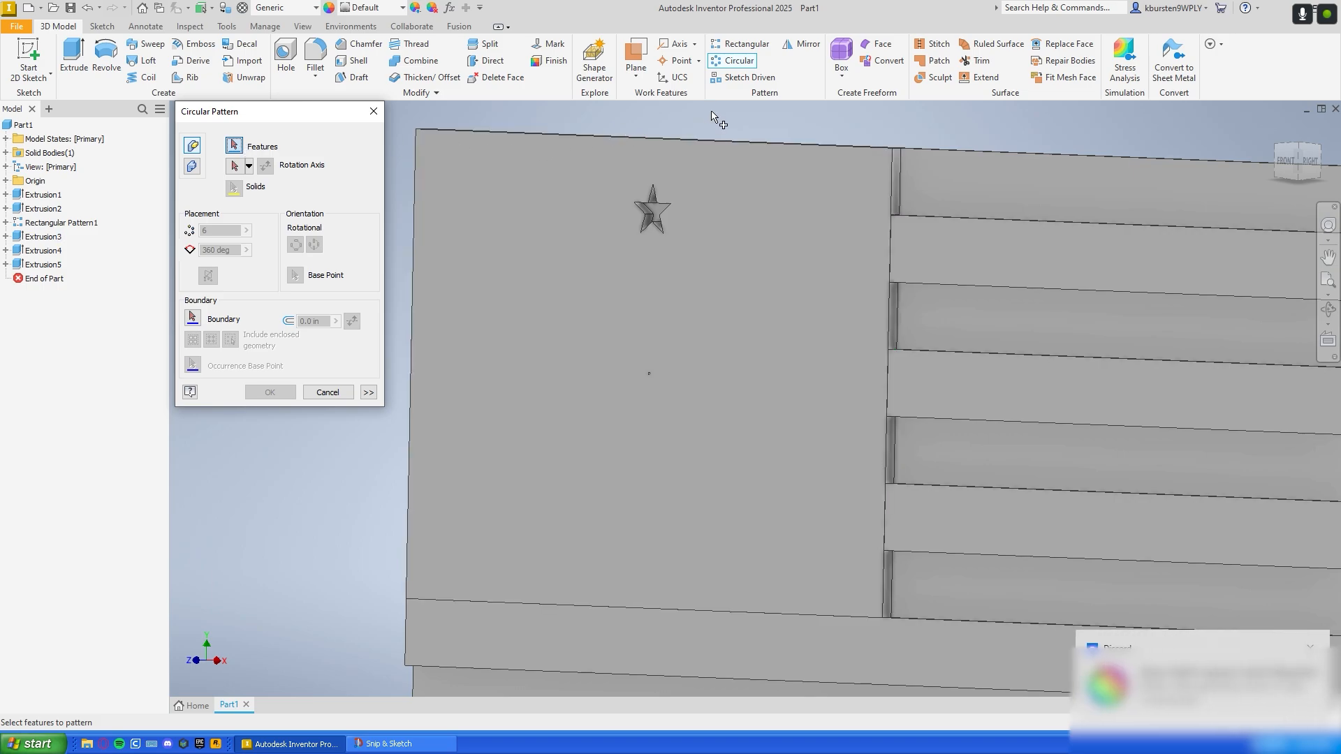
{"action": "left_click", "coordinate": [648, 217]}
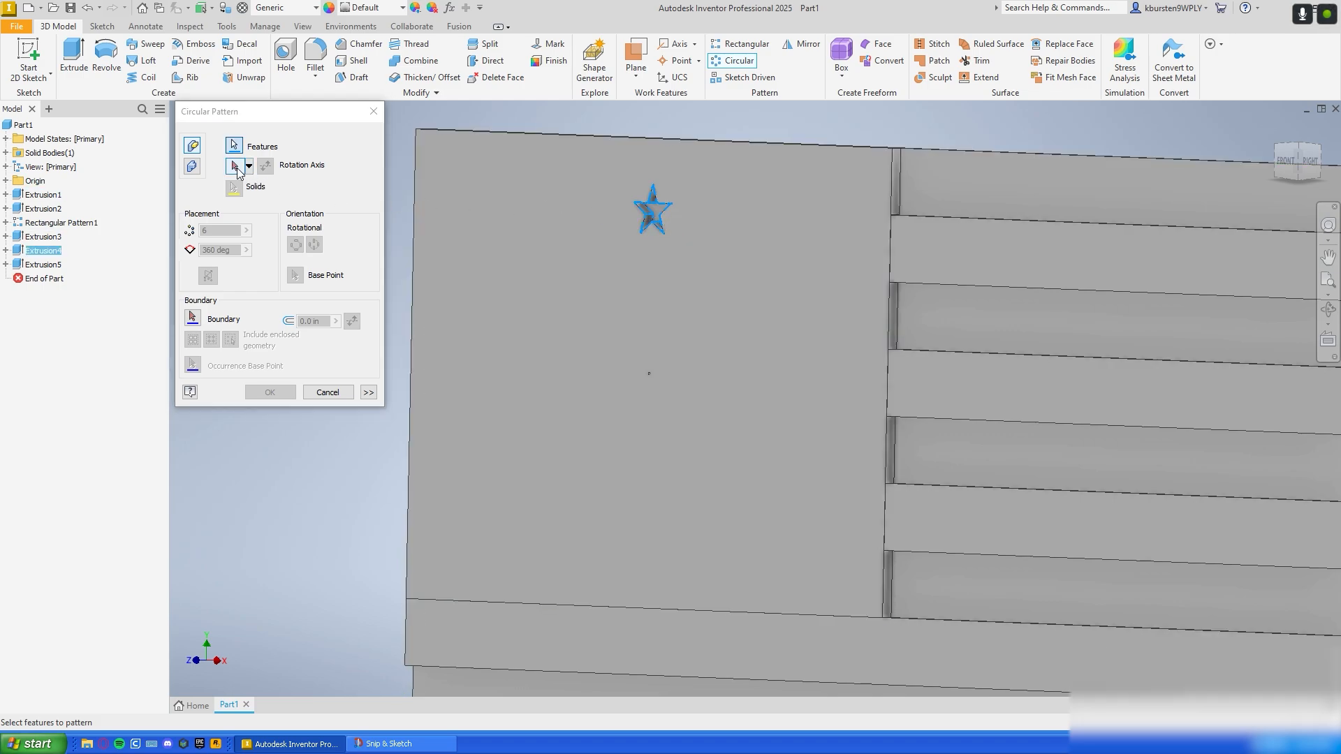
{"action": "left_click", "coordinate": [236, 168]}
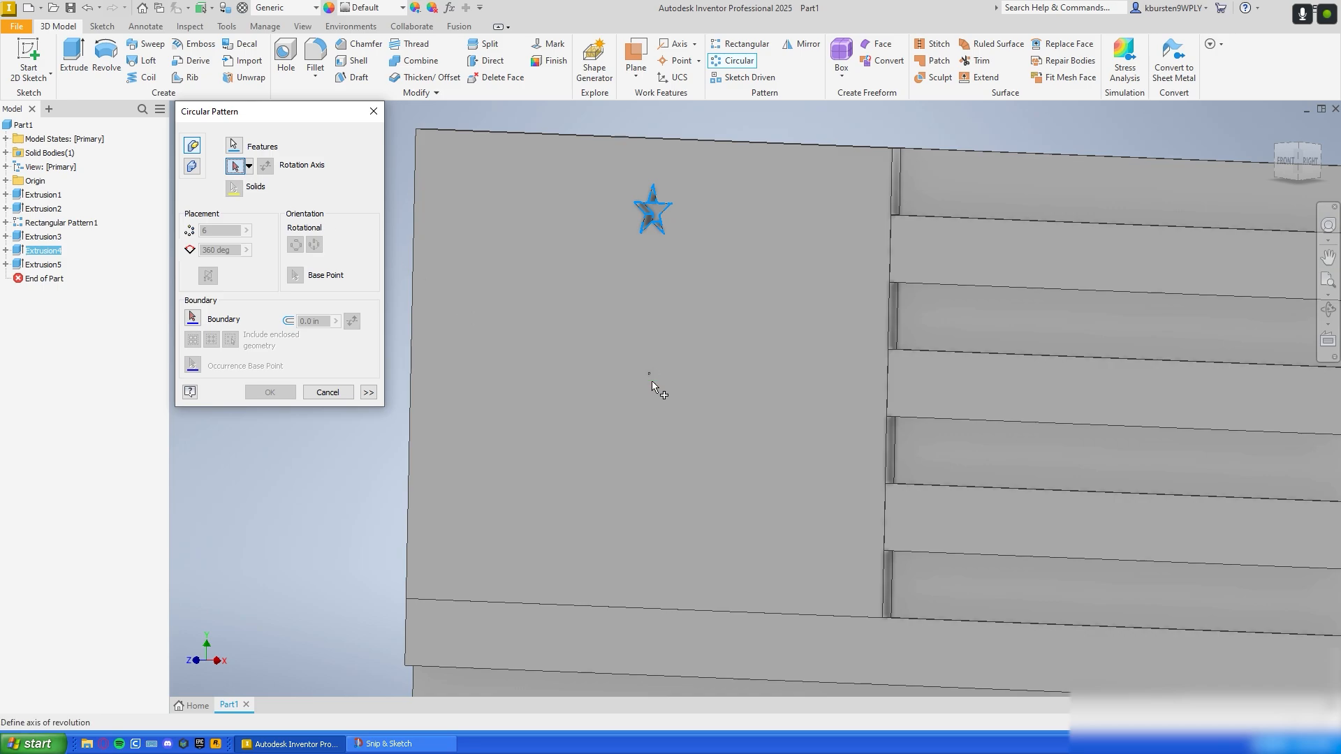
{"action": "scroll", "coordinate": [649, 392], "scroll_direction": "up", "scroll_amount": 5}
{"action": "left_click", "coordinate": [644, 402]}
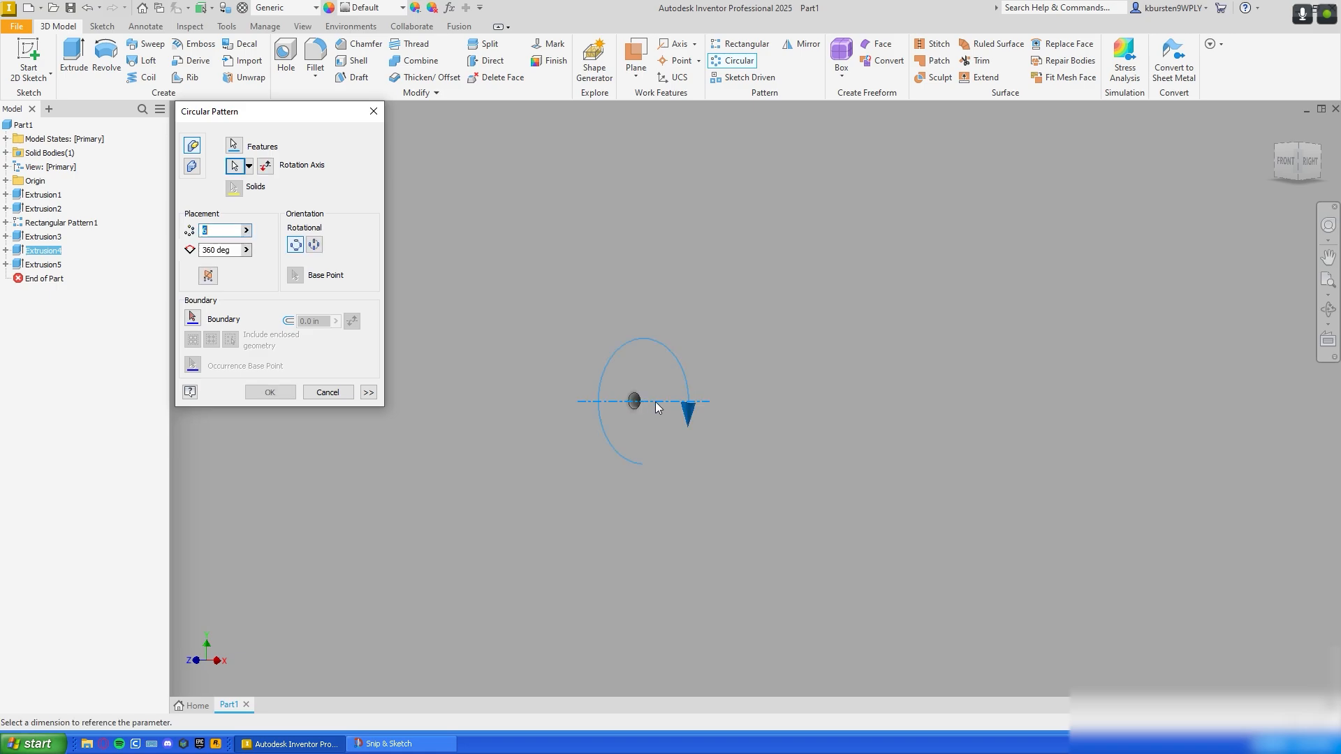
{"action": "scroll", "coordinate": [671, 405], "scroll_direction": "down", "scroll_amount": 5}
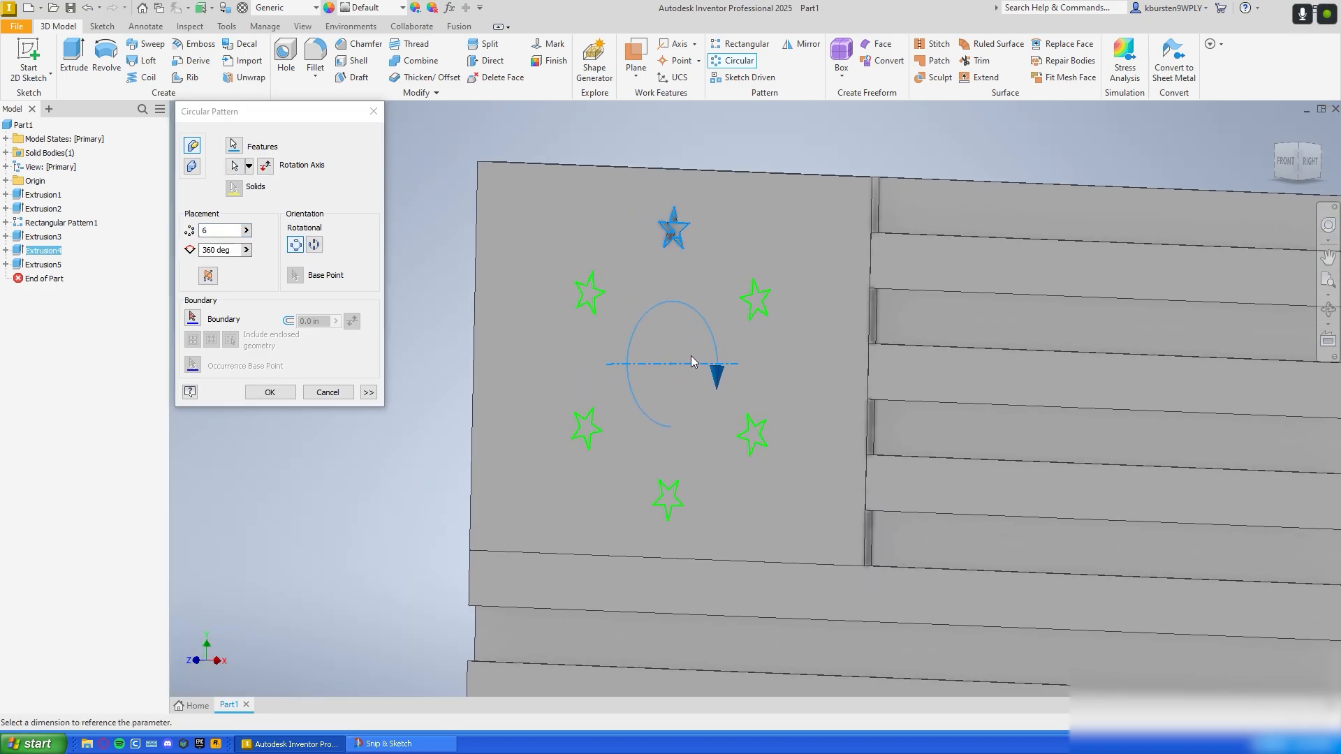
{"action": "middle_click_drag", "start_coordinate": [691, 357], "coordinate": [894, 352], "text": "shift"}
{"action": "scroll", "coordinate": [782, 343], "scroll_direction": "up", "scroll_amount": 3}
{"action": "scroll", "coordinate": [777, 348], "scroll_direction": "down", "scroll_amount": 2}
{"action": "middle_click_drag", "start_coordinate": [776, 348], "coordinate": [796, 336]}
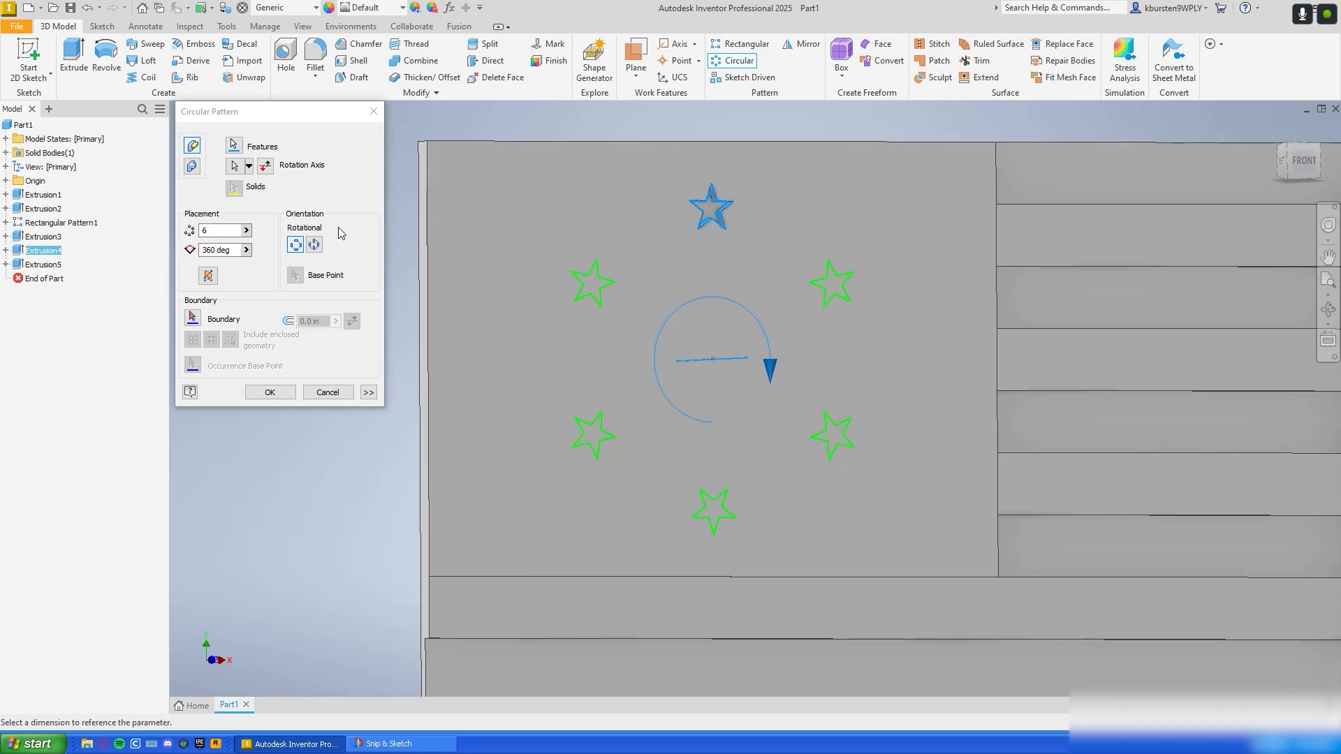
Step: Set the star pattern to 13 occurrences and compare the Fixed orientation with Rotational, keeping Rotational
{"action": "left_click", "coordinate": [217, 232]}
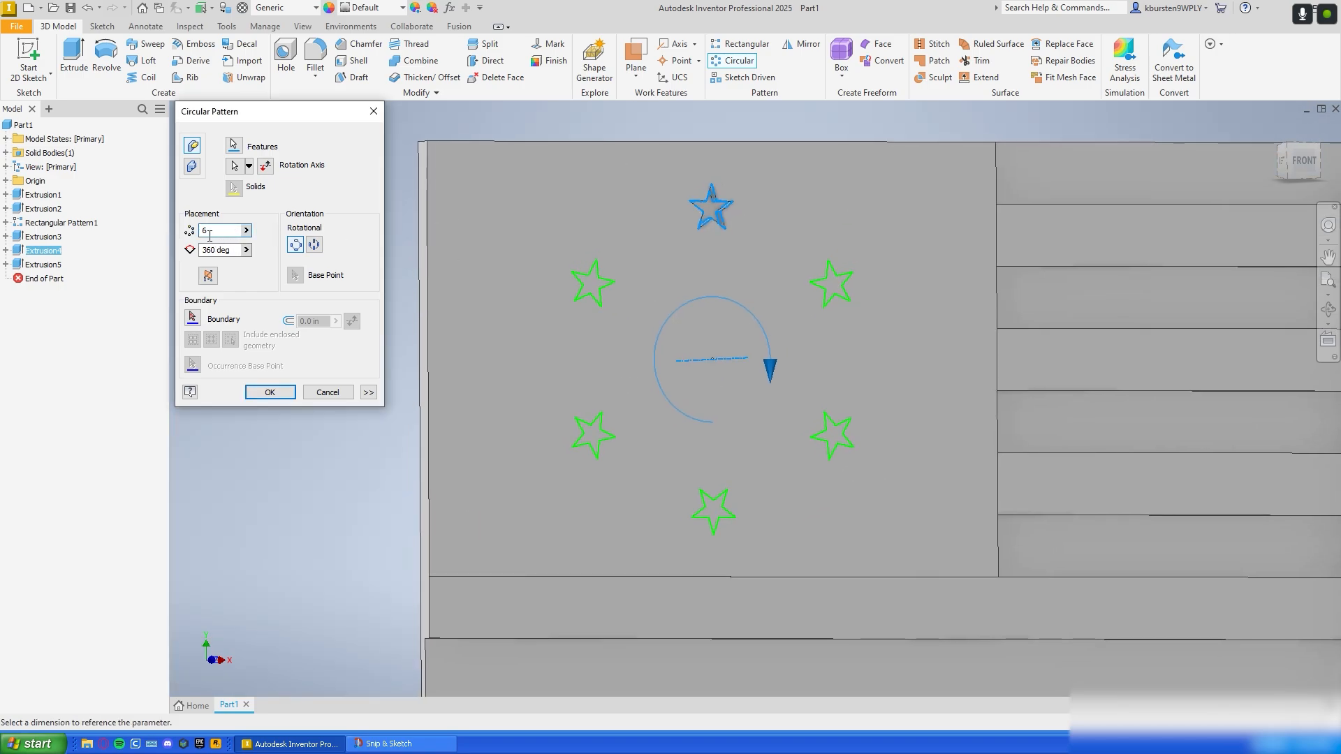
{"action": "type", "text": "13"}
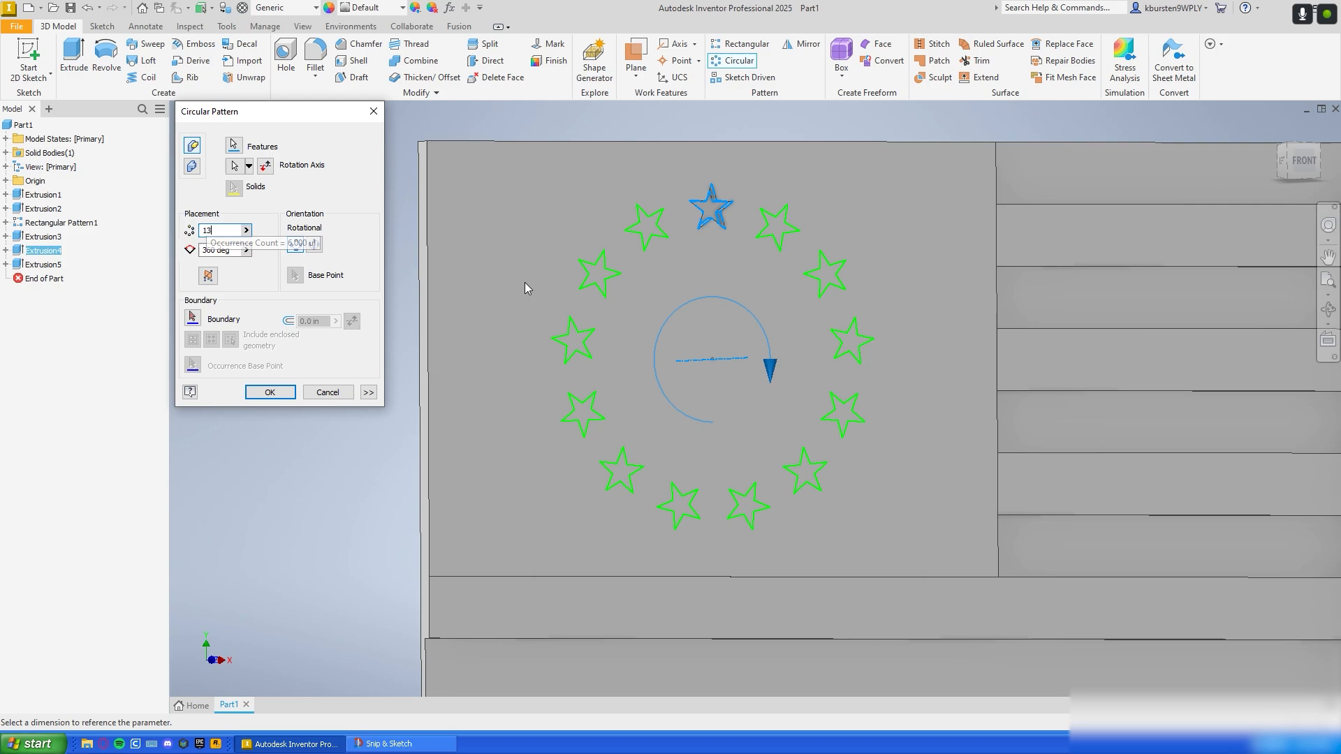
{"action": "middle_click_drag", "start_coordinate": [753, 321], "coordinate": [784, 338]}
{"action": "middle_click_drag", "start_coordinate": [693, 316], "coordinate": [681, 276]}
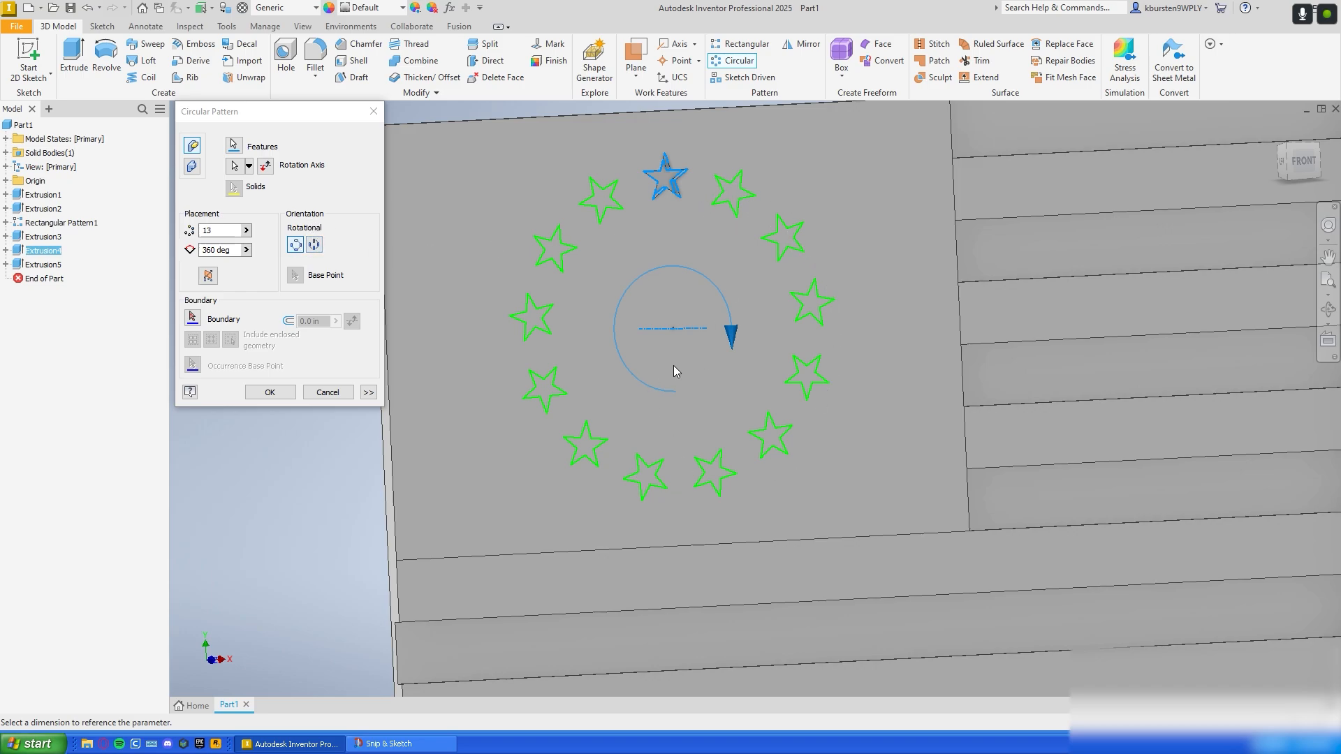
{"action": "left_click", "coordinate": [319, 248]}
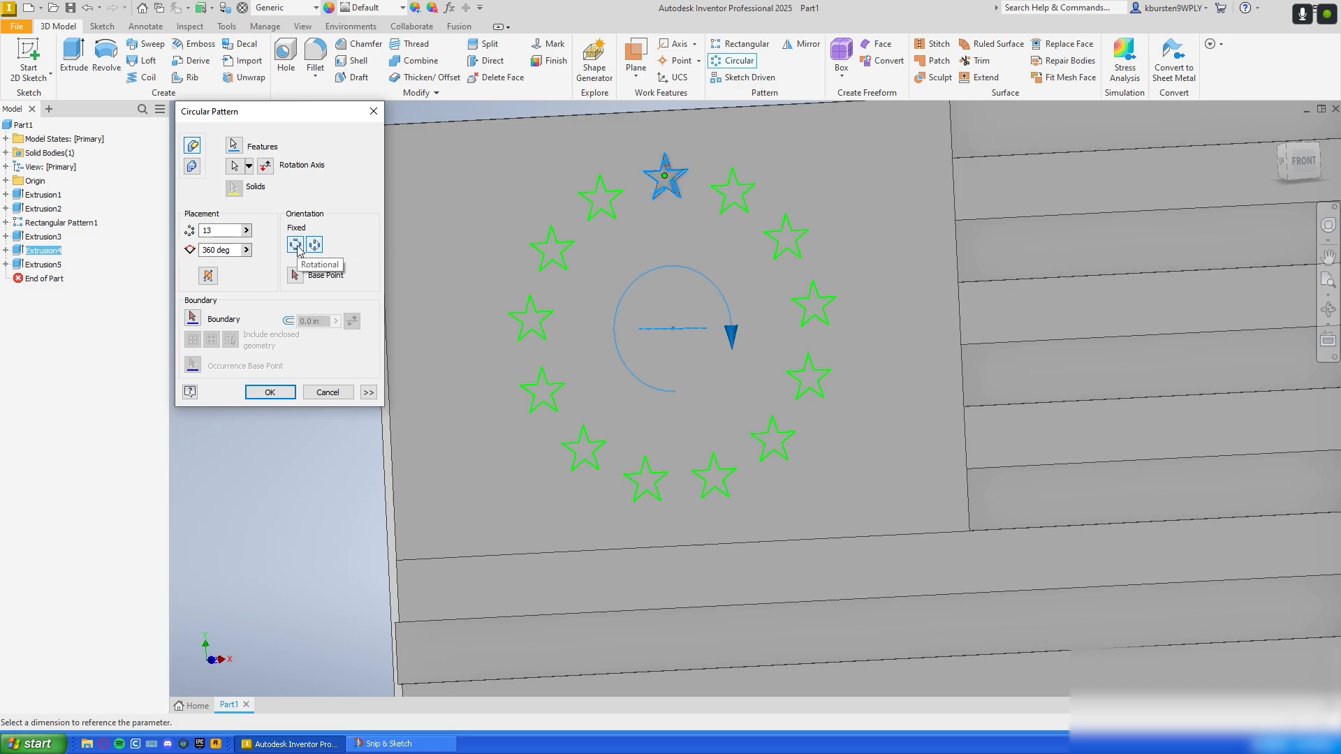
{"action": "left_click", "coordinate": [296, 246]}
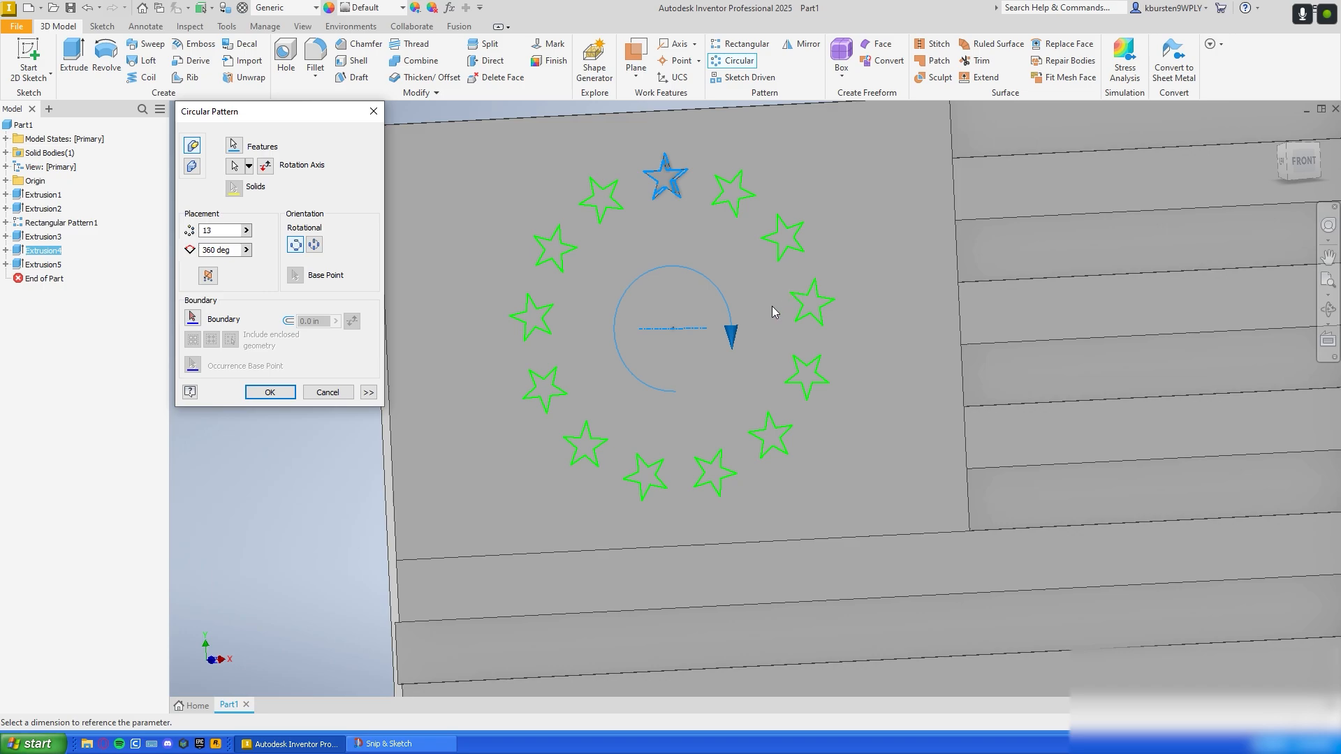
Step: Complete the circular star pattern with 13 occurrences over 360 degrees
{"action": "left_click", "coordinate": [216, 250]}
{"action": "double_click", "coordinate": [221, 232]}
{"action": "type", "text": "6"}
{"action": "type", "text": "360"}
{"action": "left_click", "coordinate": [229, 230]}
{"action": "type", "text": "13"}
{"action": "left_click", "coordinate": [270, 391]}
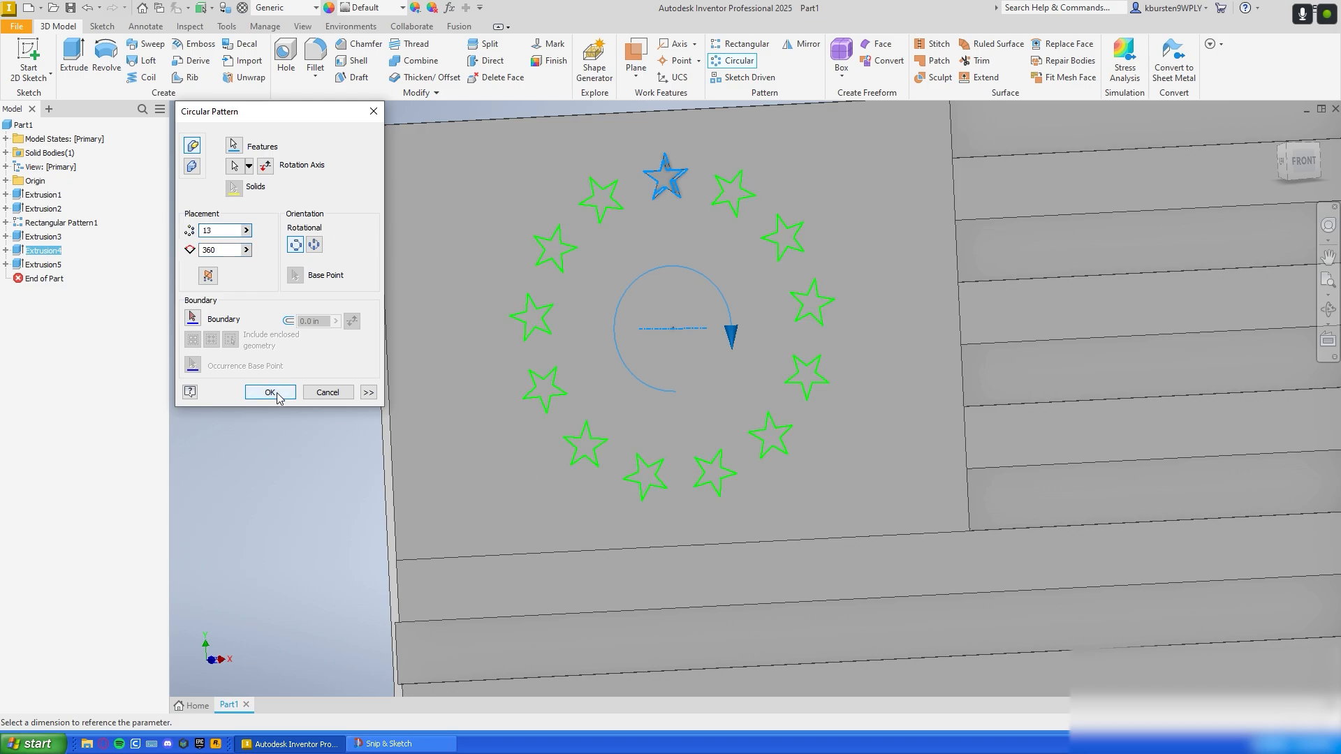
Step: Adjust the appearance of the union's front face to dark blue, RGB 7, 16, 196
{"action": "scroll", "coordinate": [894, 418], "scroll_direction": "down", "scroll_amount": 5}
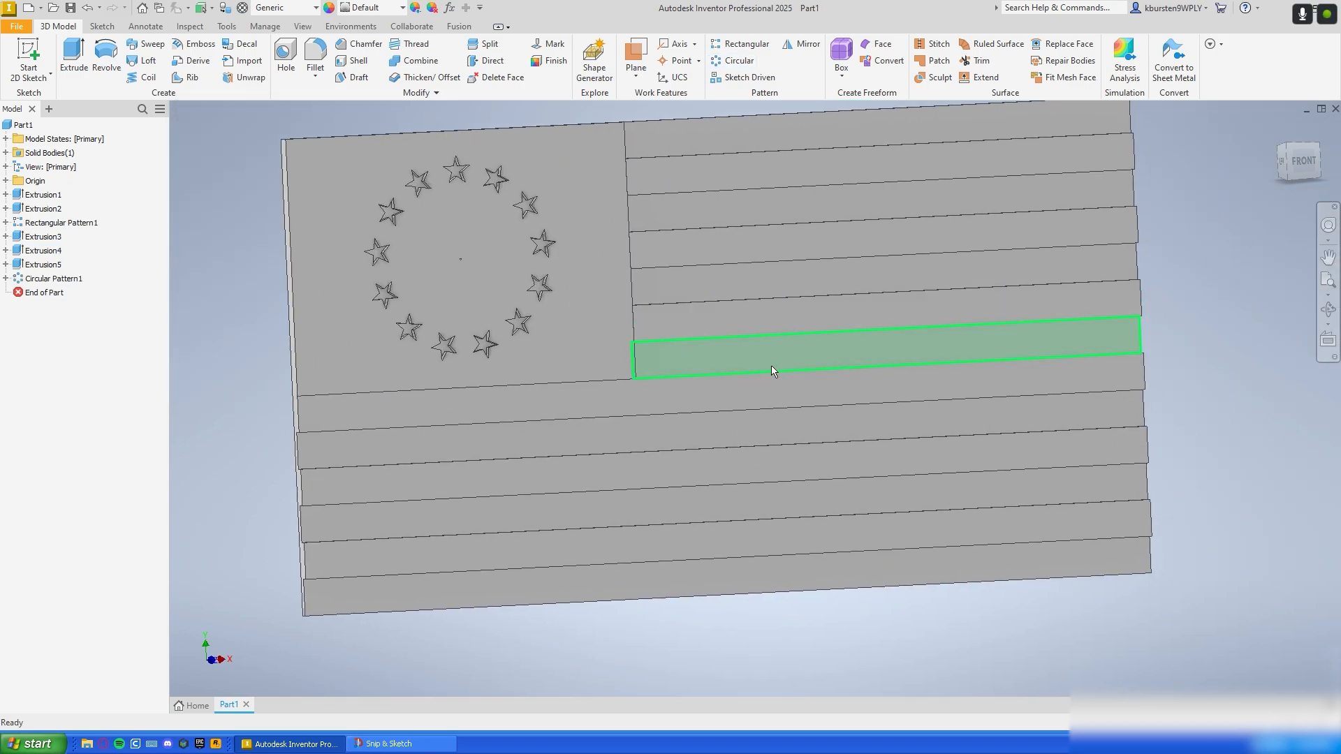
{"action": "mouse_move", "coordinate": [771, 366]}
{"action": "middle_mouse_down", "text": "shift"}
{"action": "mouse_move", "coordinate": [681, 367]}
{"action": "mouse_move", "coordinate": [703, 353]}
{"action": "mouse_move", "coordinate": [799, 359]}
{"action": "middle_mouse_up", "text": "shift"}
{"action": "left_click", "coordinate": [1302, 164]}
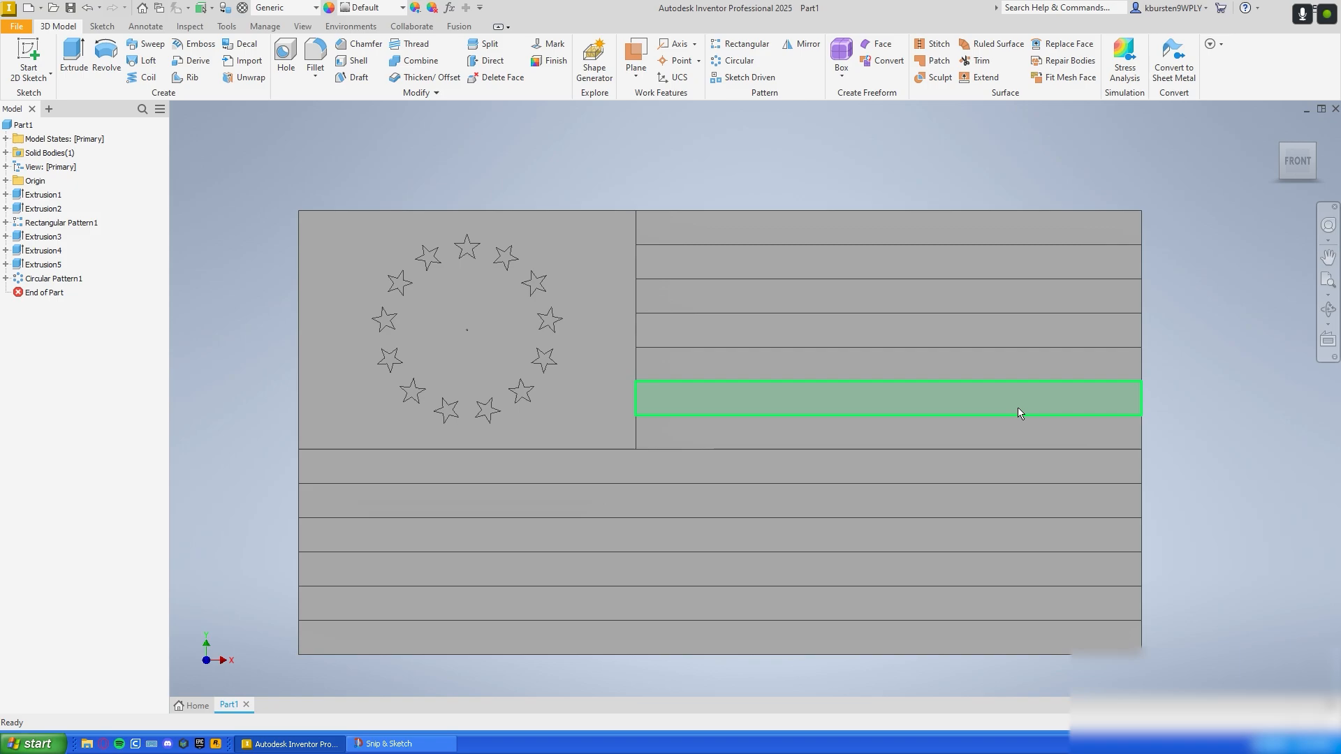
{"action": "middle_click_drag", "start_coordinate": [1143, 368], "coordinate": [1139, 342]}
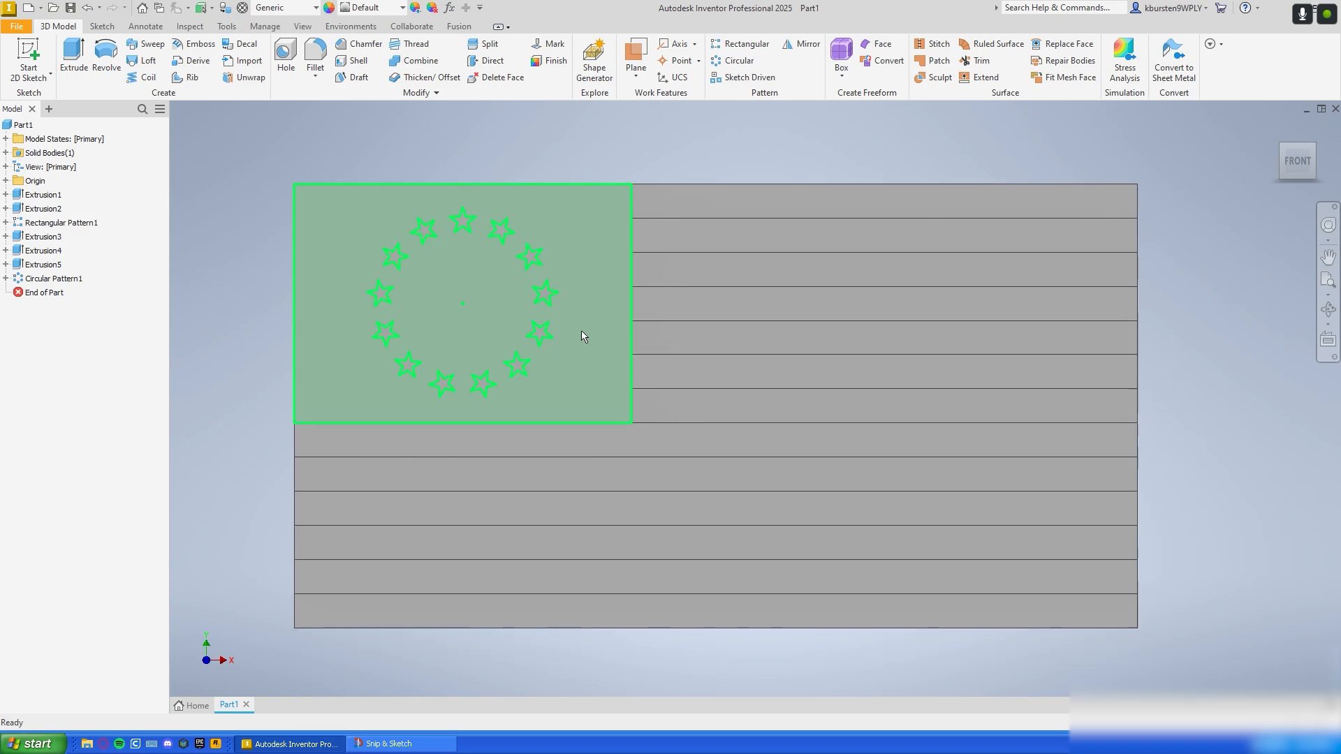
{"action": "left_click", "coordinate": [415, 8]}
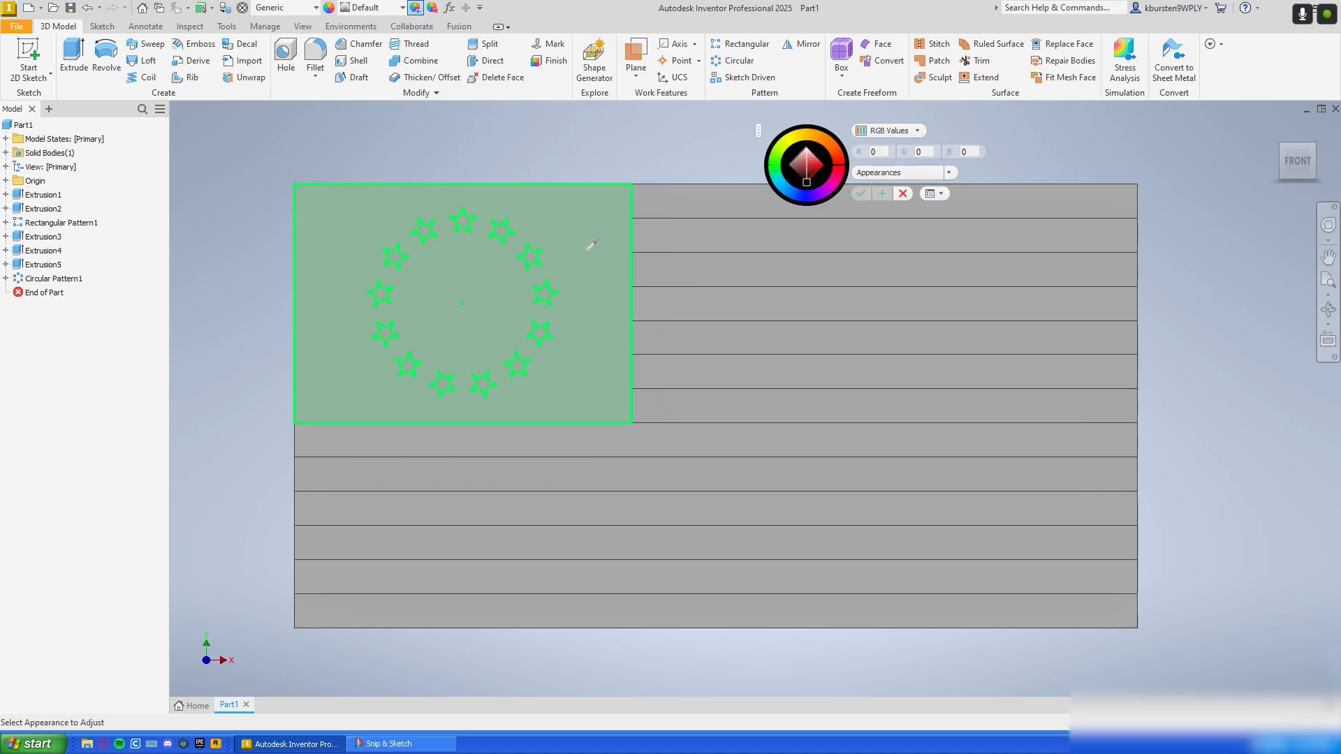
{"action": "left_click", "coordinate": [563, 239]}
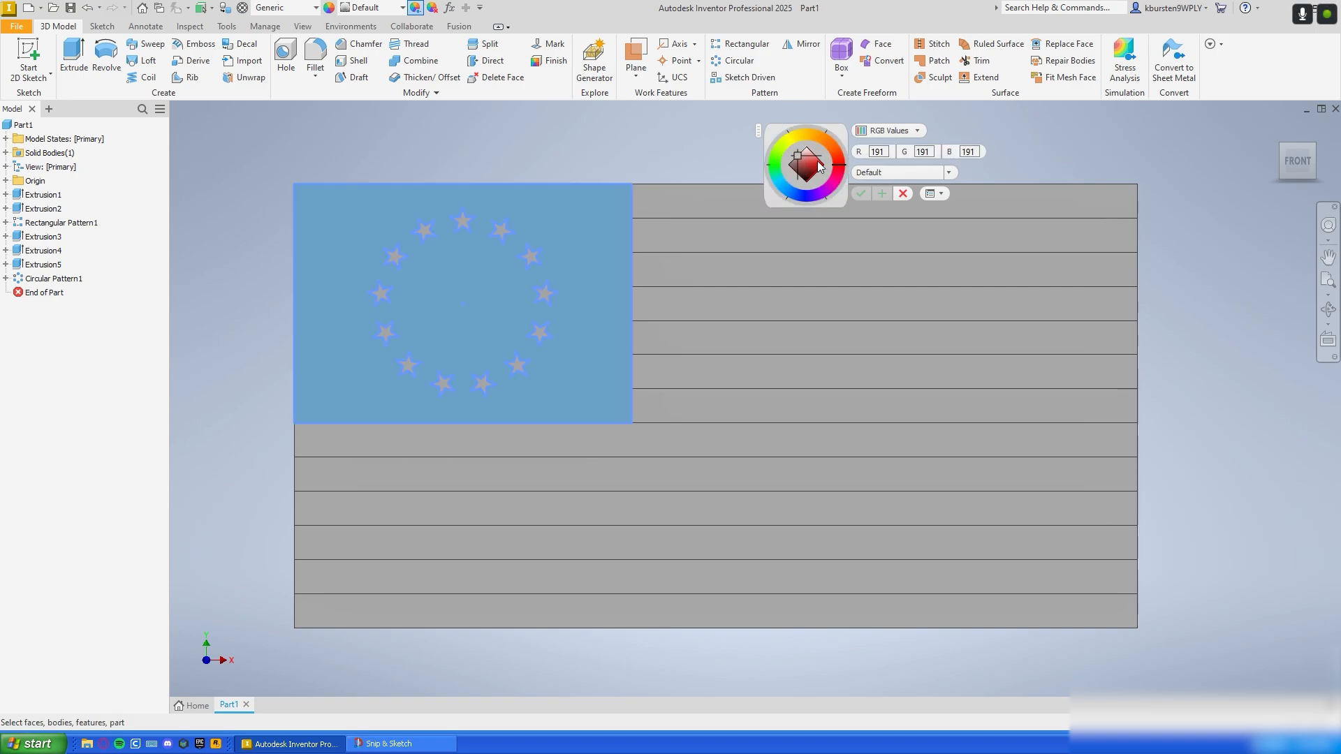
{"action": "left_click", "coordinate": [806, 200]}
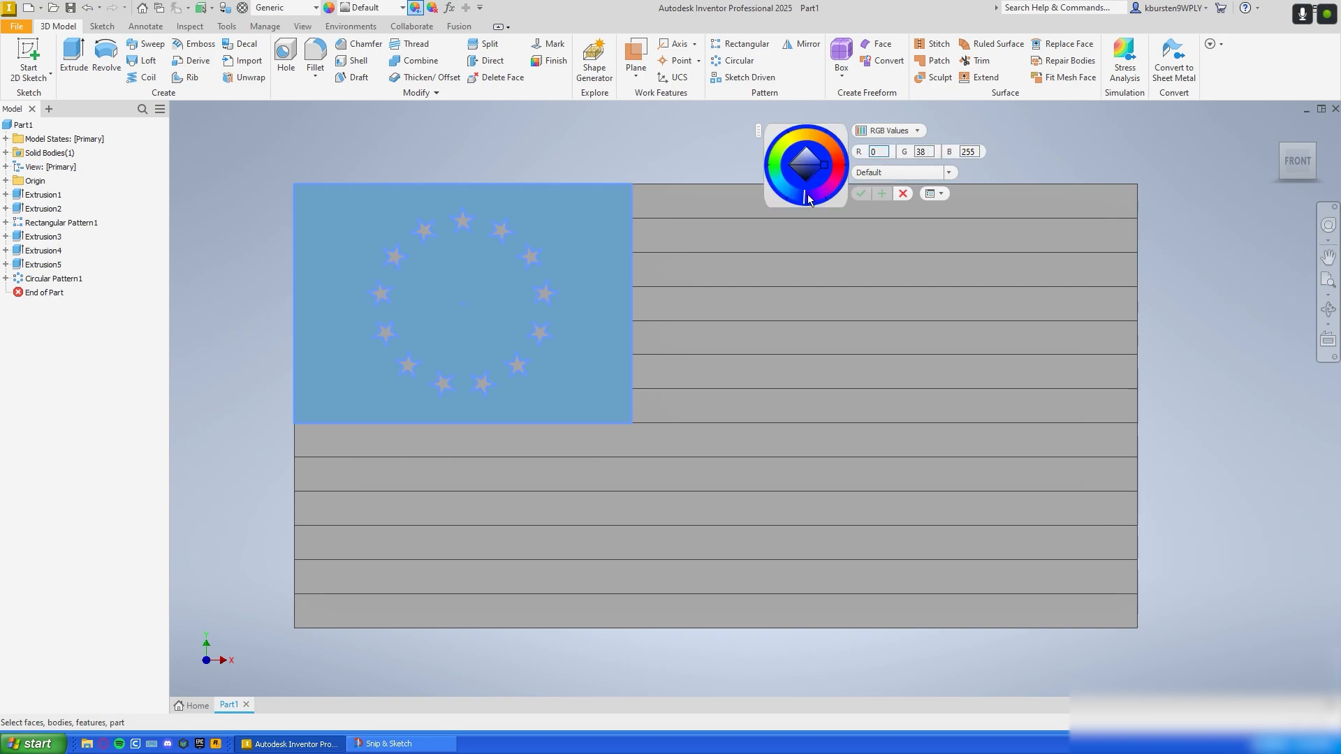
{"action": "left_click_drag", "start_coordinate": [807, 194], "coordinate": [820, 169]}
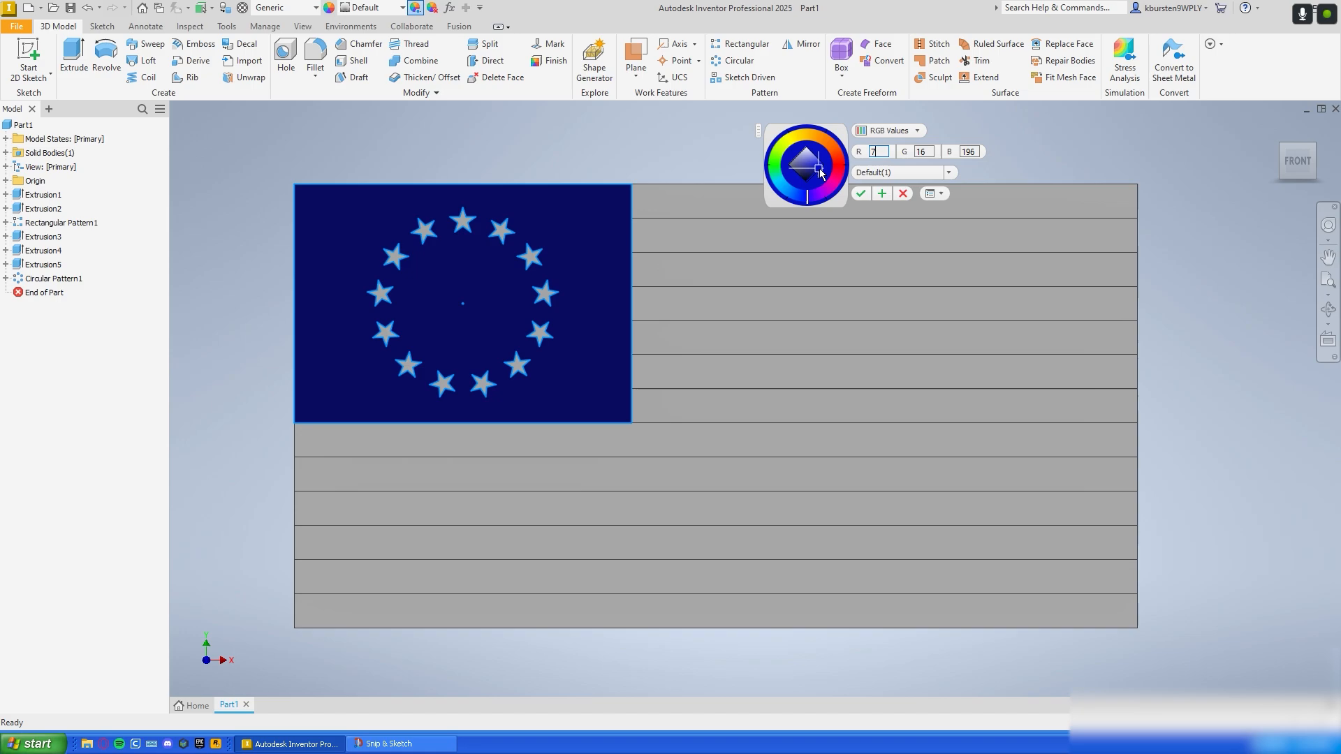
{"action": "left_click", "coordinate": [862, 195]}
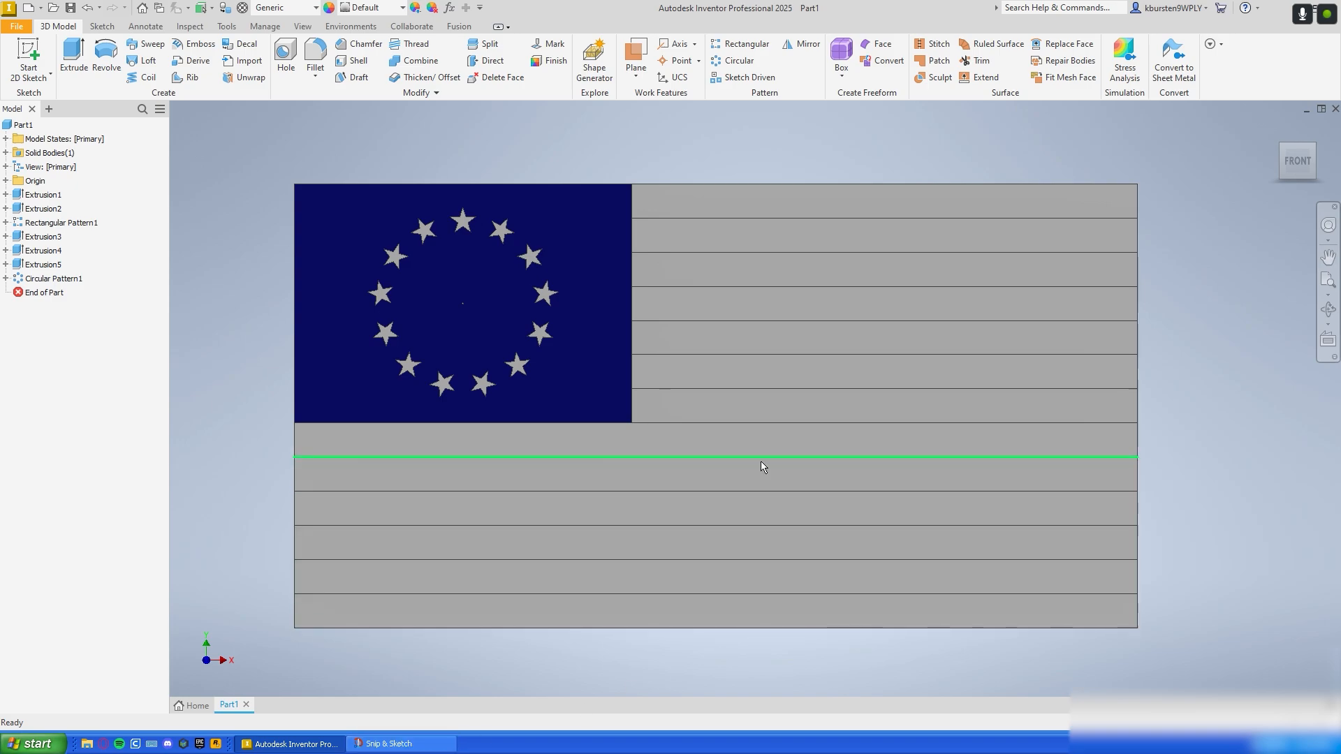
Step: Color the seven alternating stripes red, RGB 219, 15, 15, including the flag's top and bottom stripes
{"action": "left_click", "coordinate": [766, 624]}
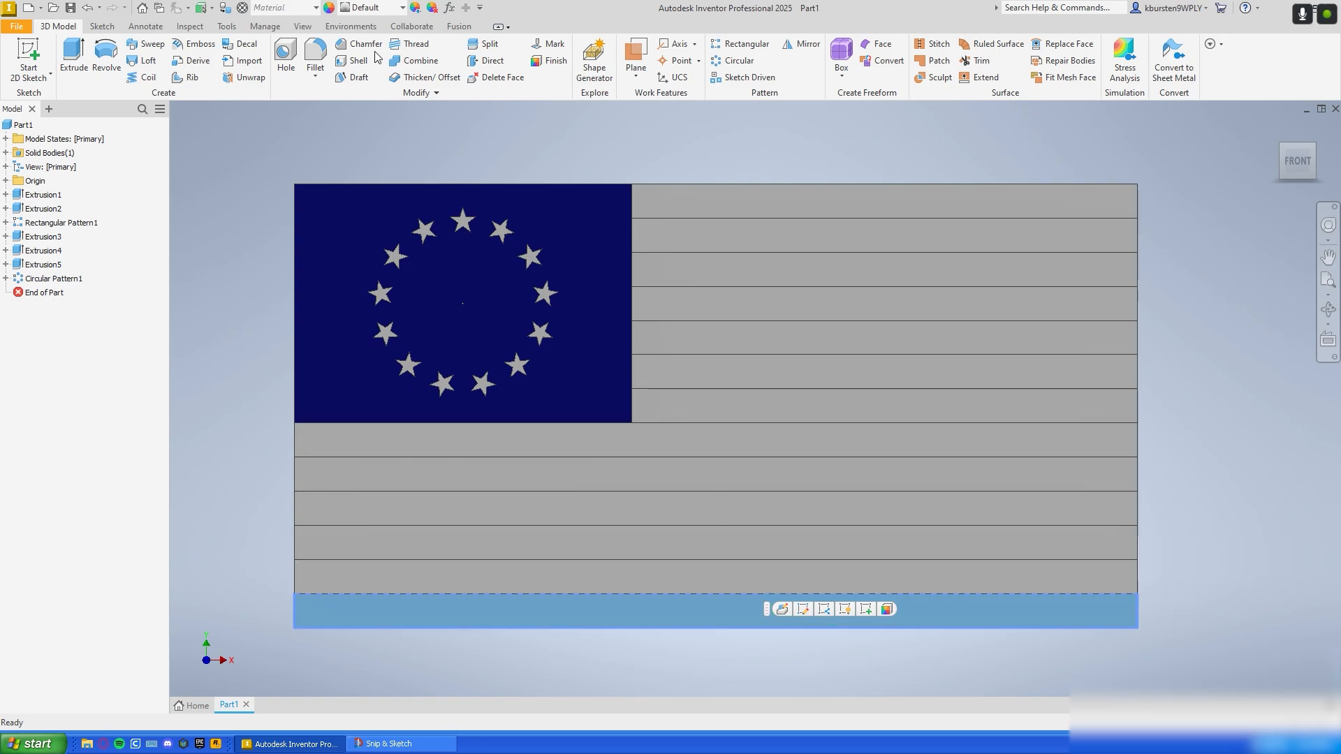
{"action": "left_click", "coordinate": [510, 132]}
{"action": "left_click", "coordinate": [693, 609]}
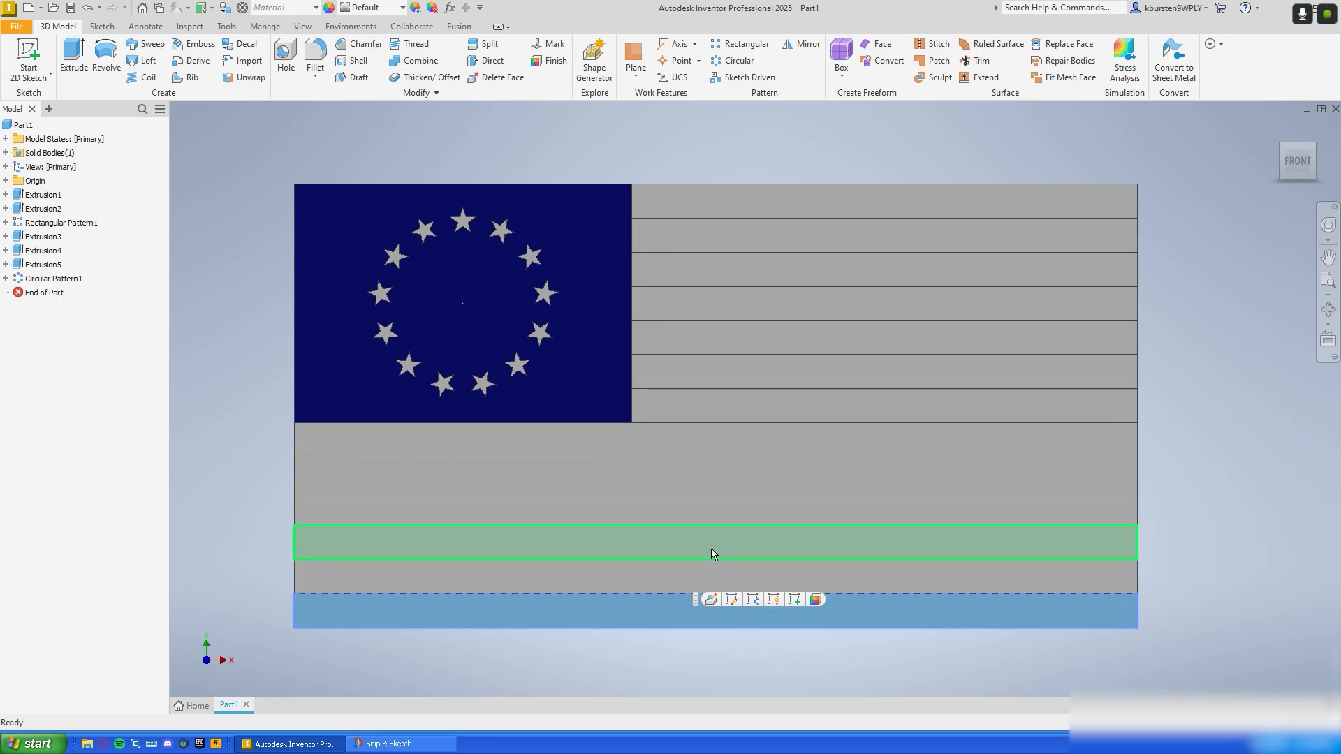
{"action": "left_click", "coordinate": [710, 545], "text": "ctrl"}
{"action": "left_click", "coordinate": [718, 475], "text": "ctrl"}
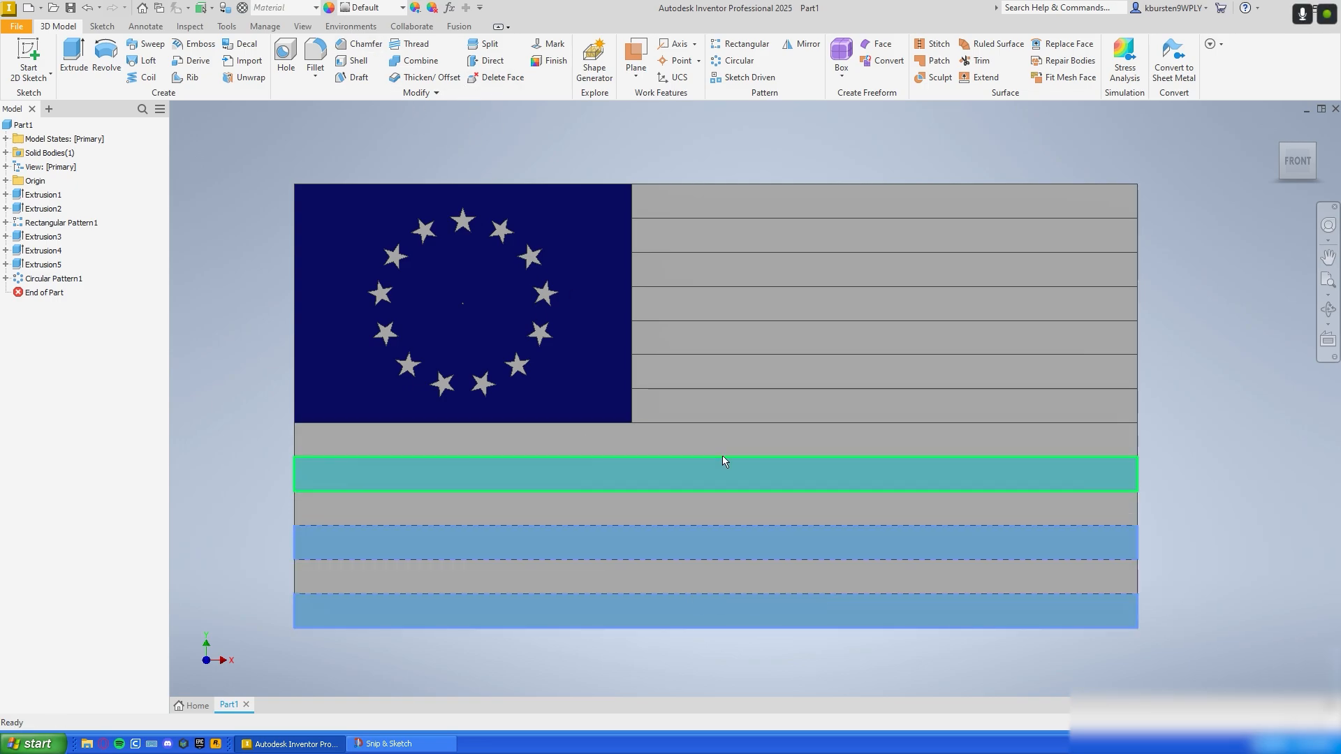
{"action": "left_click", "coordinate": [721, 405], "text": "ctrl"}
{"action": "left_click", "coordinate": [709, 338], "text": "ctrl"}
{"action": "left_click", "coordinate": [695, 270], "text": "ctrl"}
{"action": "left_click", "coordinate": [679, 198], "text": "ctrl"}
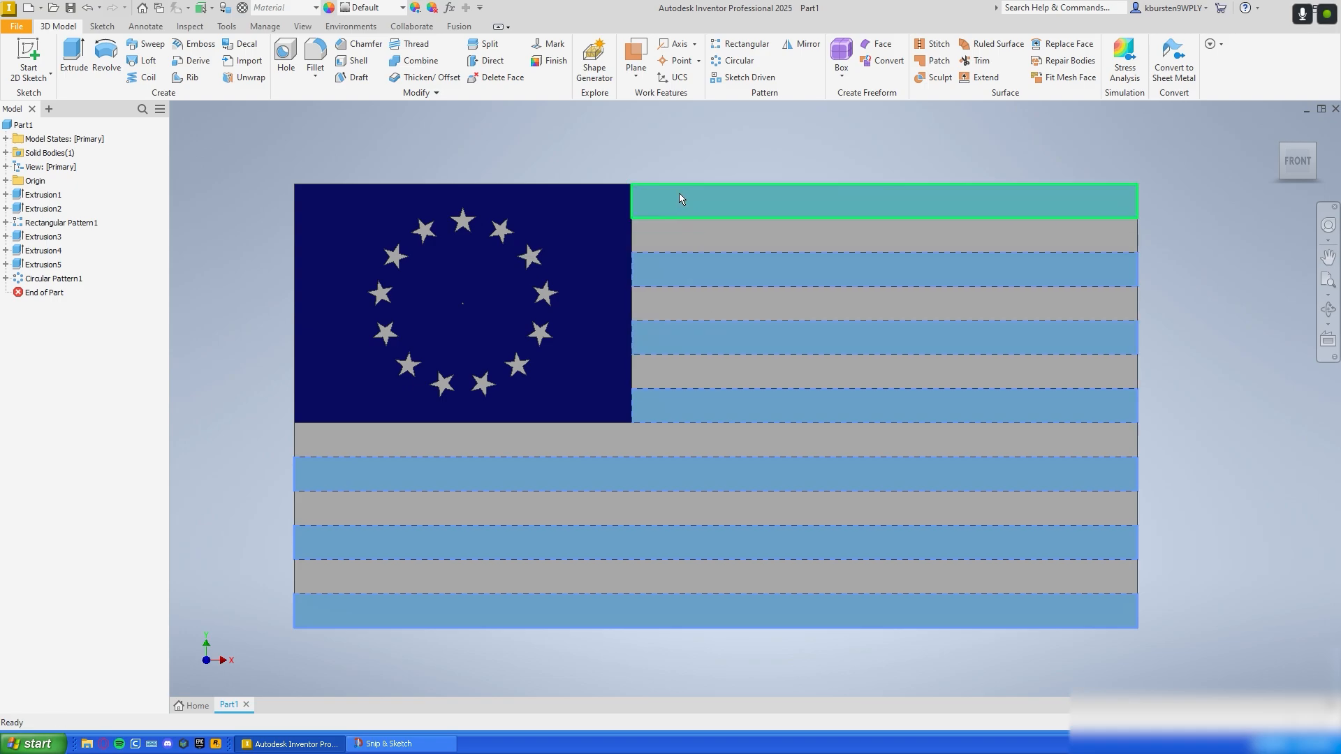
{"action": "left_click", "coordinate": [416, 7]}
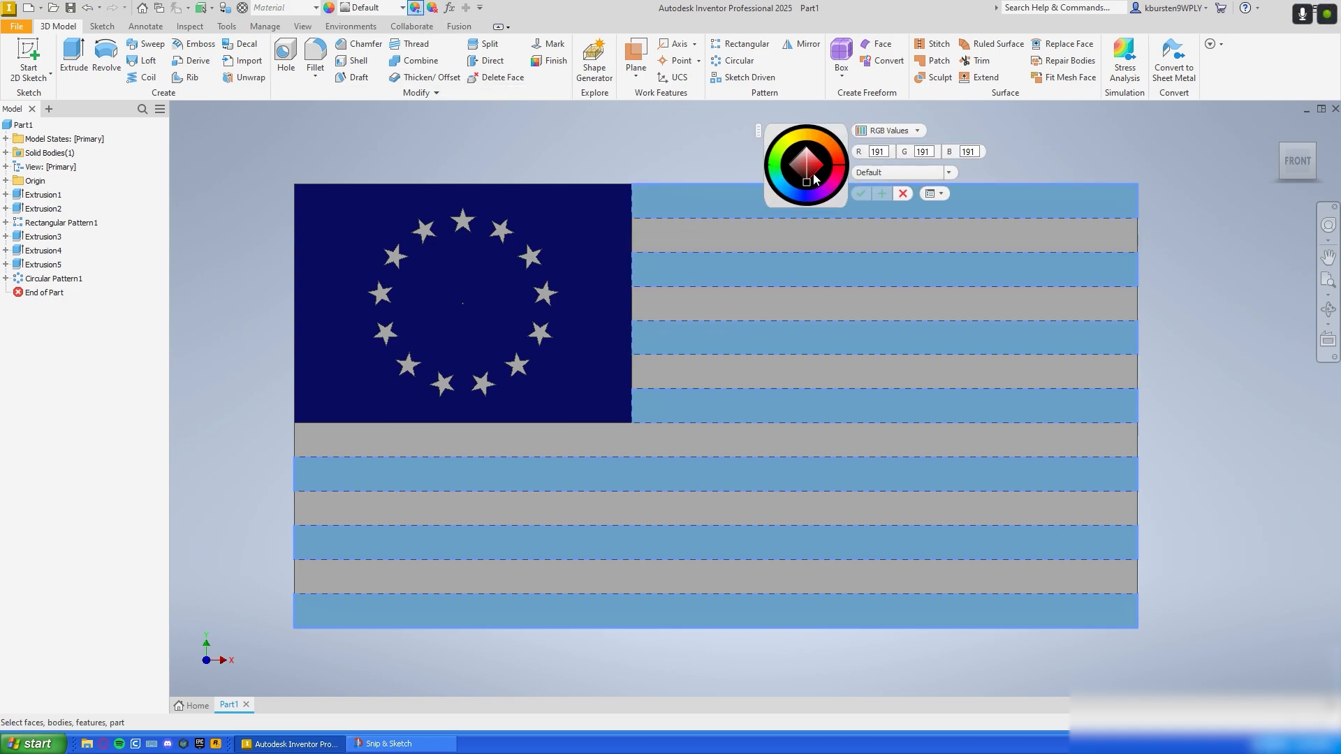
{"action": "left_click", "coordinate": [818, 168]}
{"action": "left_click_drag", "start_coordinate": [817, 169], "coordinate": [820, 166]}
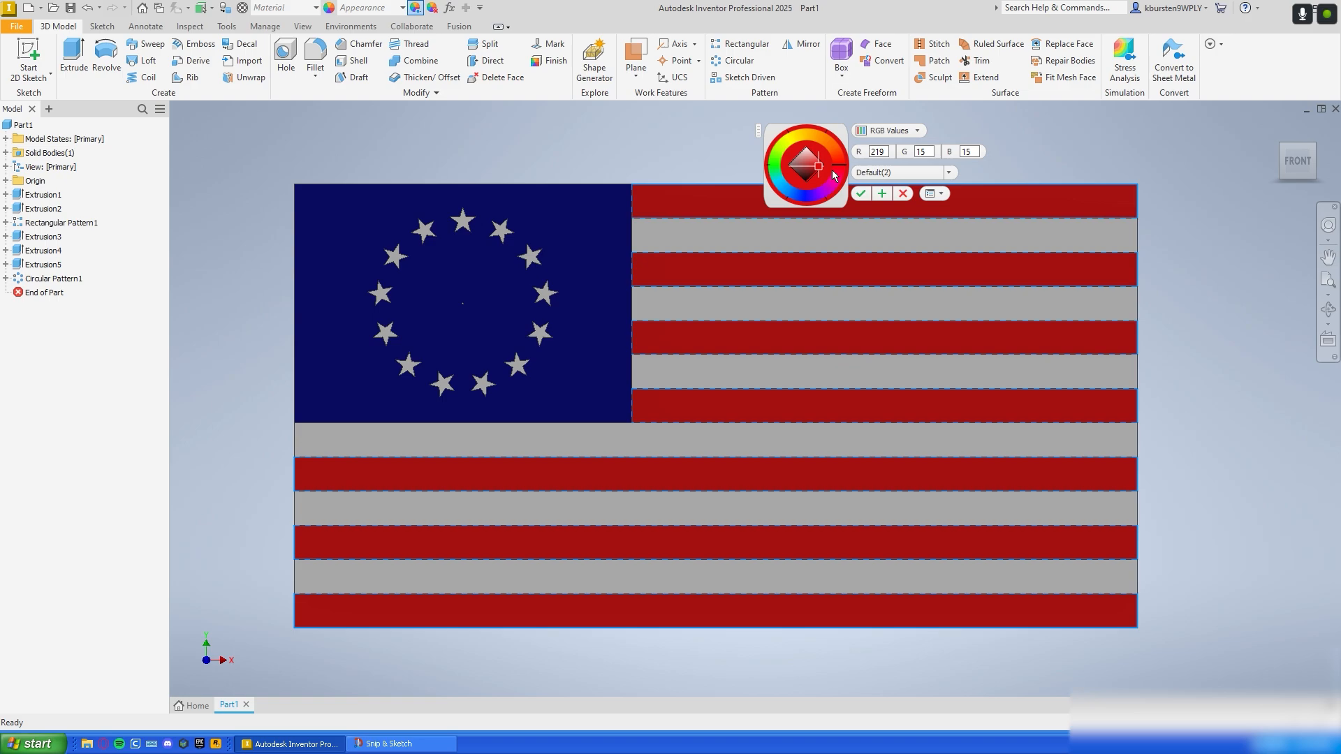
{"action": "left_click", "coordinate": [861, 194]}
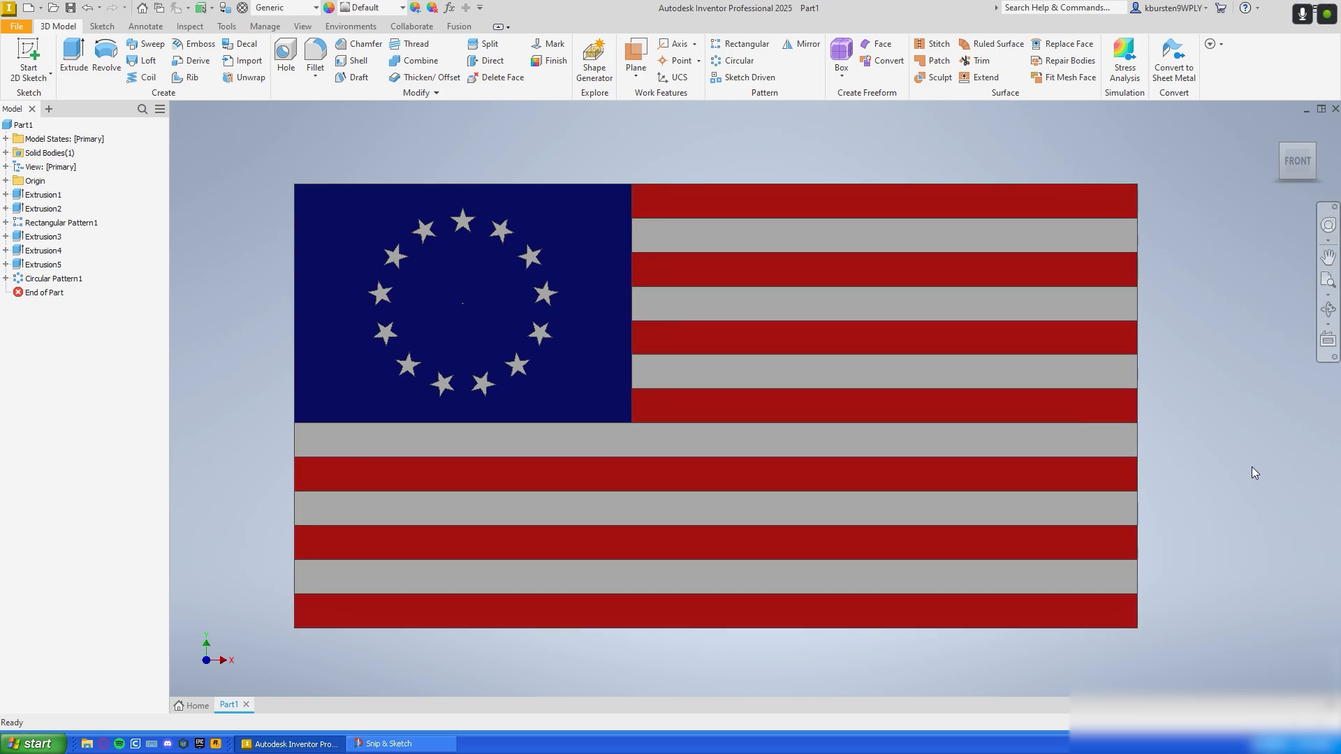
{"action": "mouse_move", "coordinate": [1175, 479]}
{"action": "middle_mouse_down", "text": "shift"}
{"action": "mouse_move", "coordinate": [1101, 479]}
{"action": "mouse_move", "coordinate": [1221, 479]}
{"action": "mouse_move", "coordinate": [1196, 472]}
{"action": "middle_mouse_up", "text": "shift"}
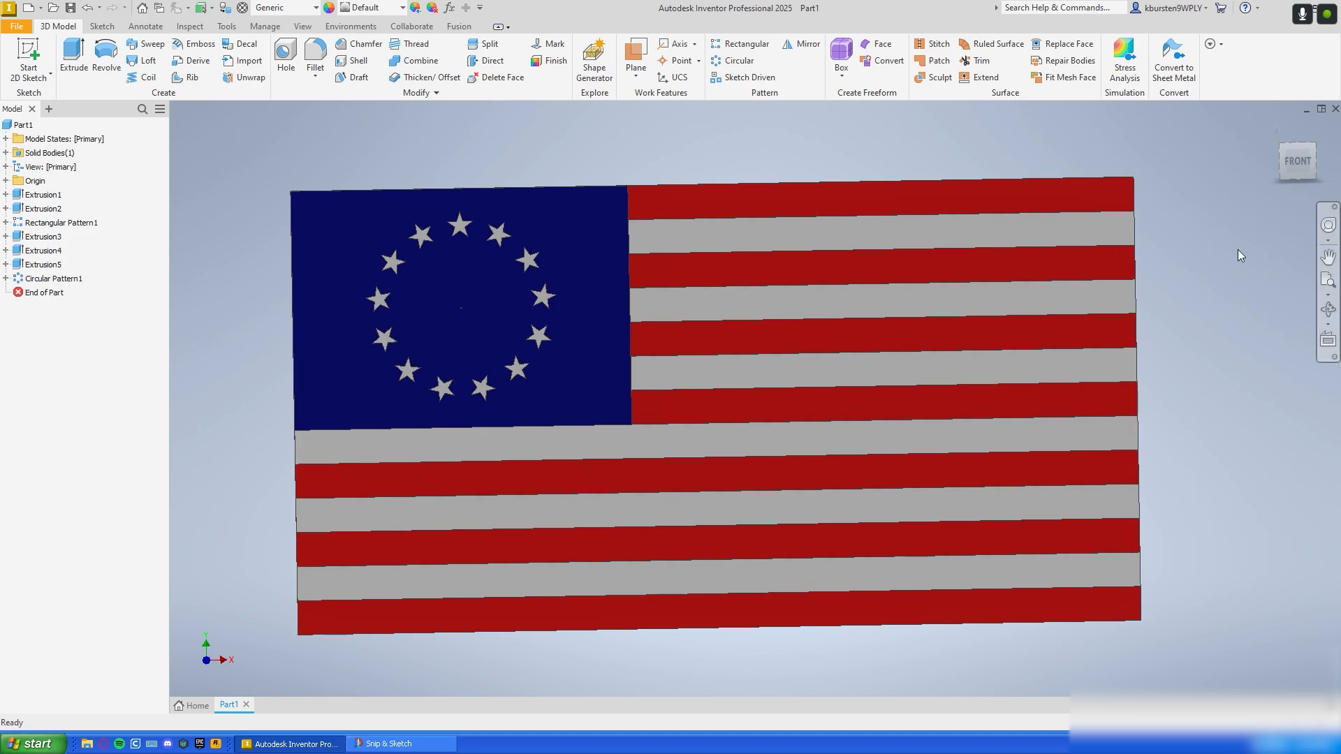
{"action": "left_click", "coordinate": [1293, 177]}
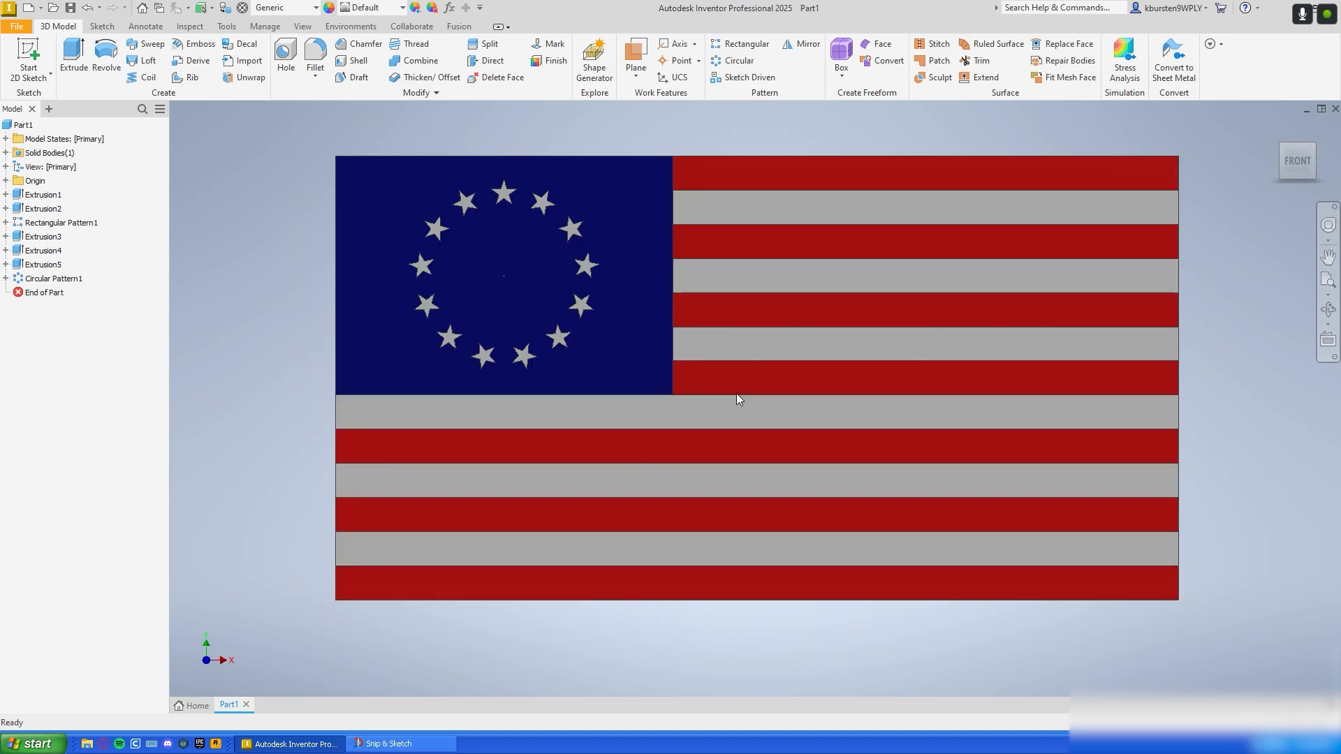
{"action": "middle_click_drag", "start_coordinate": [785, 419], "coordinate": [754, 447]}
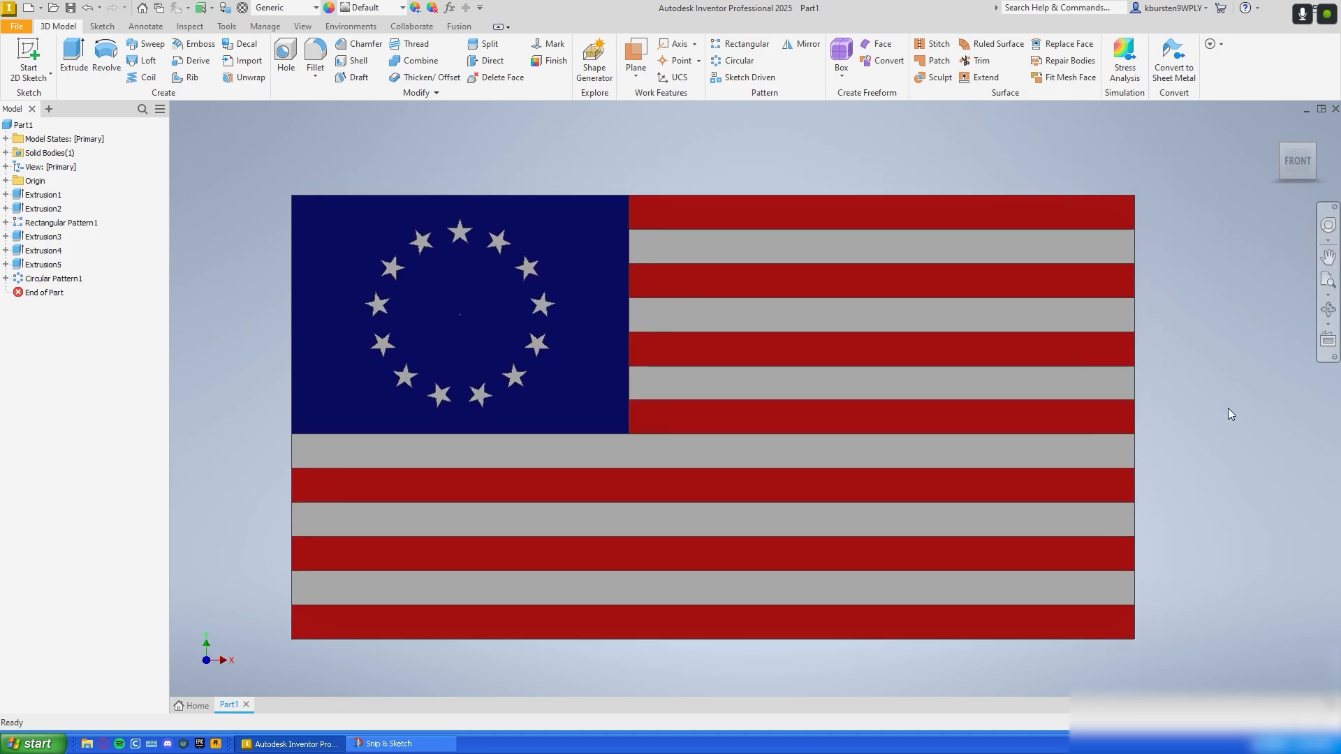